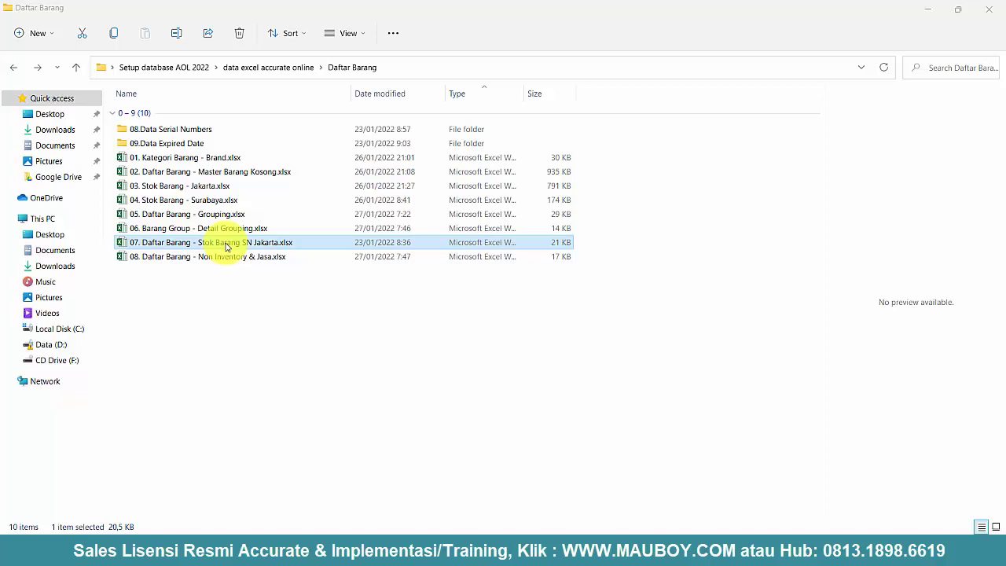
- Open the workbook "07. Daftar Barang - Stok Barang SN Jakarta.xlsx" and look over its item rows
double_click(203, 246)
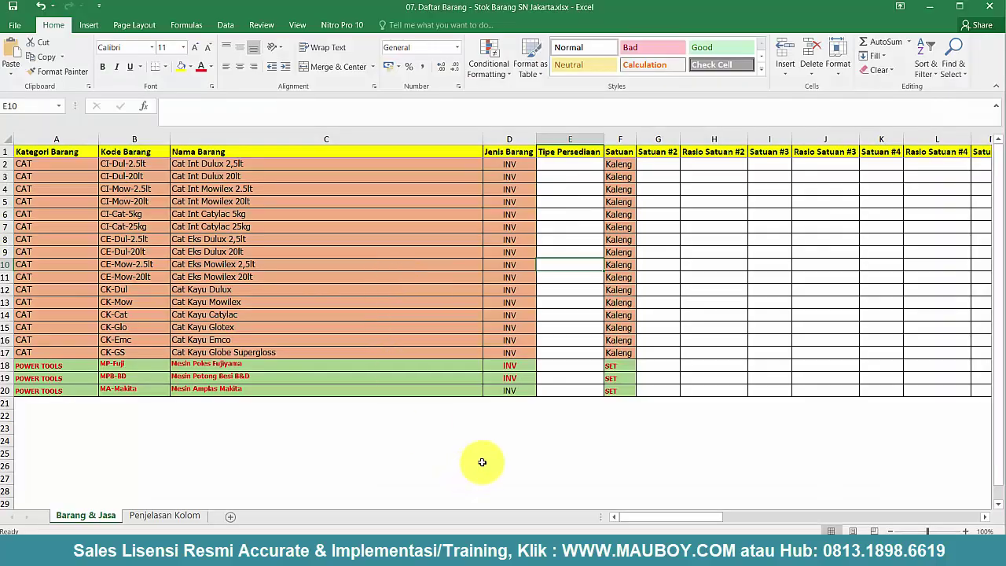
left_click(481, 463)
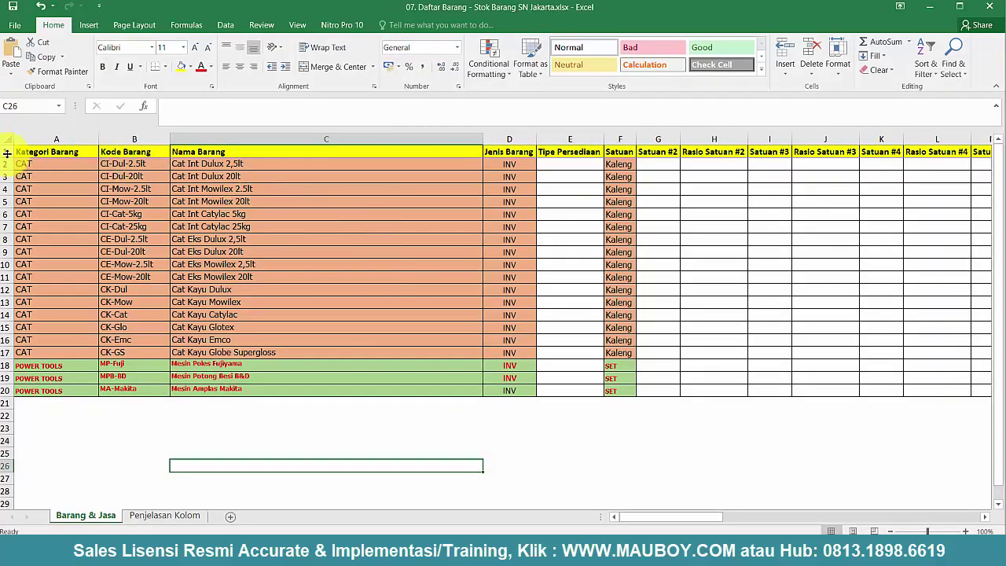
left_click_drag(5, 151, 27, 383)
left_click(285, 458)
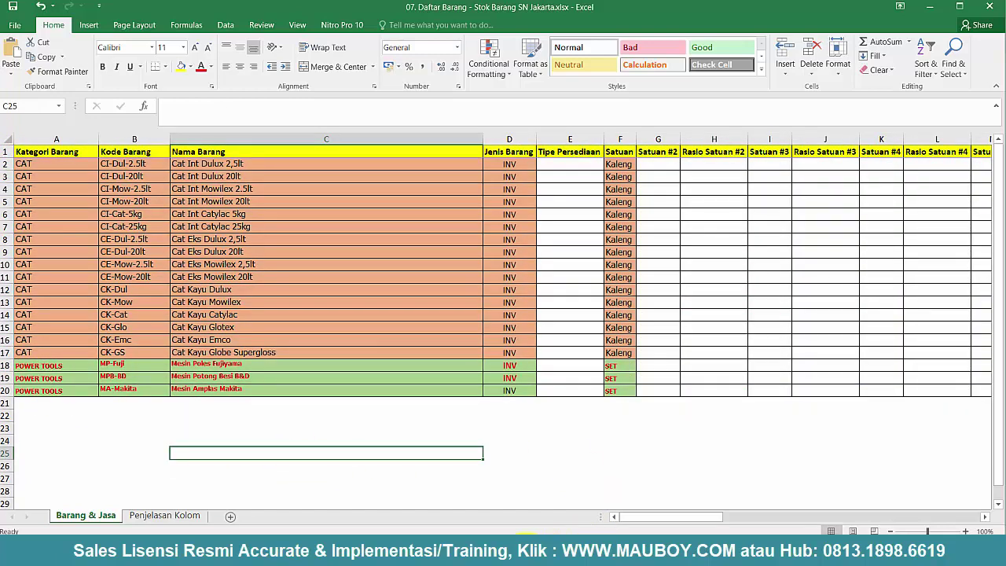
- Switch to File Explorer and bring up "02. Daftar Barang - Master Barang Kosong.xlsx", keeping the already open copy instead of reopening it
key("alt+Tab")
left_click(207, 174)
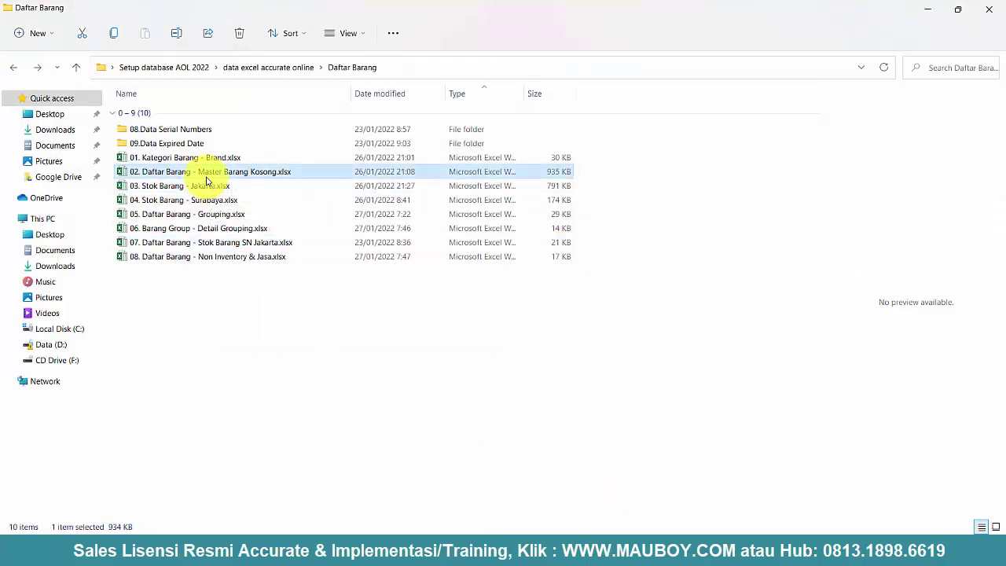
double_click(207, 174)
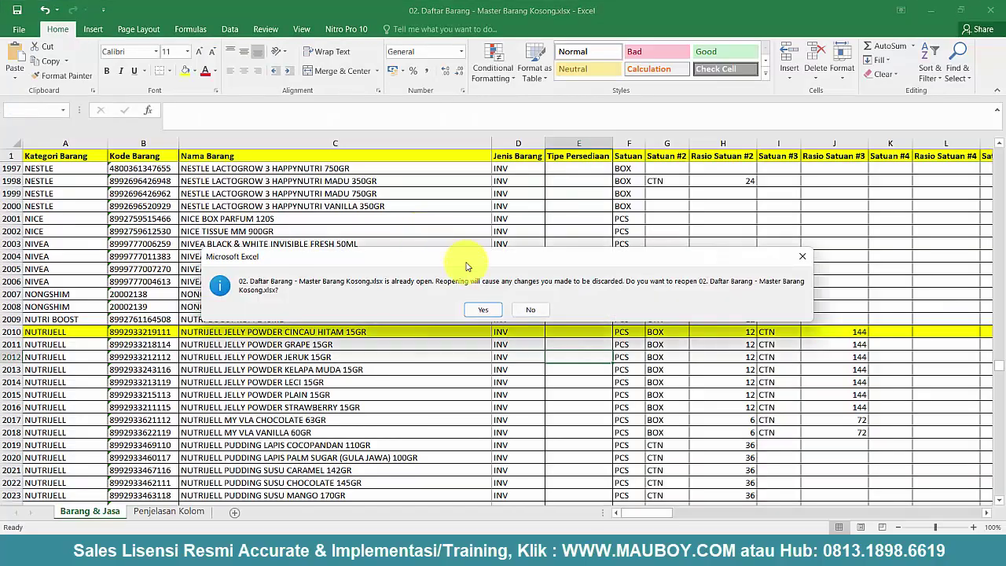
left_click(801, 258)
left_click(372, 243)
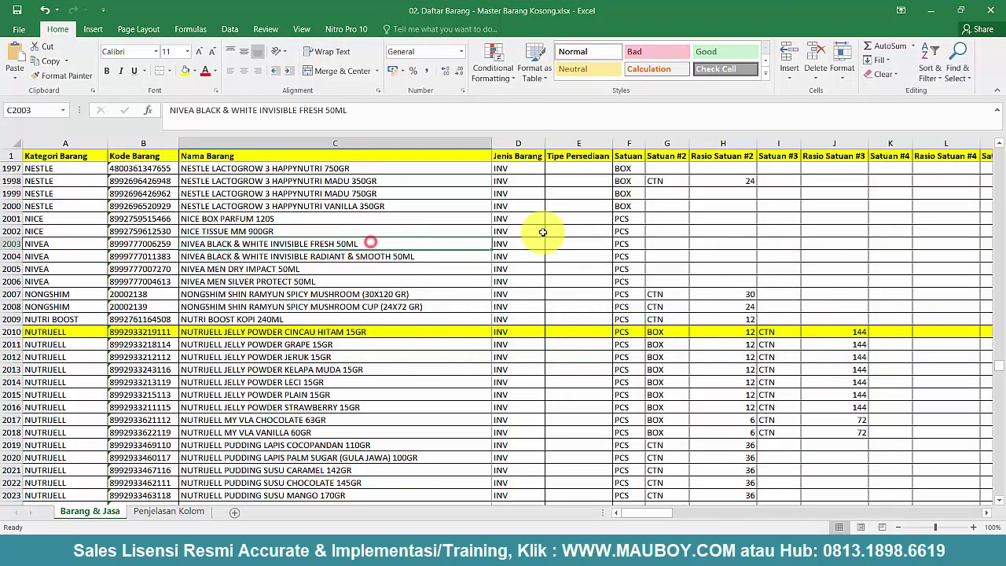
- Examine the Jenis Barang column and the item rows of the master list, leaving the workbook open
left_click(526, 144)
scroll(530, 219, "down", 20)
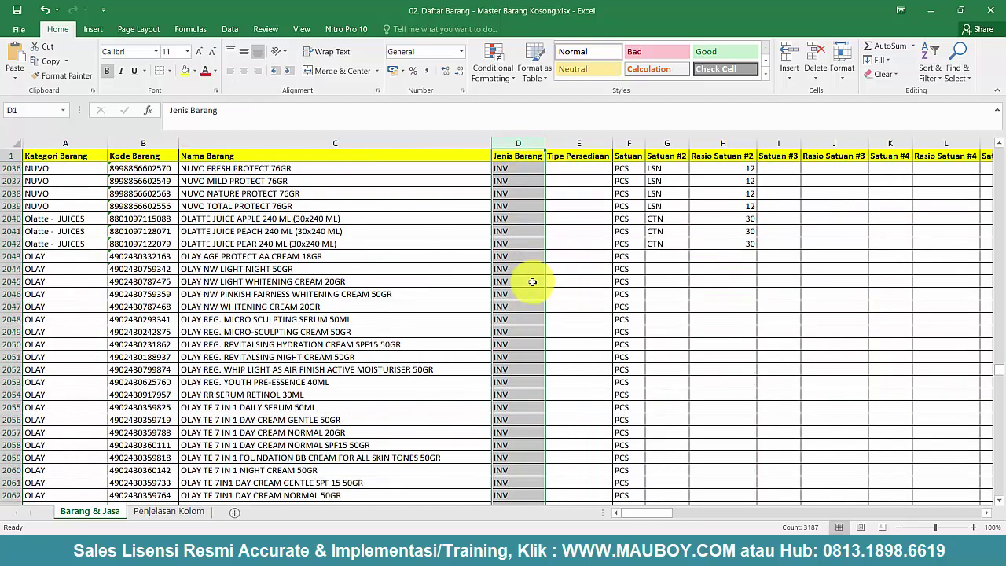
left_click(393, 357)
scroll(393, 357, "down", 20)
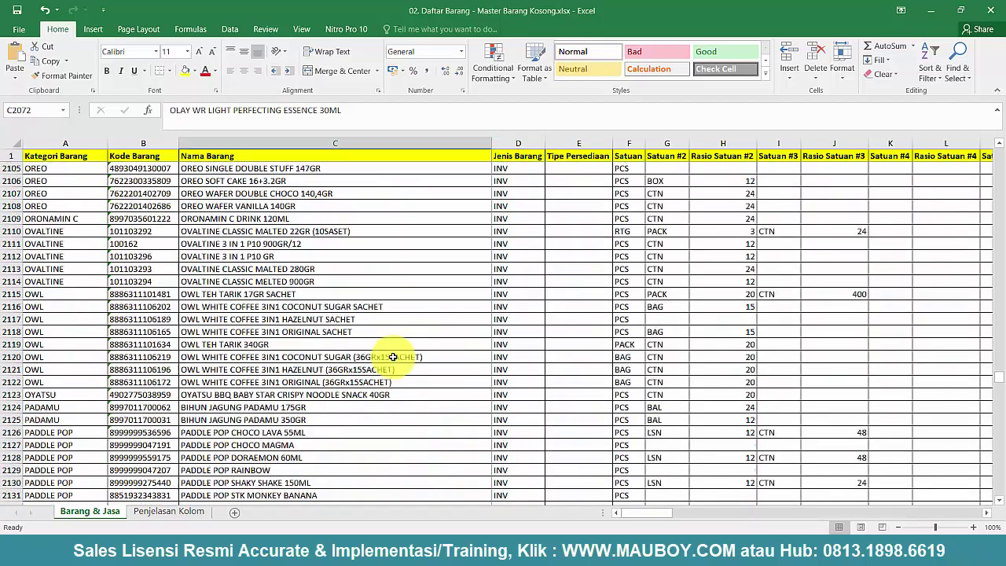
left_click(991, 12)
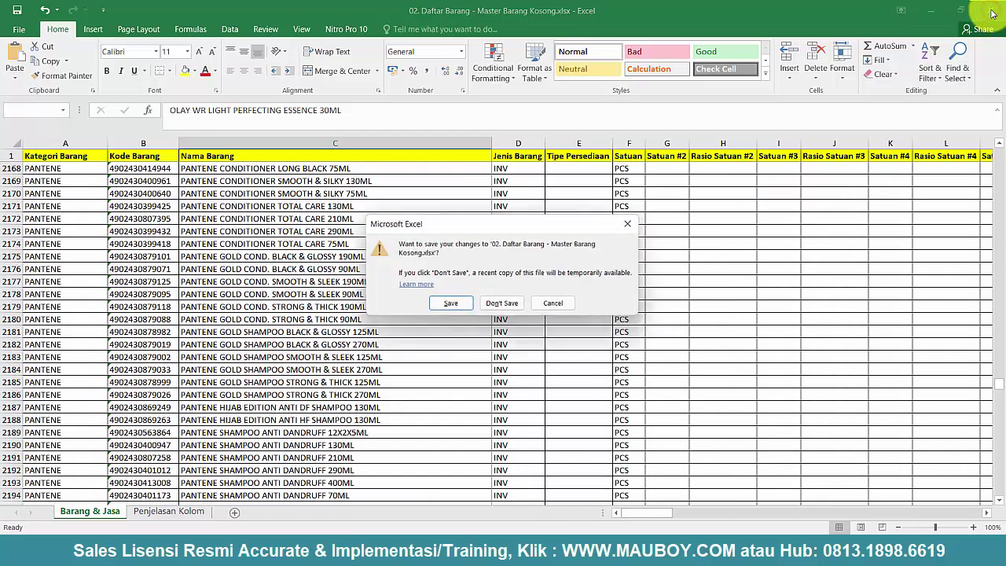
left_click(559, 304)
- Switch to the "07. Daftar Barang - Stok Barang SN Jakarta" workbook and review item rows 2 to 20
mouse_move(684, 535)
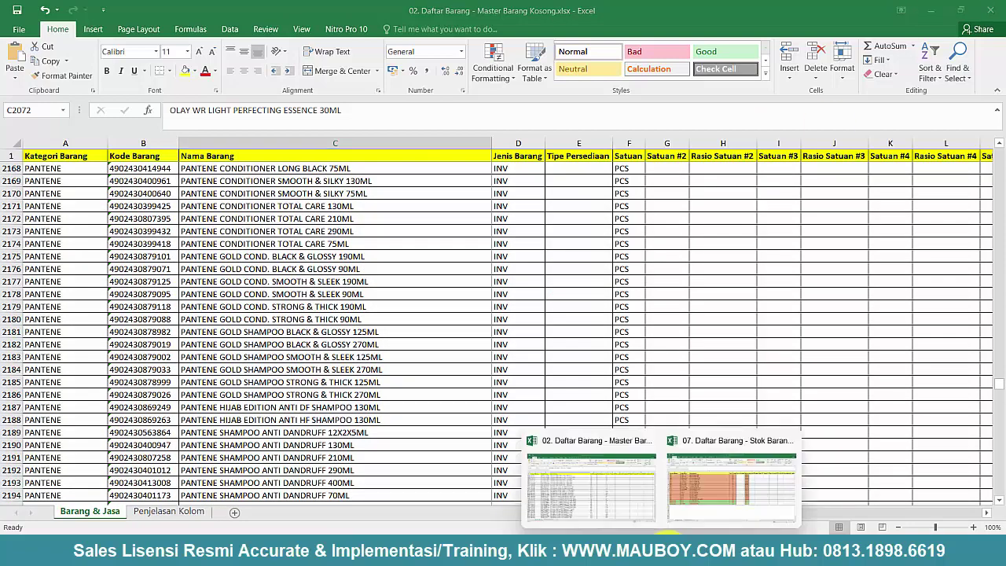
left_click(705, 492)
left_click(292, 330)
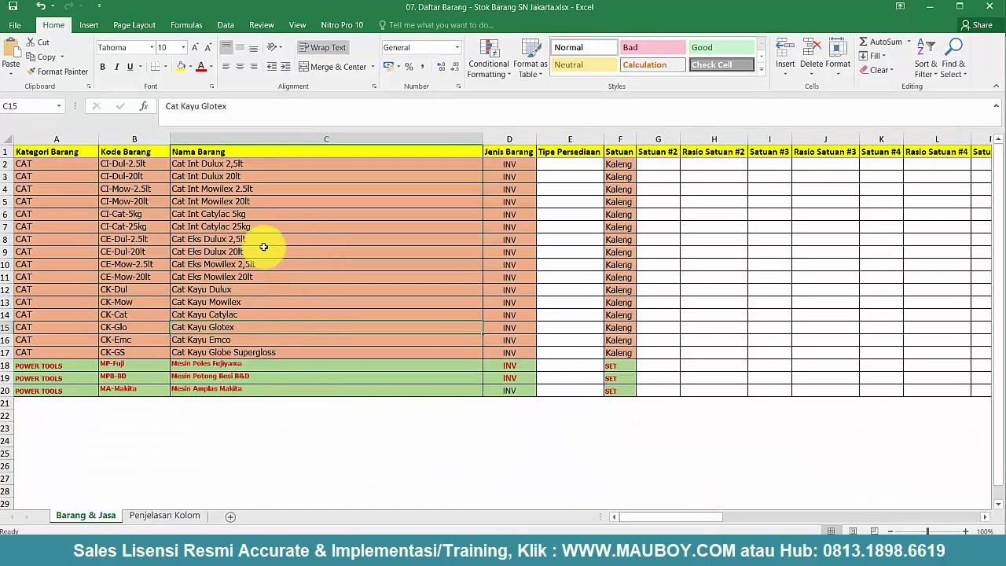
left_click(49, 238)
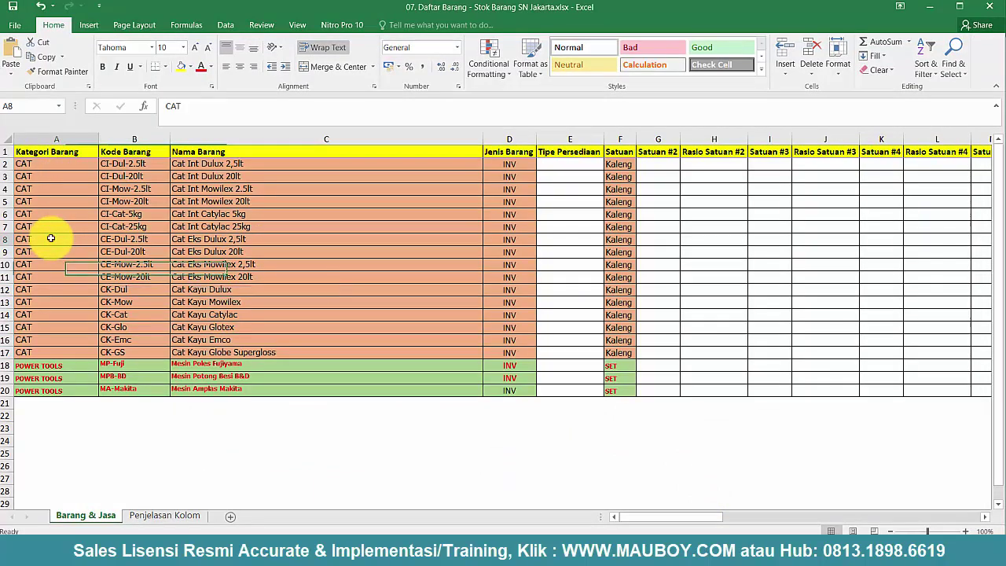
left_click_drag(8, 163, 16, 393)
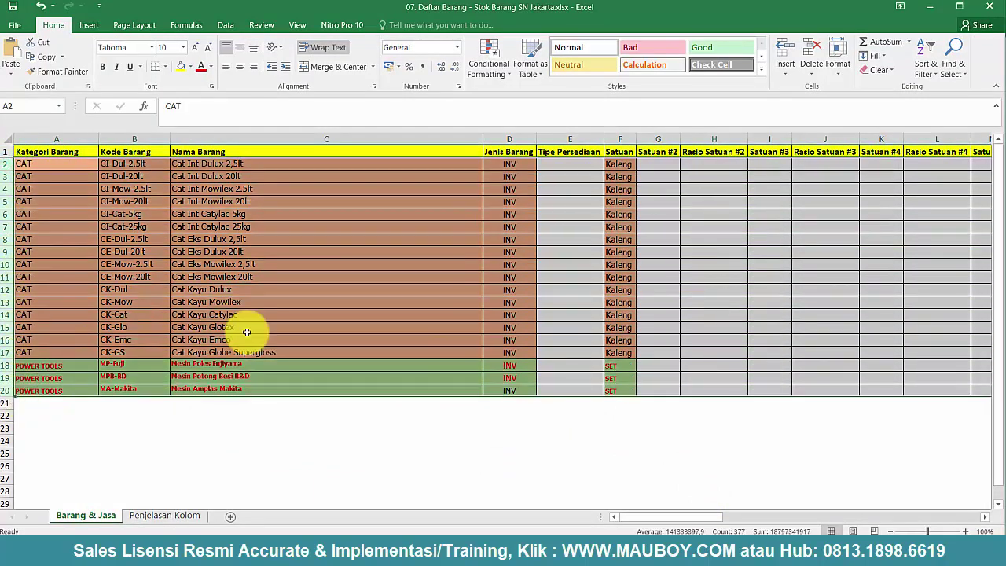
left_click(513, 175)
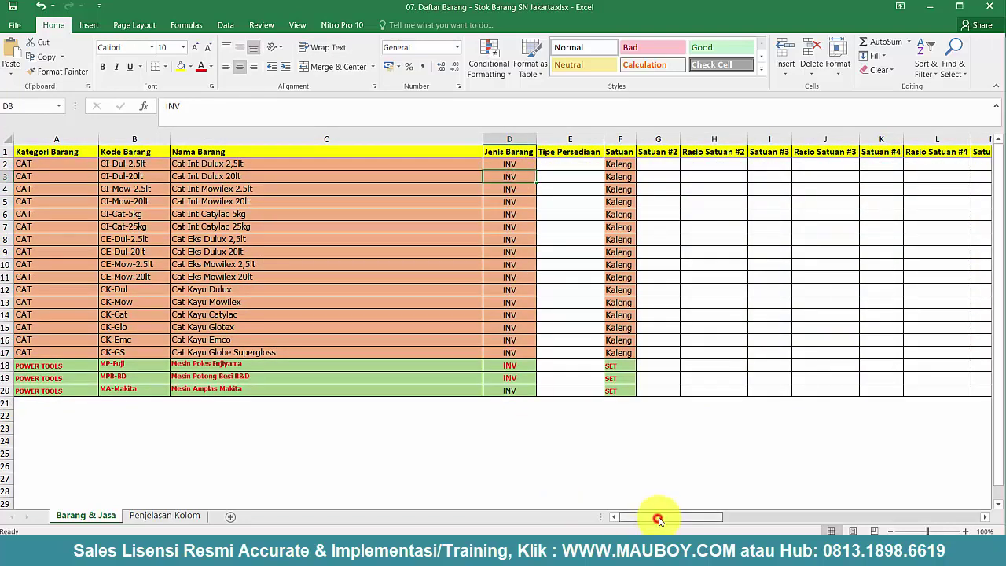
- Examine the purchase, tax and opening balance columns from Satuan Beli through Satuan Saldo Awal
left_click_drag(658, 519, 761, 523)
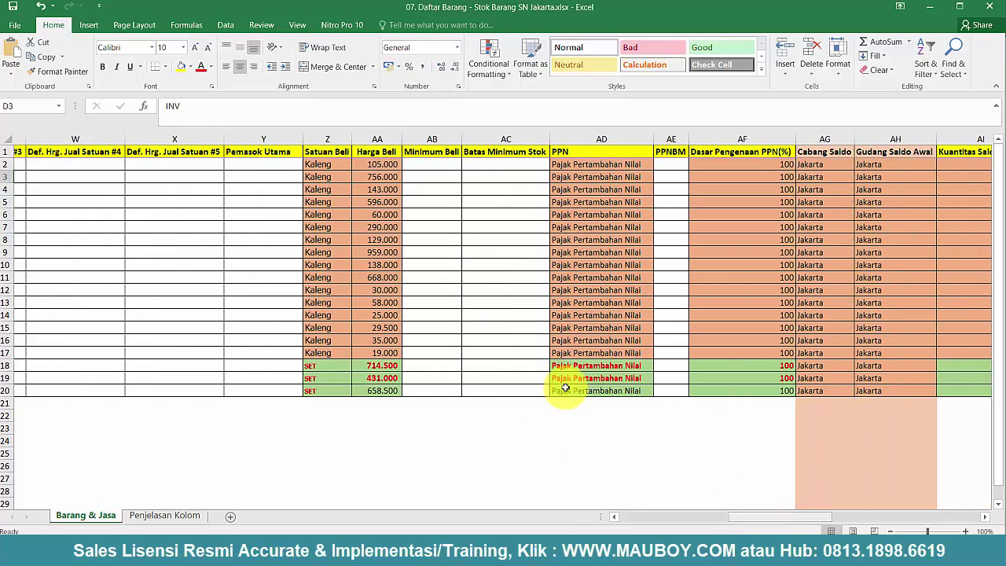
left_click_drag(311, 139, 955, 197)
scroll(774, 517, "right", 3)
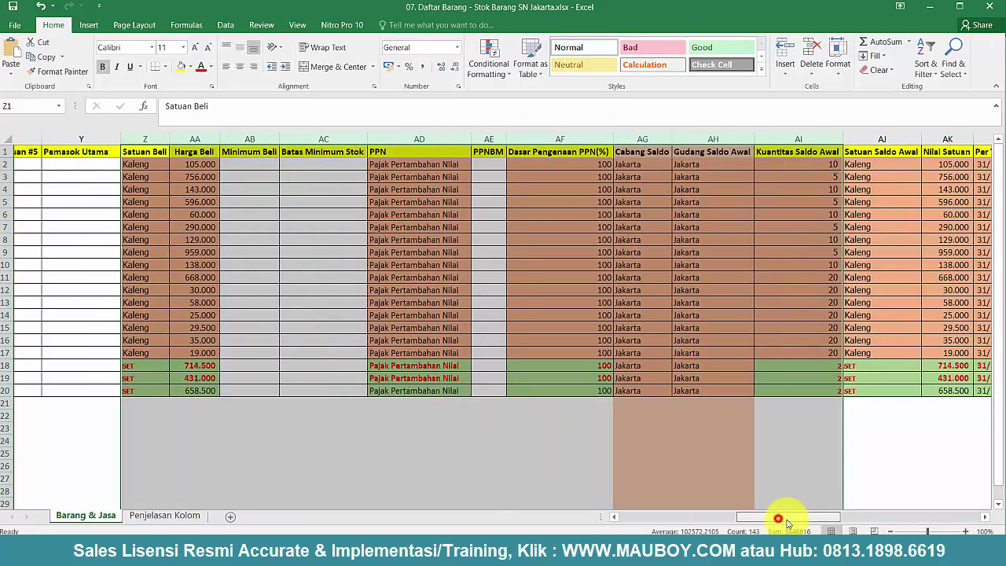
left_click(711, 137)
left_click(774, 137)
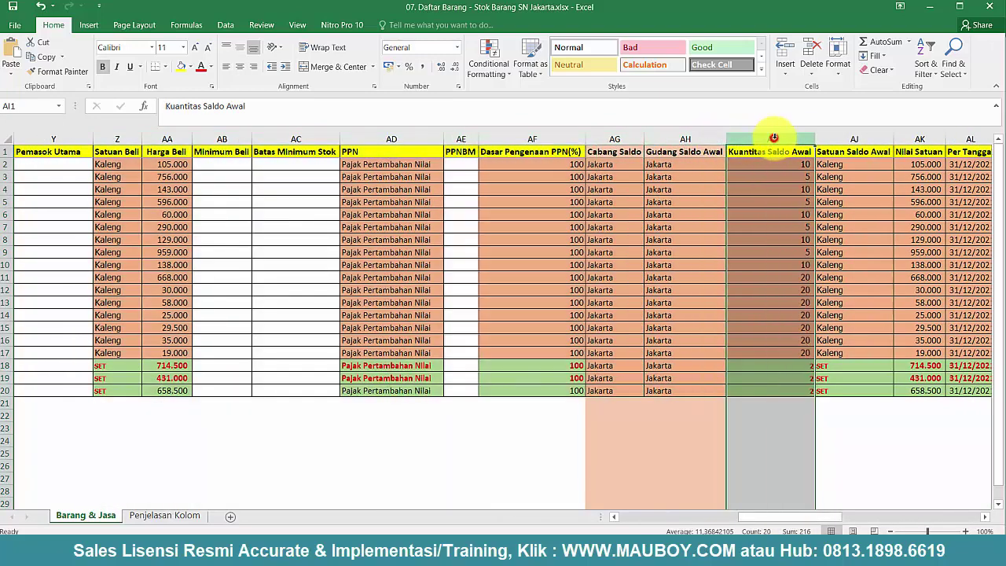
left_click(829, 139)
scroll(770, 515, "right", 5)
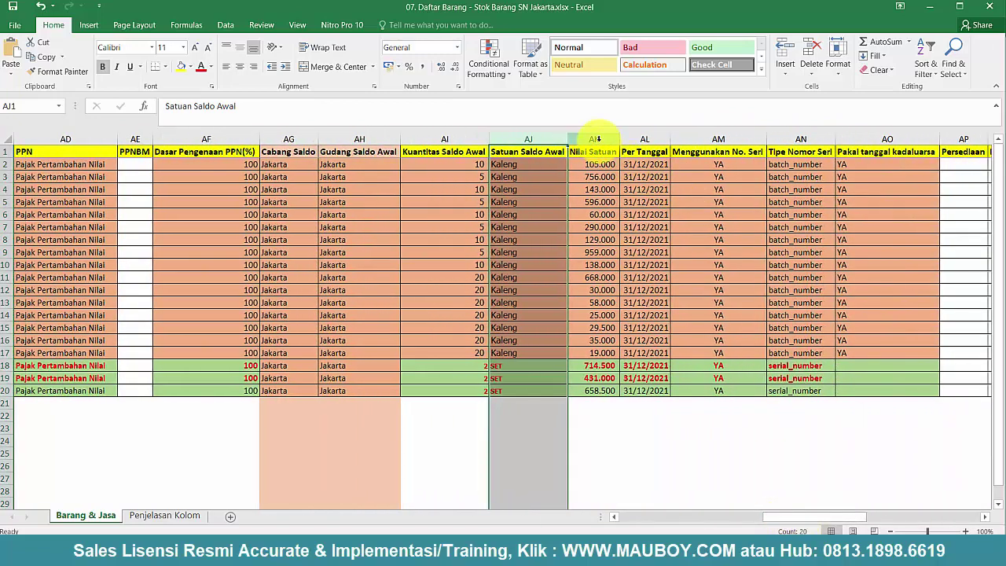
- Examine the Menggunakan No. Seri and Tipe Nomor Seri columns, including the batch_number and serial_number entries
left_click_drag(730, 140, 839, 150)
left_click(734, 163)
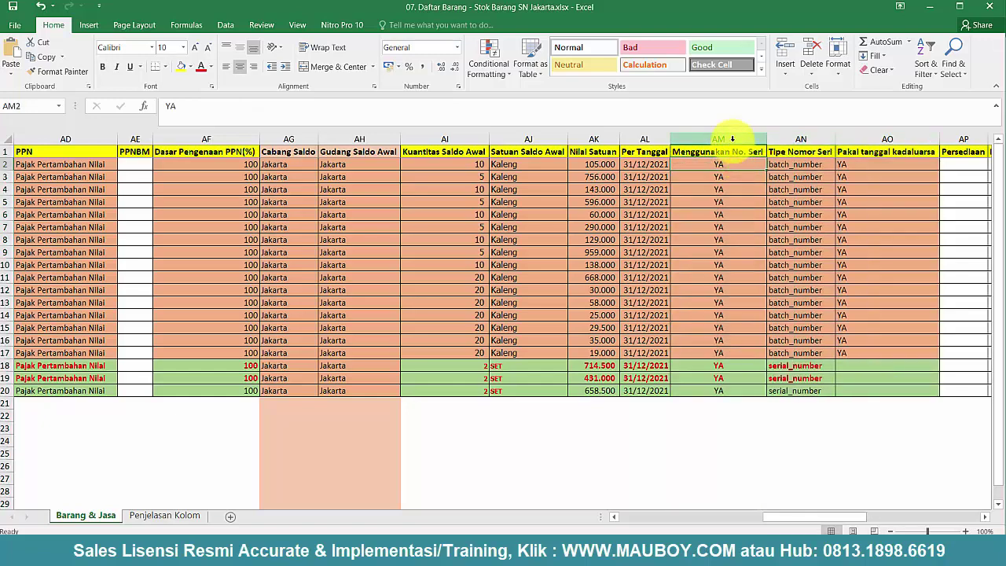
left_click(731, 139)
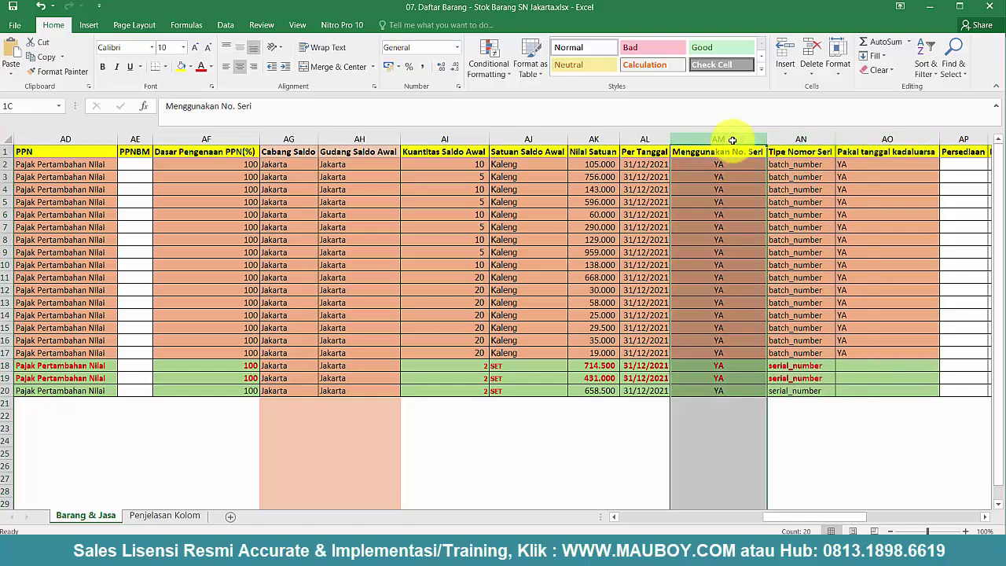
left_click(786, 140)
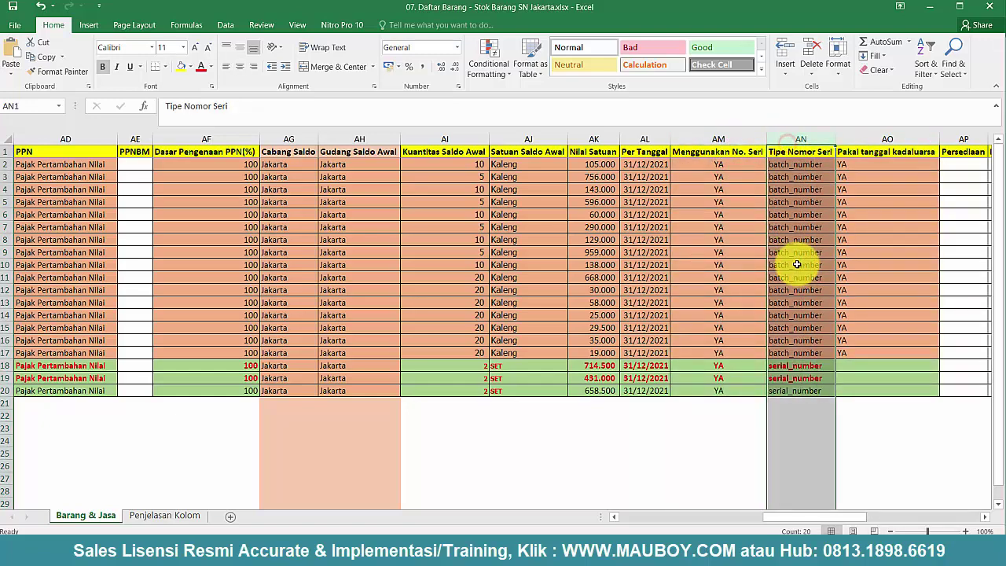
left_click(797, 289)
key("ctrl+c")
left_click(803, 353)
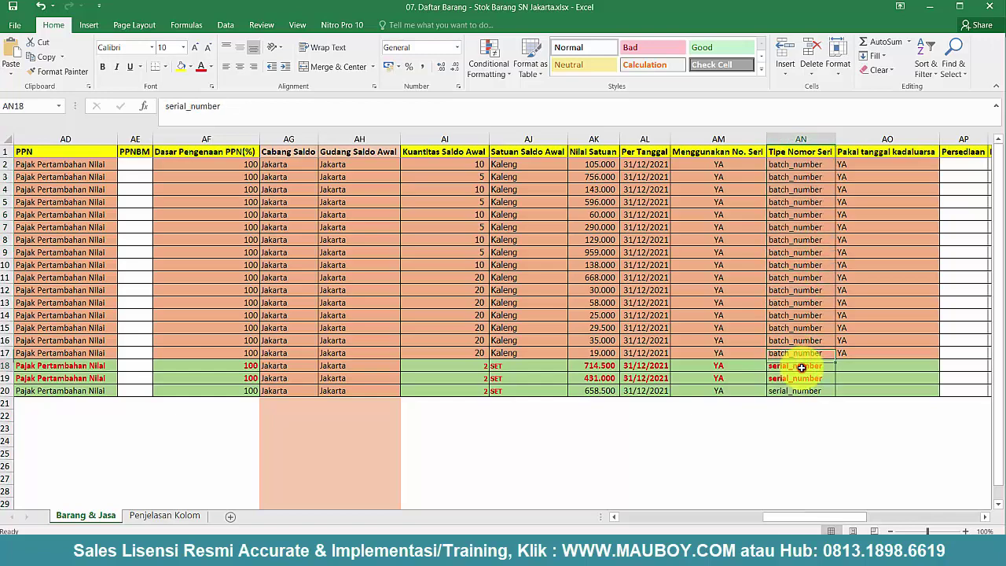
key("Escape")
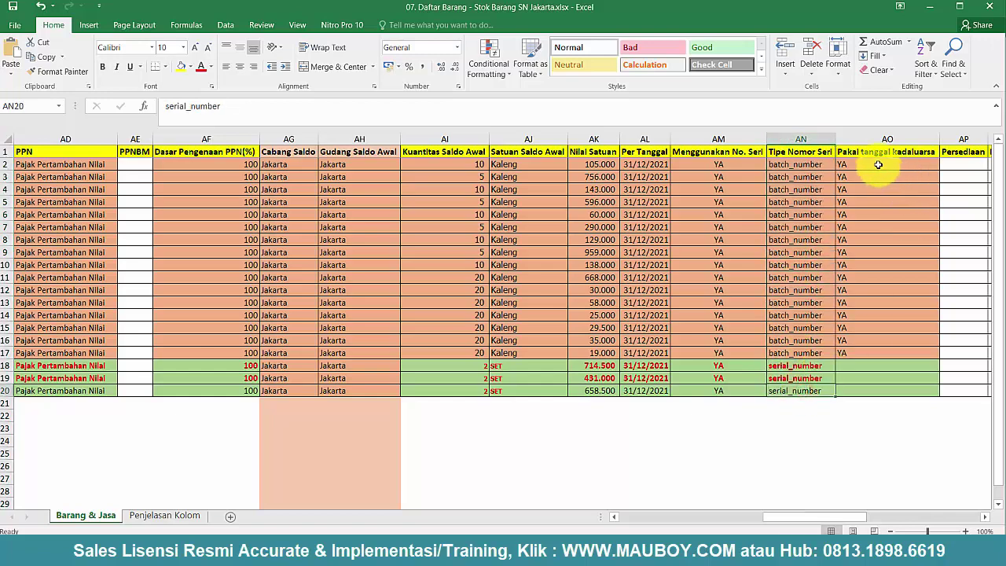
- Compare the Tipe Nomor Seri and Pakai tanggal kadaluarsa entries of rows 2 to 17 with those of rows 18 to 20
left_click_drag(878, 165, 808, 164)
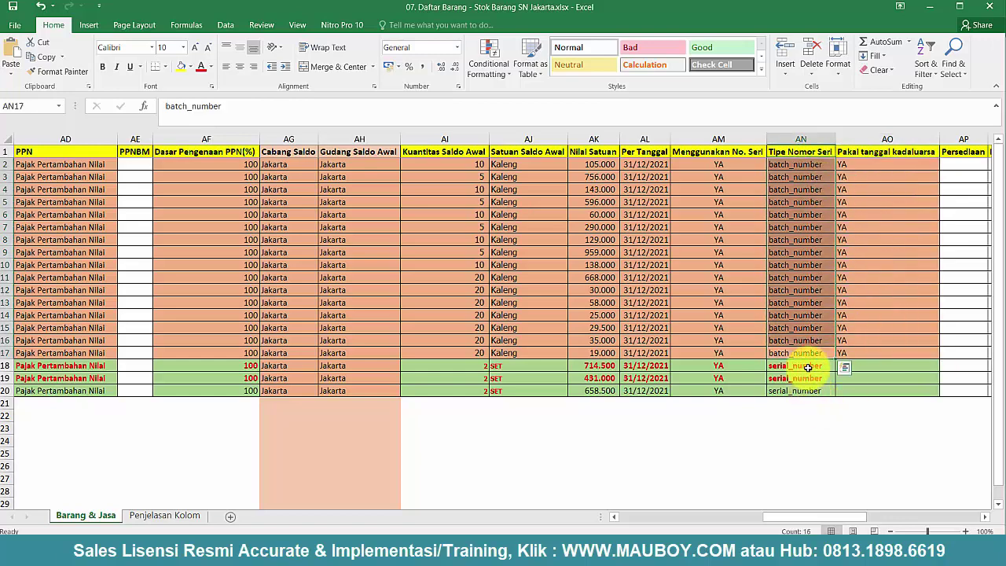
left_click_drag(807, 367, 870, 386)
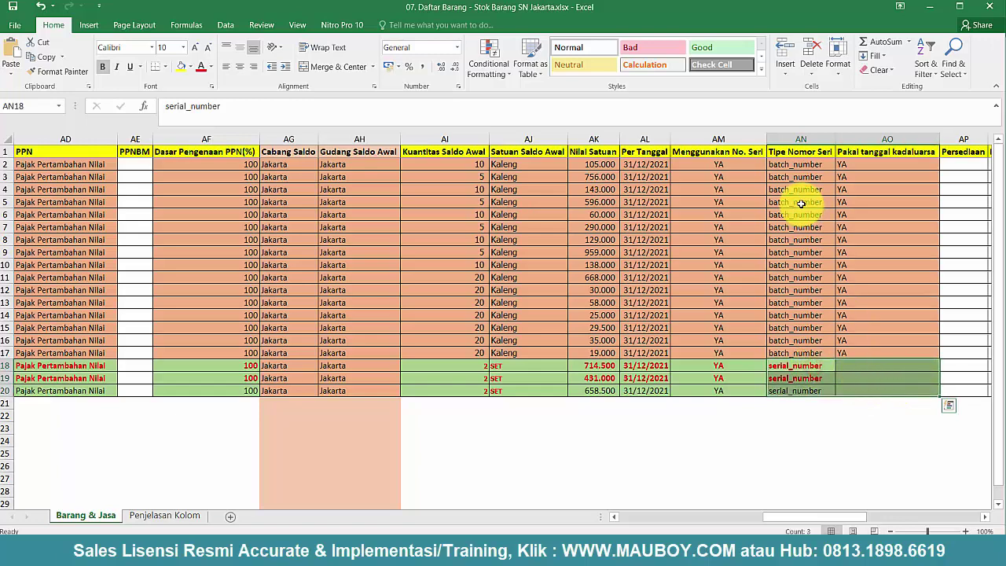
left_click_drag(797, 163, 885, 354)
left_click_drag(801, 367, 855, 391)
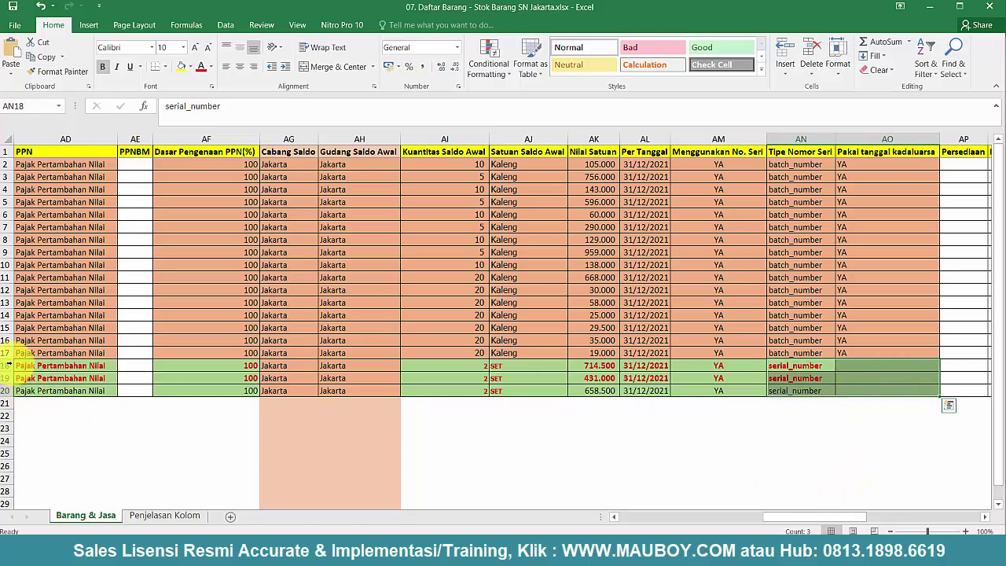
- Check which POWER TOOLS items in rows 18 to 20 use the serial_number type
left_click_drag(7, 366, 10, 388)
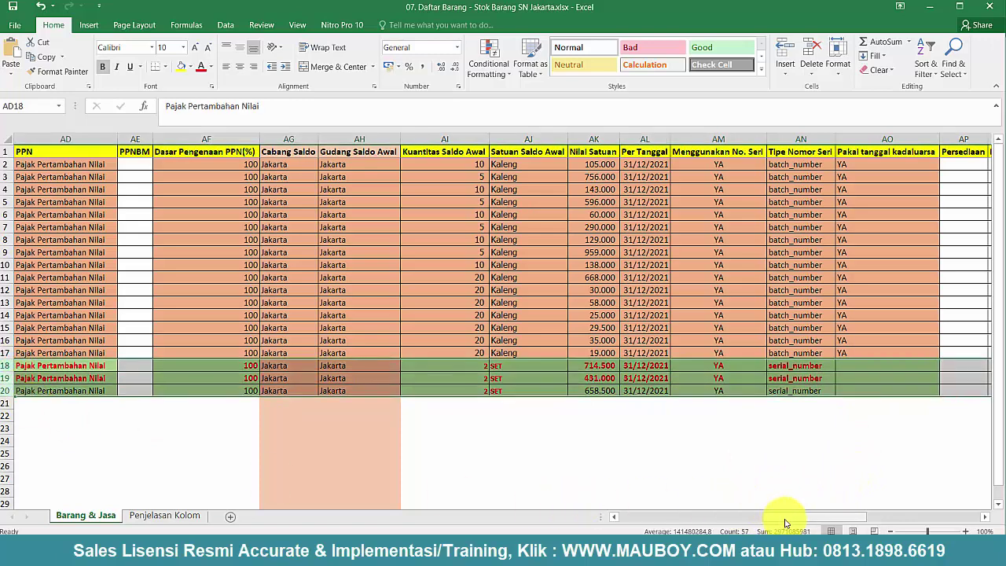
left_click_drag(775, 516, 617, 516)
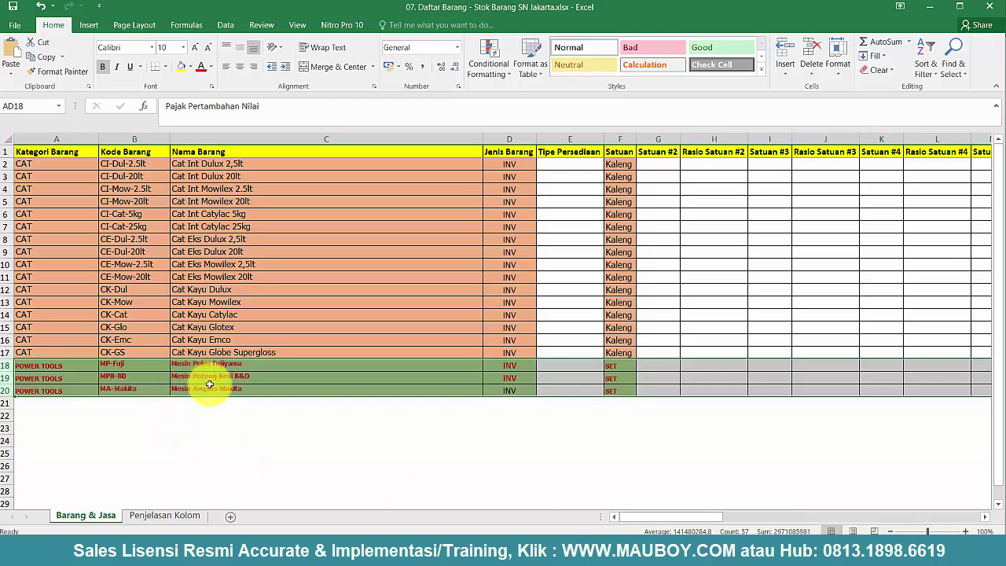
left_click(201, 189)
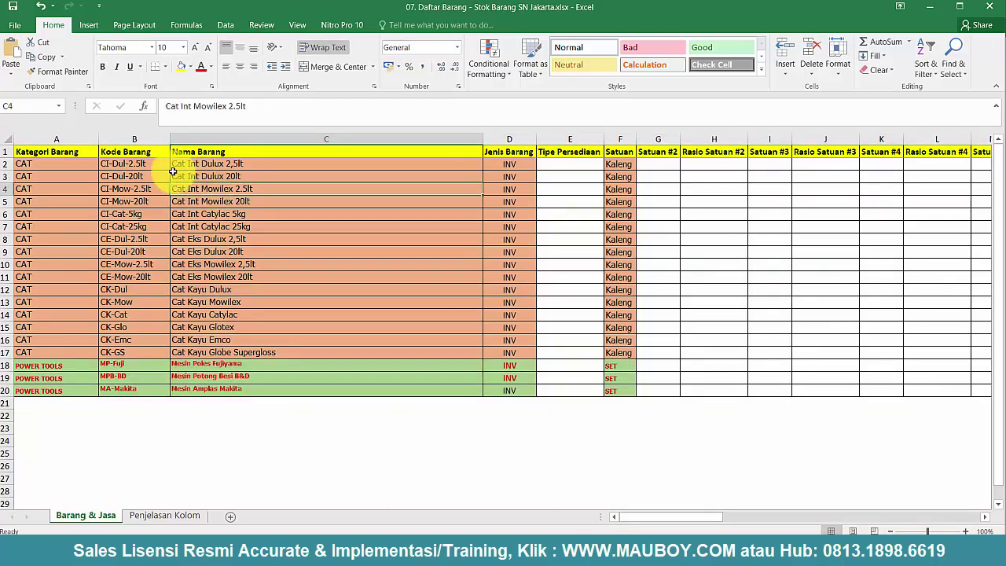
- Review the CAT items in rows 2 to 17 across to their serial number and expiry date columns
left_click_drag(6, 163, 5, 346)
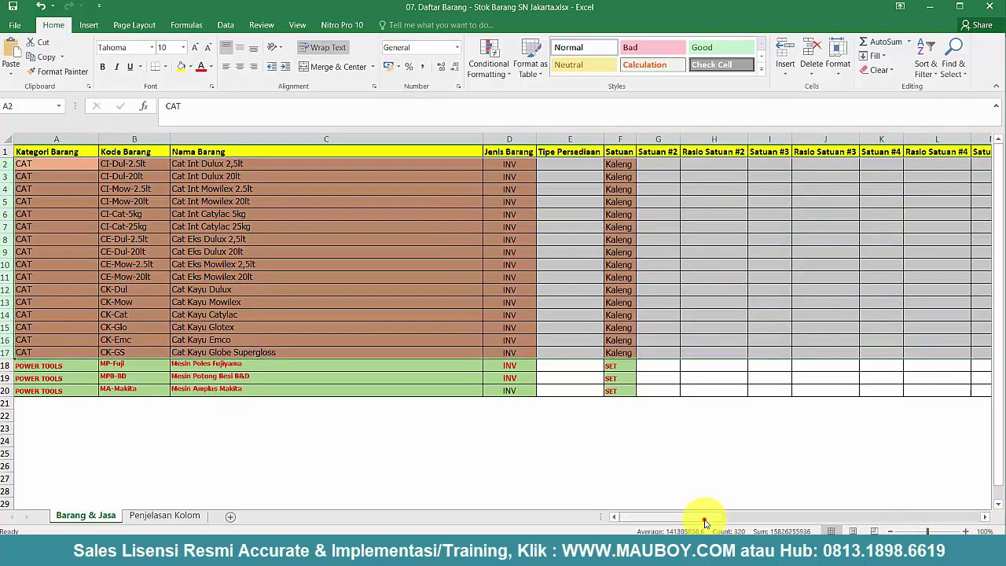
left_click_drag(705, 522, 849, 517)
left_click(770, 228)
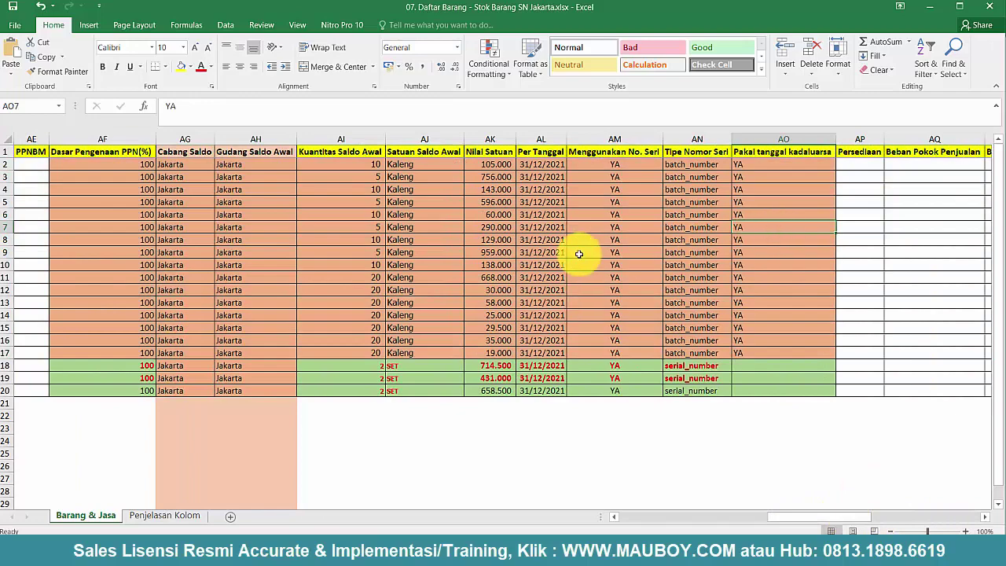
left_click(633, 253)
left_click_drag(776, 518, 625, 517)
left_click(310, 258)
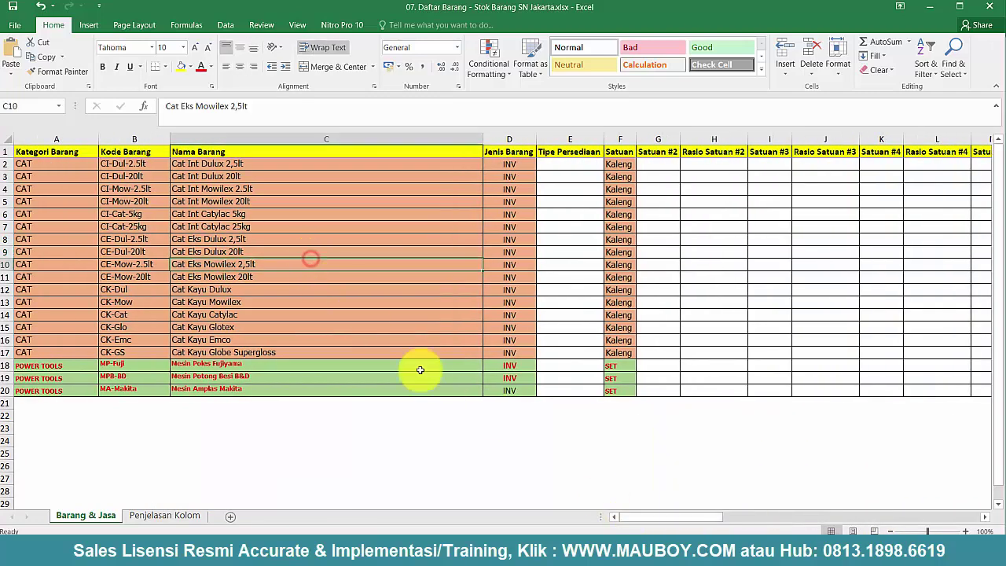
- Switch to the "02. Daftar Barang - Master Barang Kosong" workbook and look across its columns from Kategori Barang to the default selling prices
left_click(662, 537)
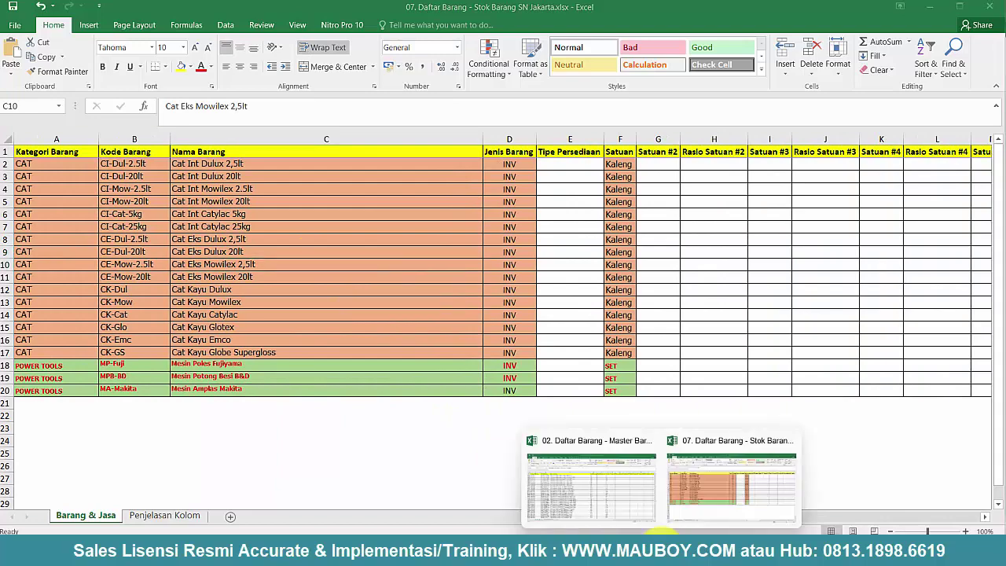
left_click(613, 481)
left_click(381, 242)
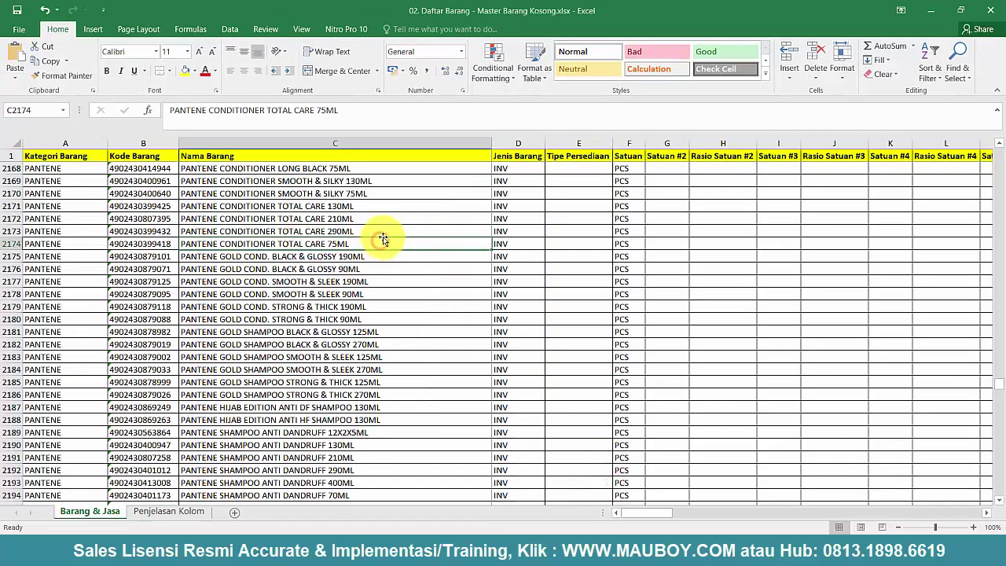
left_click_drag(79, 143, 833, 238)
left_click(747, 307)
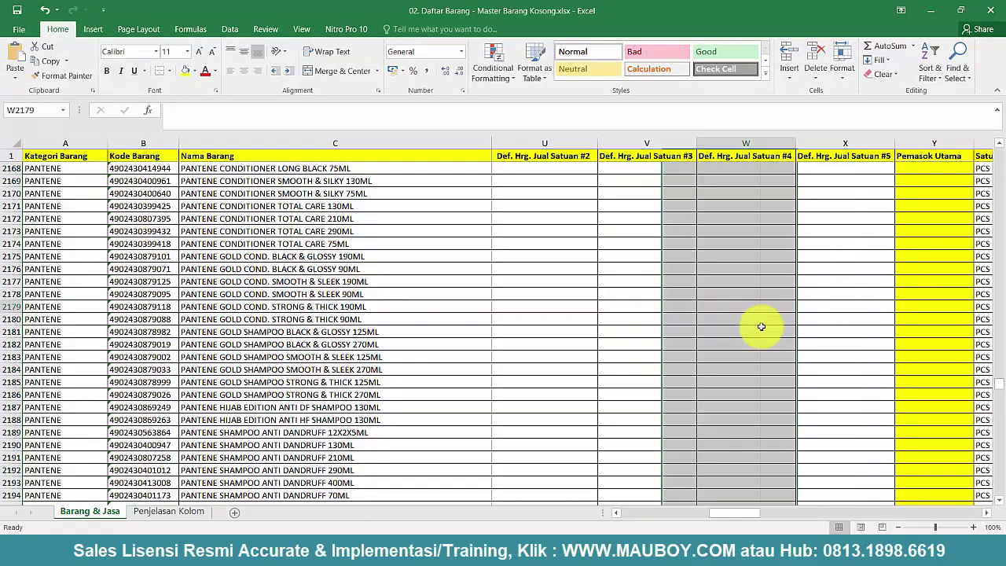
- Examine the Menggunakan No. Seri, Tipe Nomor Seri and Pakai tanggal kadaluarsa columns of the master item workbook
left_click_drag(723, 512, 800, 523)
left_click_drag(732, 142, 862, 157)
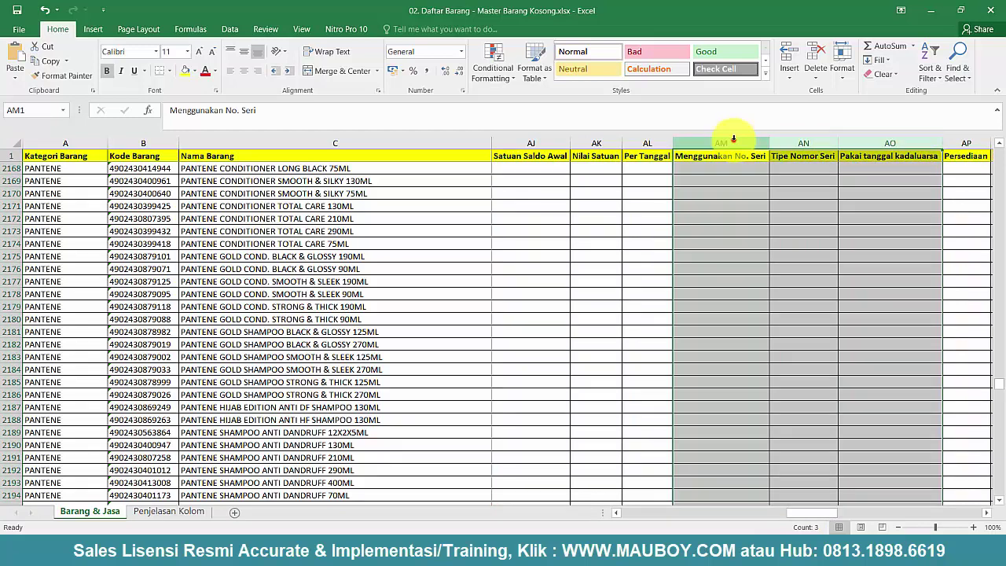
left_click_drag(732, 141, 894, 148)
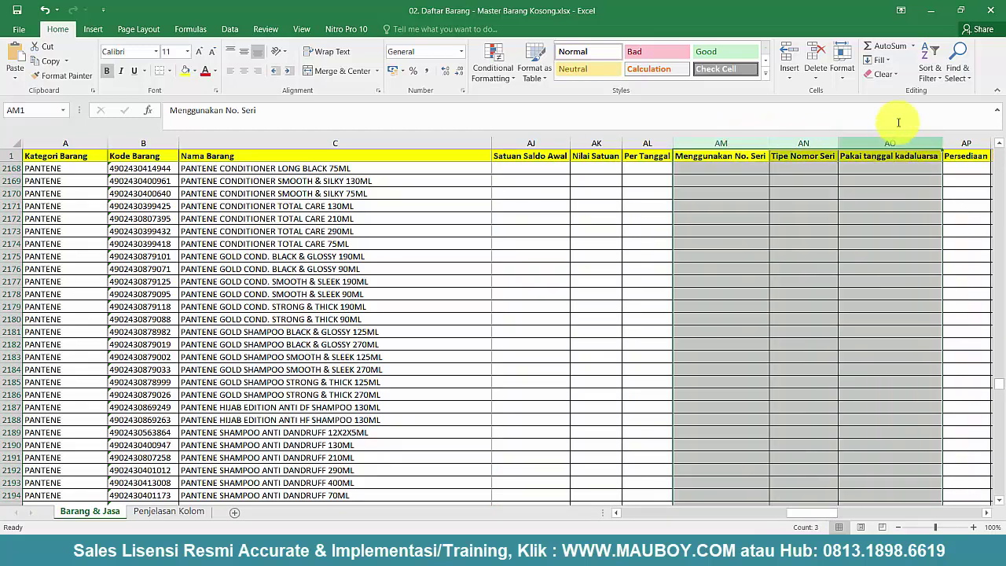
- Return to the "07. Daftar Barang - Stok Barang SN Jakarta" workbook and review its serial number, expiry date and opening quantity columns
left_click(931, 10)
left_click(606, 226)
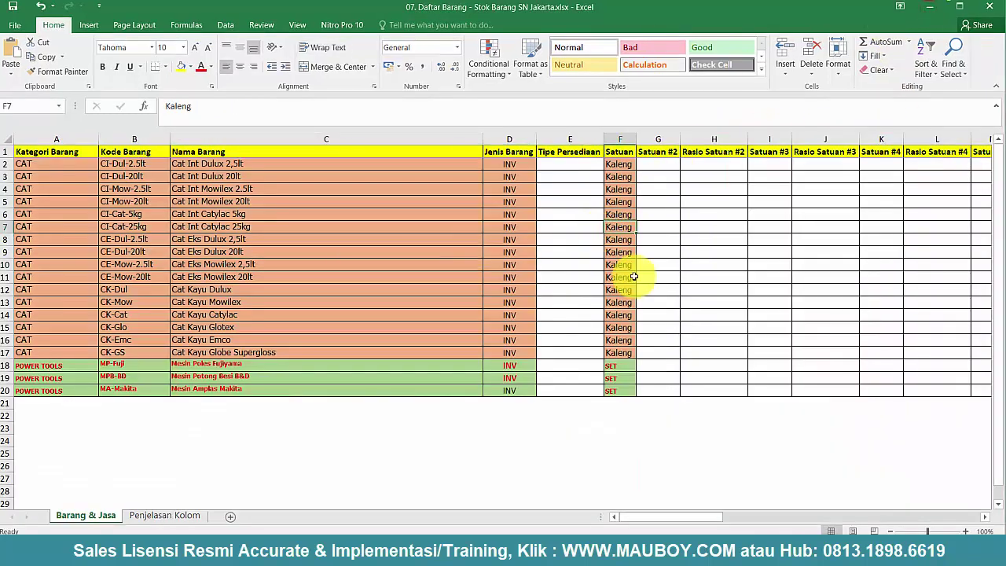
left_click_drag(709, 519, 858, 521)
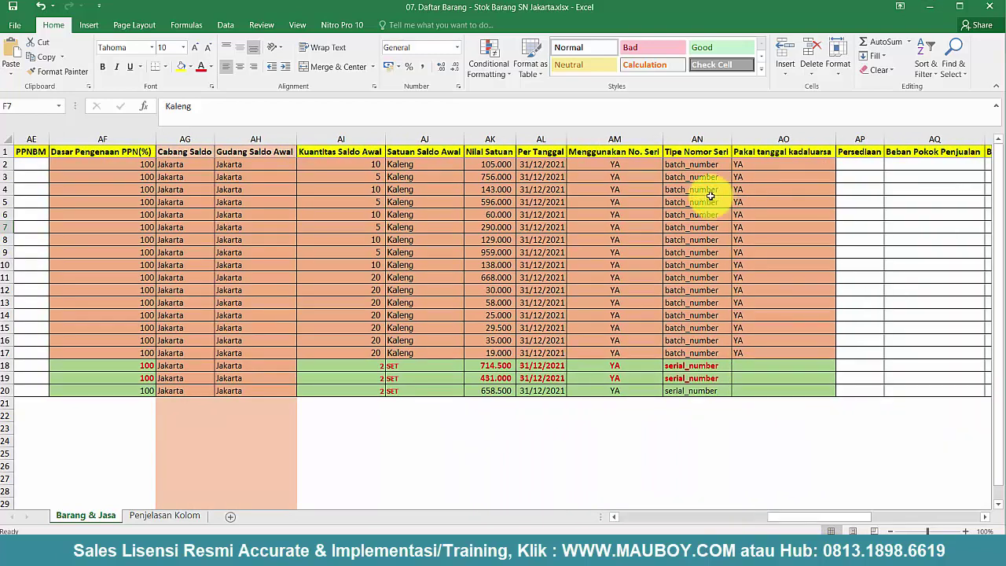
left_click_drag(639, 139, 797, 160)
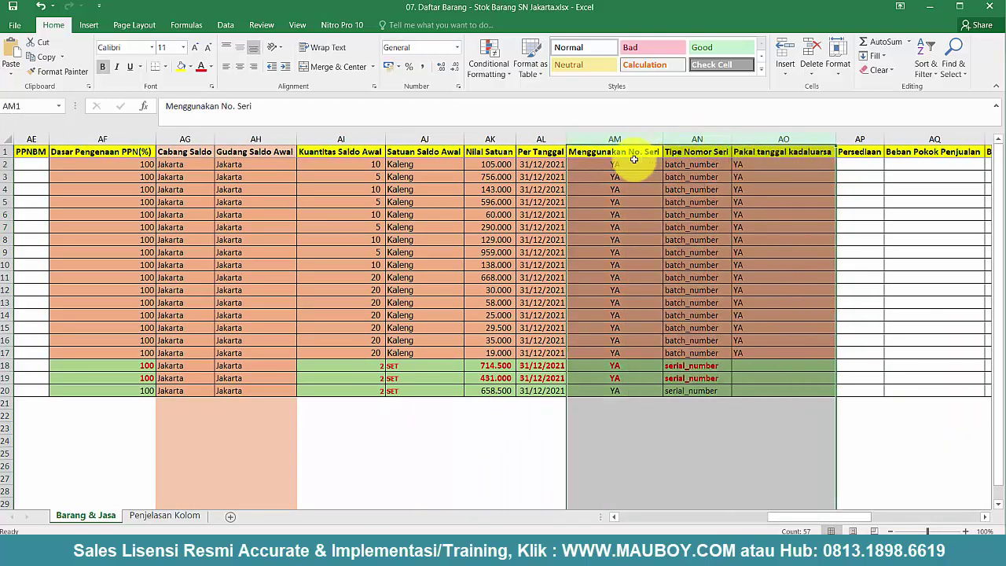
left_click(627, 166)
left_click_drag(654, 165, 816, 383)
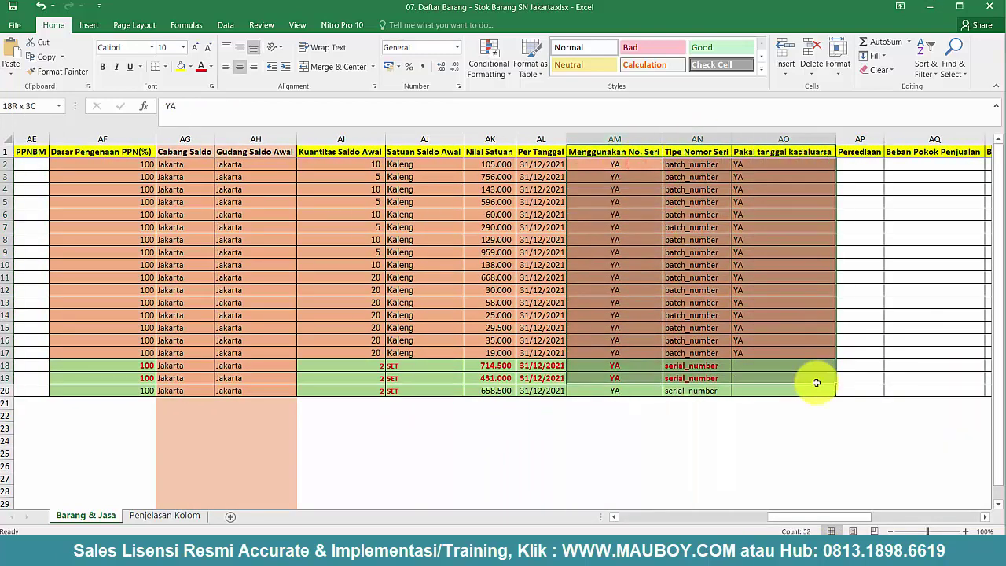
left_click(813, 440)
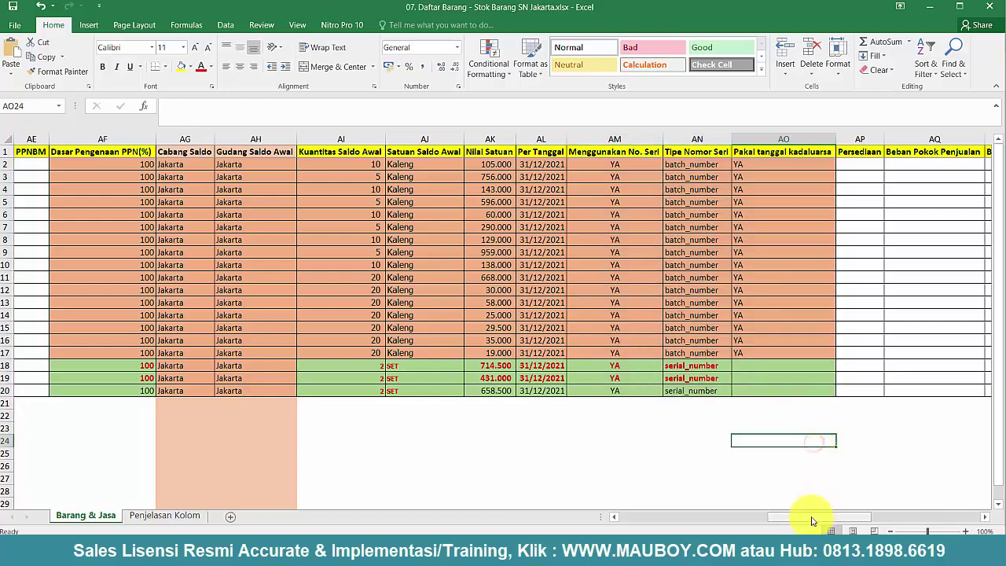
mouse_move(812, 518)
left_mouse_down()
mouse_move(910, 522)
mouse_move(813, 522)
mouse_move(800, 531)
left_mouse_up()
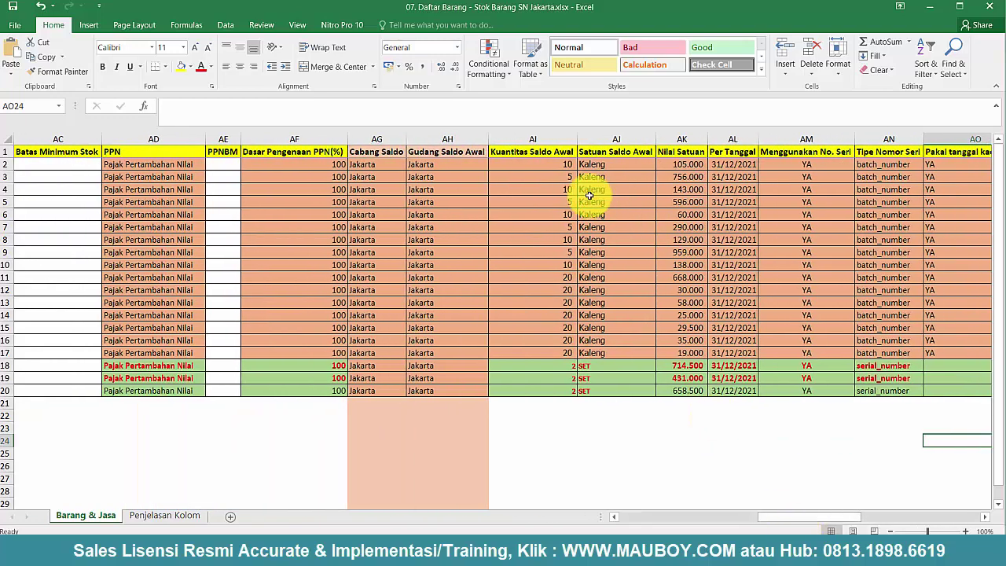
left_click(563, 164)
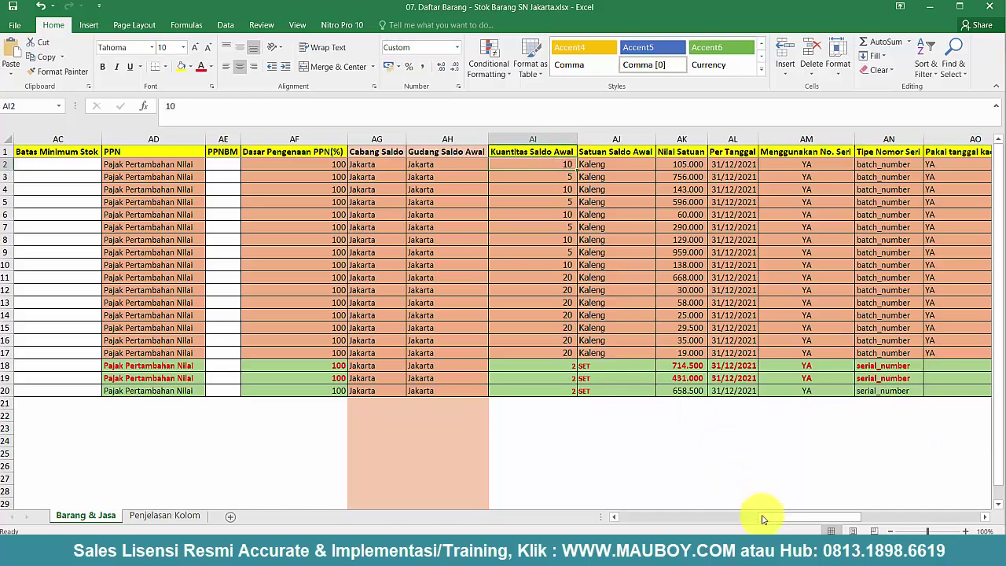
- Highlight row 2, Cat Int Dulux 2,5lt, with a light blue fill and check its entries from Kuantitas Saldo Awal to Tipe Nomor Seri
left_click_drag(766, 516, 622, 516)
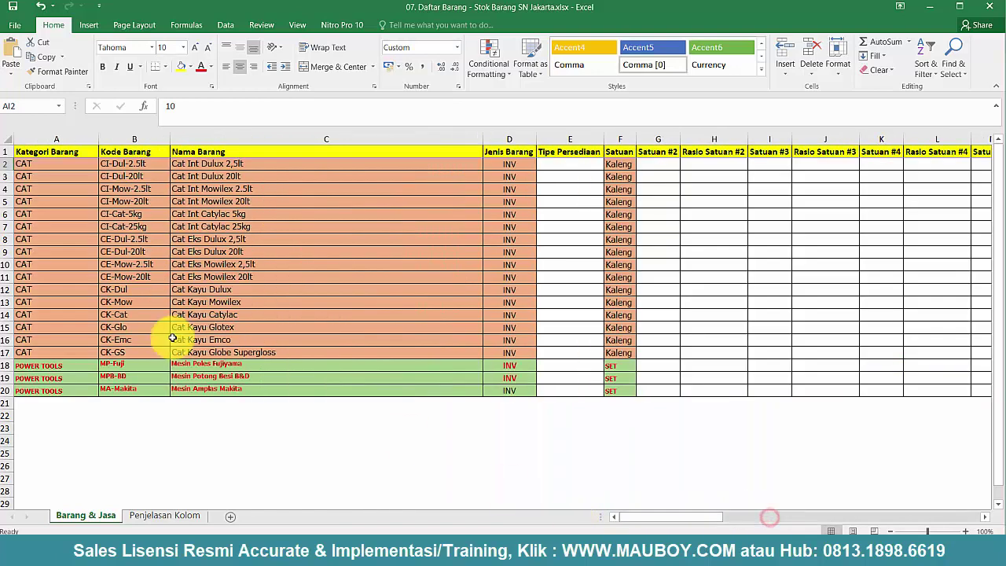
left_click(13, 168)
left_click(3, 164)
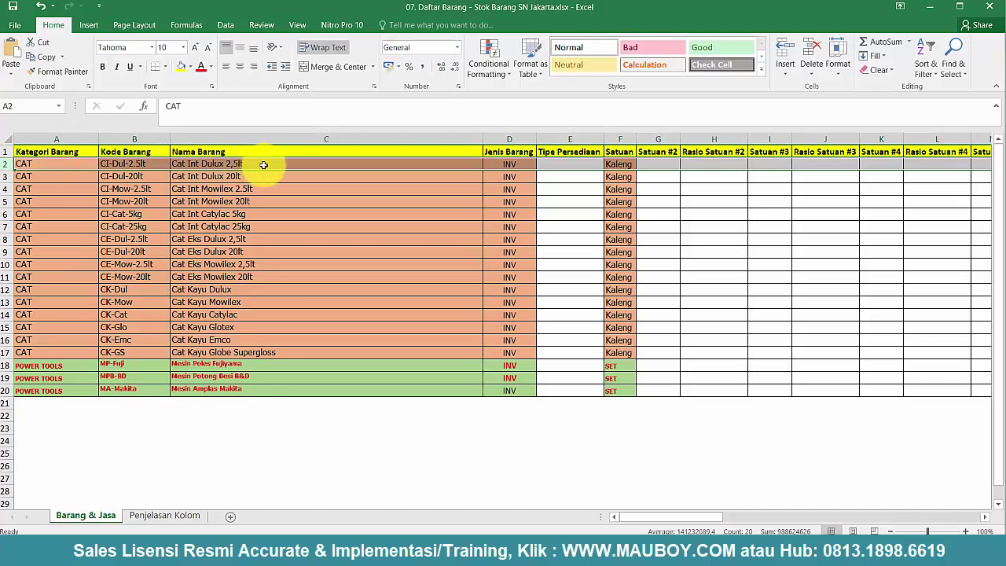
left_click_drag(634, 520, 770, 516)
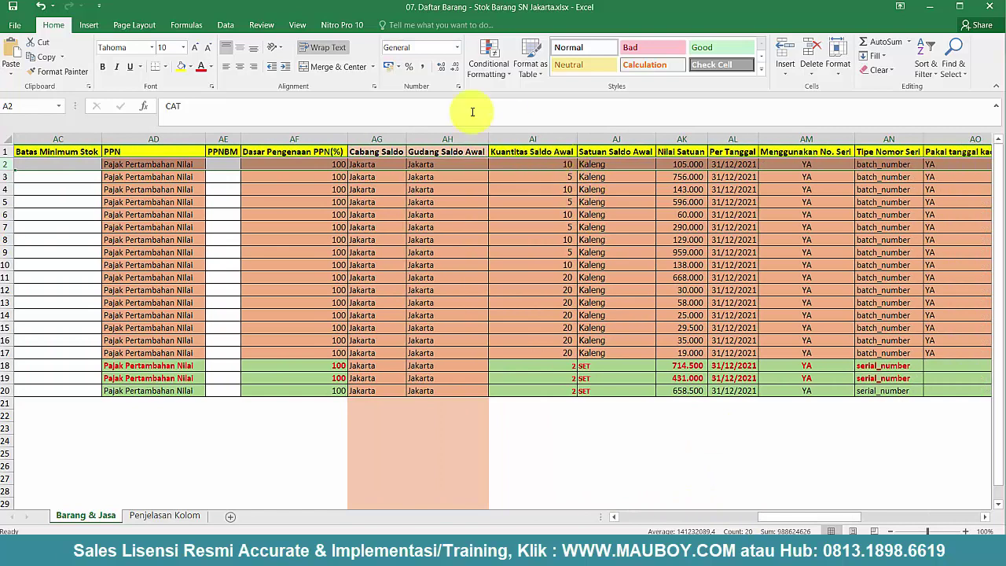
left_click(190, 68)
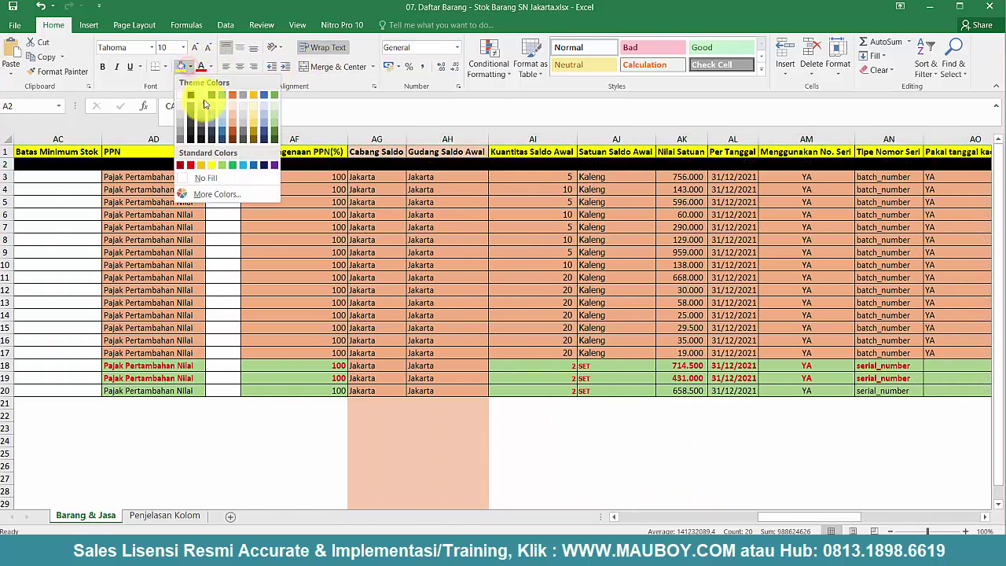
left_click(223, 108)
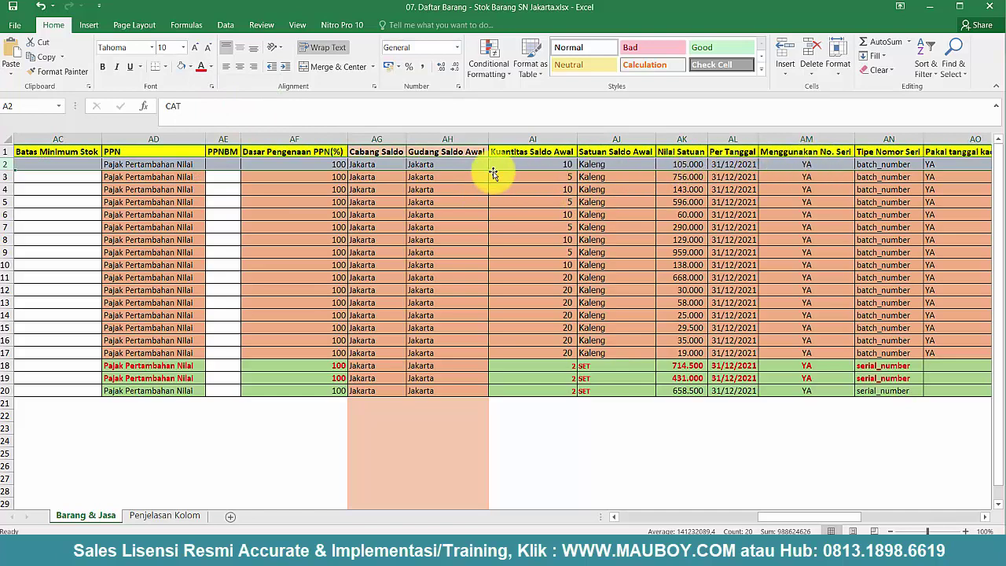
left_click(873, 163)
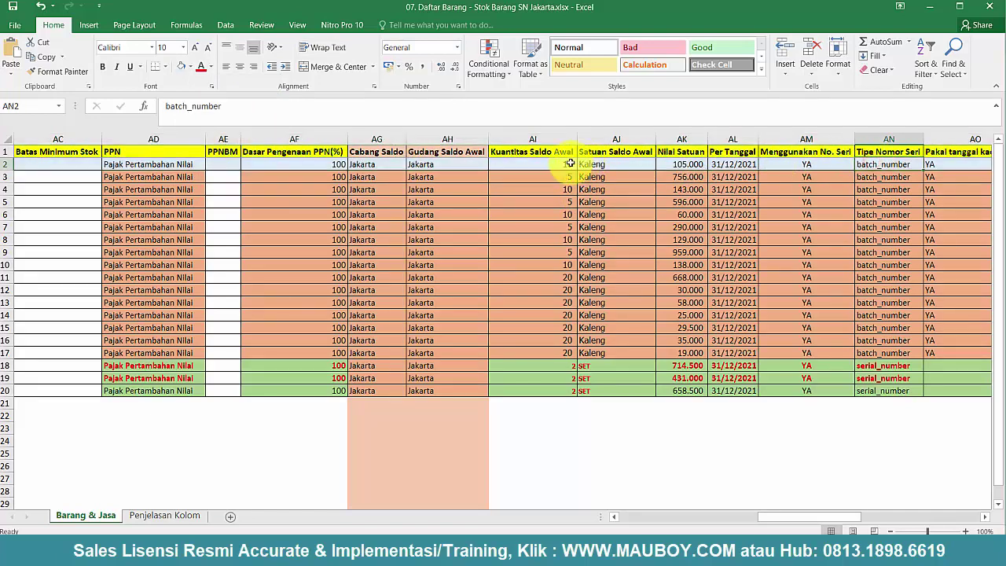
left_click_drag(562, 165, 869, 159)
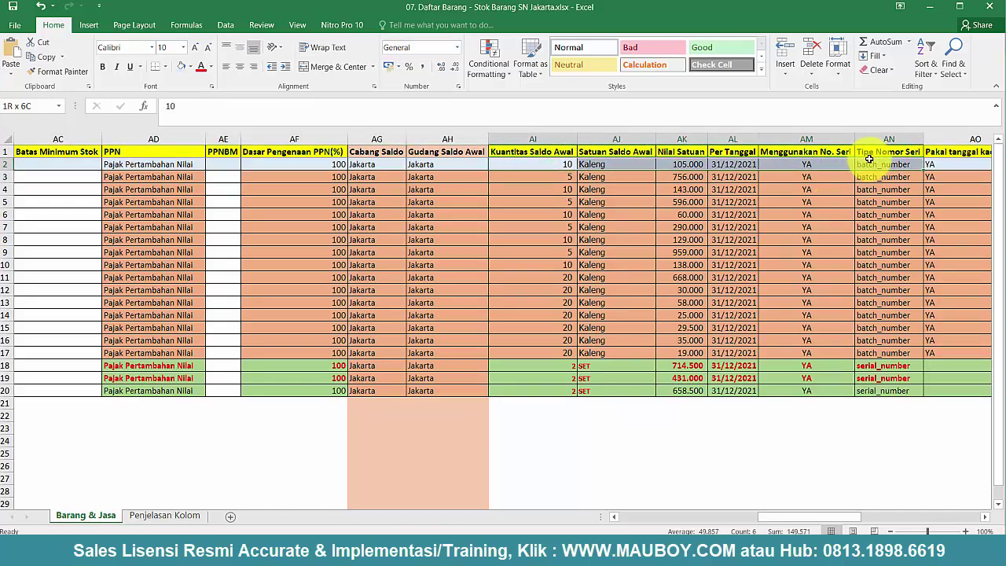
- Switch to File Explorer and open "Cat Int Dulux 2,5lt.xls" from the "09.Data Expired Date" folder
left_click(644, 554)
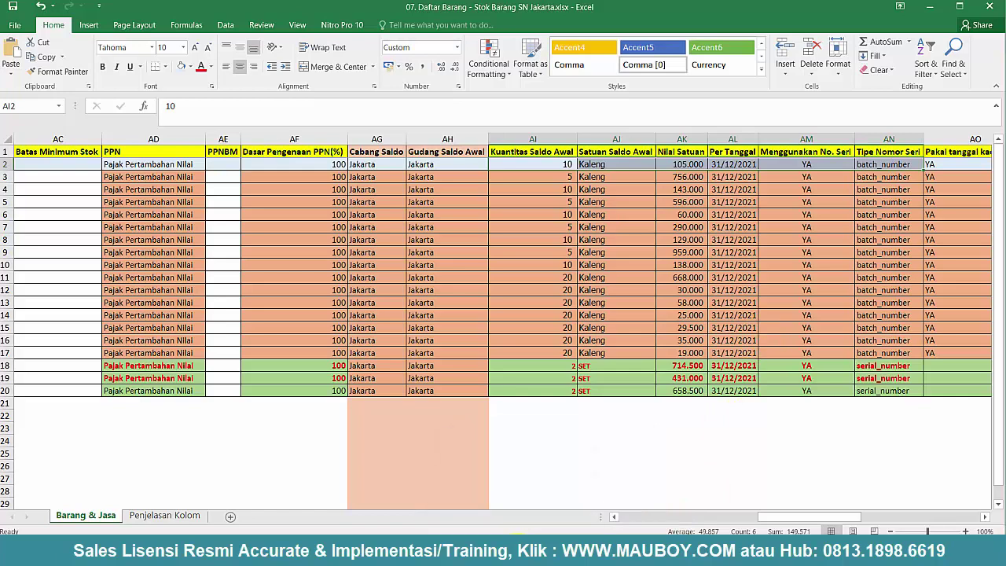
left_click(149, 130)
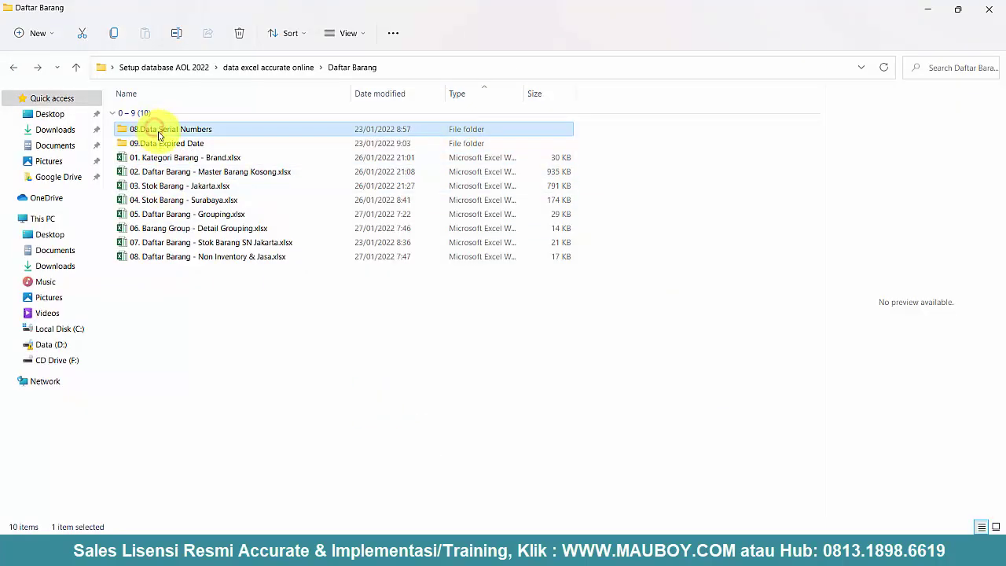
left_click(156, 144)
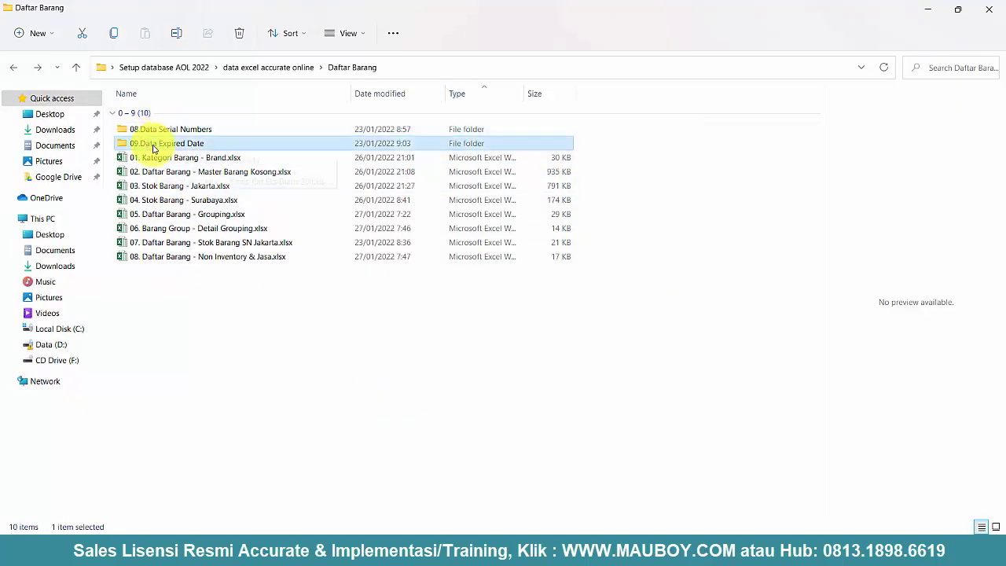
double_click(154, 149)
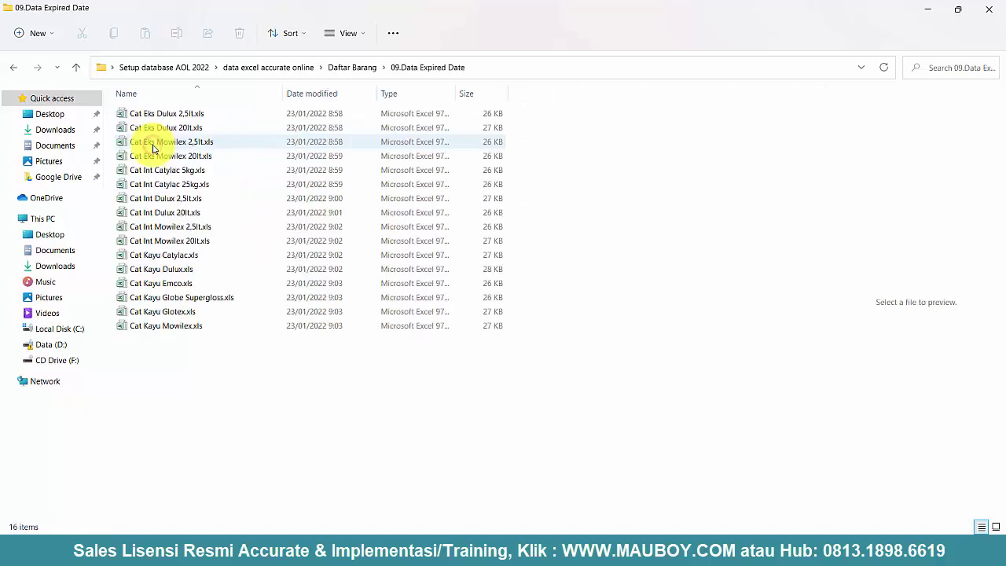
left_click(182, 228)
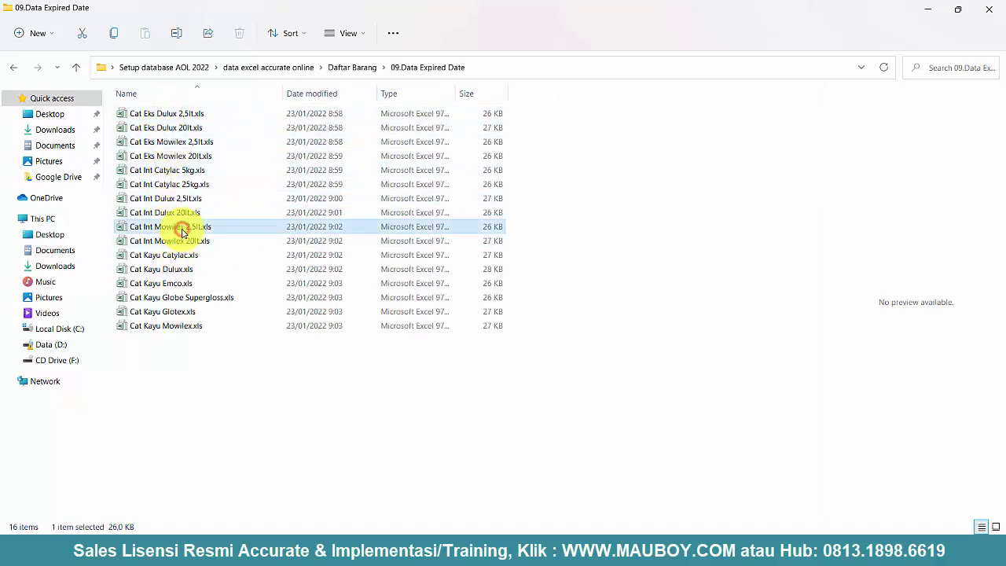
left_click(177, 199)
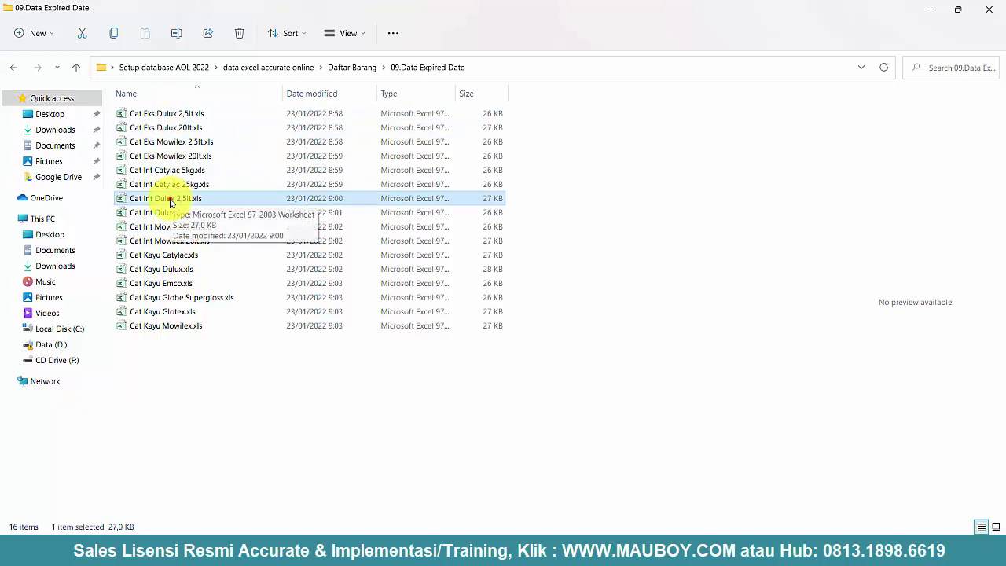
double_click(172, 201)
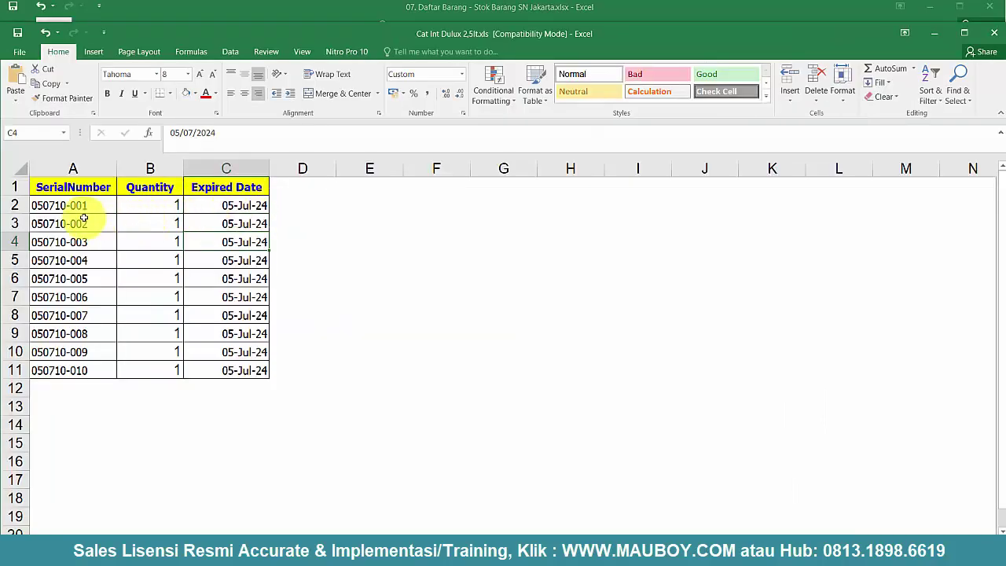
- Examine the Quantity entered for each serial number in rows 2 to 11
left_click(157, 208)
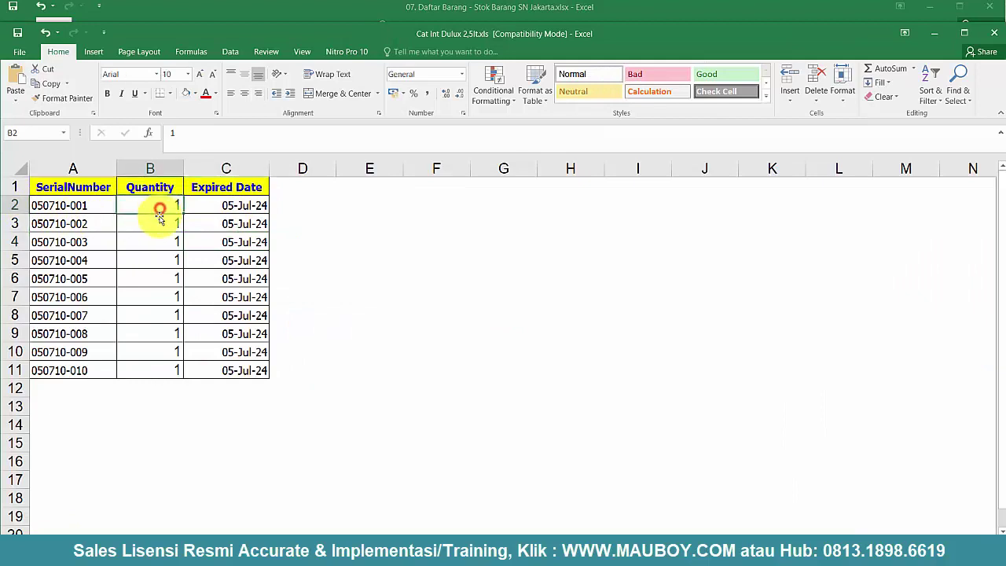
left_click(159, 224)
left_click(162, 245)
left_click(164, 261)
left_click(166, 280)
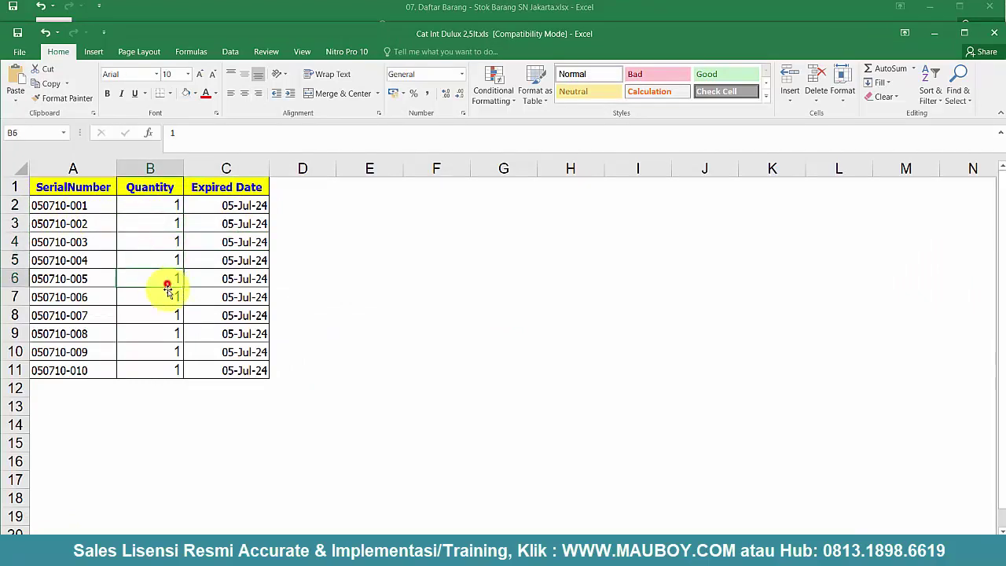
left_click(167, 297)
left_click(168, 312)
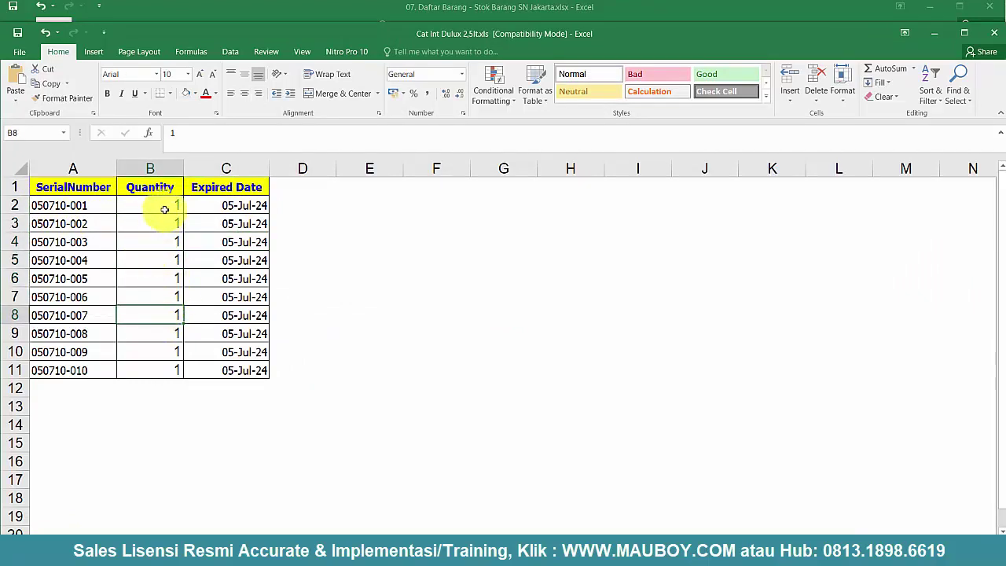
left_click_drag(164, 209, 168, 367)
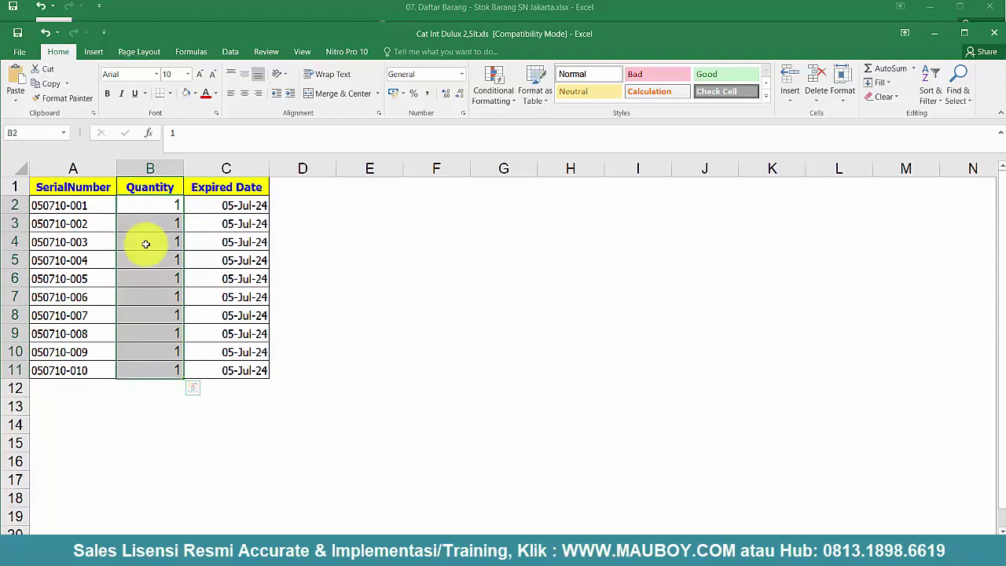
left_click(165, 200)
key("Down")
key("Down")
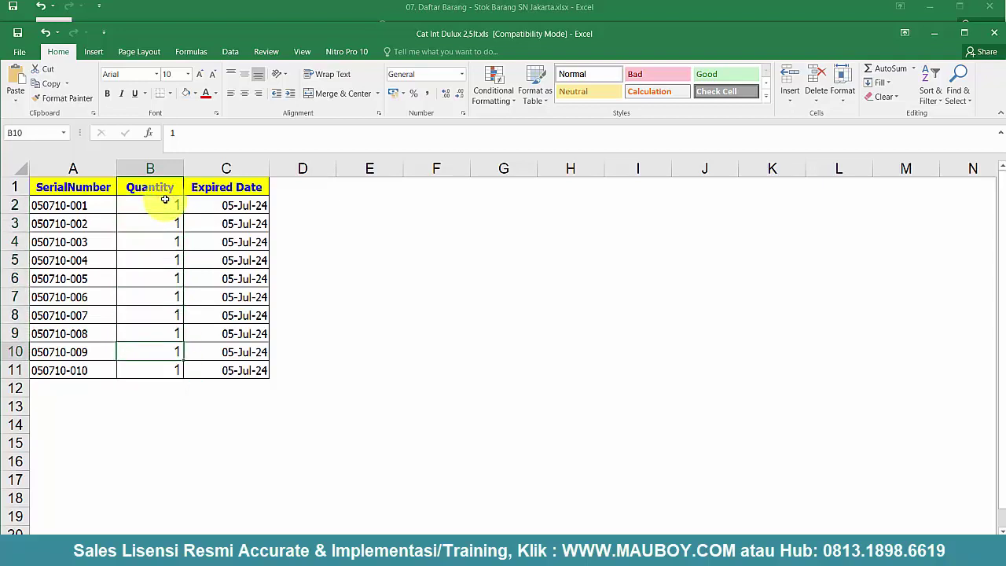
mouse_move(164, 202)
left_mouse_down()
mouse_move(168, 377)
mouse_move(146, 205)
left_mouse_up()
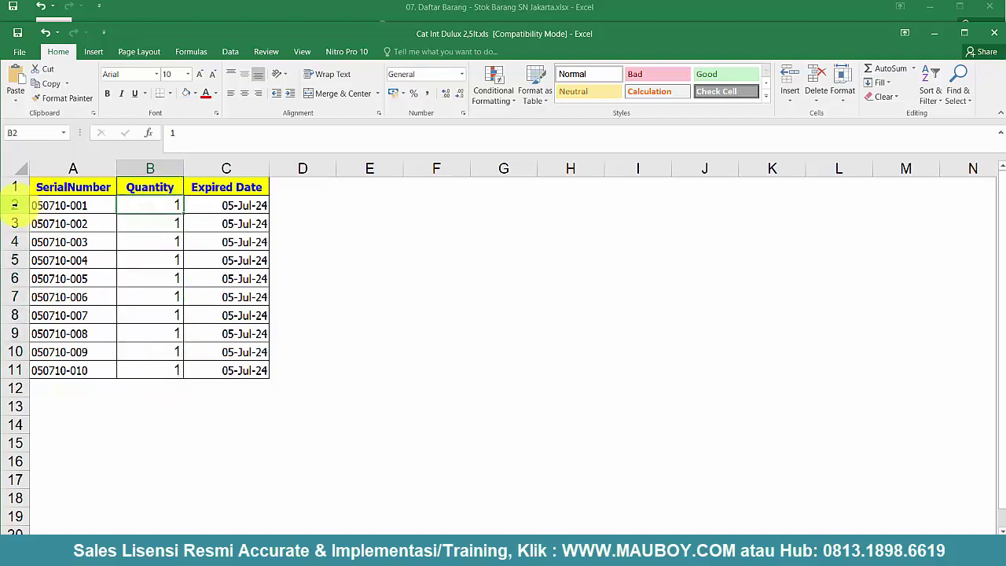
- Check the Expired Date entries of the serial numbers in rows 2 to 11 and close the Cat Int Dulux 2,5lt workbook
left_click_drag(14, 205, 10, 369)
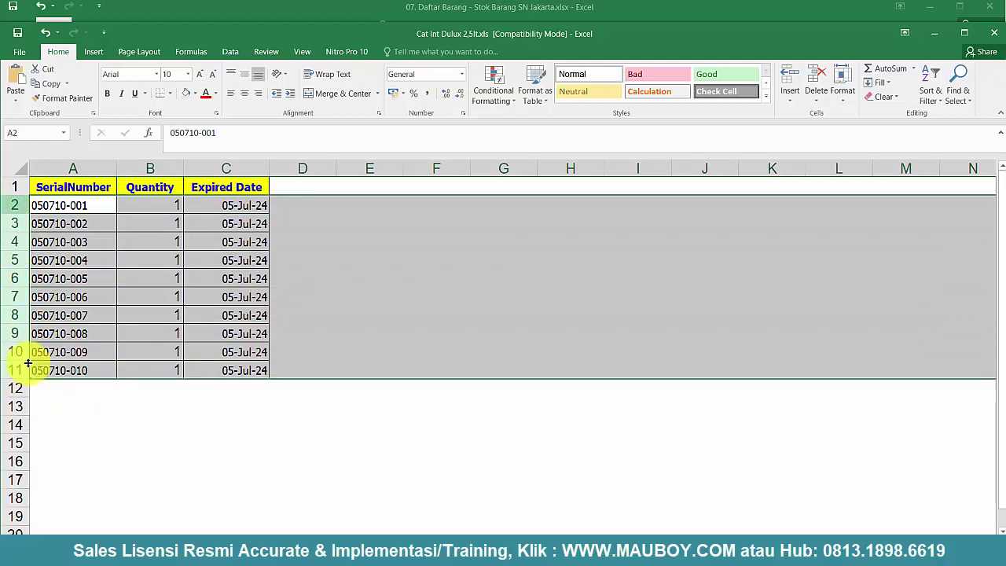
left_click_drag(220, 205, 226, 367)
left_click(236, 253)
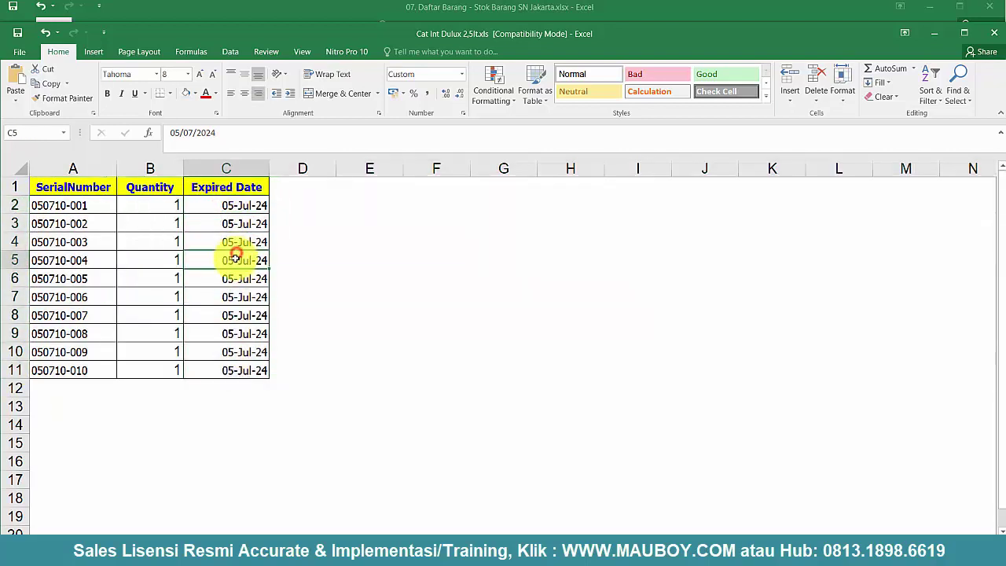
left_click(231, 281)
left_click(231, 338)
left_click(230, 369)
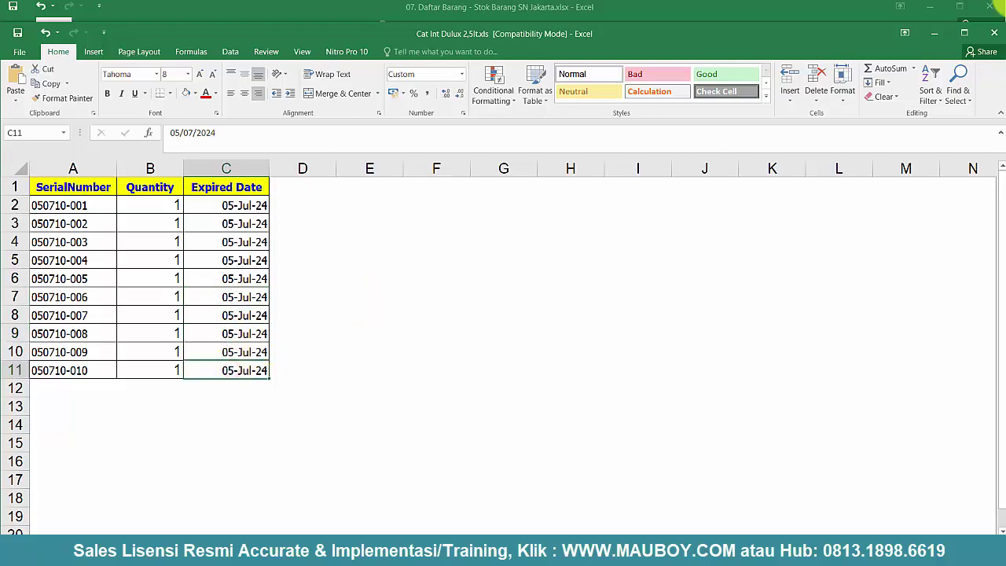
left_click(992, 33)
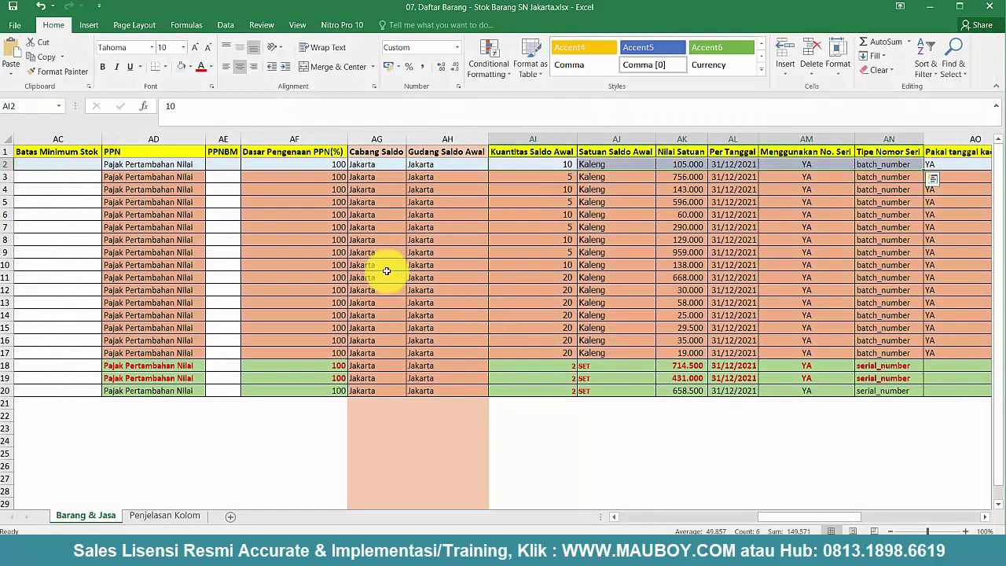
- Highlight row 8, Cat Eks Dulux 2,5lt, with a light blue fill and check its opening balance and serial number entries
left_click(399, 227)
left_click_drag(791, 517, 624, 521)
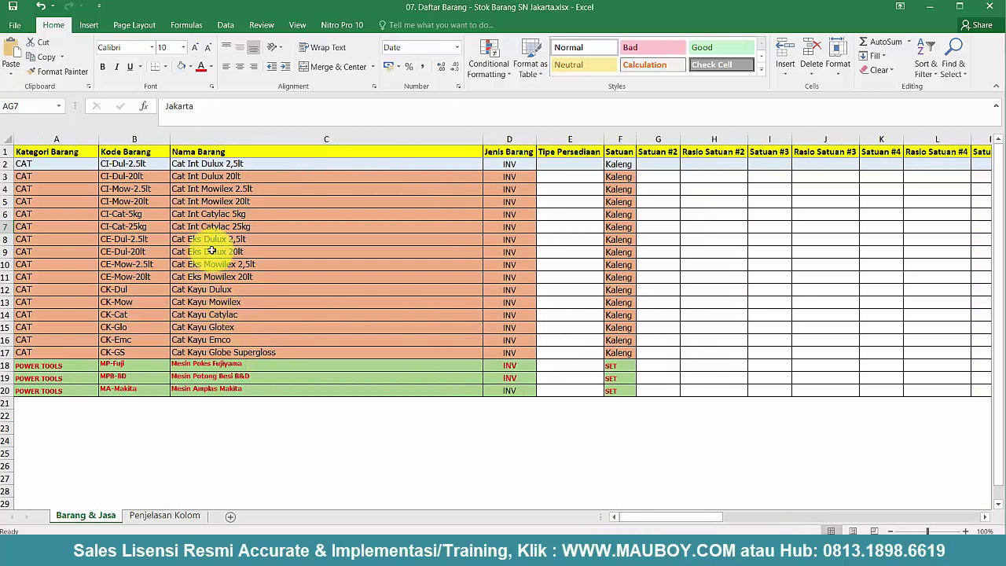
left_click(208, 240)
left_click(6, 238)
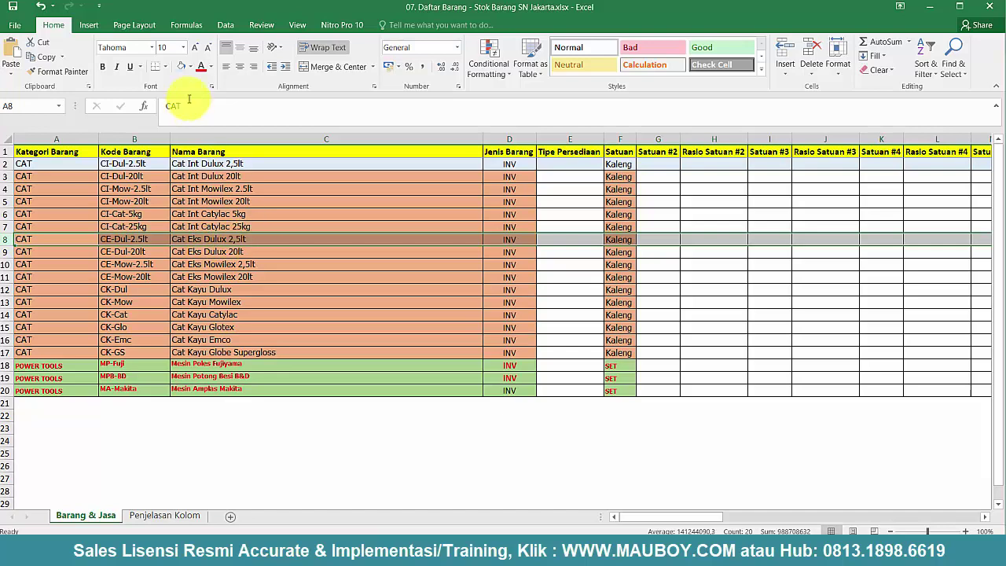
left_click(187, 69)
left_click(373, 328)
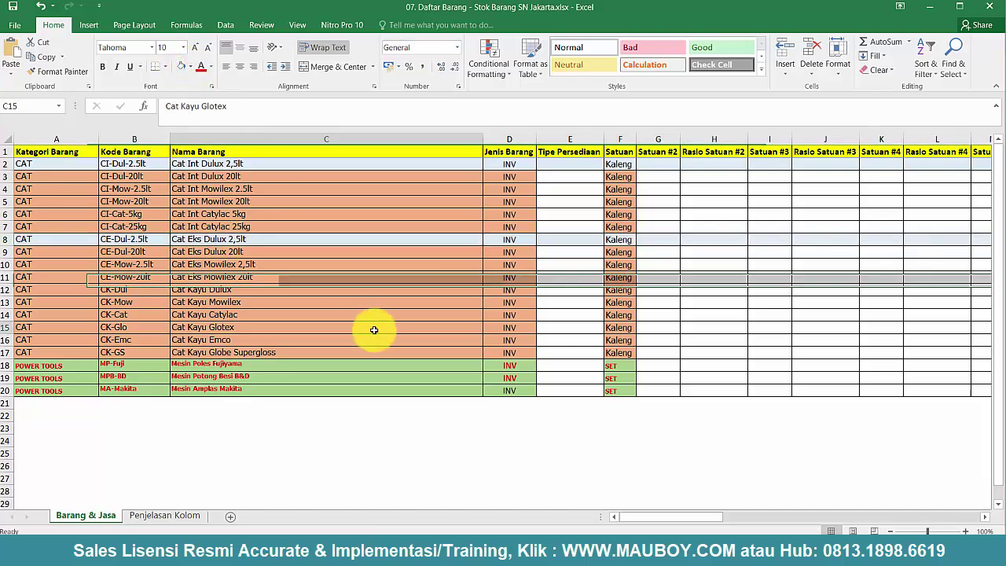
left_click(7, 239)
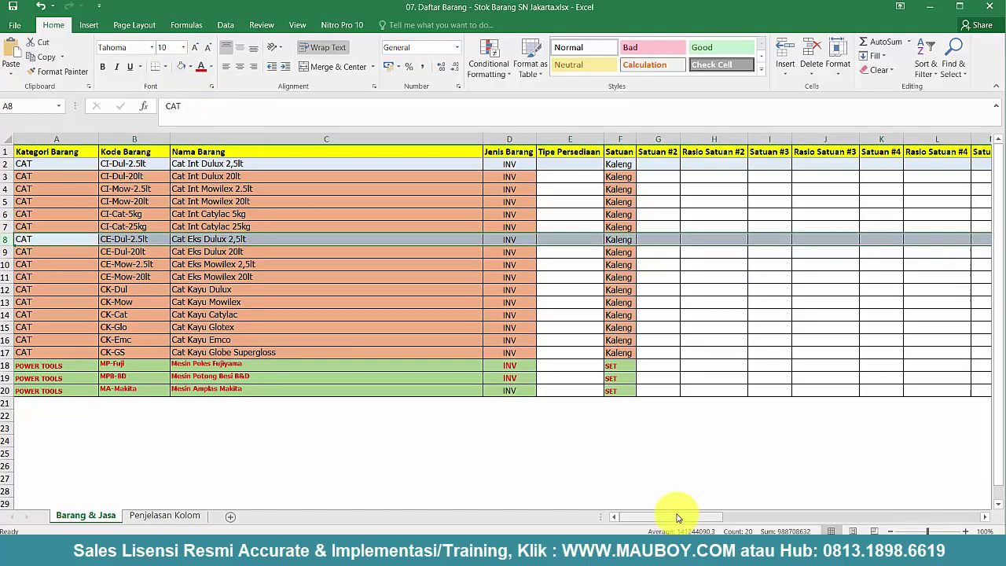
left_click_drag(678, 517, 832, 510)
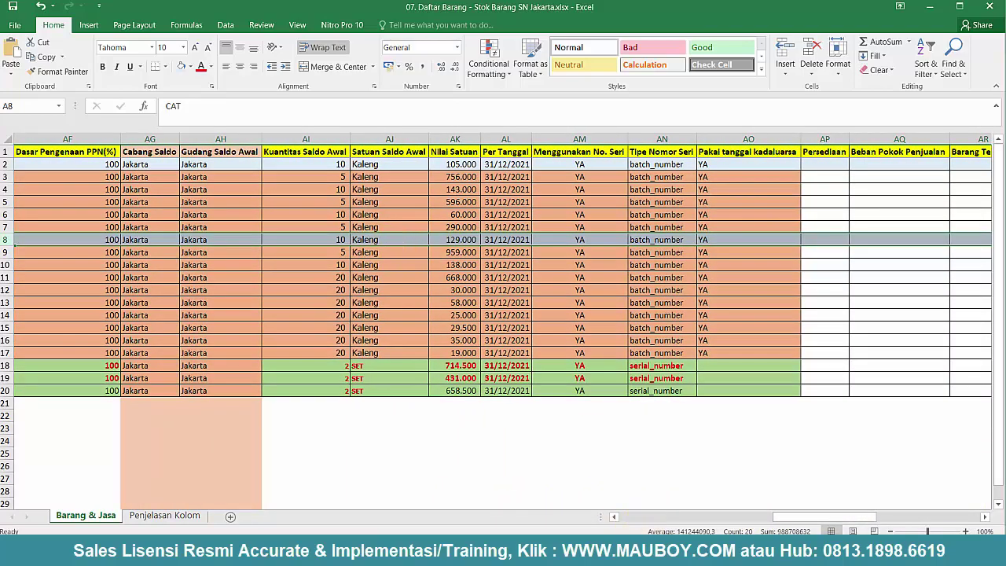
- Switch to File Explorer and open "Cat Eks Dulux 2,5lt.xls" from the "09.Data Expired Date" folder
left_click(521, 550)
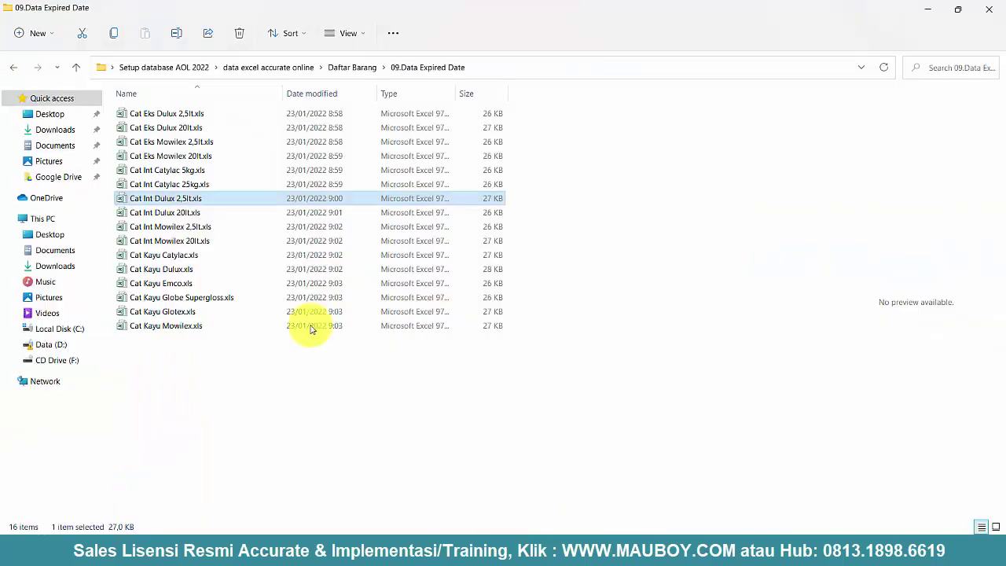
left_click(180, 114)
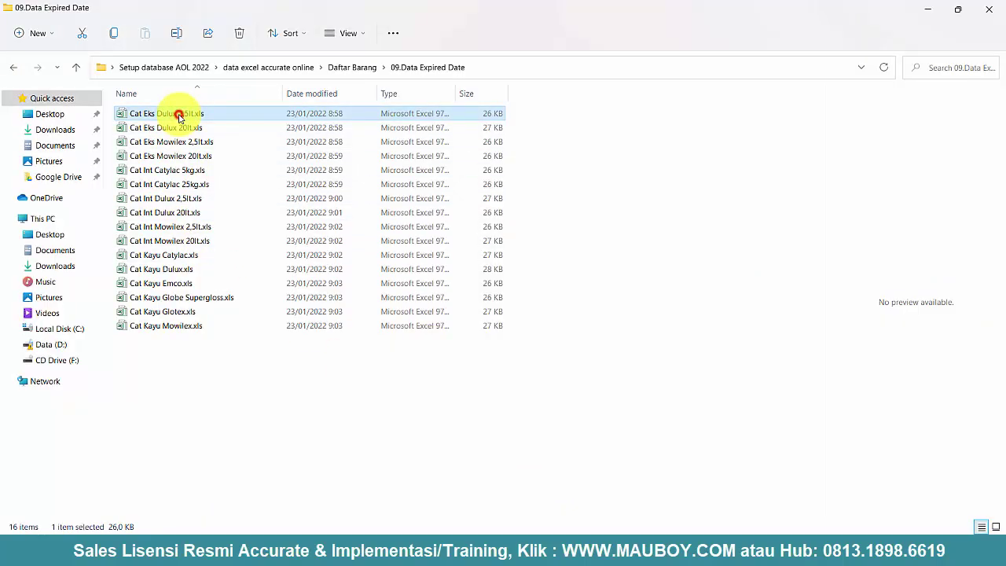
double_click(180, 114)
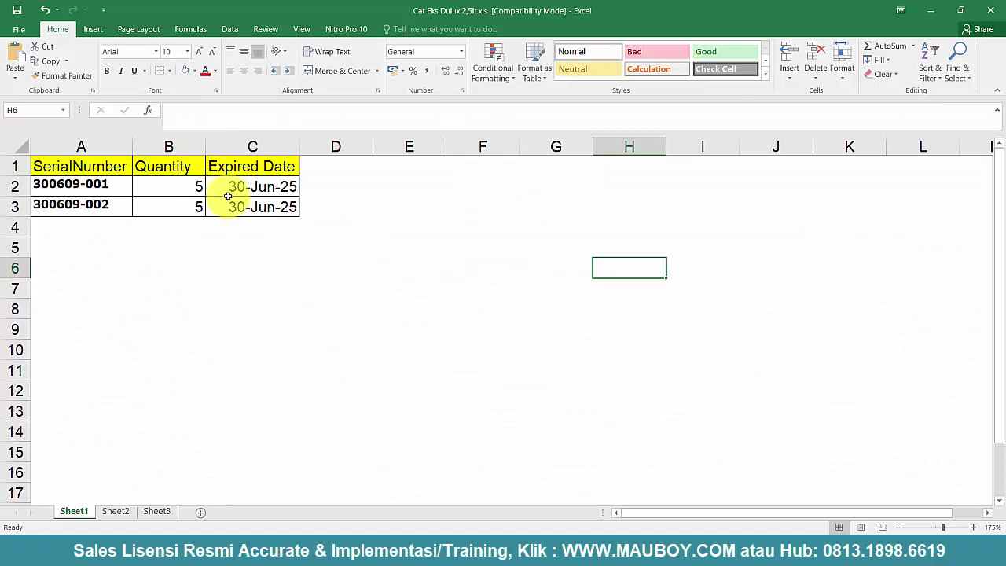
- Review the SerialNumber, Quantity and Expired Date columns for the two batches in rows 2 and 3
left_click(228, 195)
left_click(15, 186)
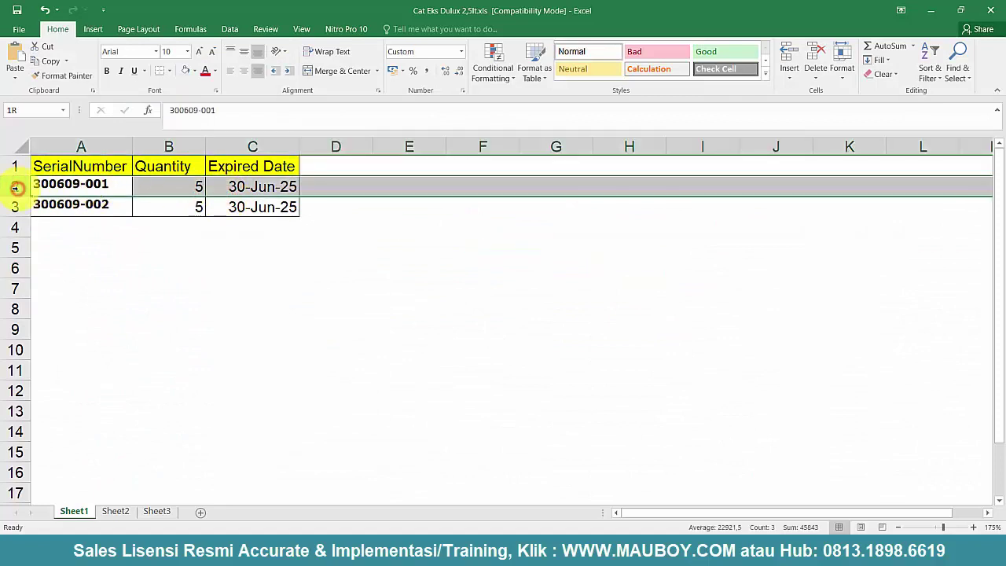
left_click_drag(16, 193, 90, 197)
left_click_drag(256, 186, 256, 206)
left_click_drag(74, 187, 95, 206)
left_click(181, 186)
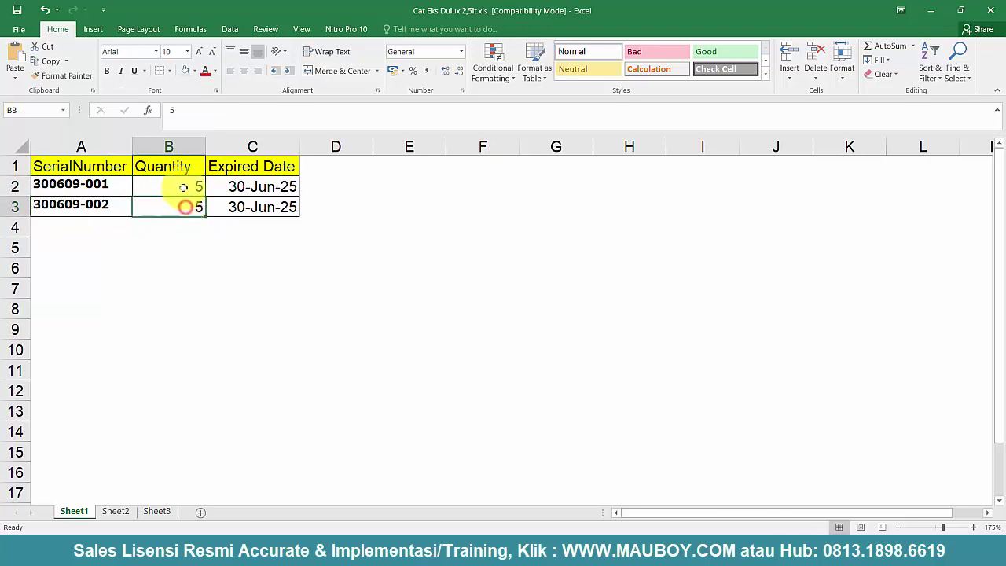
- Compare the Quantity in B2 and B3 with the serial numbers in A2 and A3
left_click(152, 207)
left_click(103, 206)
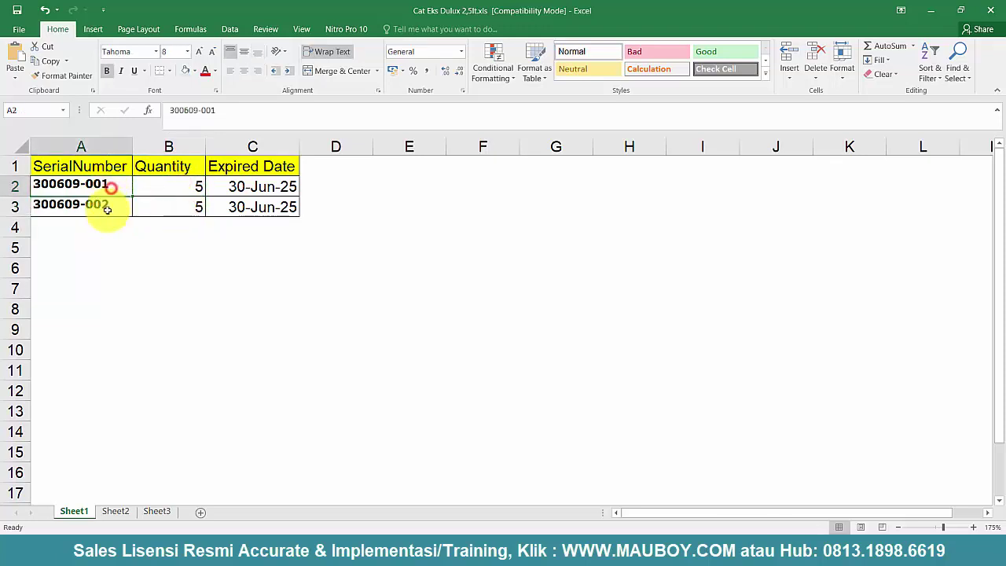
left_click(161, 190)
left_click(111, 186)
left_click(117, 204)
left_click(162, 206)
left_click(162, 191)
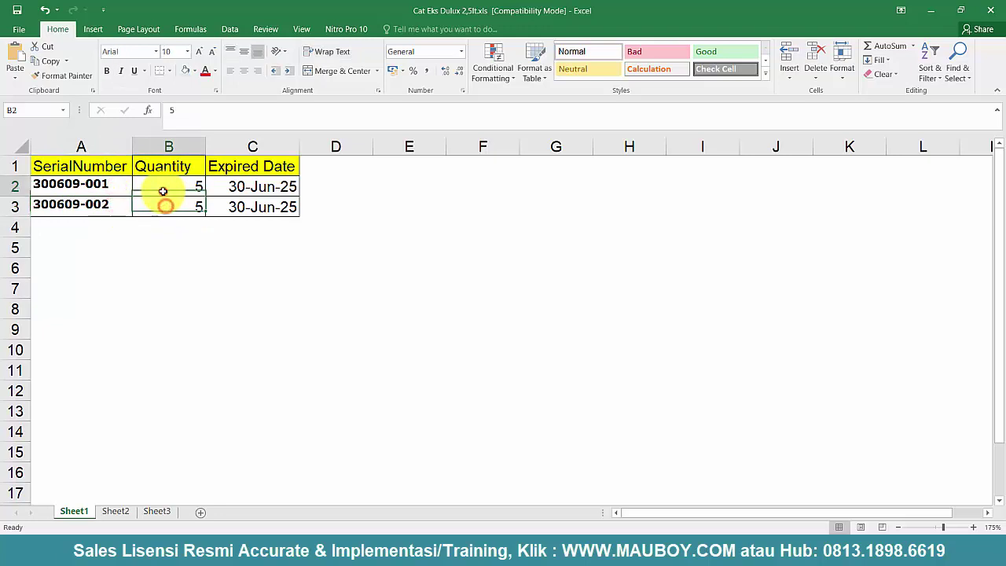
left_click(110, 186)
left_click(107, 204)
left_click(158, 203)
left_click(160, 183)
left_click(100, 186)
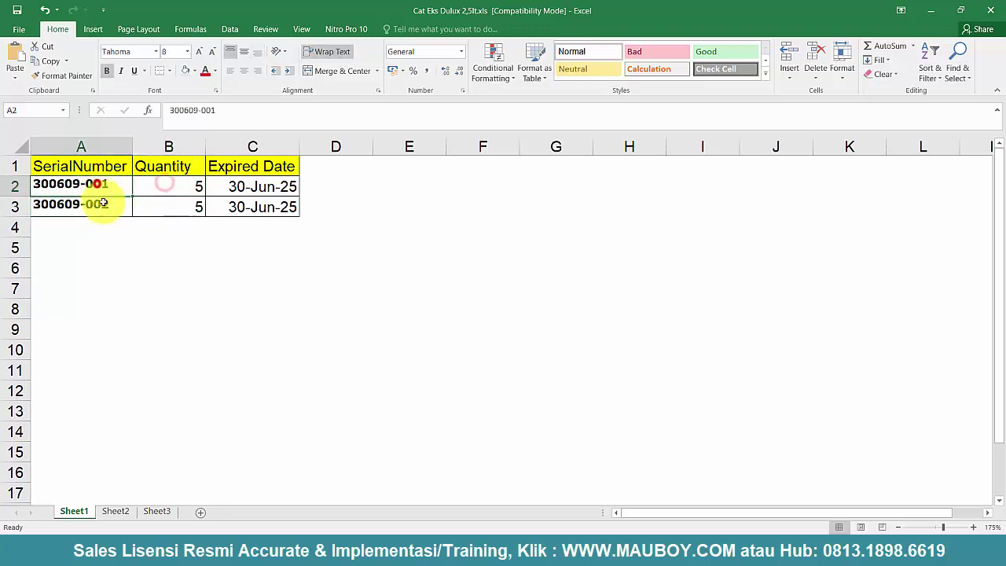
left_click(103, 211)
left_click(165, 209)
left_click(163, 187)
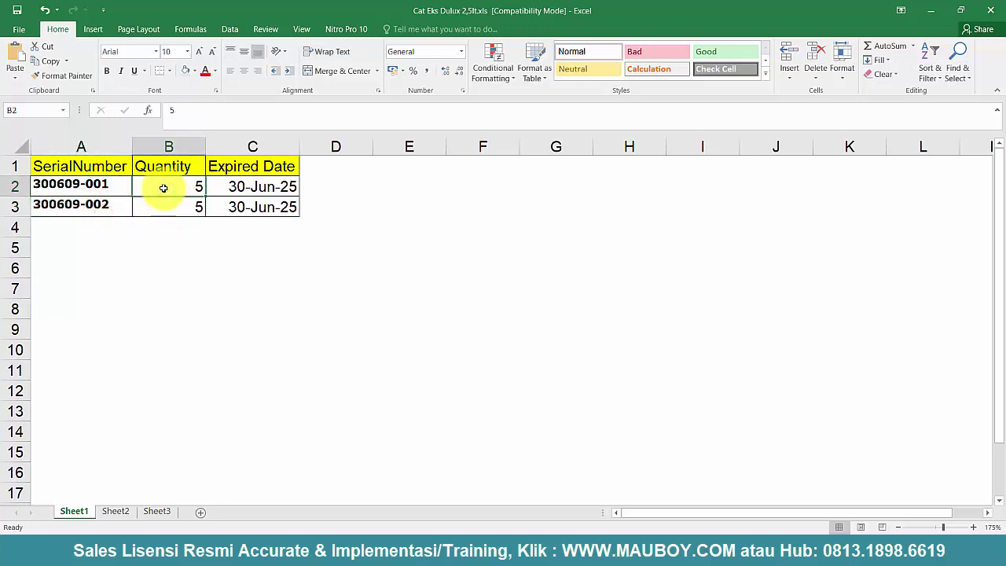
- Check the Expired Date of both serial numbers and close the Cat Eks Dulux 2,5lt workbook
left_click(234, 206)
left_click(238, 185)
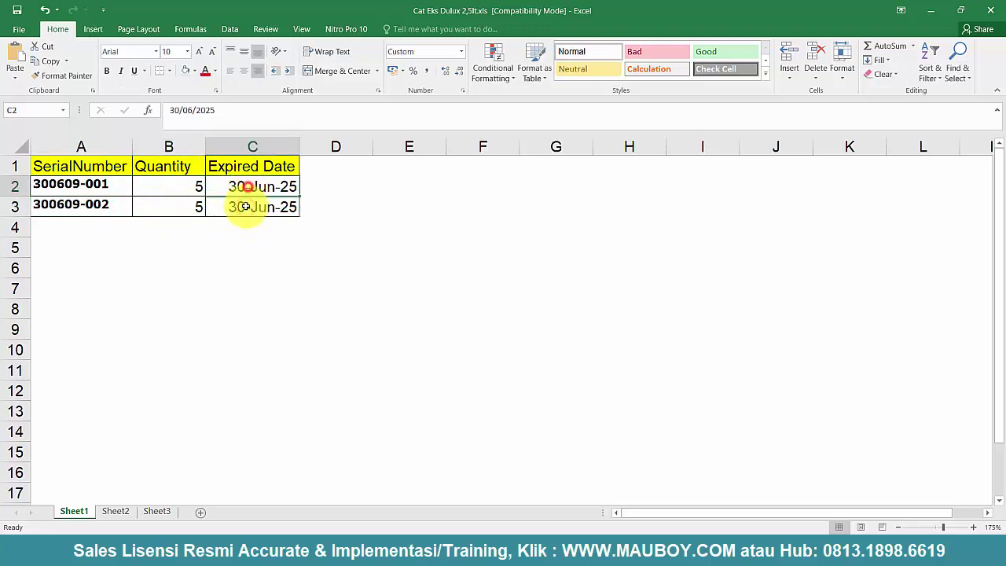
left_click(239, 207)
left_click(231, 186)
left_click(228, 206)
left_click(157, 214)
left_click(80, 201)
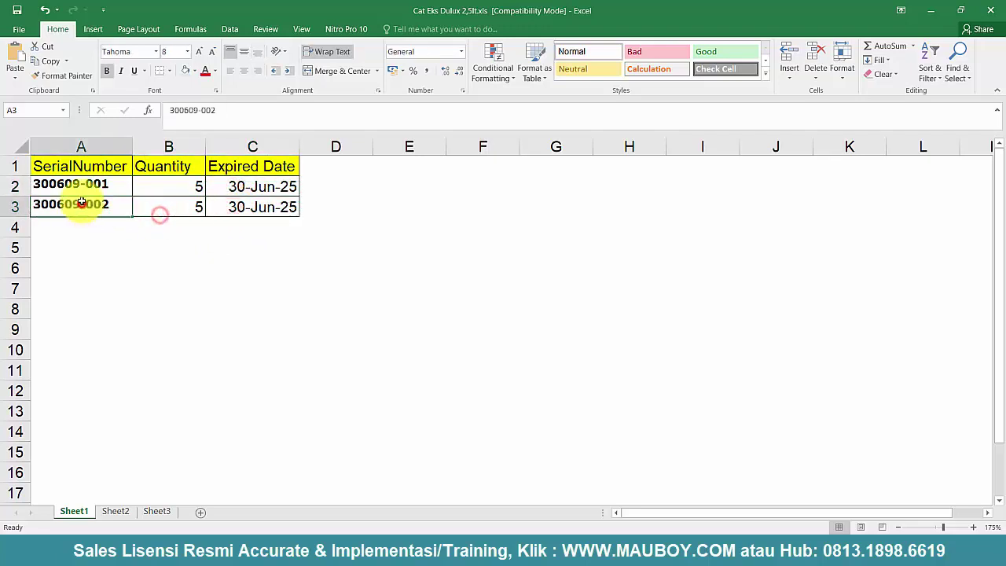
left_click(89, 184)
left_click(154, 185)
left_click(238, 186)
left_click(236, 207)
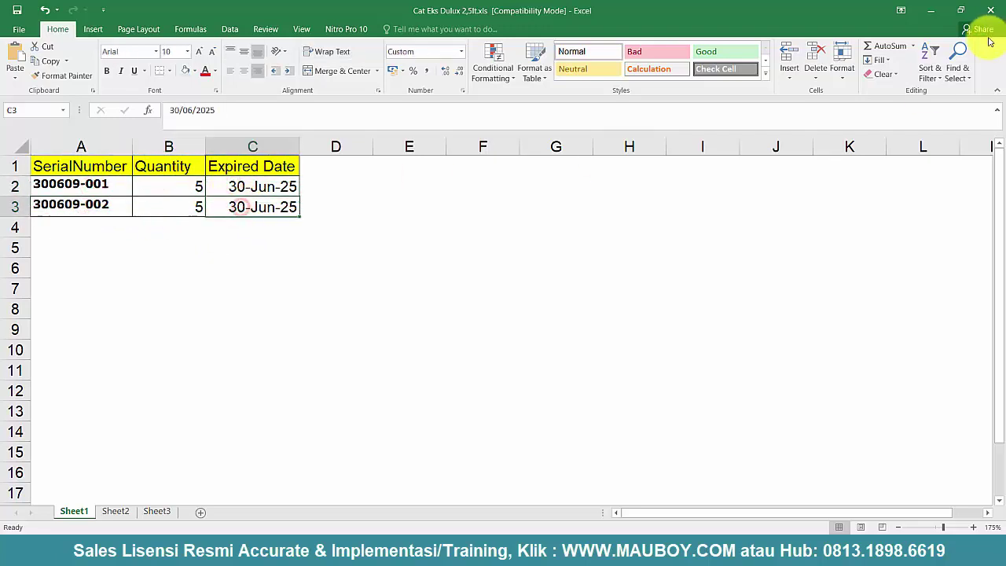
left_click(988, 13)
- Minimize the "02. Daftar Barang - Master Barang Kosong" workbook and switch back to "07. Daftar Barang - Stok Barang SN Jakarta"
left_click(723, 218)
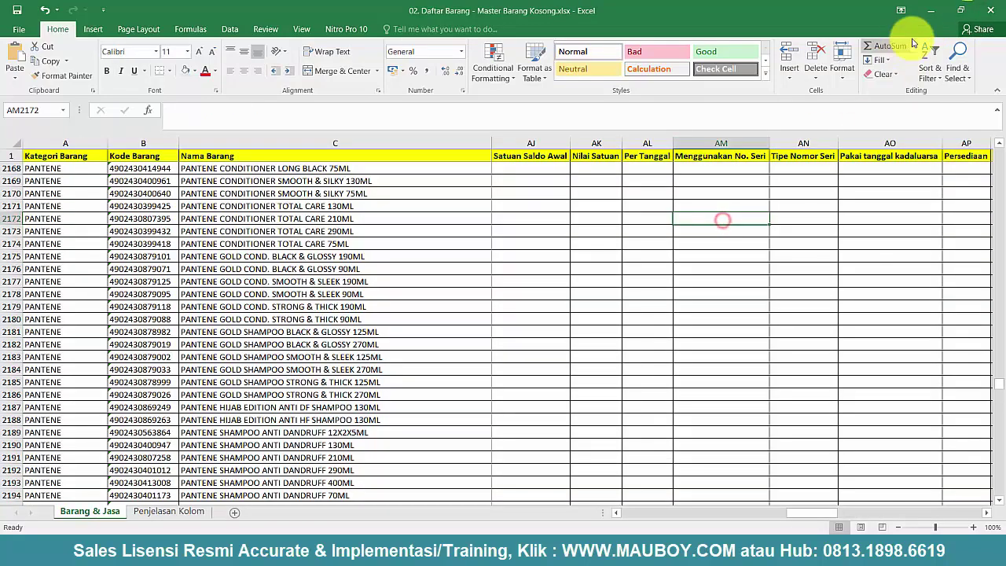
left_click(935, 14)
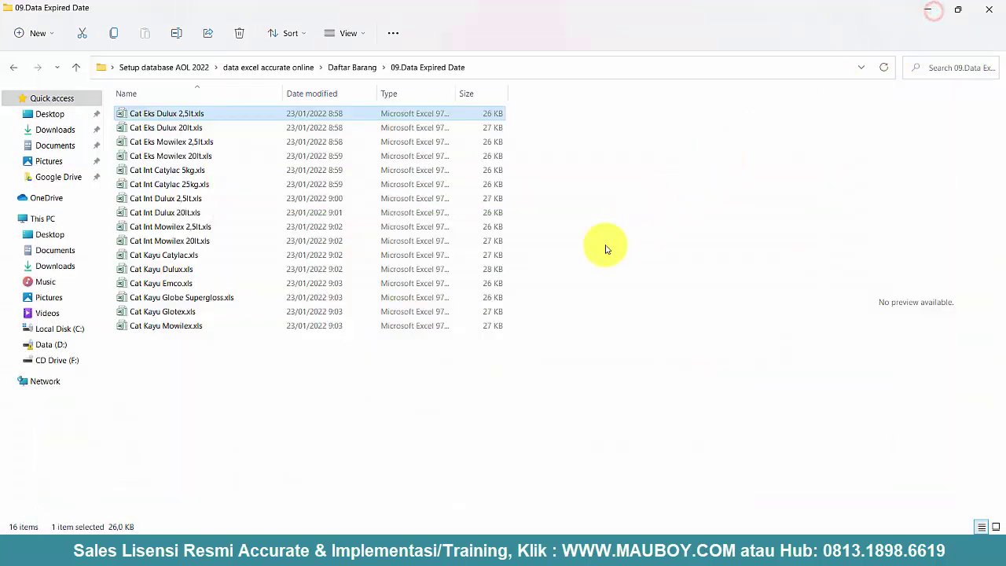
mouse_move(667, 534)
left_click(705, 514)
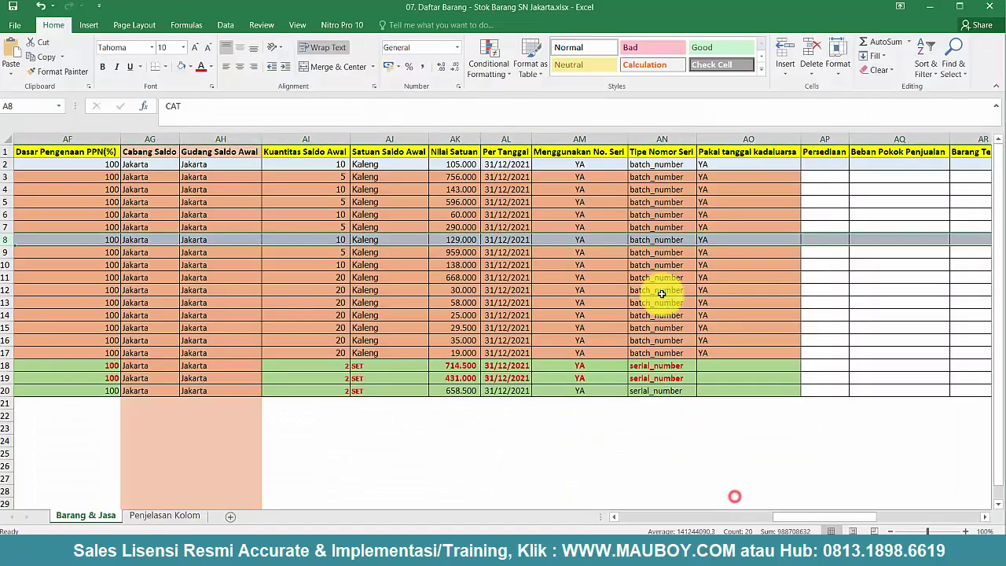
- Select the POWER TOOLS items in rows 18 to 20 and check their names and Tipe Nomor Seri entries
left_click(652, 280)
left_click_drag(6, 365, 6, 390)
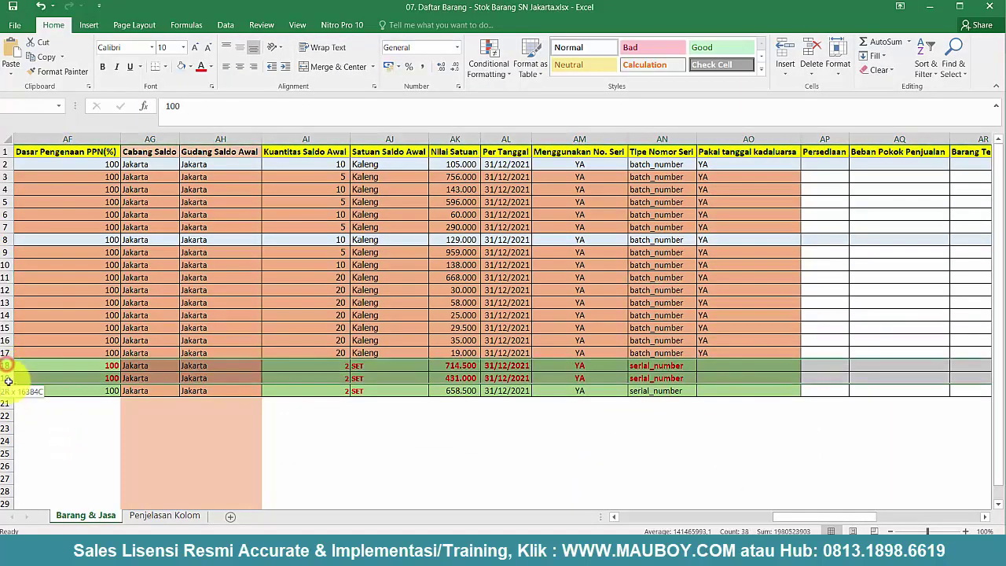
left_click_drag(849, 517, 694, 517)
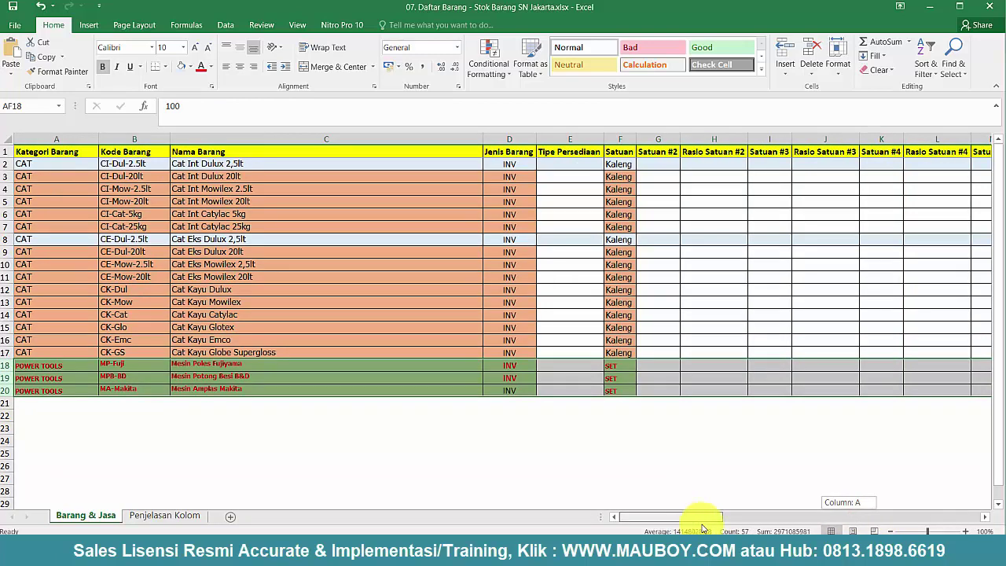
left_click_drag(704, 528, 651, 520)
left_click(217, 366)
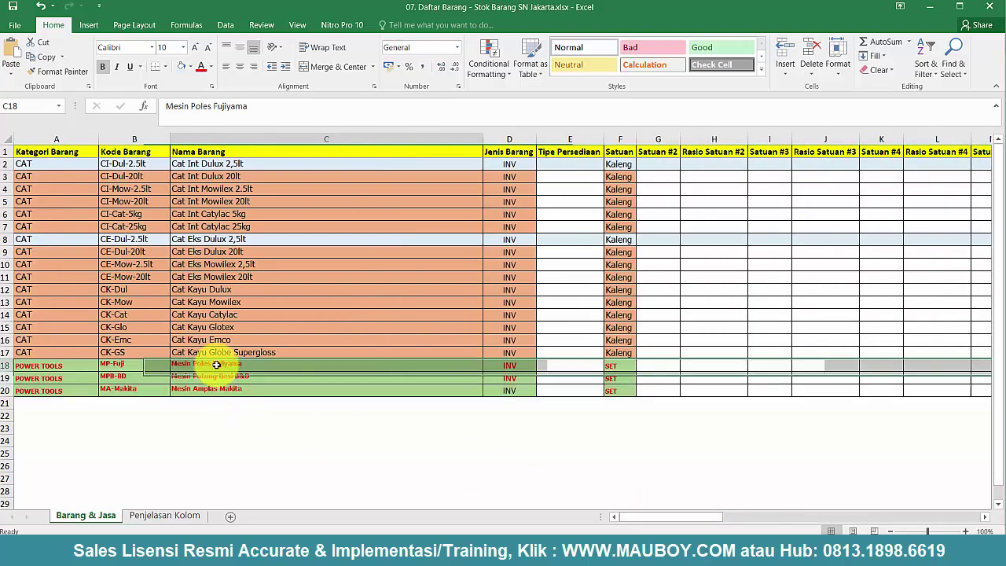
left_click_drag(6, 366, 8, 390)
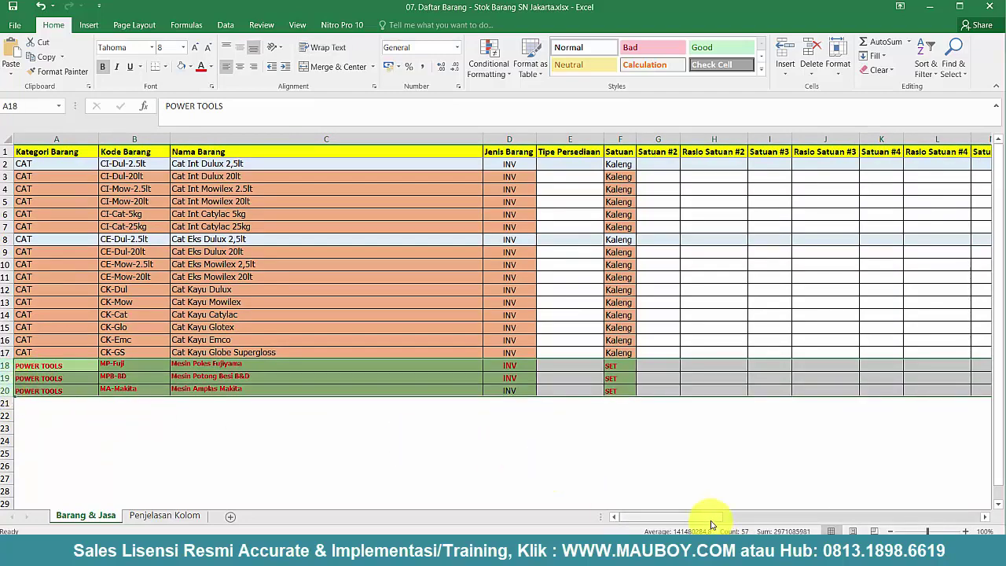
left_click_drag(711, 524, 838, 518)
left_click_drag(675, 369, 702, 390)
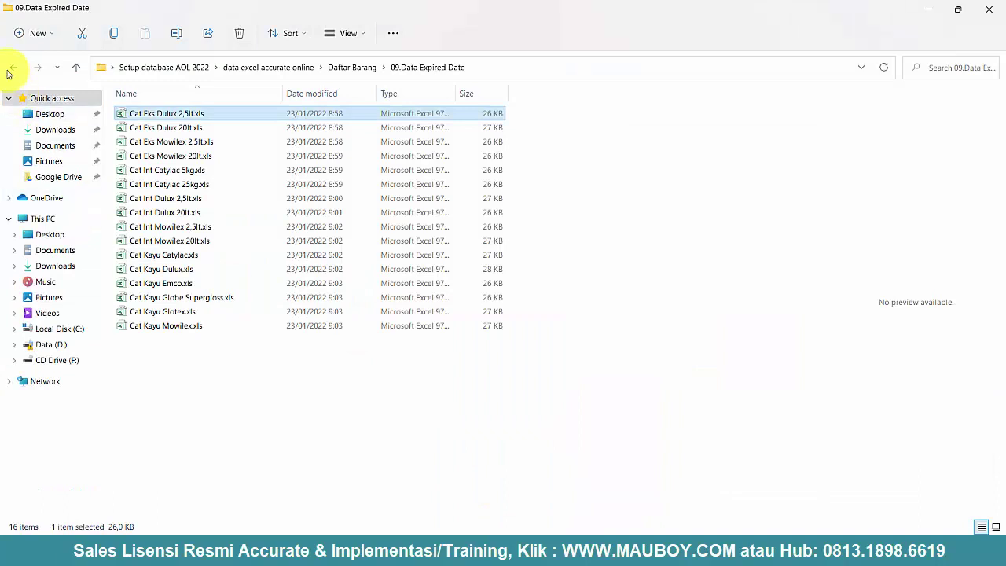
- Switch to File Explorer, return to the "Daftar Barang" folder and open its "08.Data Serial Numbers" subfolder
left_click(11, 67)
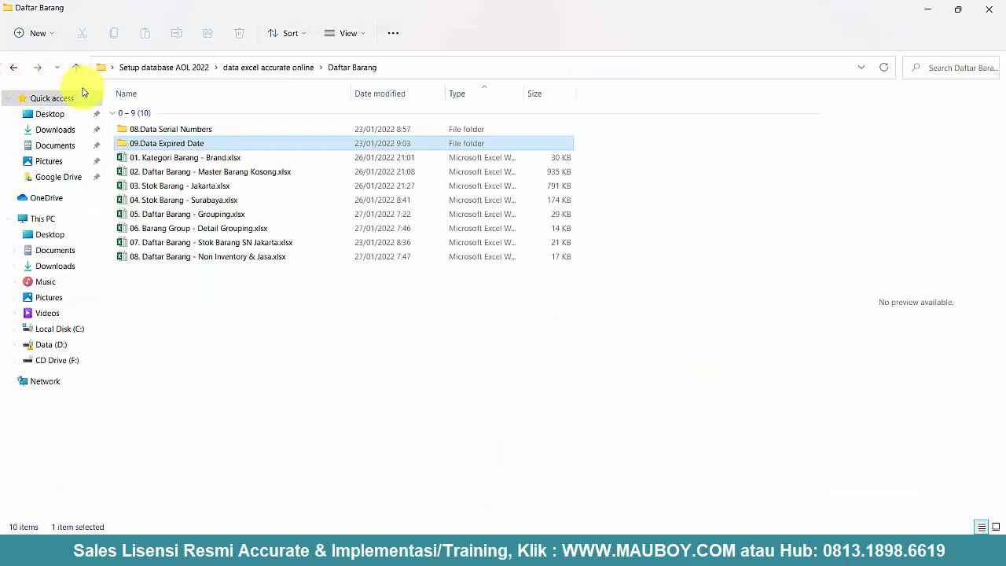
left_click(164, 130)
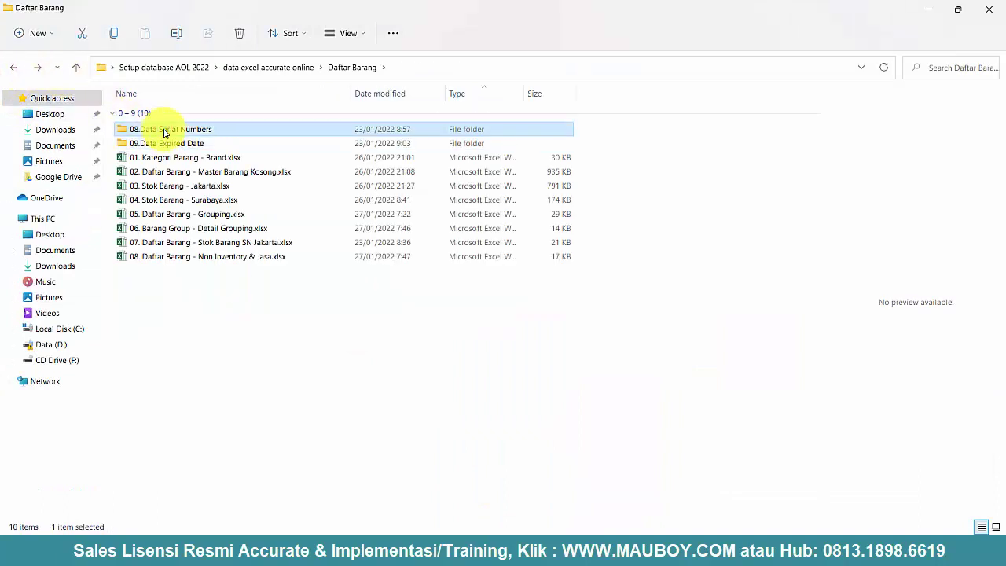
double_click(163, 131)
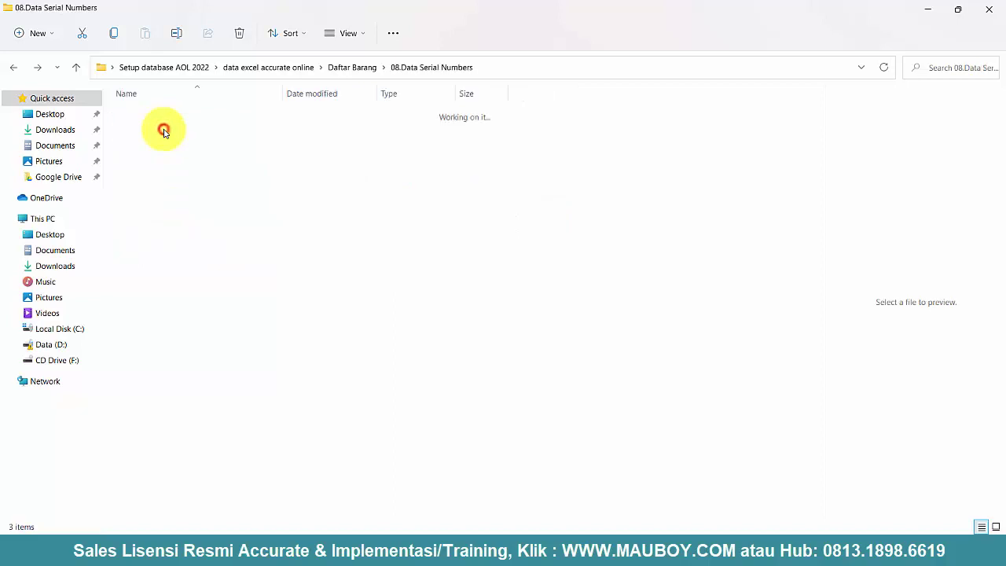
- Look over the three Mesin serial number files and open "Mesin Amplas Makita.xls"
left_click(165, 113)
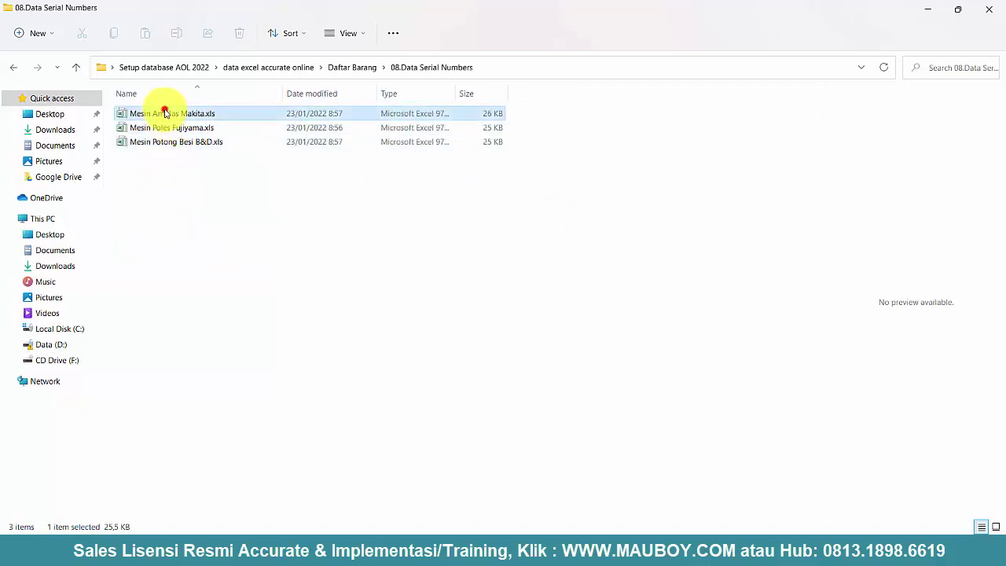
left_click(175, 146)
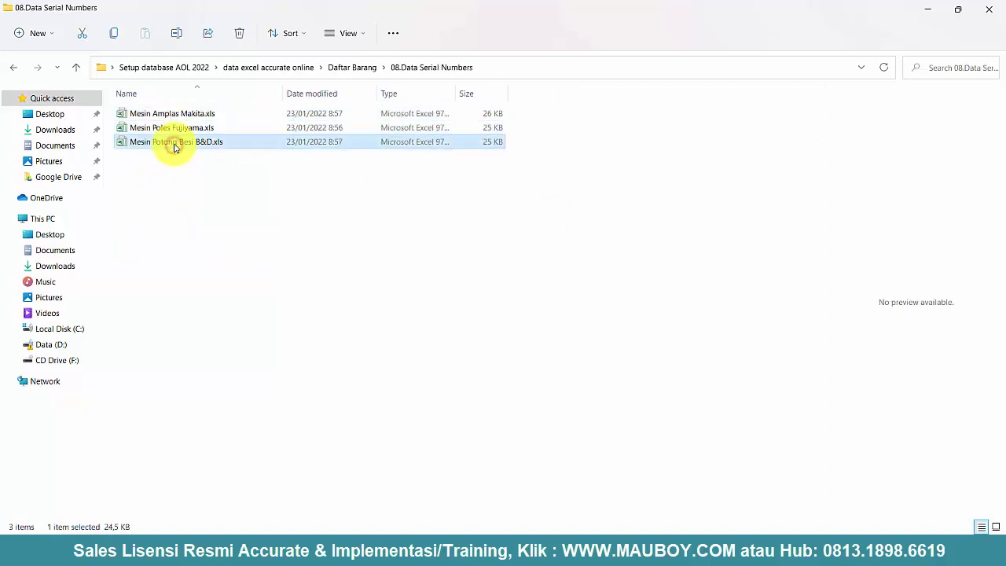
left_click(169, 114)
left_click(170, 128)
left_click(171, 143)
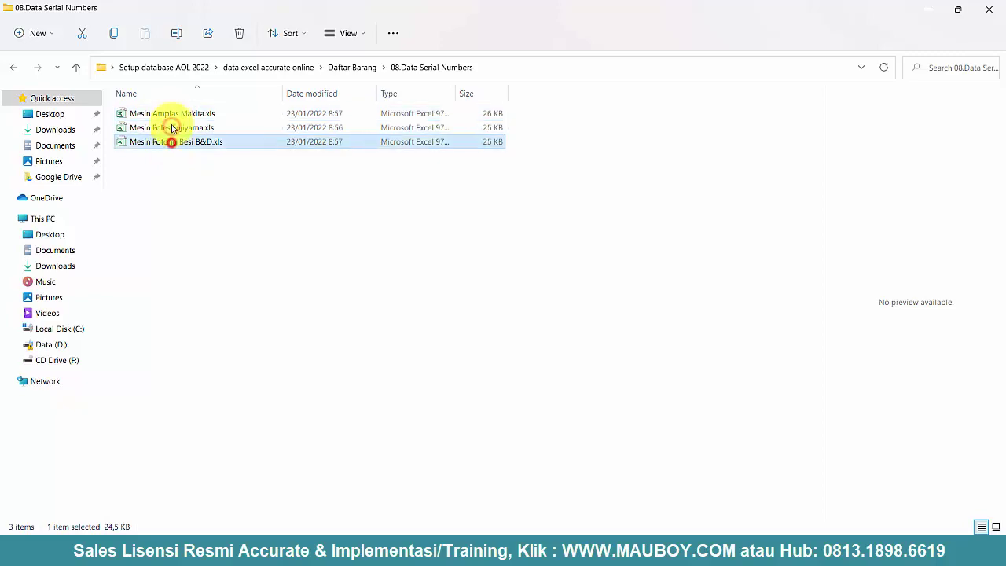
double_click(168, 114)
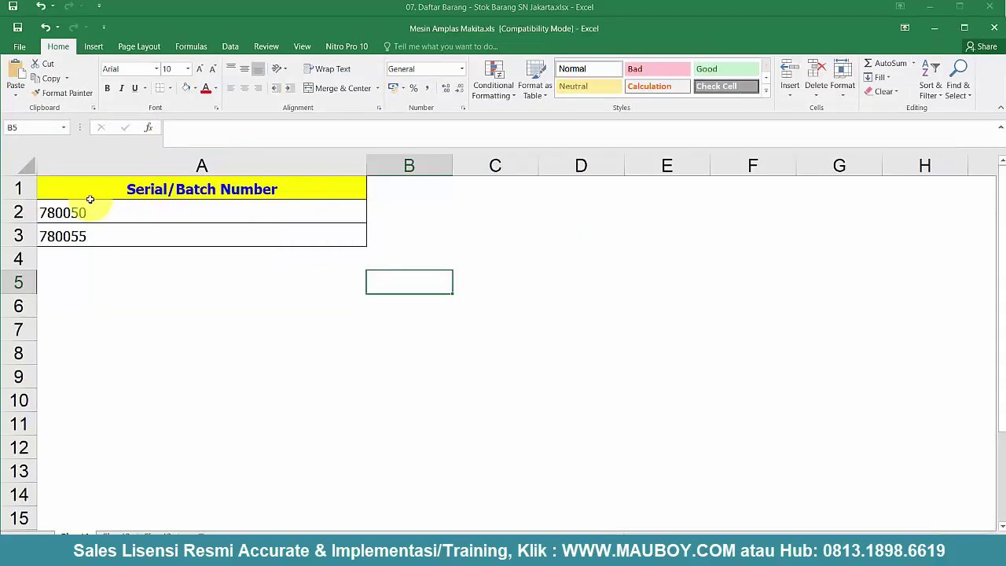
- Check the Serial/Batch Number entries in cells A2 and A3 of the Mesin Amplas Makita workbook
left_click_drag(75, 209, 75, 232)
left_click(90, 209)
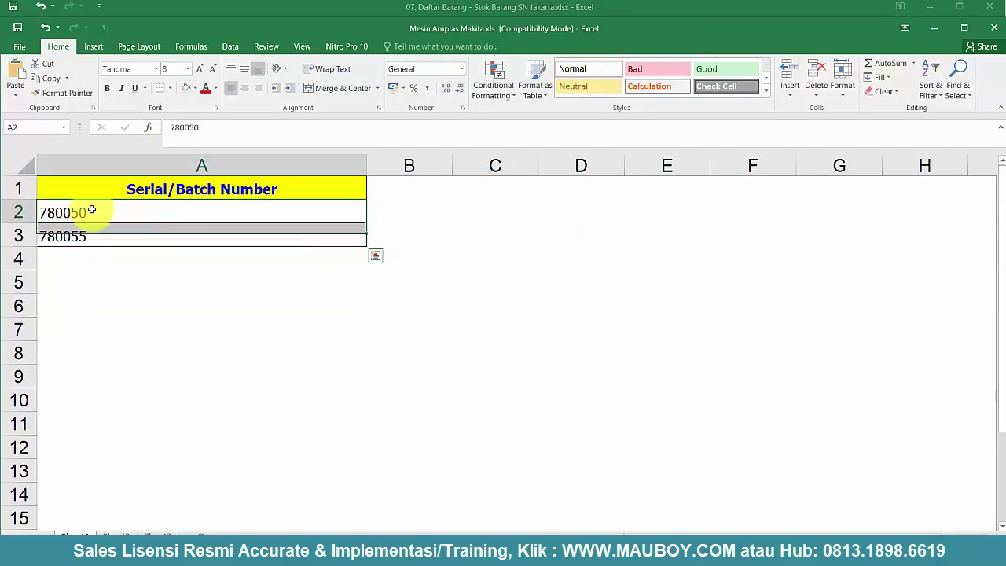
left_click_drag(154, 212, 154, 231)
left_click(121, 211)
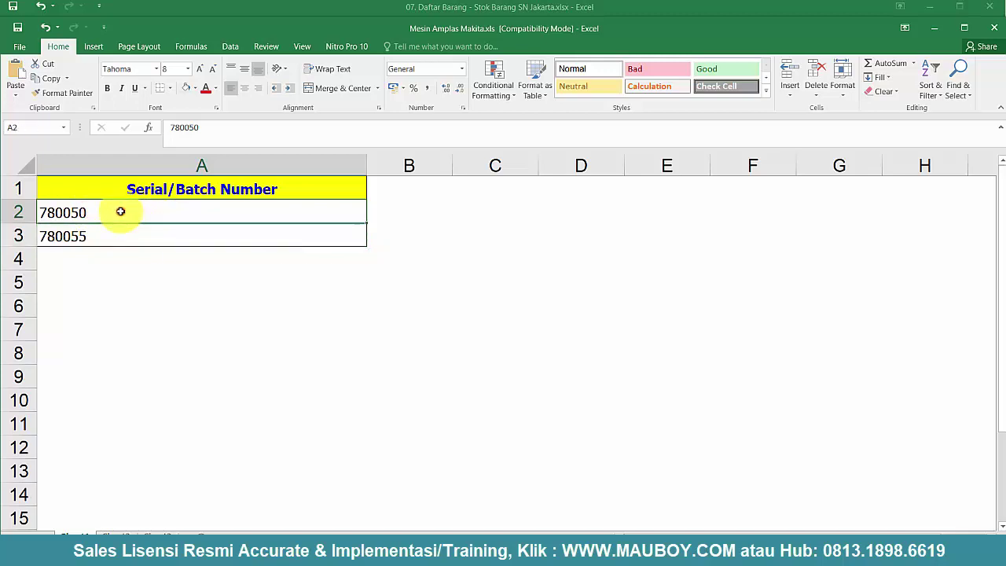
left_click(73, 213)
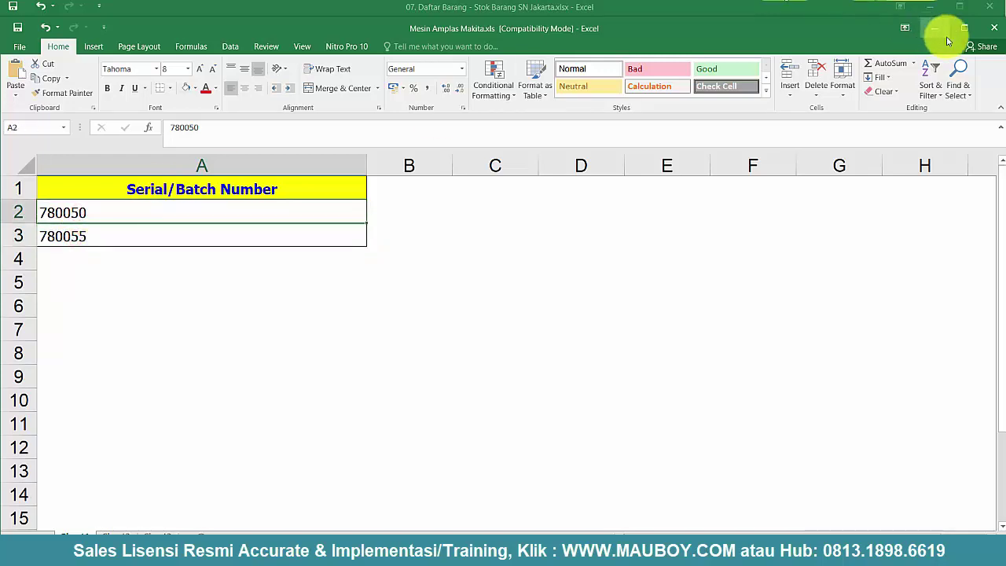
- Close the Makita workbook, open "Mesin Poles Fujiyama.xls" and check its Serial/Batch Number entries in A2 and A3
left_click(997, 31)
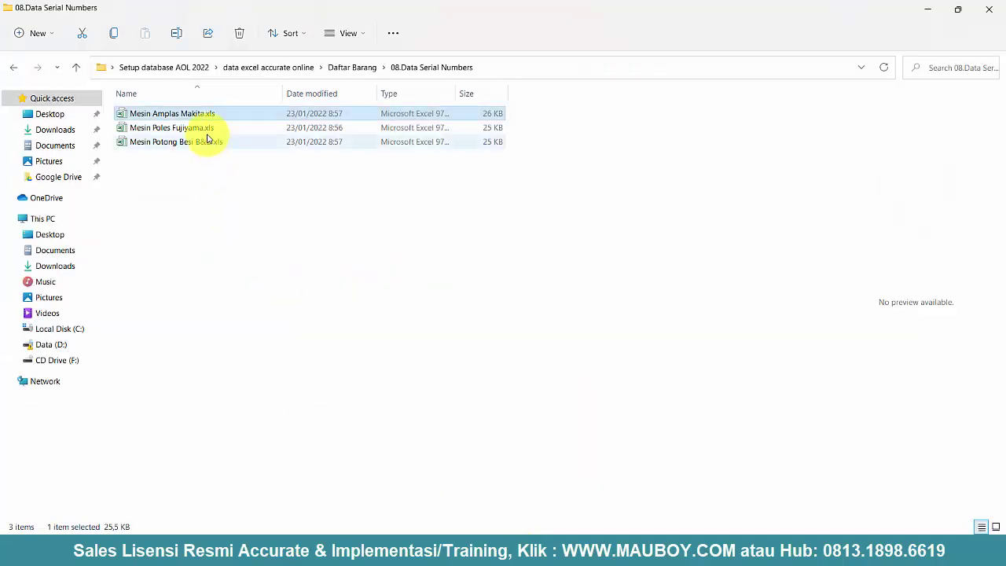
double_click(202, 129)
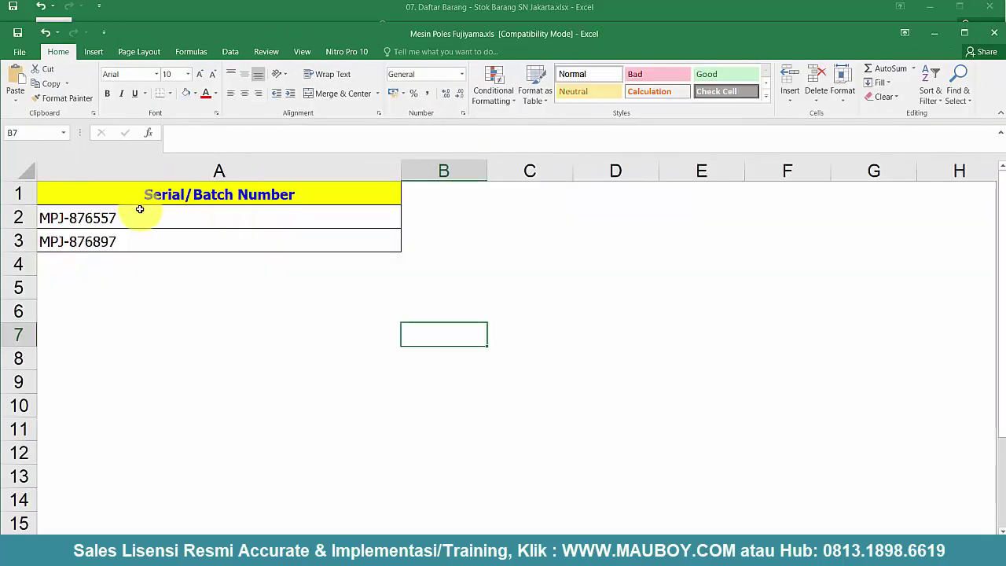
left_click_drag(137, 218, 137, 236)
left_click(984, 32)
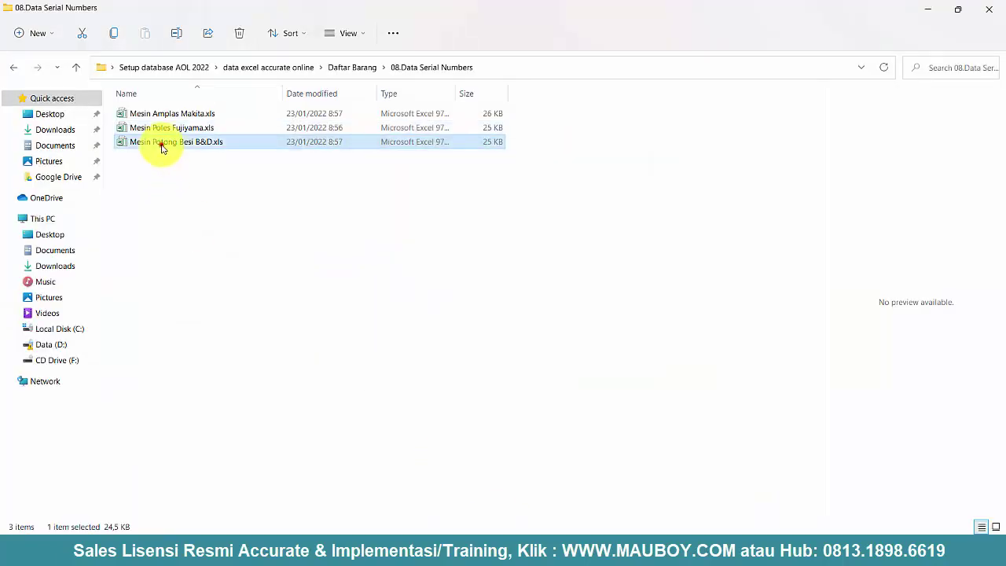
- Open "Mesin Potong Besi B&D.xls", check its two Serial/Batch Number entries and close the workbook
double_click(157, 140)
left_click_drag(168, 221, 161, 250)
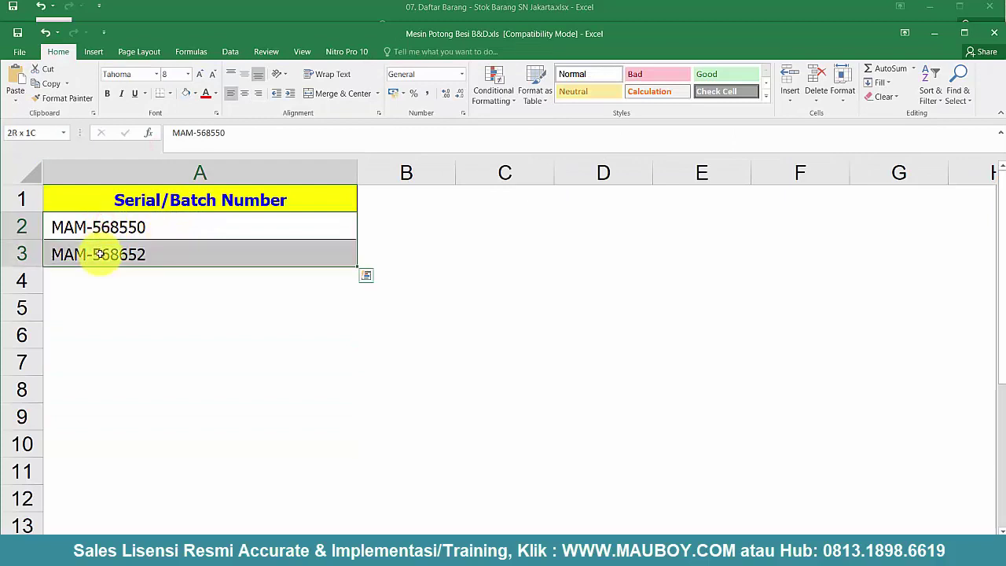
left_click(206, 224)
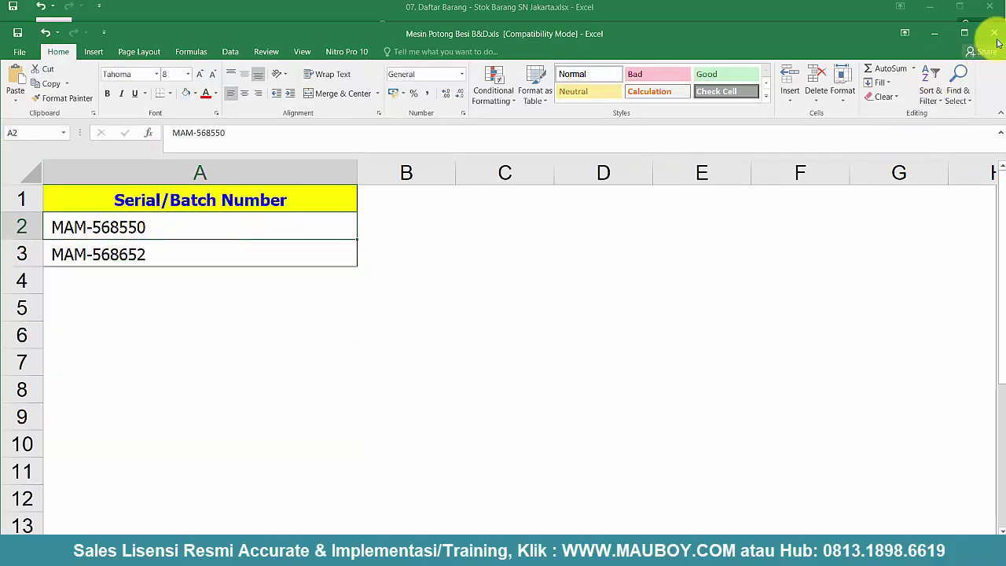
left_click(964, 33)
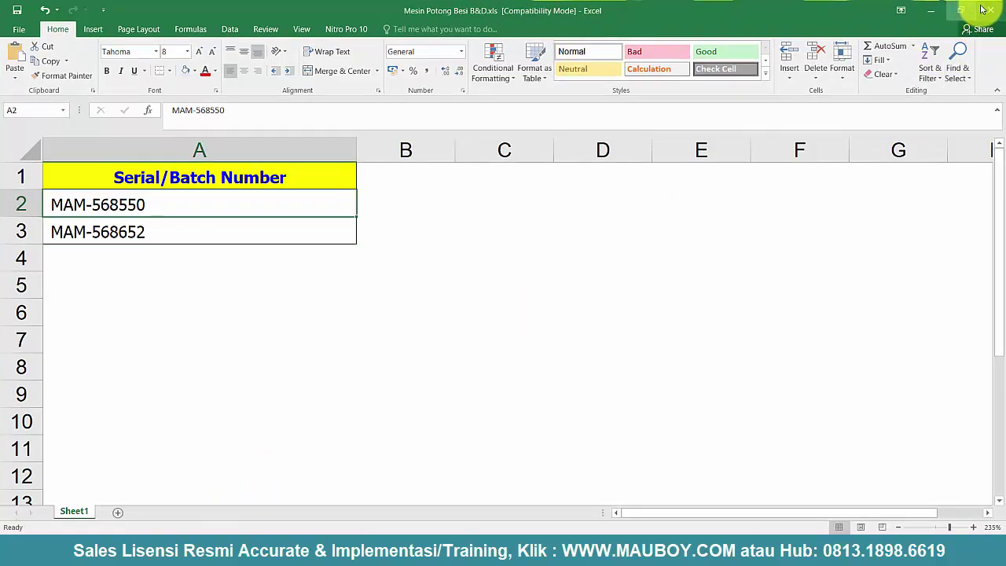
left_click(990, 10)
- In the stock template, review the Gudang Saldo Awal entries and the serial number and expiry date columns AM to AO
left_click(274, 481)
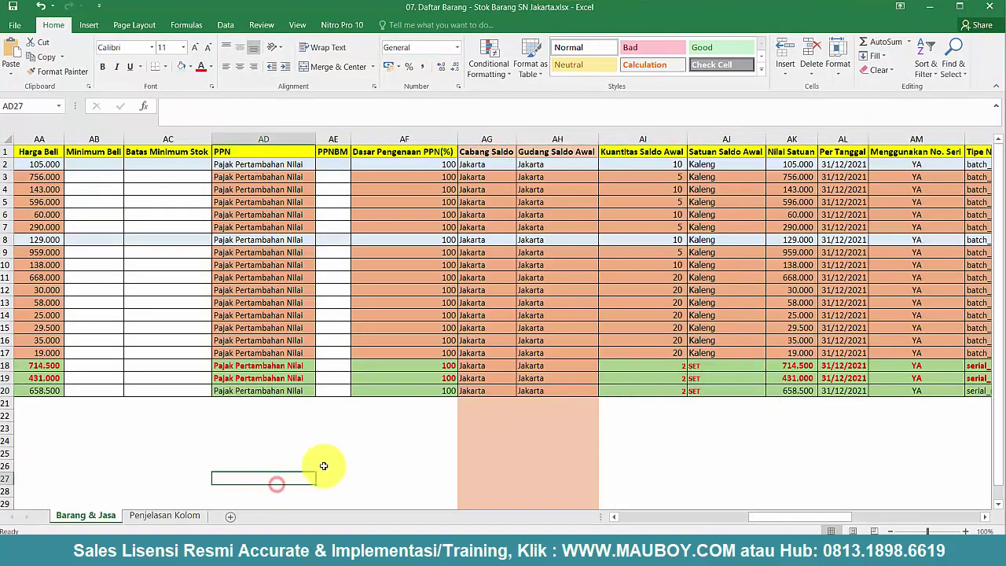
left_click(539, 189)
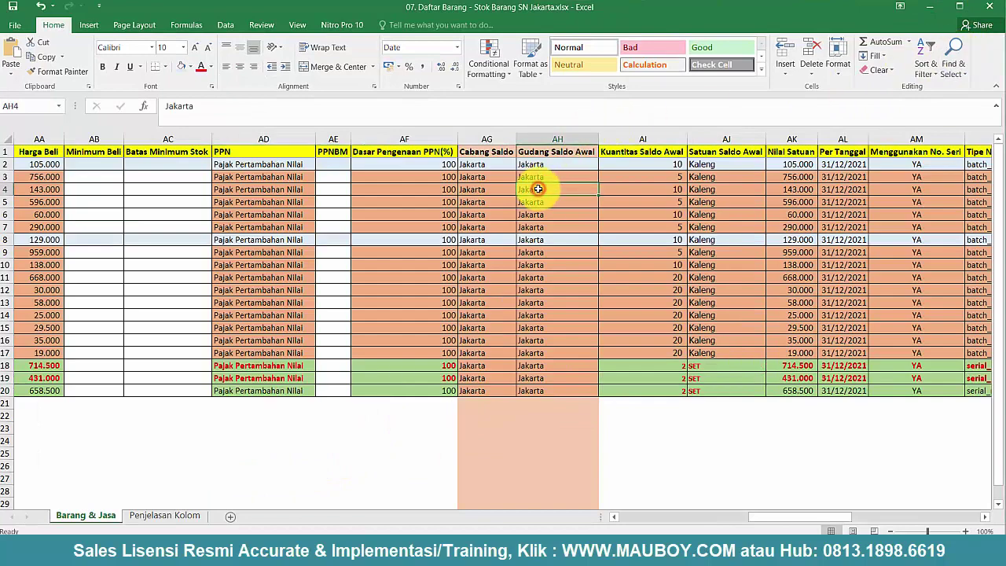
left_click(575, 244)
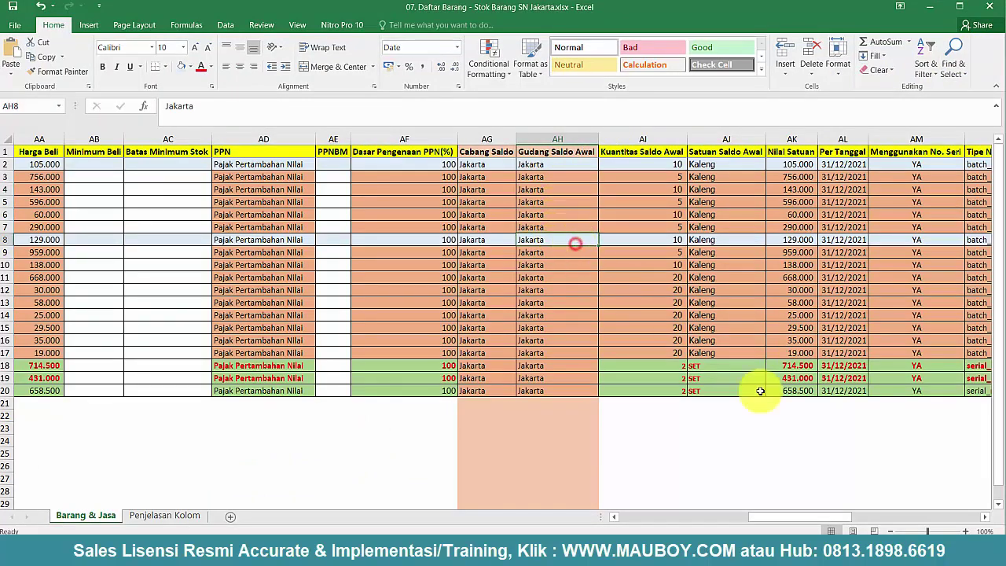
mouse_move(779, 524)
left_mouse_down()
mouse_move(860, 514)
mouse_move(794, 519)
left_mouse_up()
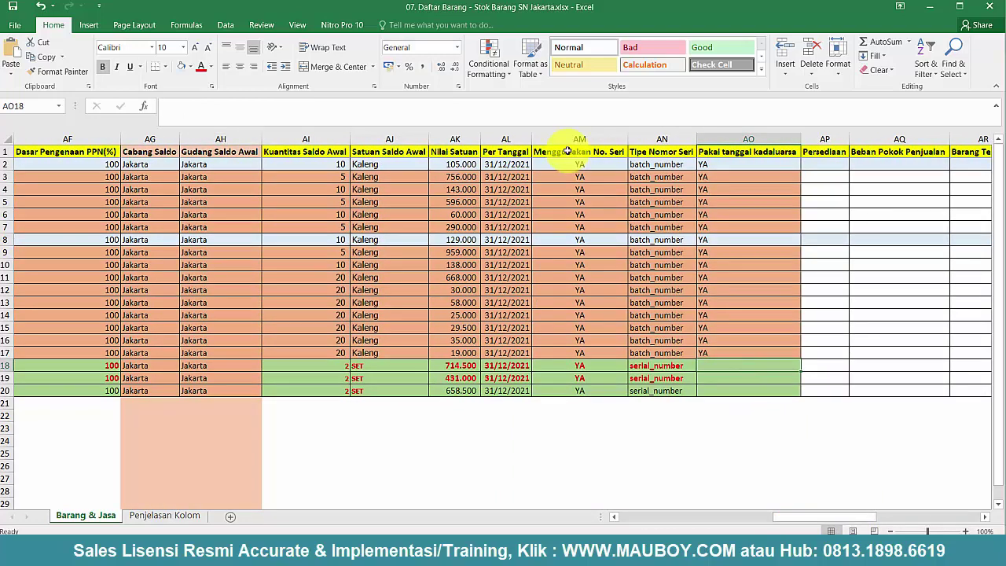
left_click_drag(579, 150, 710, 386)
- Switch to Accurate Online and open the Lainnya settings under Pembatasan in the company preferences
left_click(655, 449)
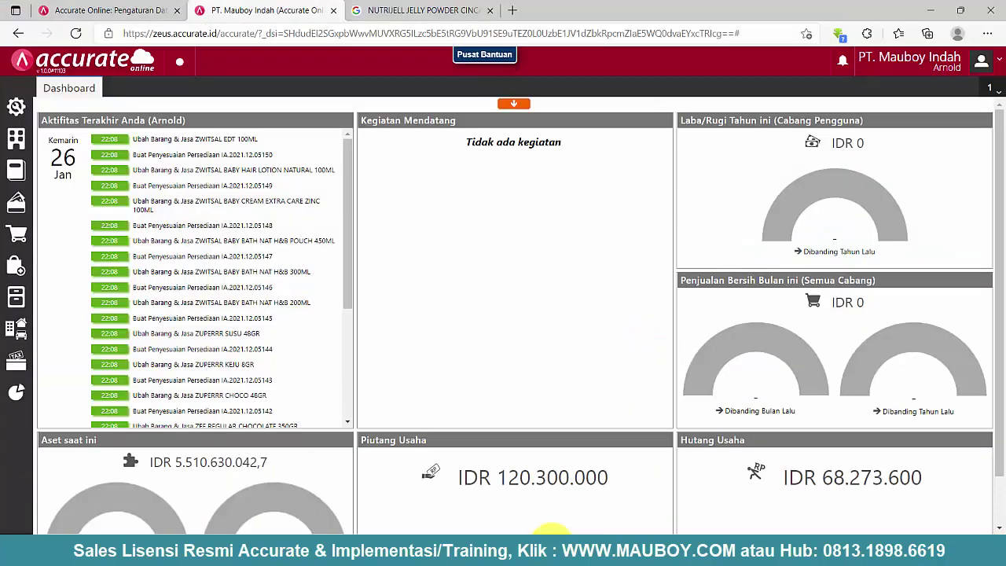
left_click(15, 107)
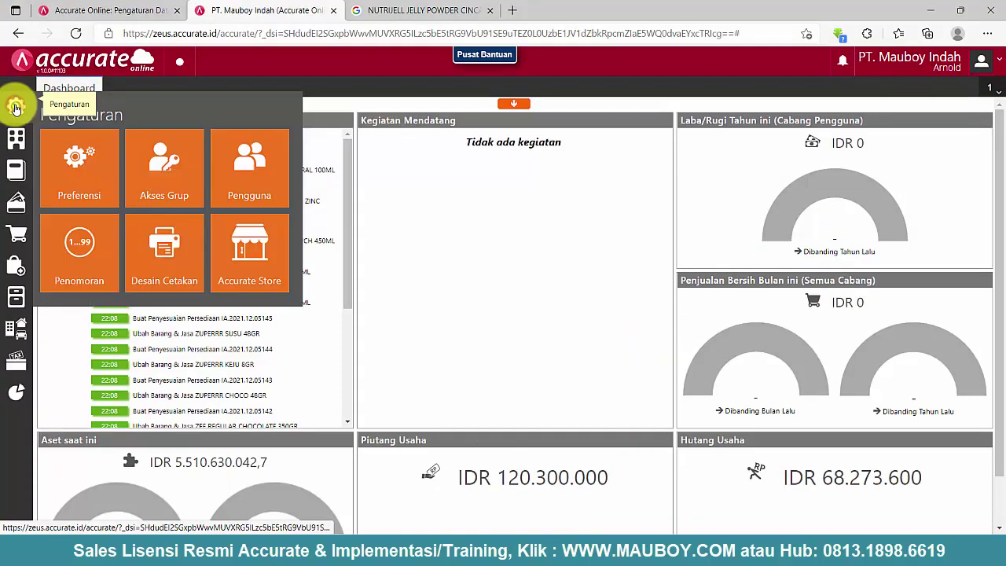
left_click(84, 181)
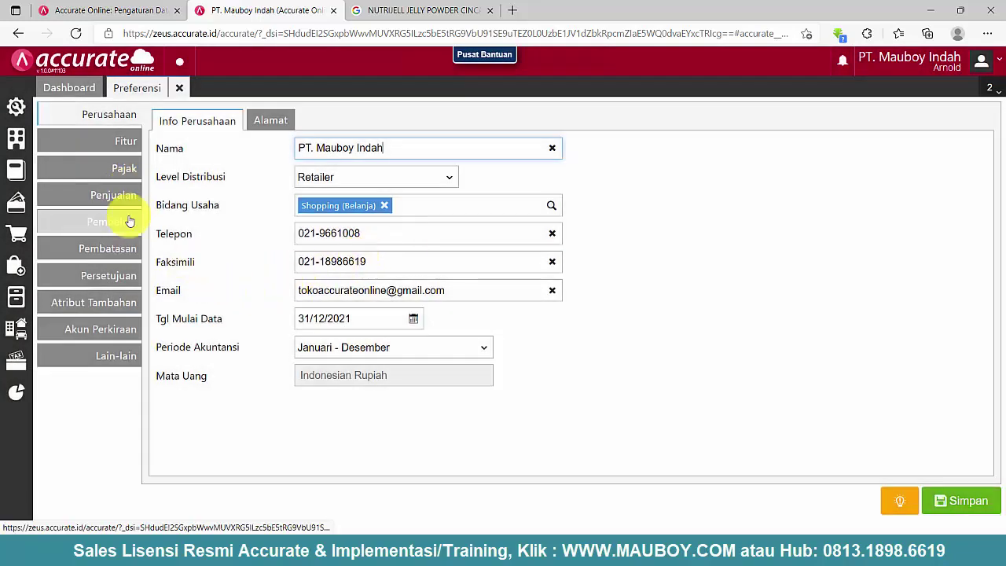
left_click(114, 246)
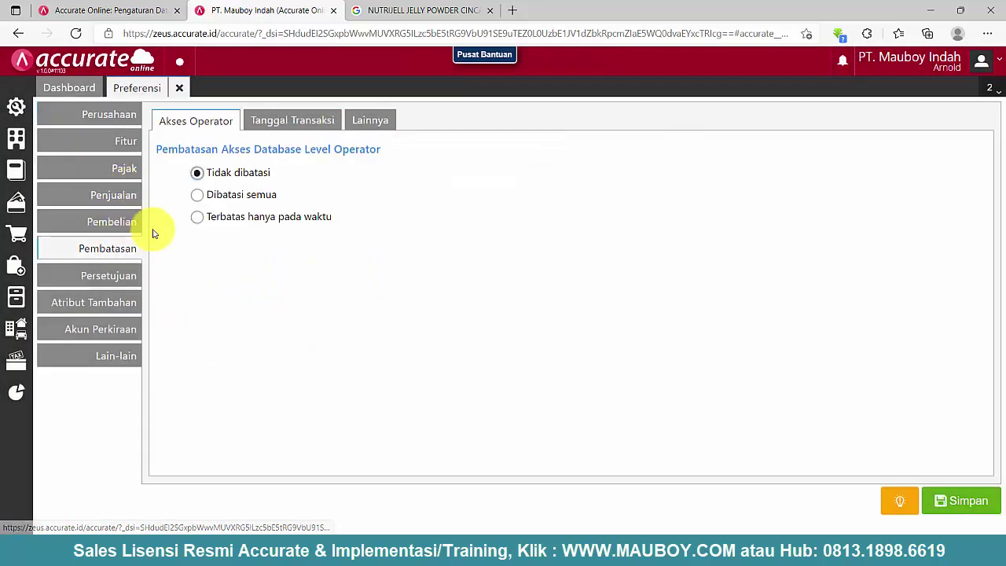
left_click(389, 121)
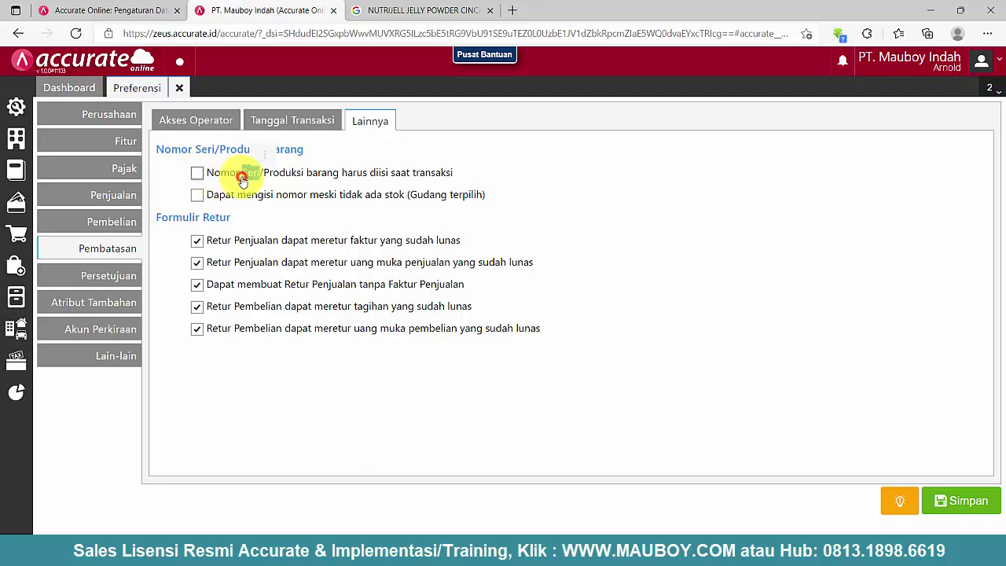
- Keep "Nomor Seri/Produksi barang harus diisi saat transaksi" unchecked and save the preferences
left_click(660, 187)
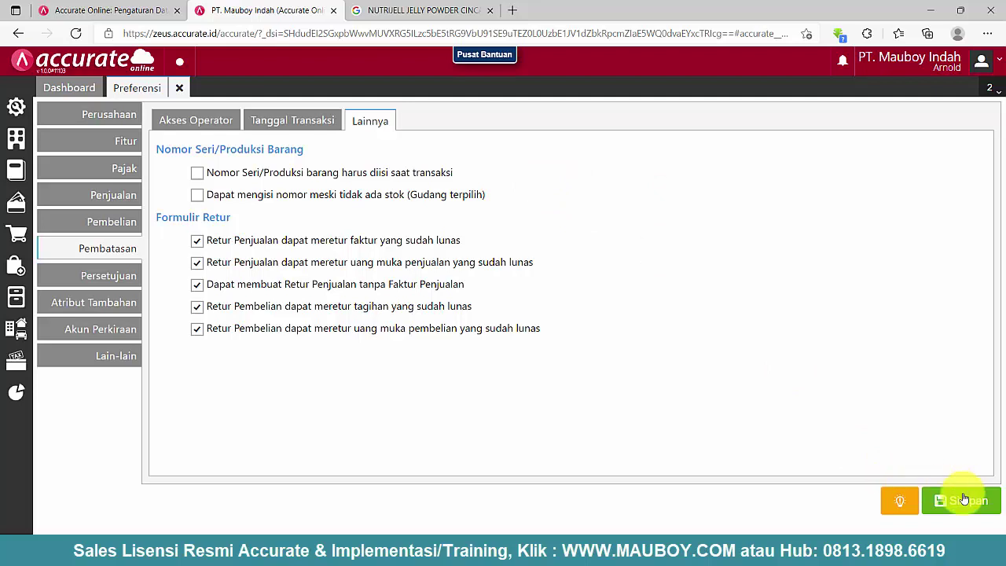
left_click(269, 174)
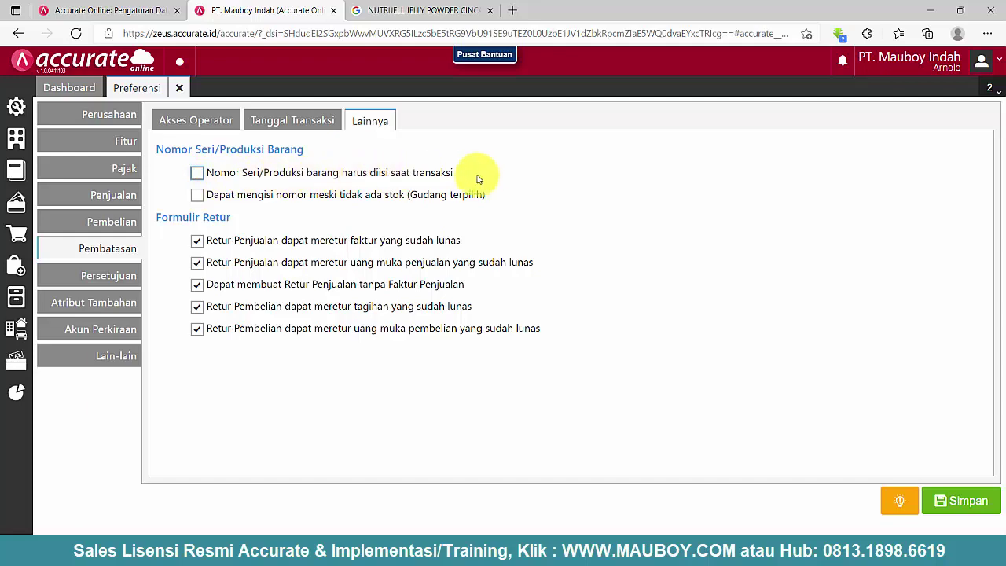
left_click(965, 503)
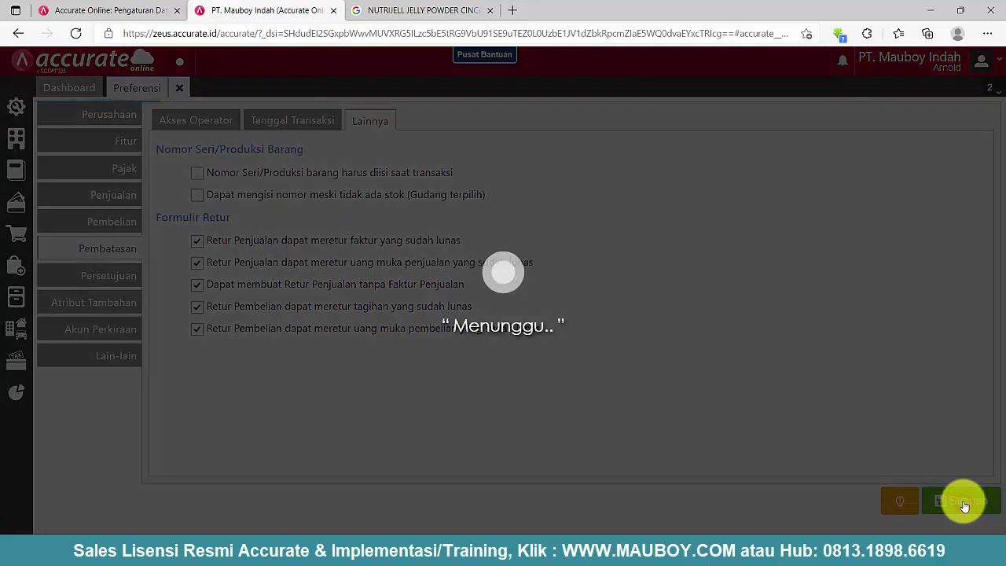
- Return to the "07. Daftar Barang - Stok Barang SN Jakarta.xlsx" workbook and check its CAT and POWER TOOLS item rows
mouse_move(689, 532)
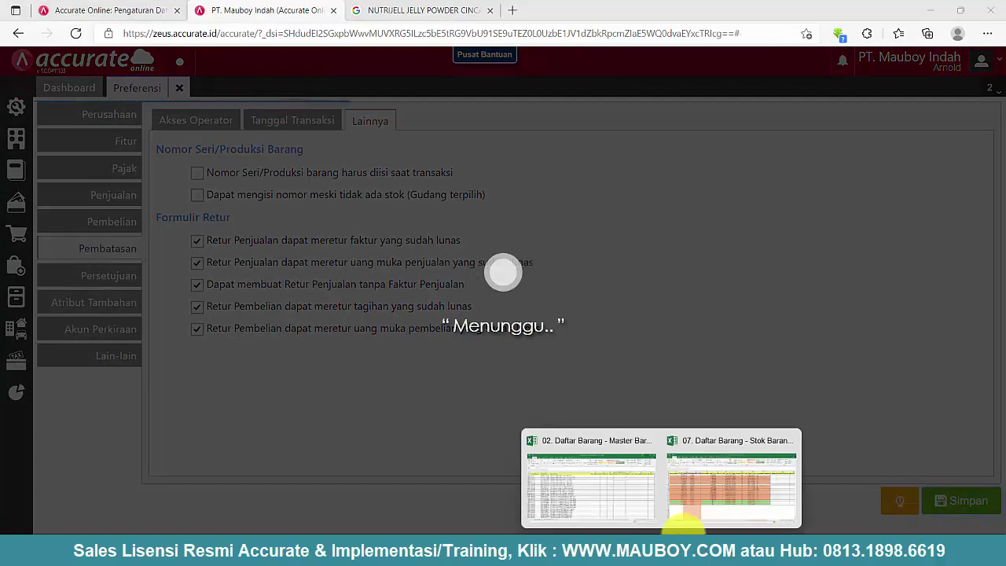
left_click(711, 393)
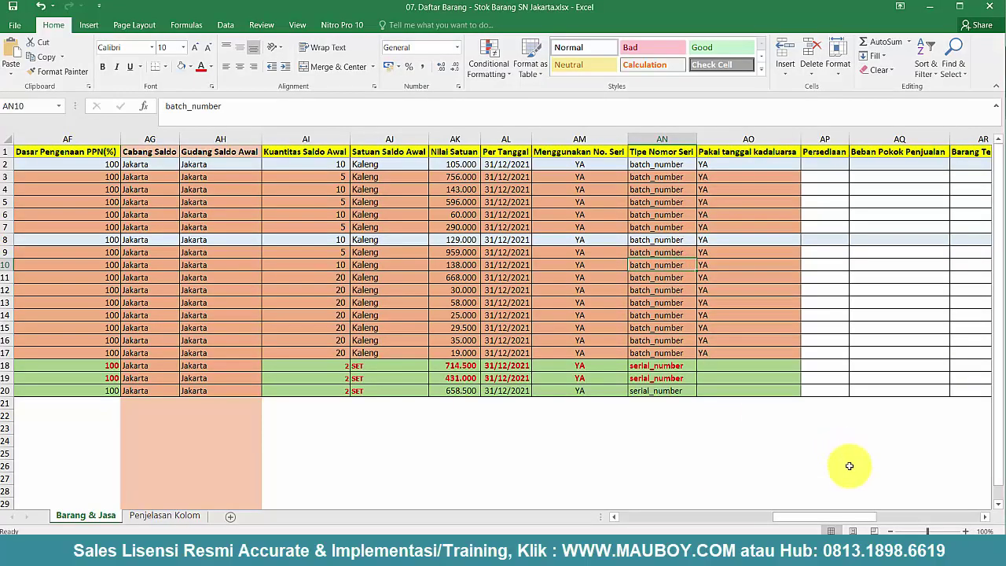
left_click_drag(837, 516, 652, 521)
left_click(571, 272)
left_click(316, 251)
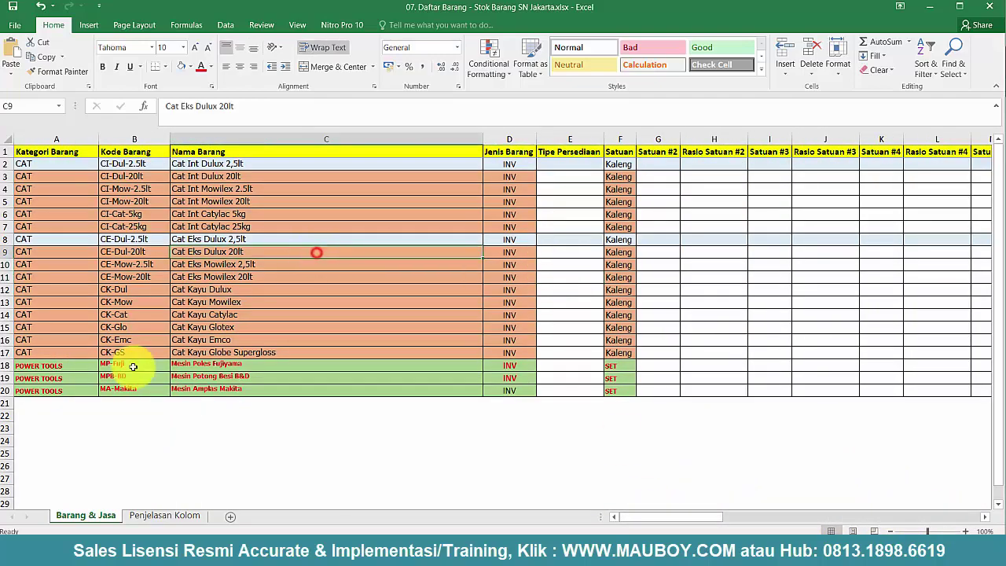
left_click_drag(40, 366, 35, 390)
left_click(355, 326)
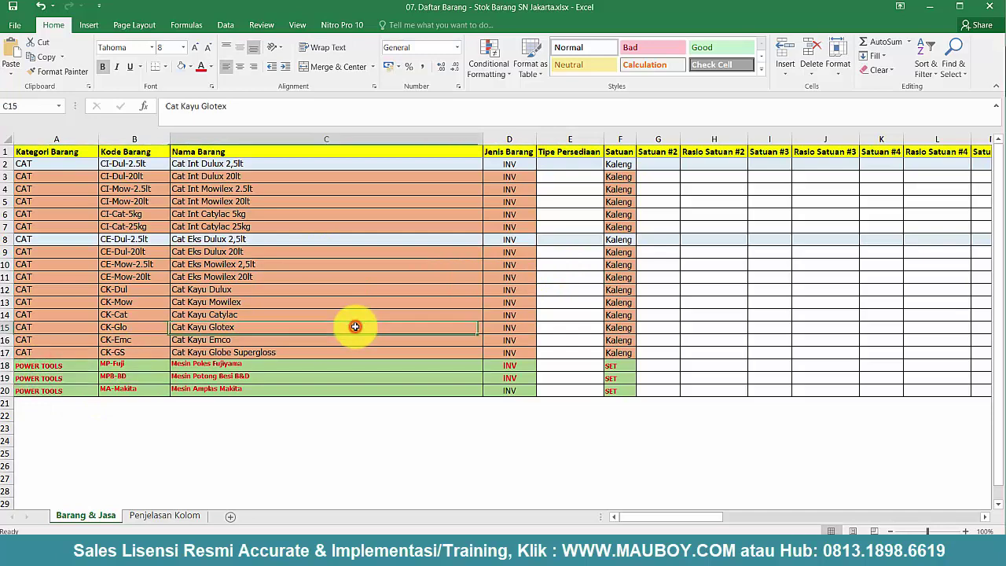
- Examine the Kategori Barang column down to the last POWER TOOLS entry in A20
left_click(73, 139)
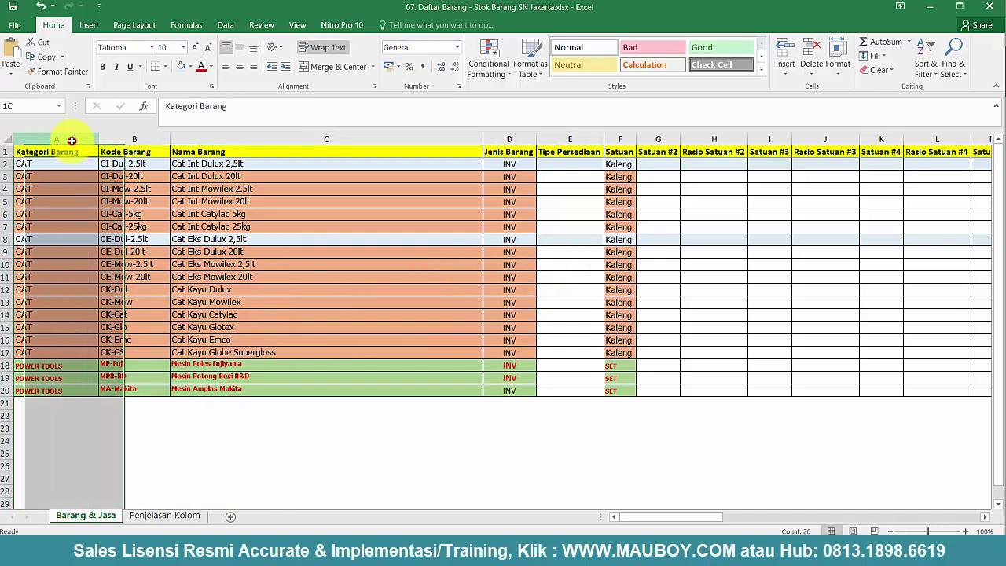
left_click(152, 179)
left_click(45, 321)
left_click(61, 391)
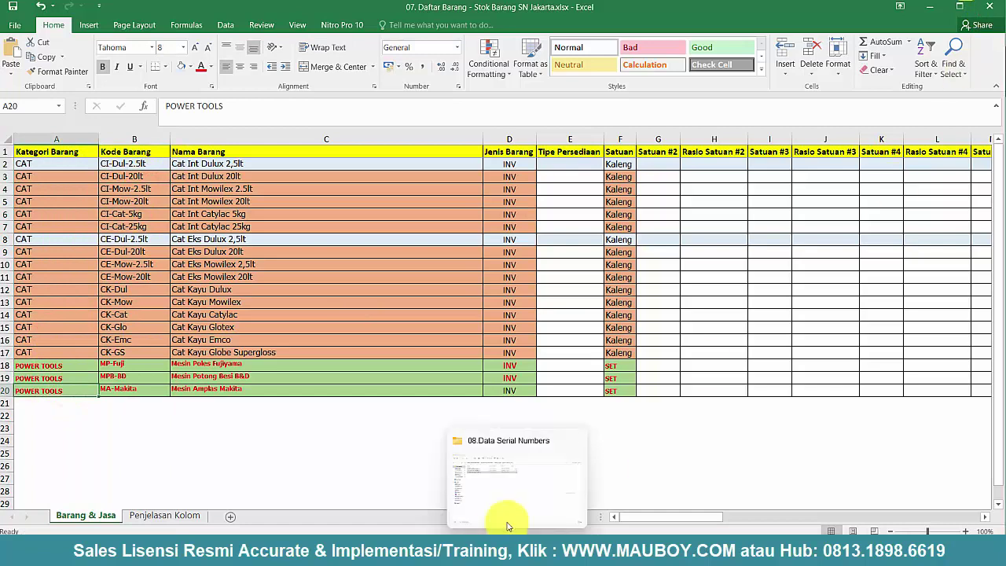
- Switch to Accurate Online, open the Barang & Jasa list and start an import from Excel
left_click(511, 519)
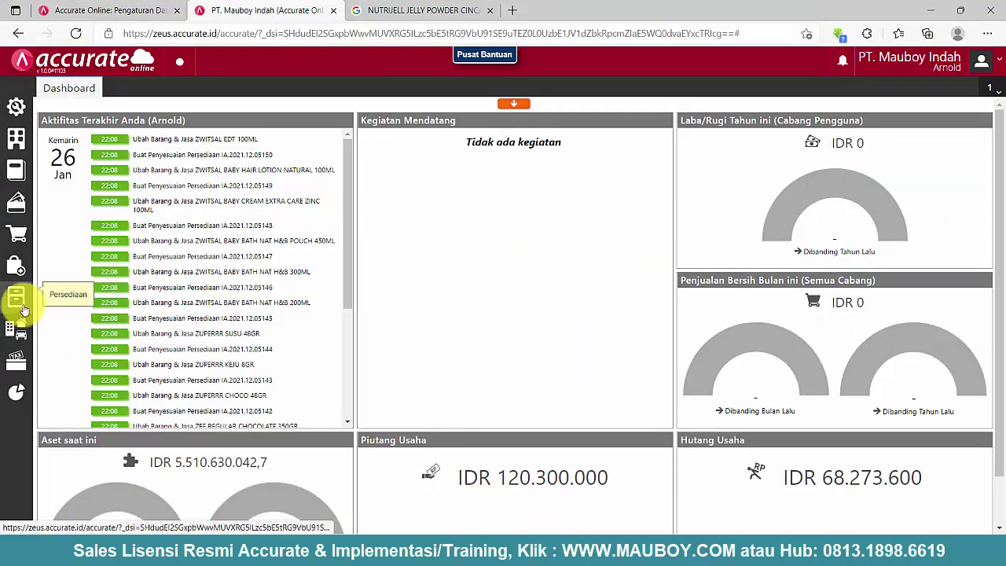
left_click(23, 309)
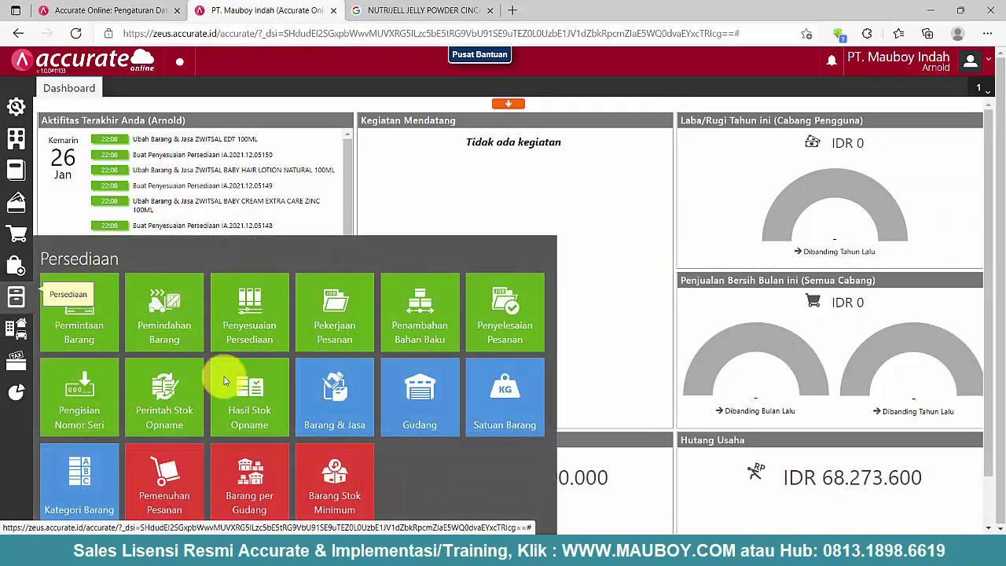
left_click(359, 410)
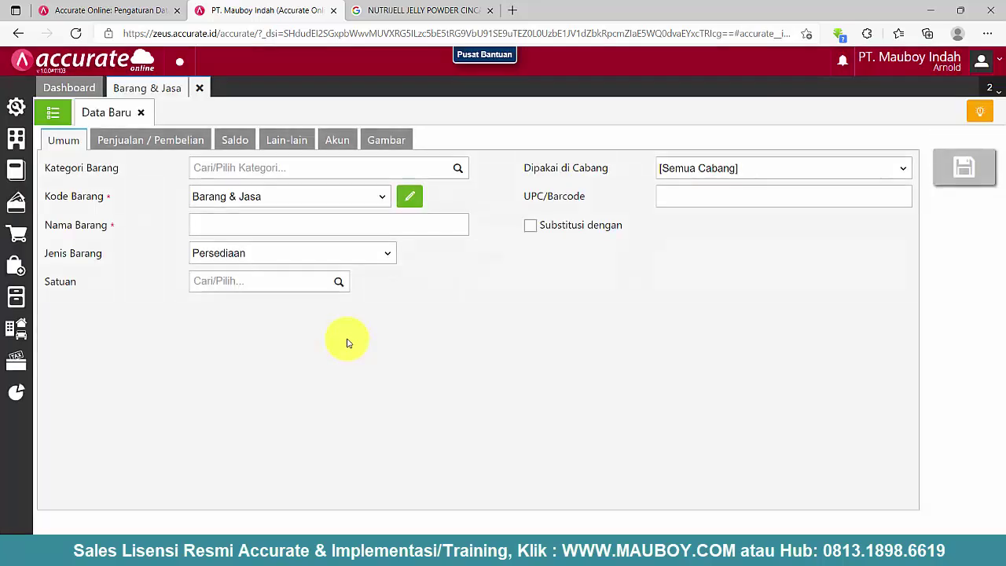
left_click(50, 116)
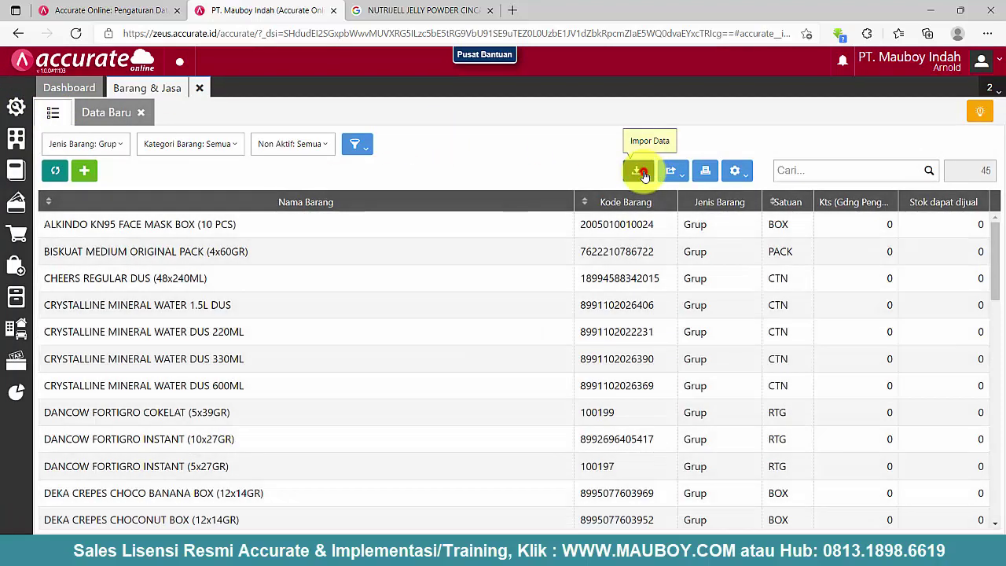
left_click(640, 172)
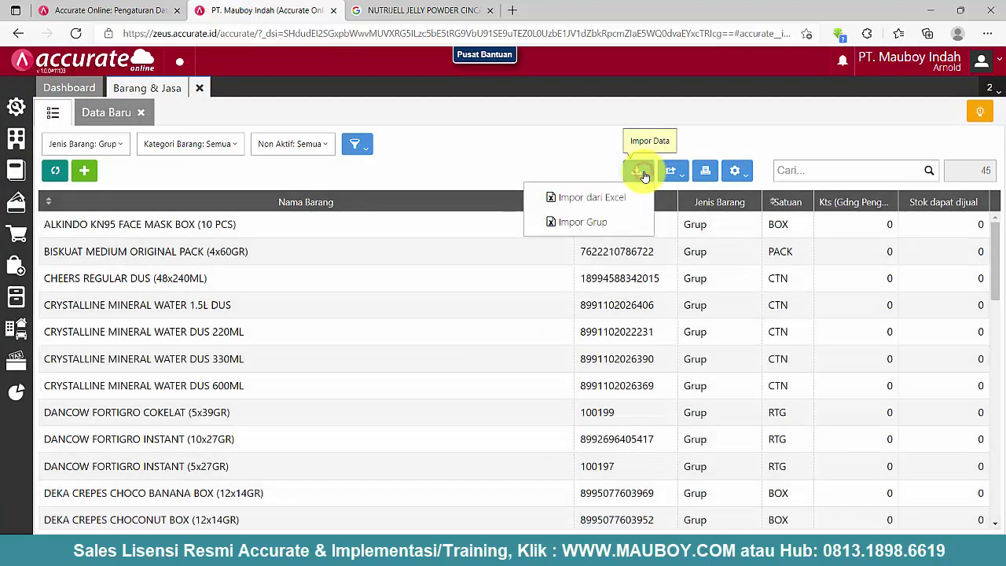
left_click(599, 201)
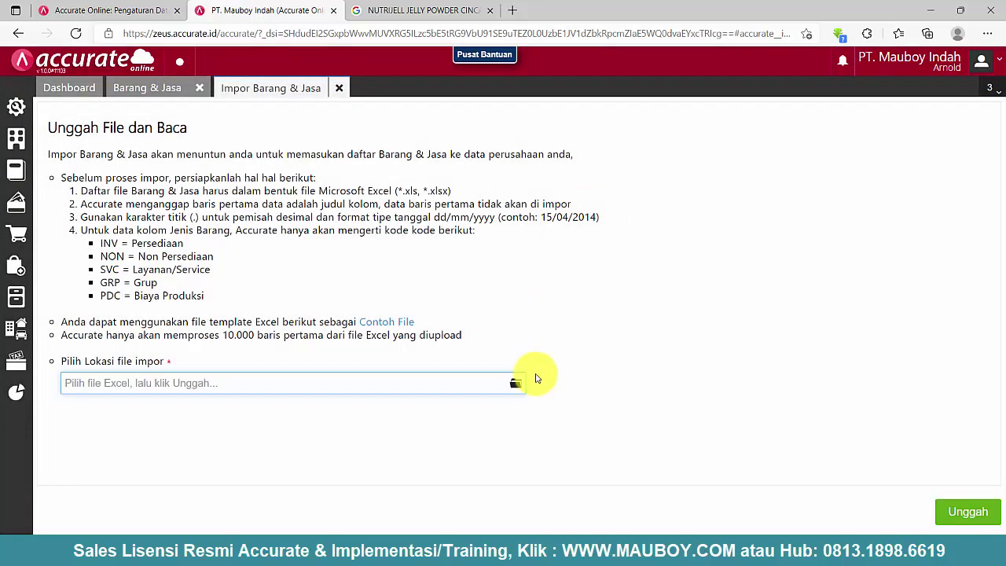
- Choose "07. Daftar Barang - Stok Barang SN Jakarta.xlsx" from the Daftar Barang folder as the import file and upload it
left_click(516, 386)
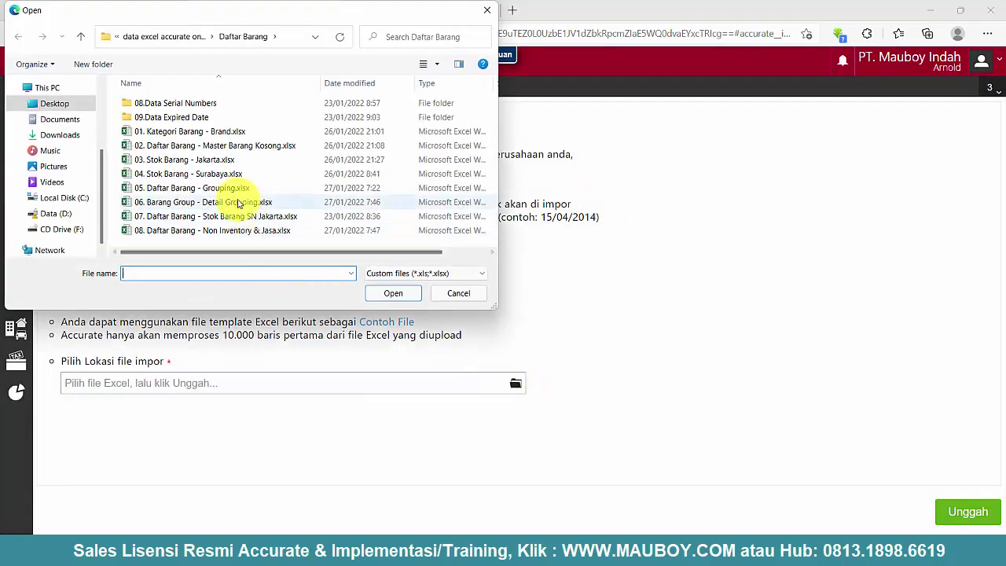
left_click(230, 228)
left_click(226, 218)
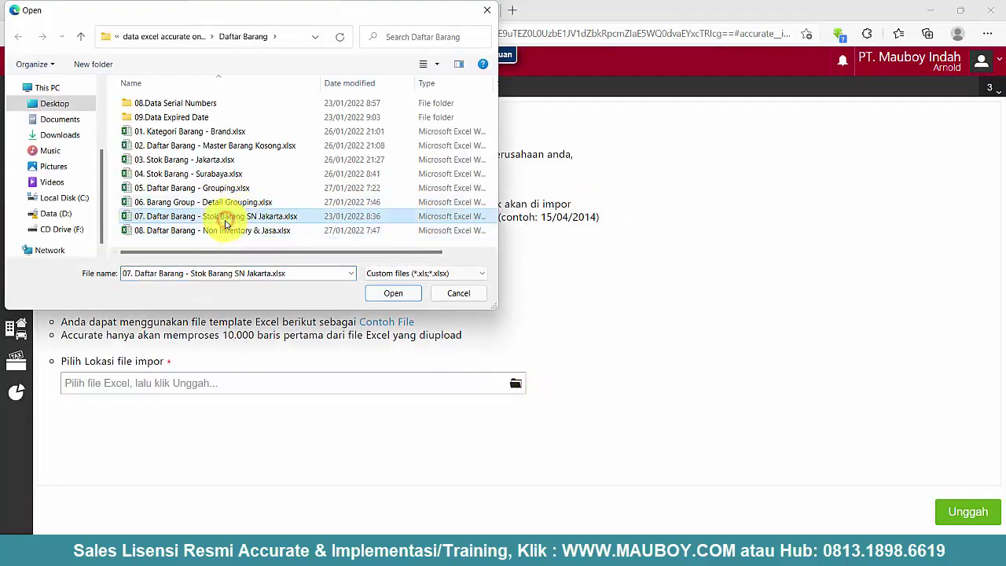
left_click(395, 295)
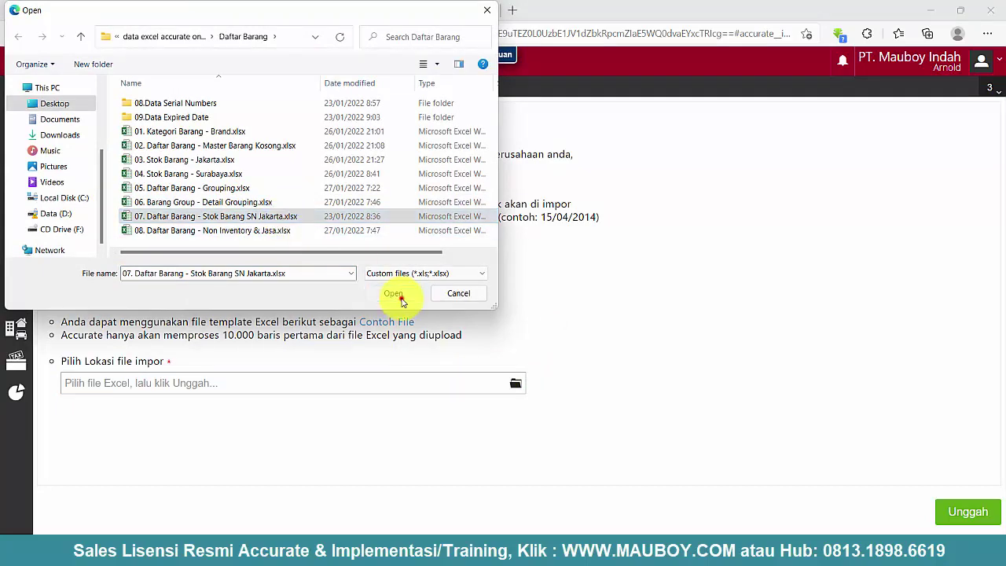
left_click(956, 513)
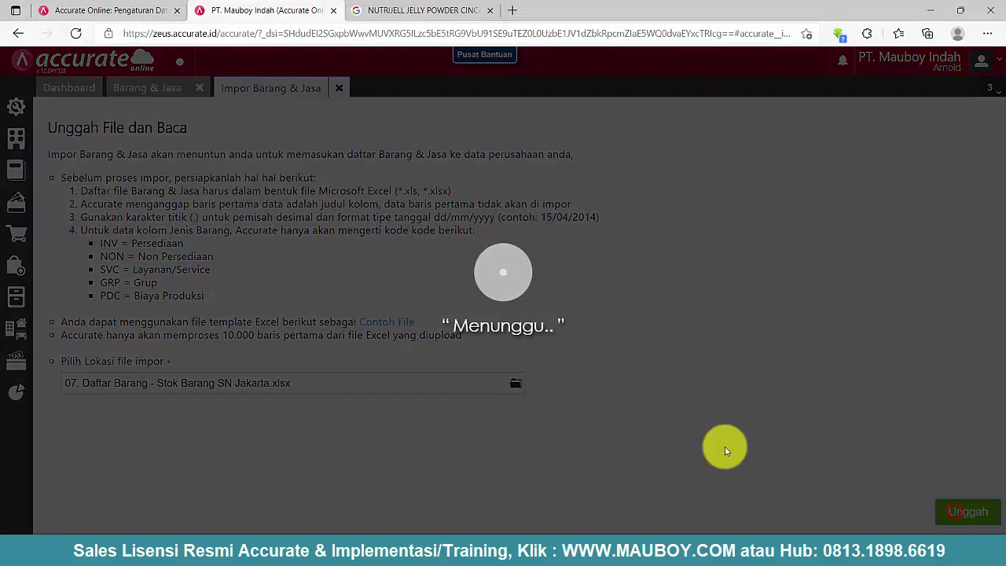
- Accept the column mapping, run the import with the update-existing-data option left off, and close the import result
scroll(663, 337, "down", 10)
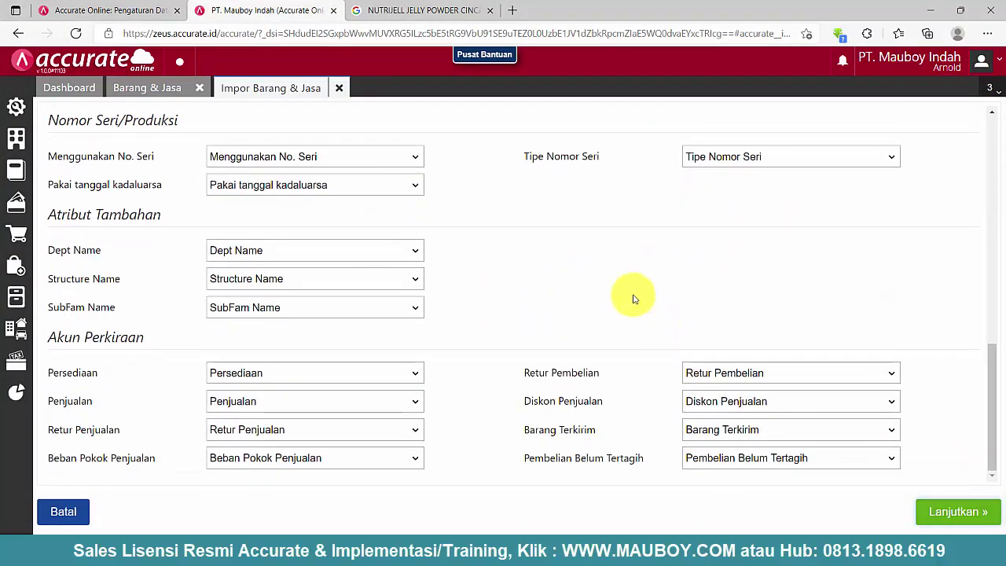
scroll(621, 275, "up", 10)
left_click(937, 505)
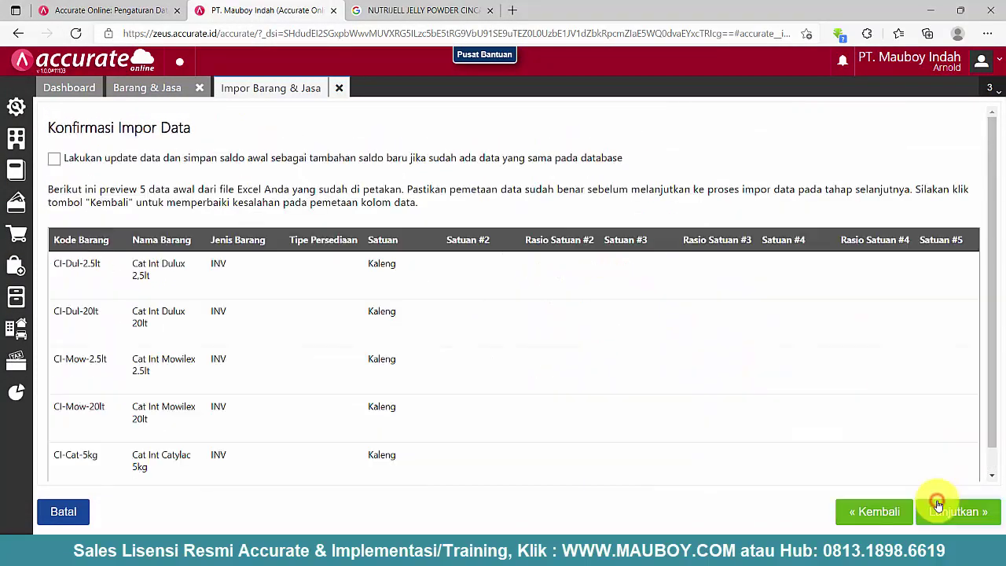
left_click(77, 163)
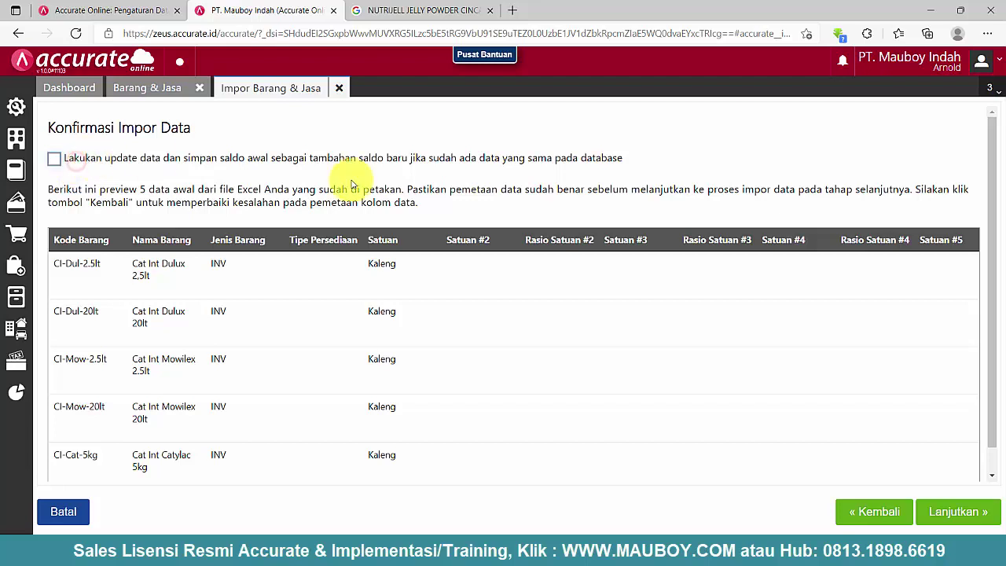
left_click(956, 514)
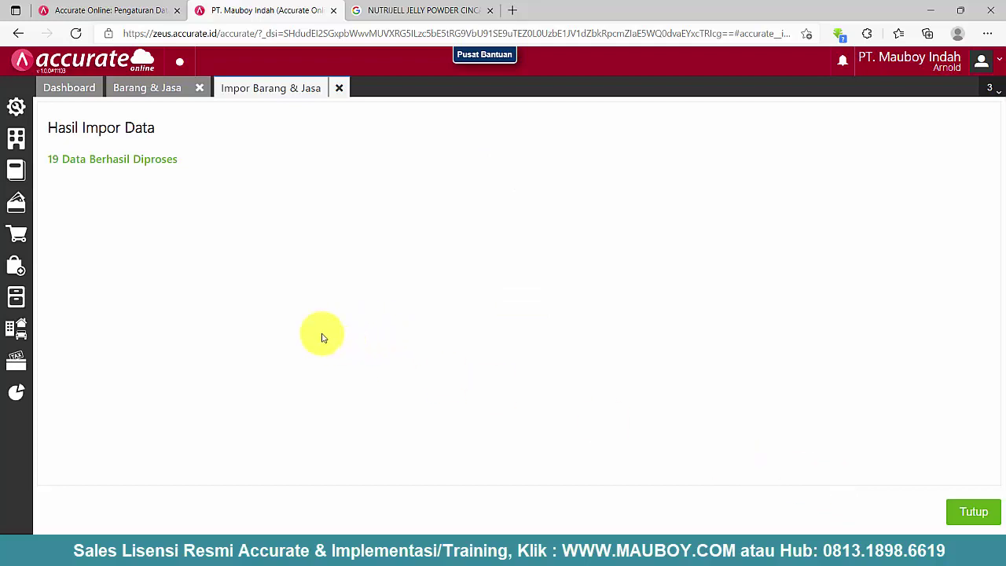
left_click(971, 516)
- Clear the Jenis Barang filter and filter the item list by the category CAT
left_click(104, 146)
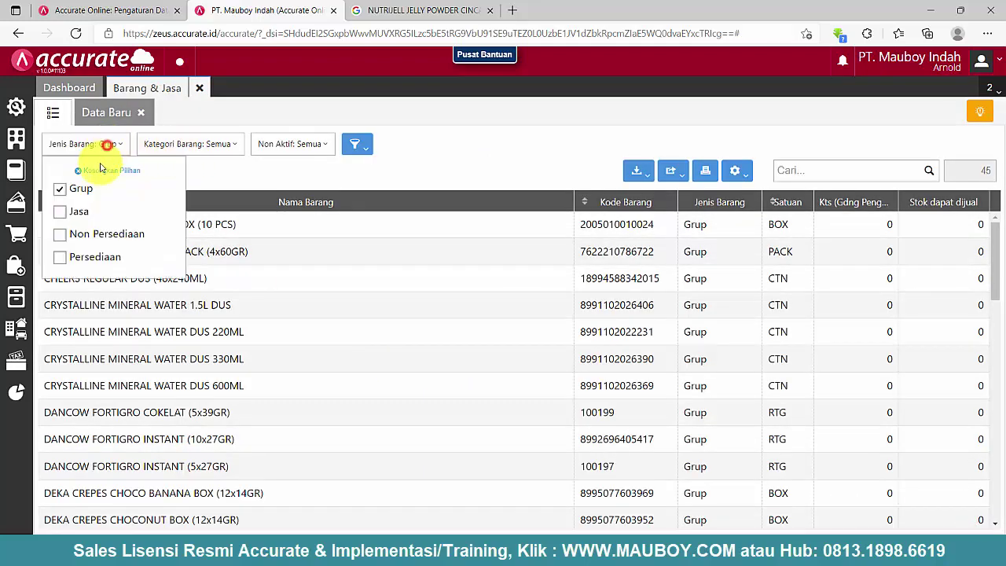
left_click(98, 171)
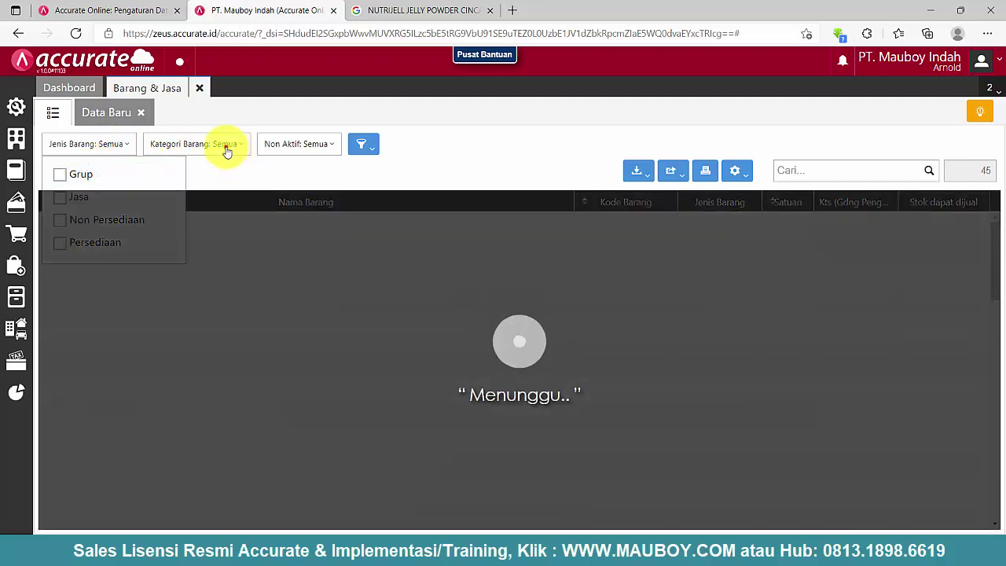
left_click(225, 145)
left_click(223, 174)
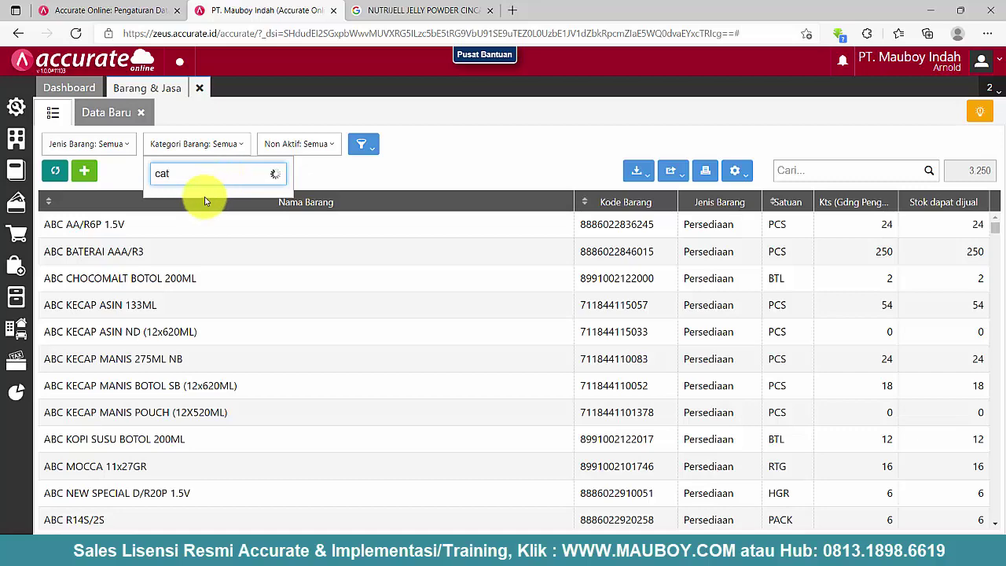
type("cat")
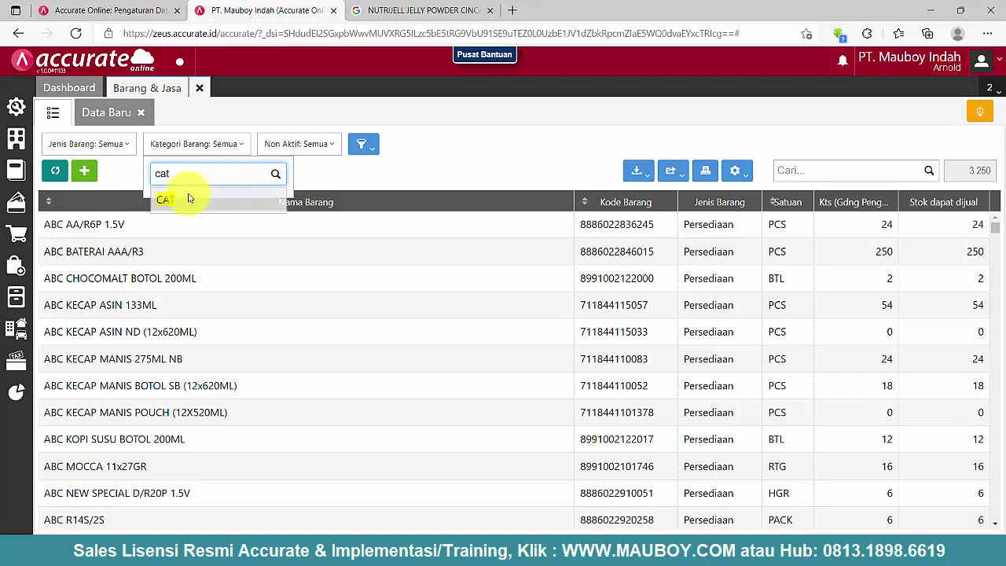
left_click(188, 198)
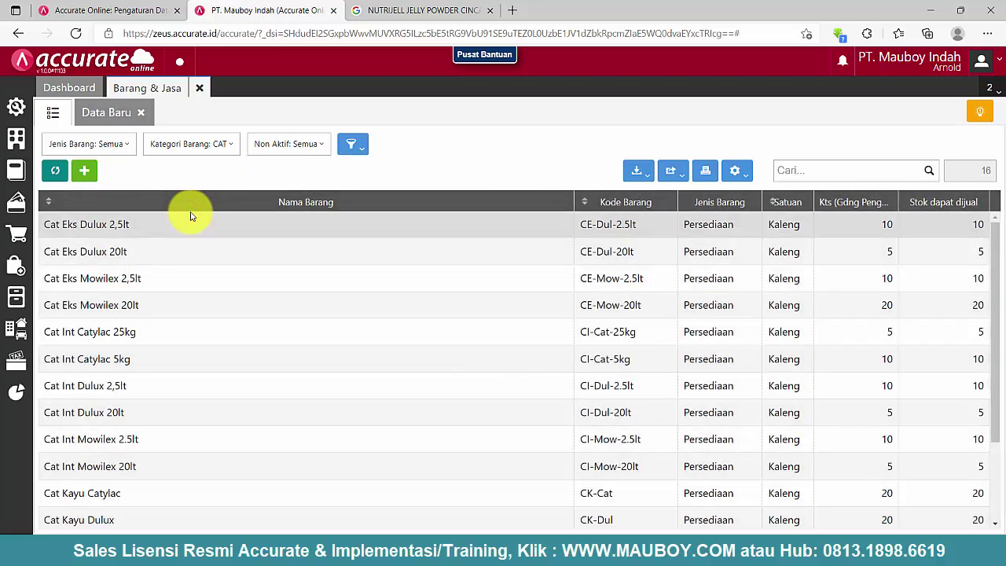
- Add POWER TOOLS to the Kategori Barang filter of the item list
left_click(201, 146)
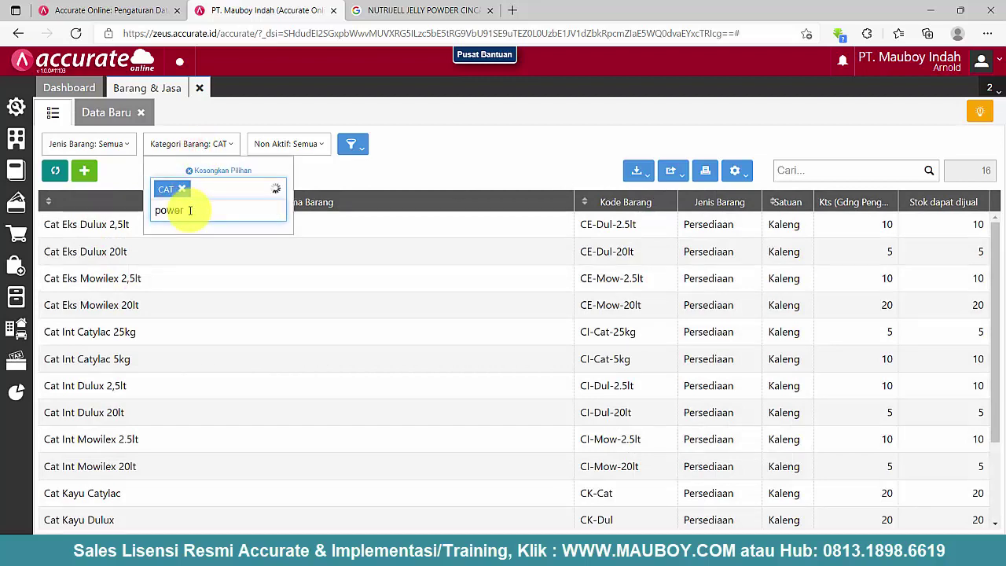
type("power")
left_click(213, 235)
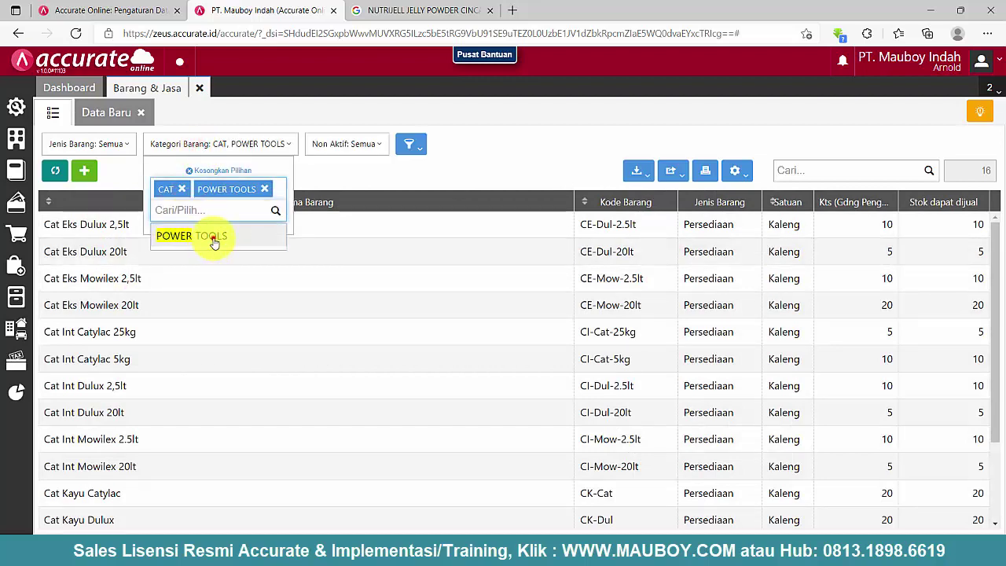
left_click(508, 162)
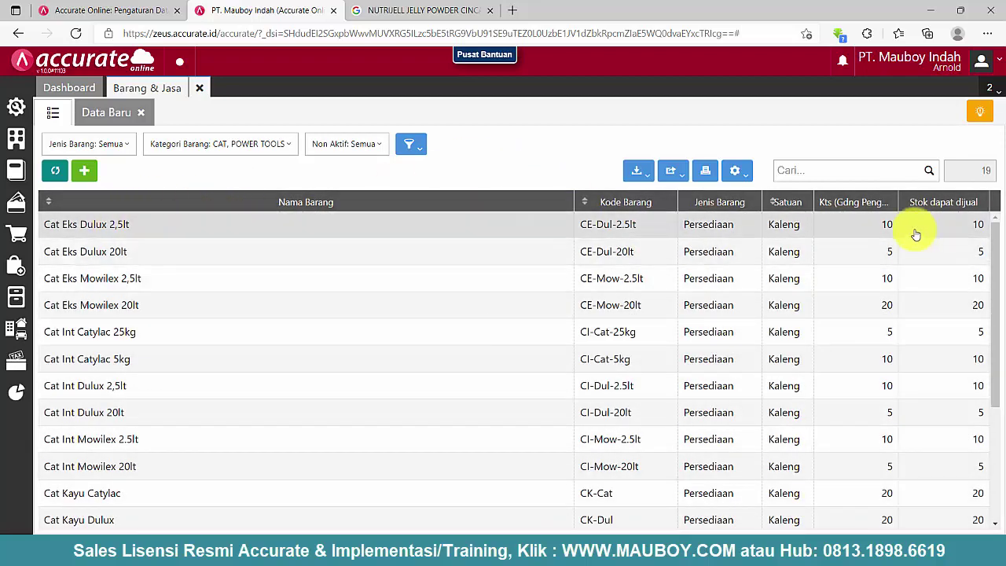
- Open the Jakarta opening balance entry of Cat Eks Dulux 2,5lt and check its No Seri/Produksi data
double_click(124, 225)
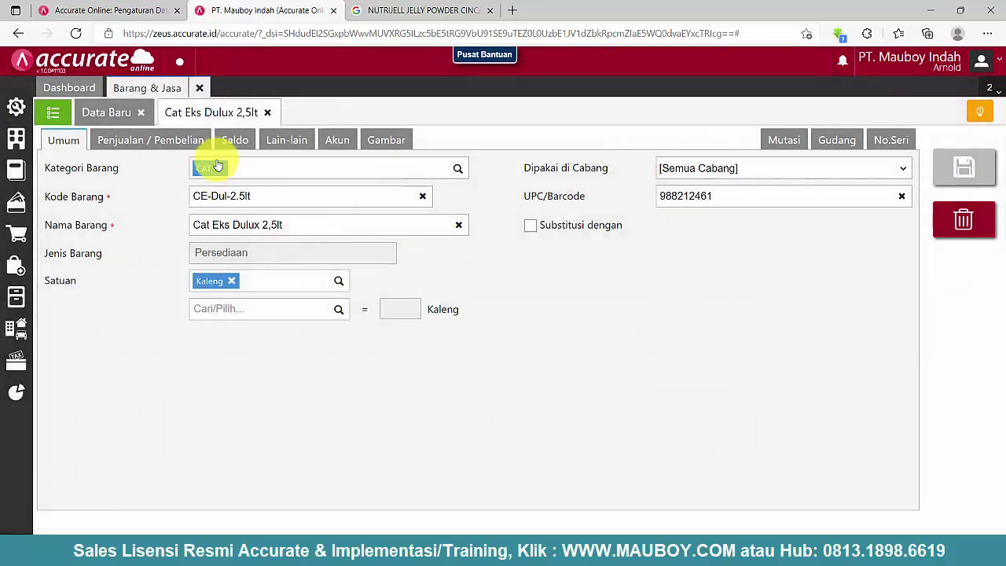
left_click(232, 140)
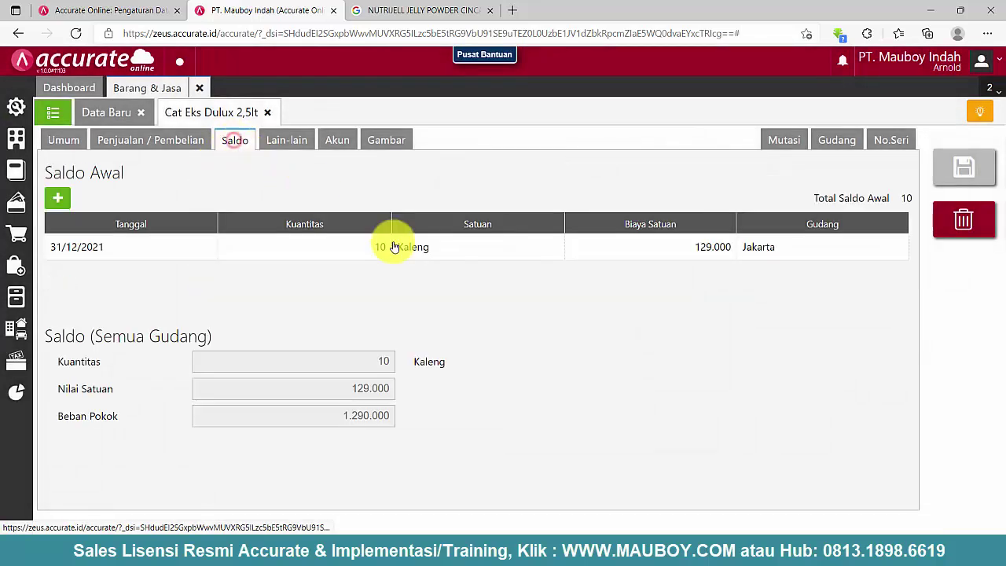
left_click(485, 253)
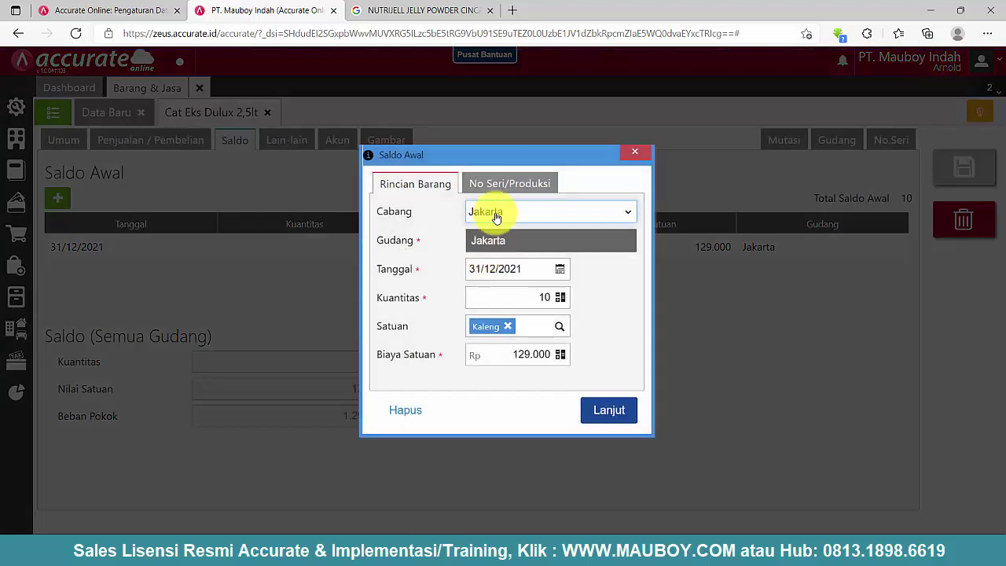
left_click(503, 184)
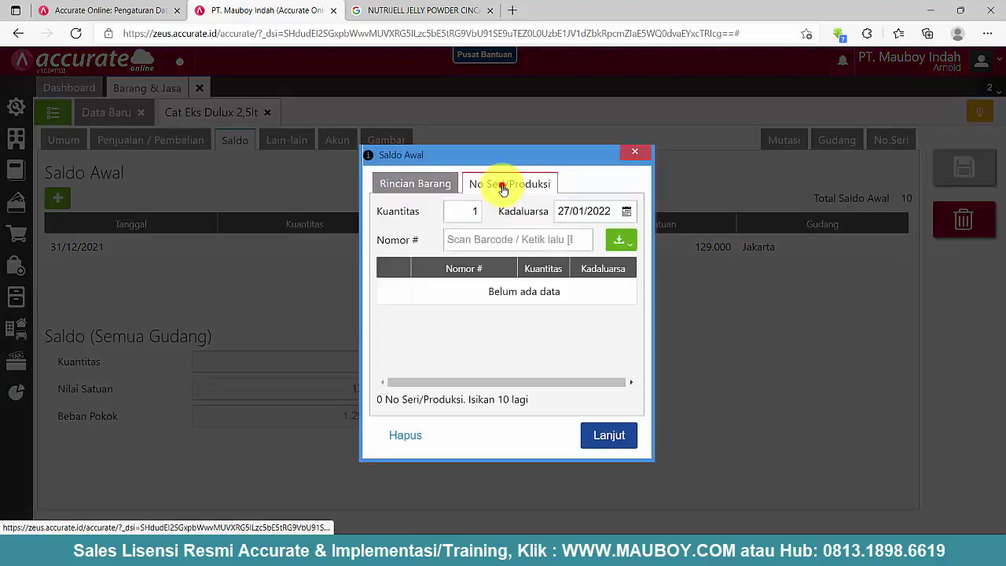
- Compare the entry's Rincian Barang with its No Seri/Produksi data, and close the entry, the item and the blank item form
left_click(439, 188)
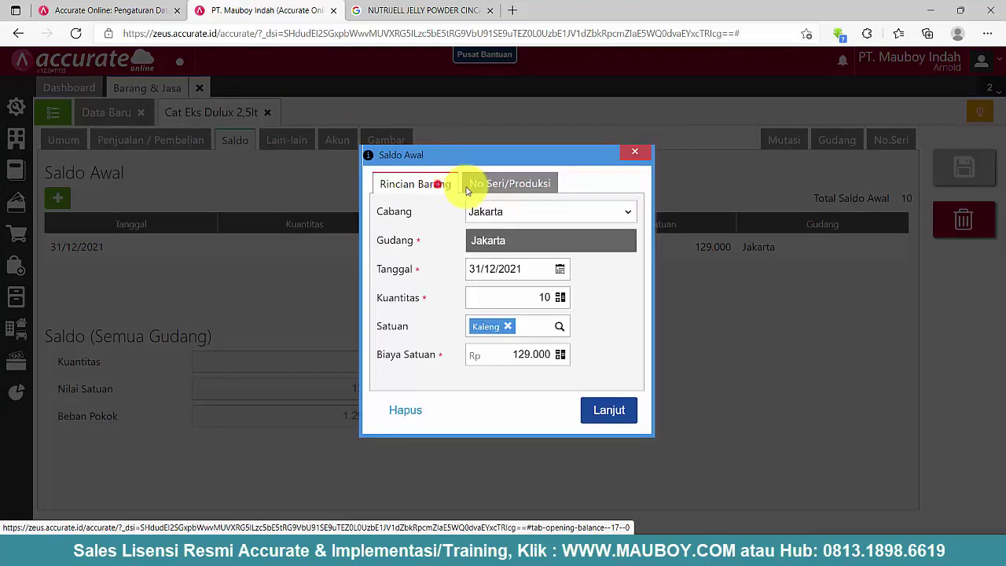
left_click(479, 186)
left_click(428, 182)
left_click(489, 186)
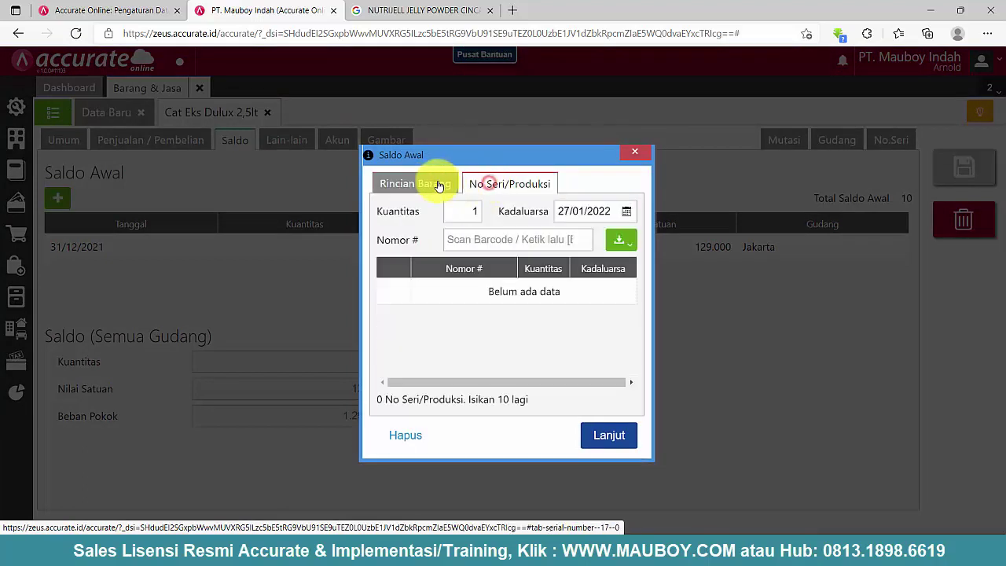
left_click(444, 184)
left_click(481, 184)
left_click(428, 187)
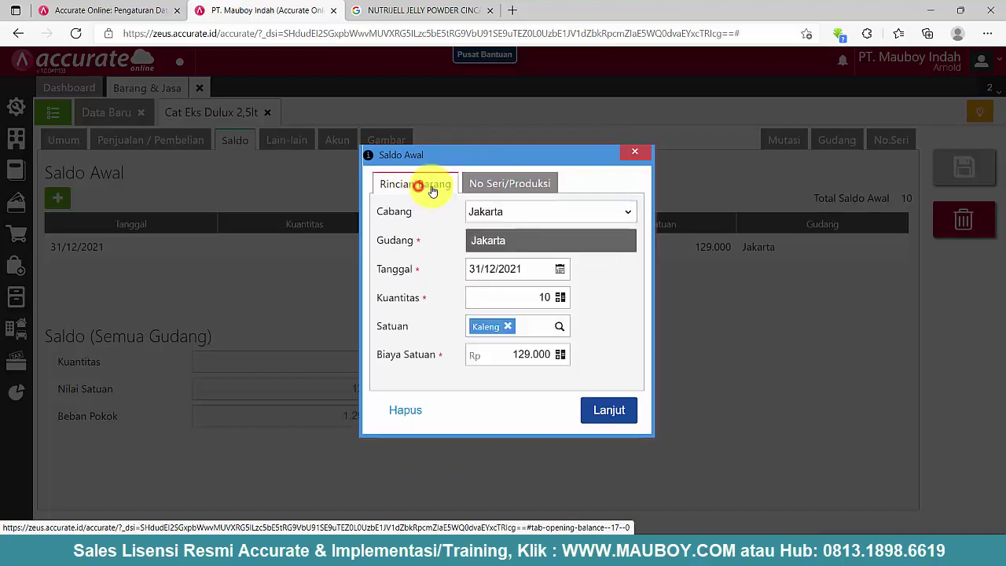
left_click(503, 187)
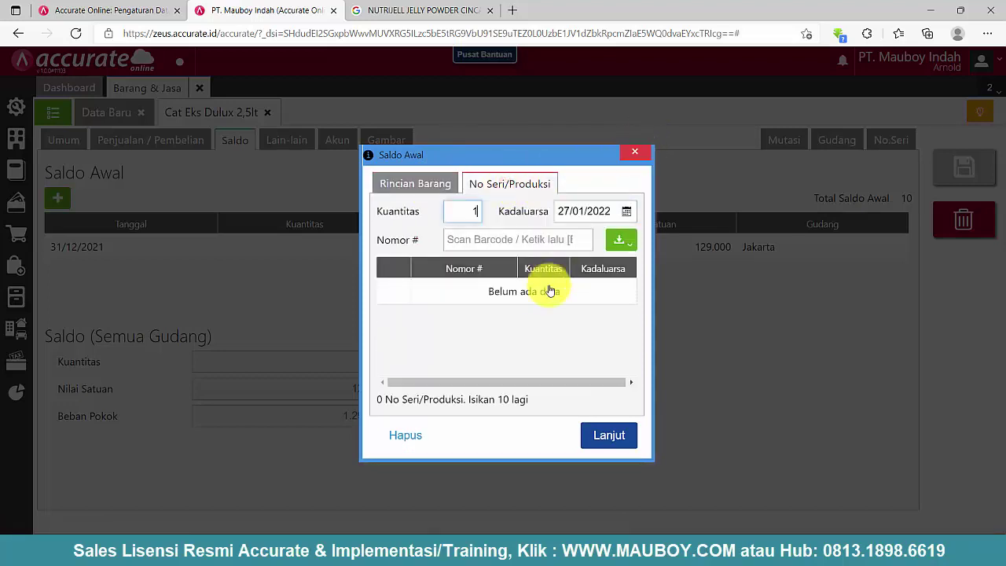
left_click(436, 187)
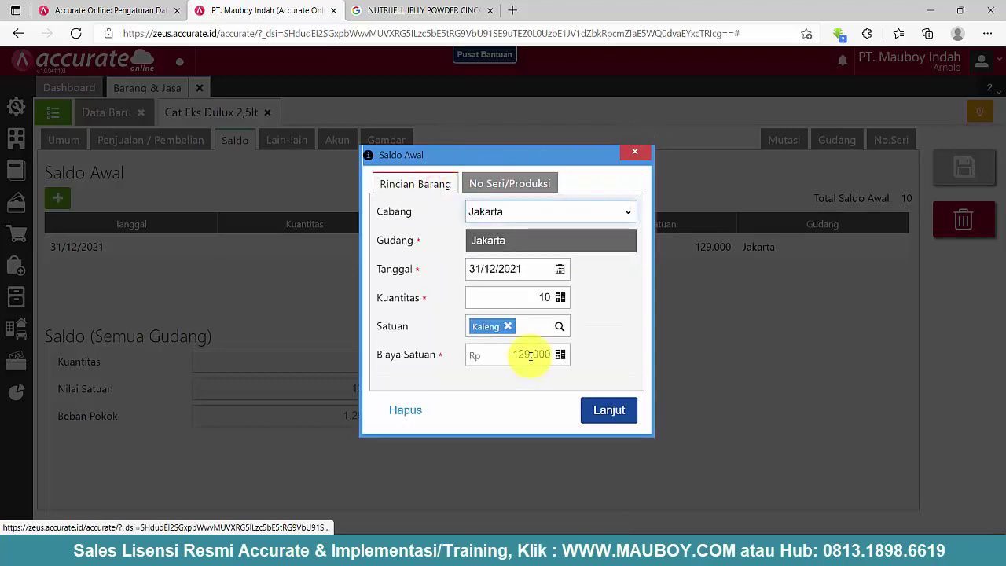
left_click(534, 297)
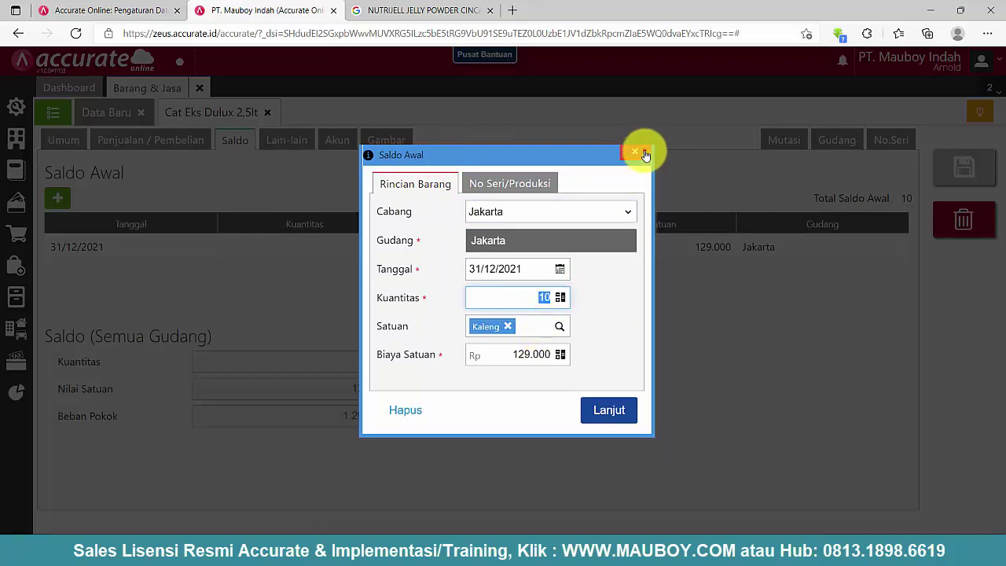
left_click(645, 154)
left_click(268, 112)
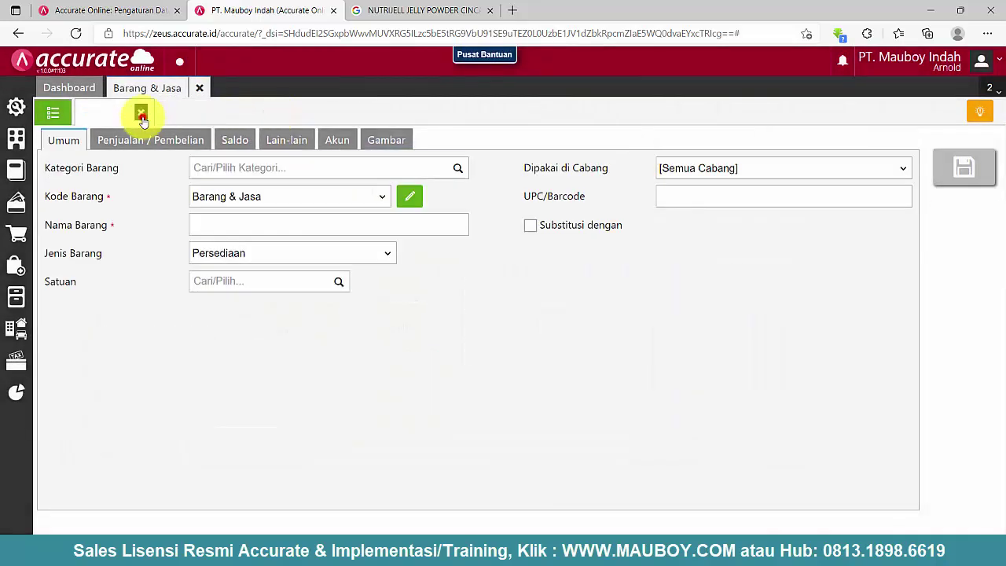
left_click(141, 115)
- Show the Kategori Barang column in the item list and place it as the first column
scroll(128, 386, "down", 3)
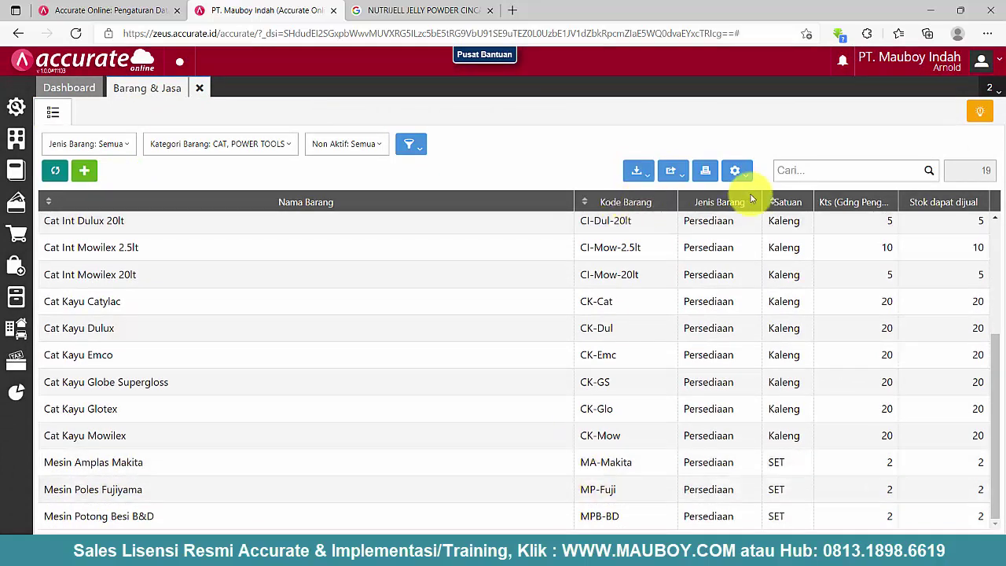
left_click(734, 175)
scroll(745, 204, "down", 5)
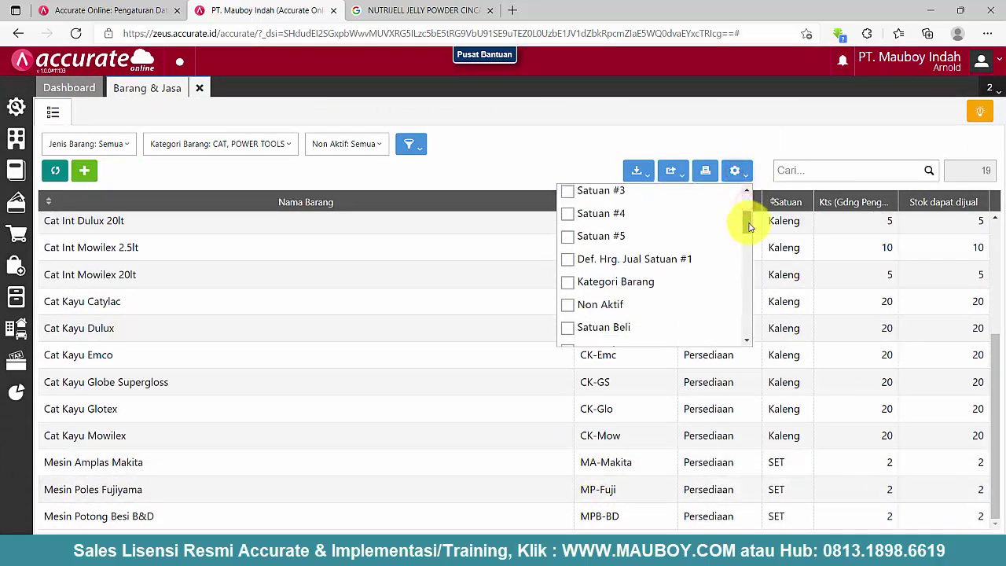
left_click(644, 244)
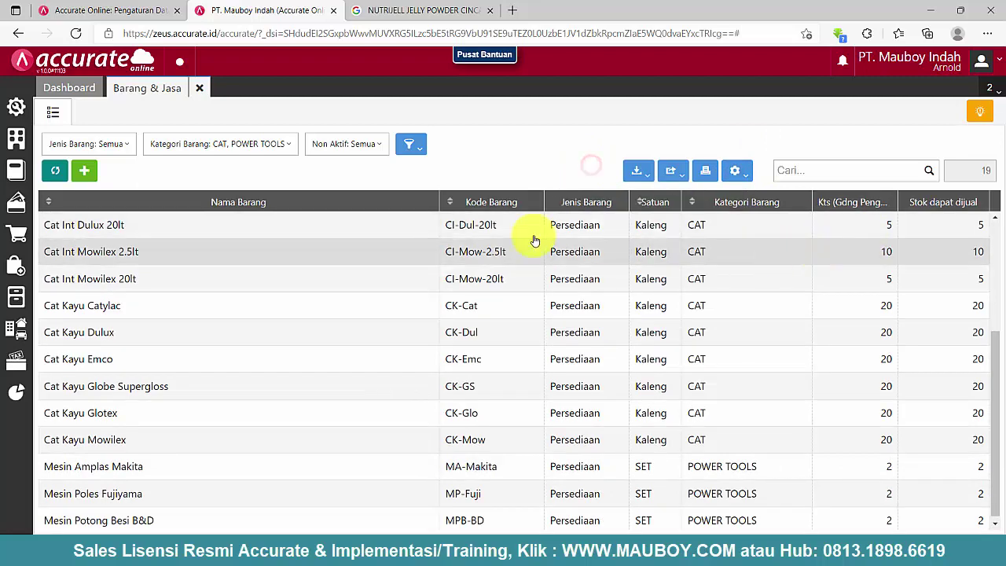
left_click(513, 203)
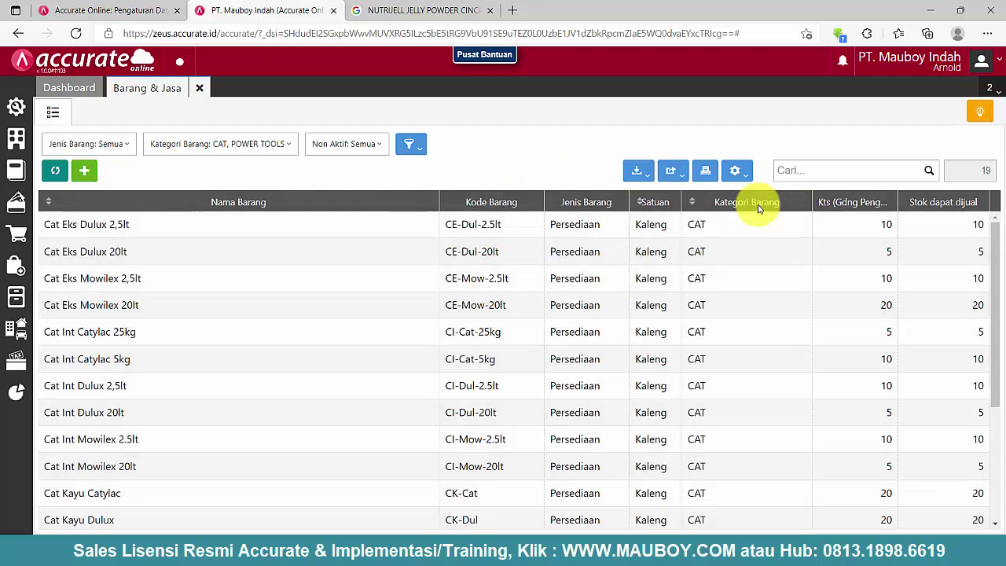
left_click(759, 205)
left_click_drag(410, 207, 125, 206)
- Examine the Rincian Barang and No Seri/Produksi data in the opening balance of Mesin Amplas Makita, and close the item
scroll(333, 348, "down", 3)
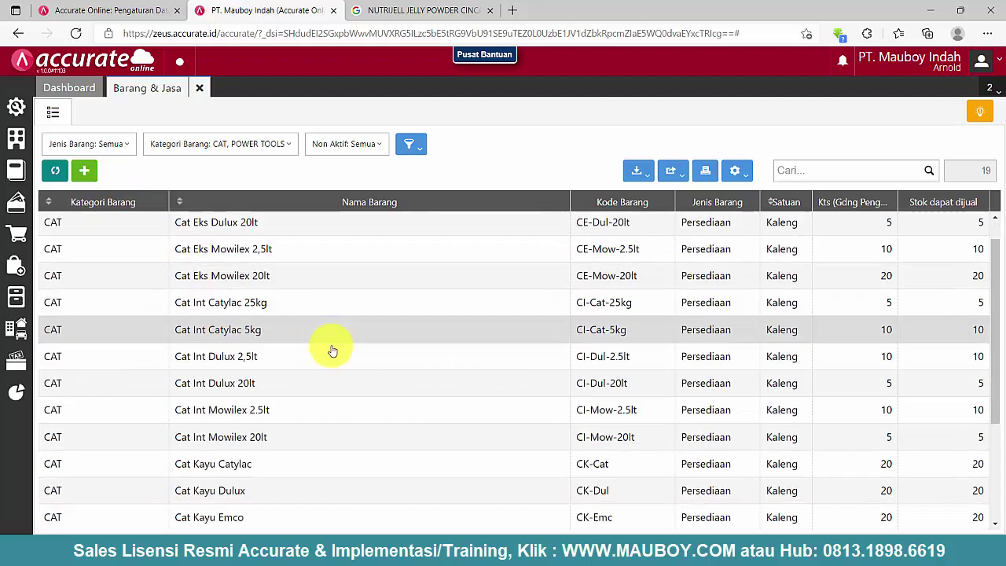
double_click(264, 466)
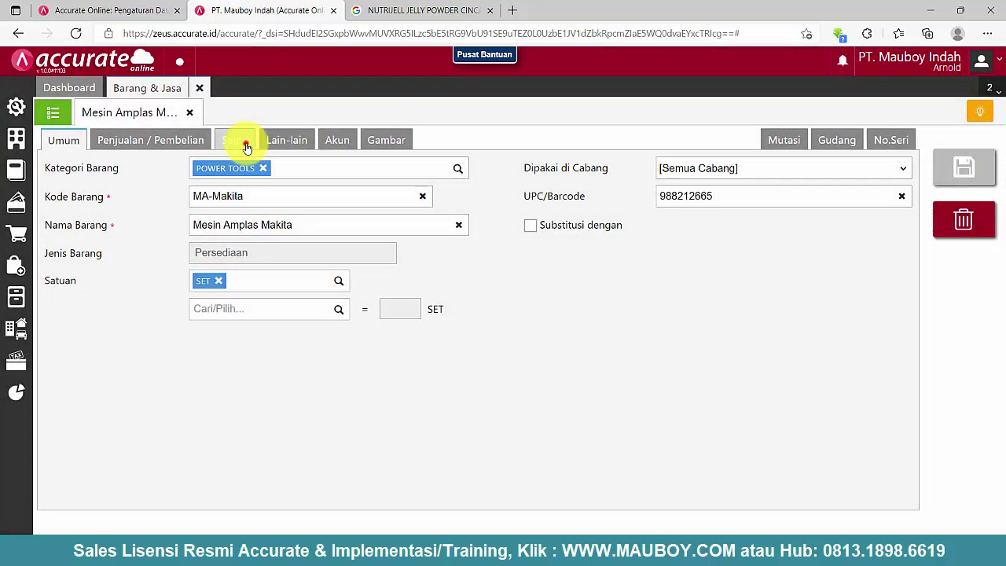
left_click(242, 141)
left_click(512, 253)
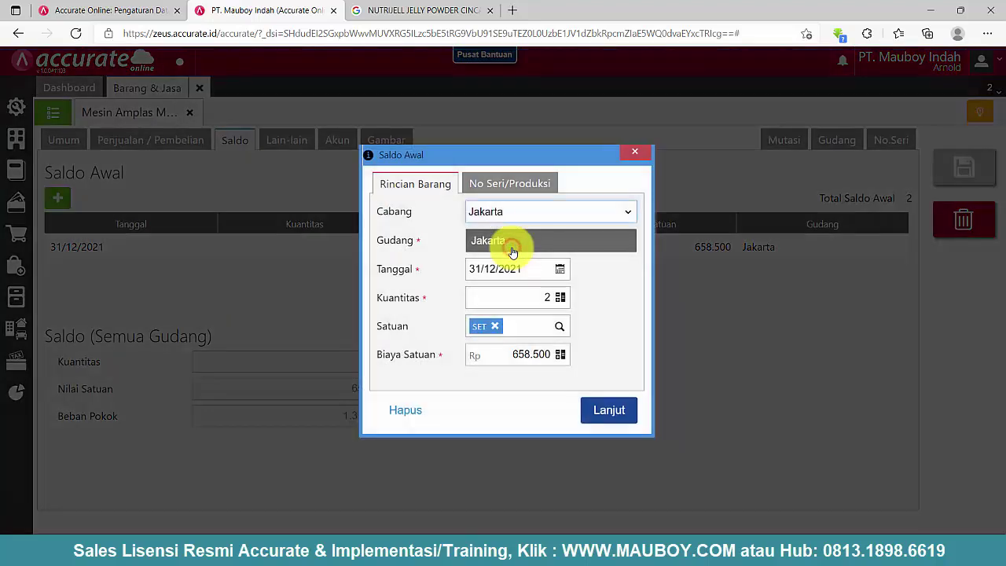
left_click(498, 188)
left_click(410, 186)
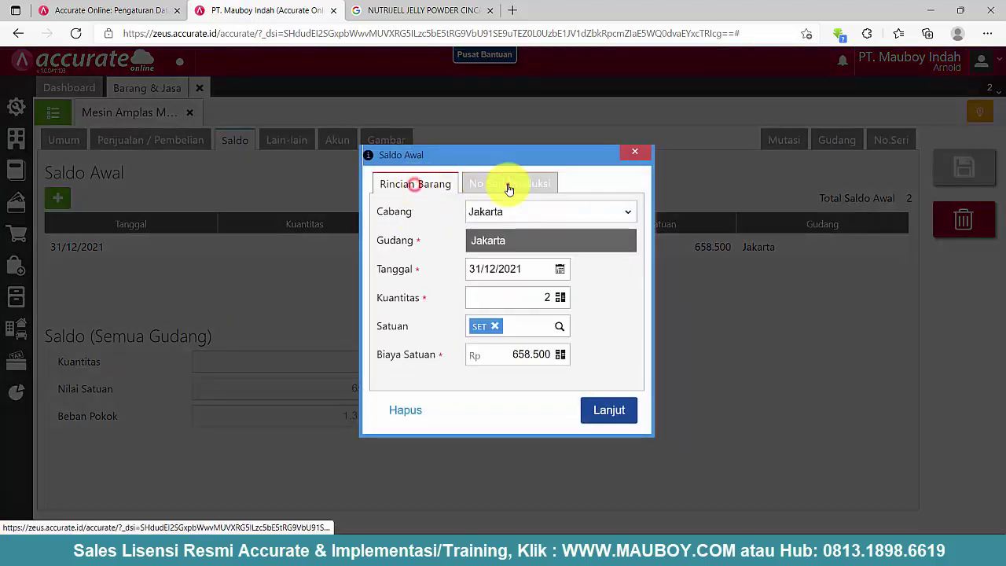
left_click(505, 186)
left_click(405, 188)
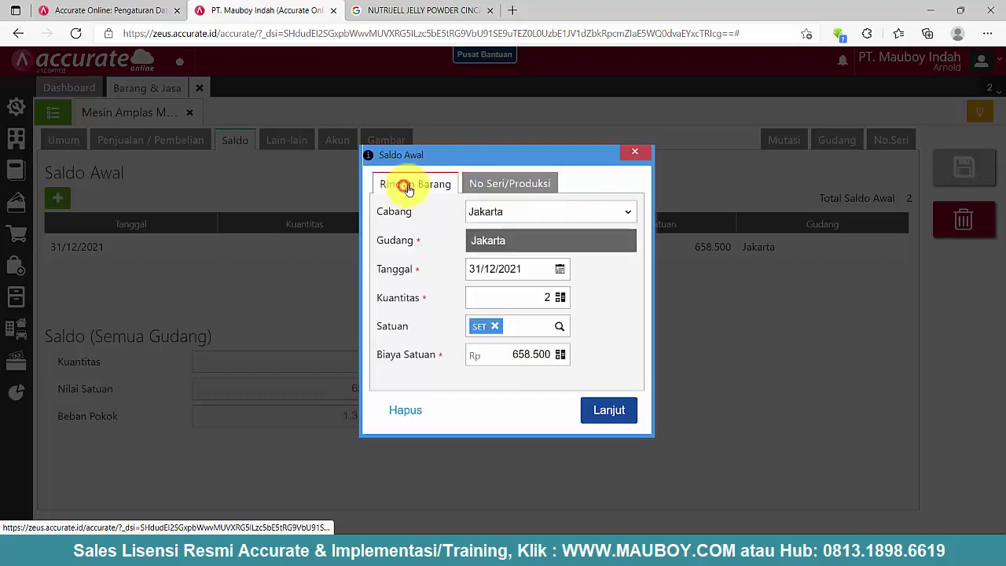
left_click(498, 187)
left_click(405, 186)
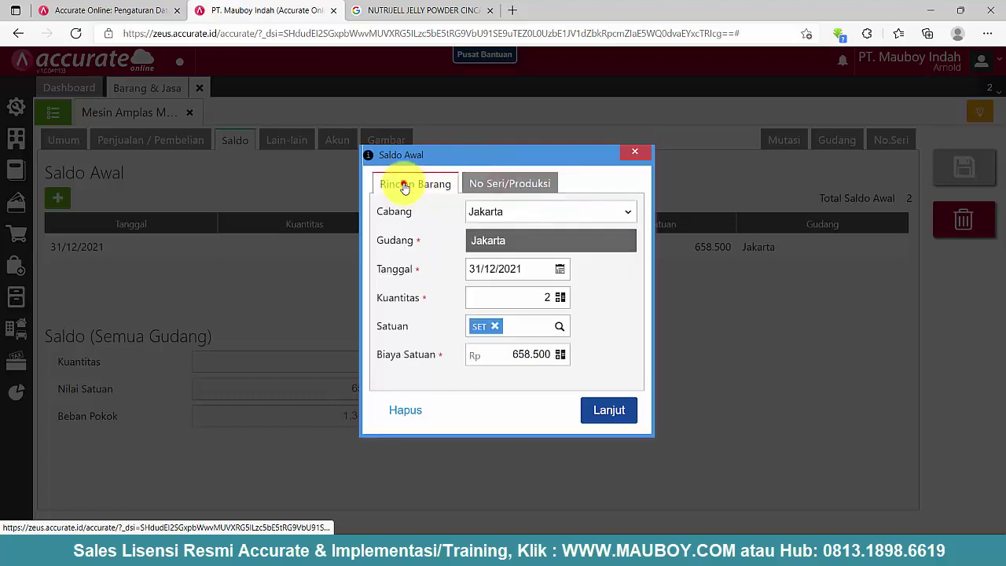
left_click(636, 154)
left_click(188, 116)
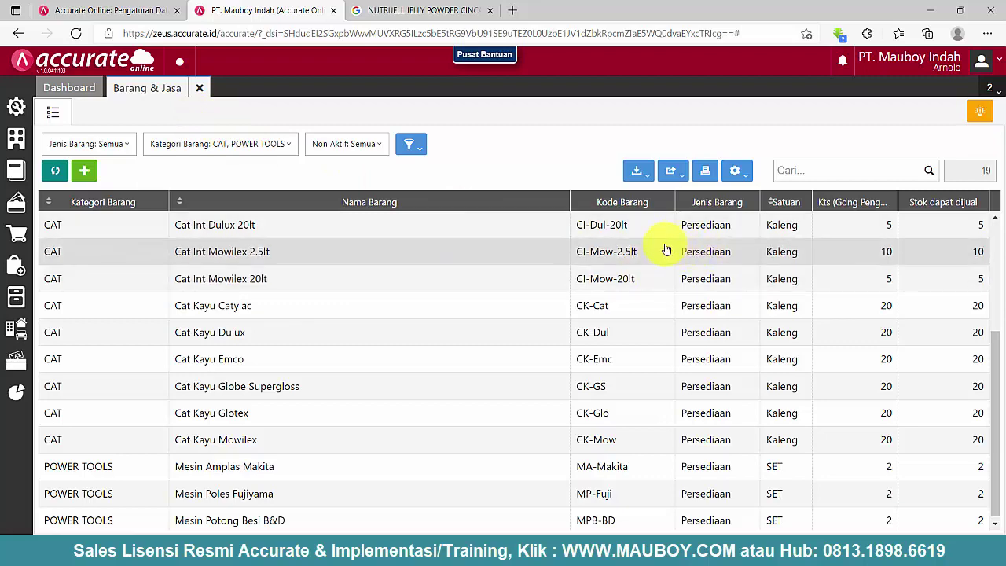
- Switch to File Explorer and look through the Excel files of the 09.Data Expired Date folder inside Daftar Barang
left_click(510, 548)
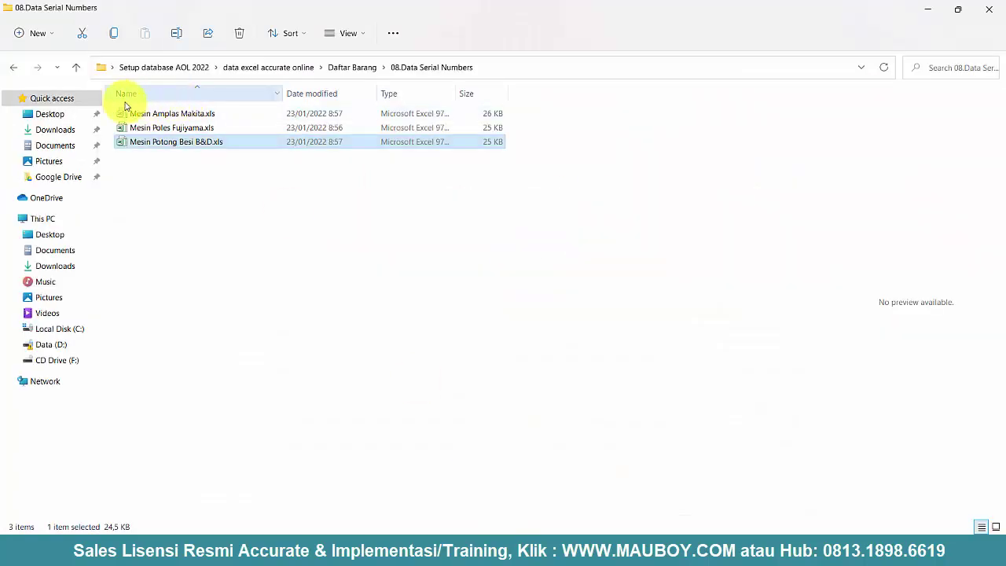
left_click(13, 68)
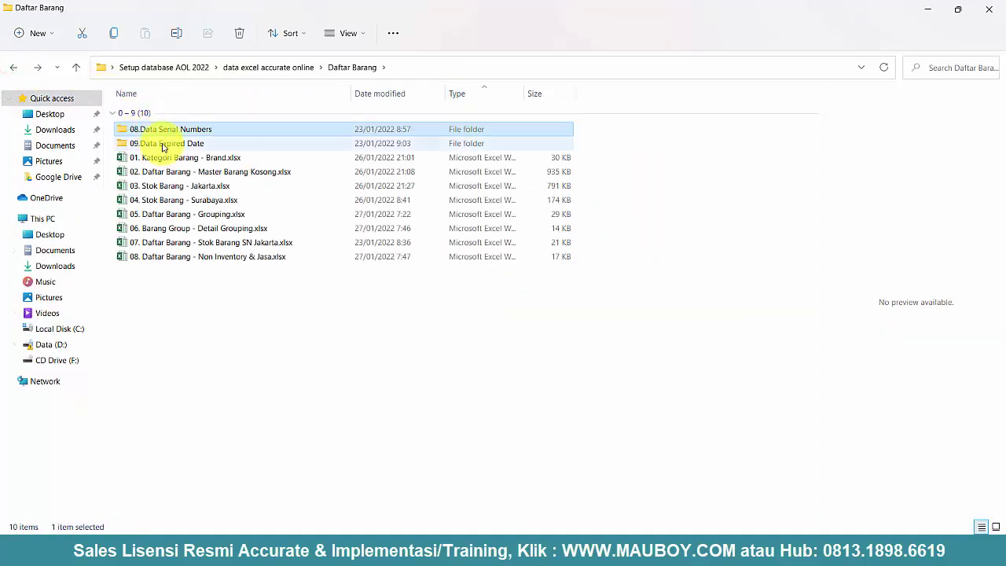
left_click(165, 129)
left_click(168, 143)
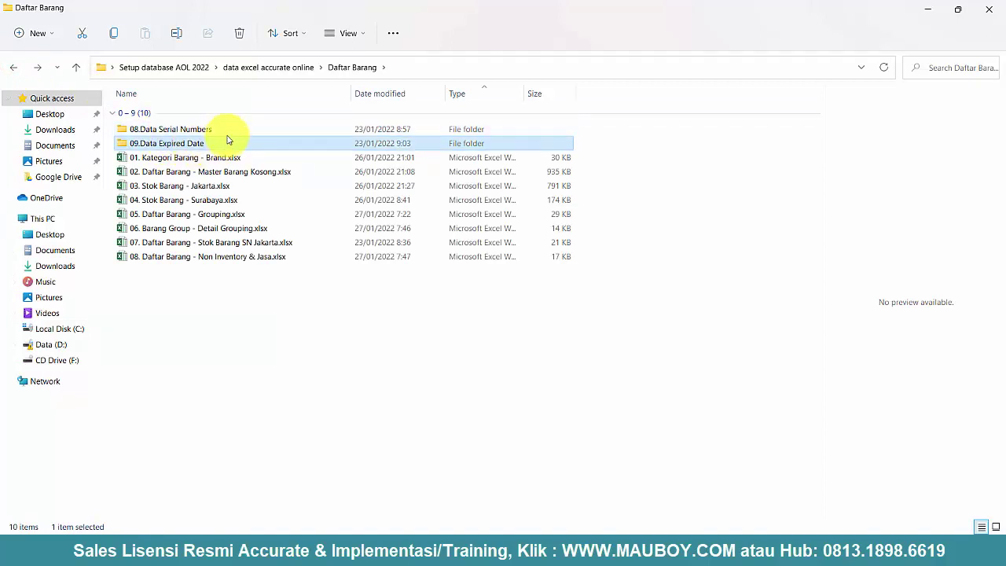
double_click(168, 144)
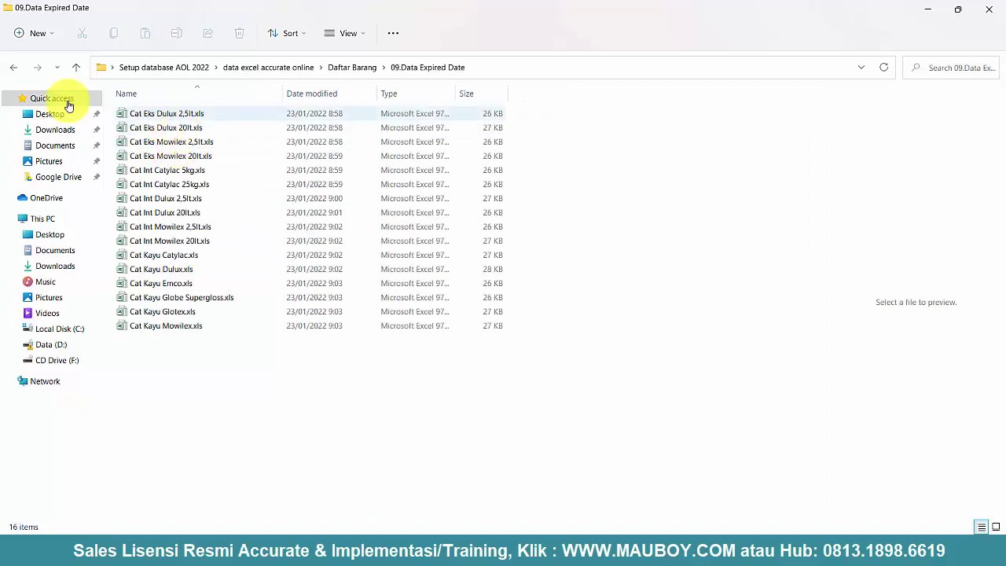
left_click(12, 69)
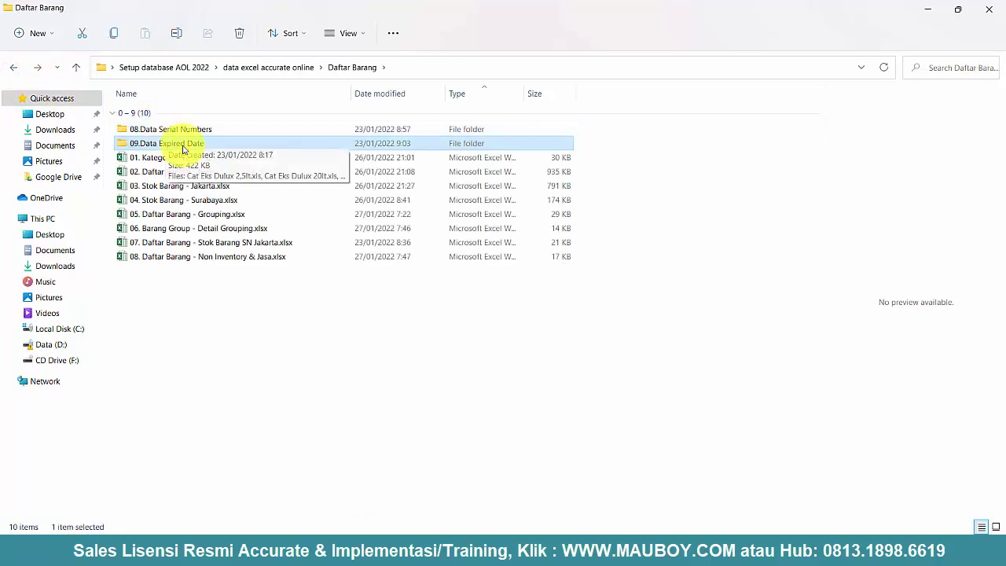
- Review the serial numbers in Mesin Amplas Makita.xls from 08.Data Serial Numbers, close the workbook and switch back to Accurate Online
double_click(196, 132)
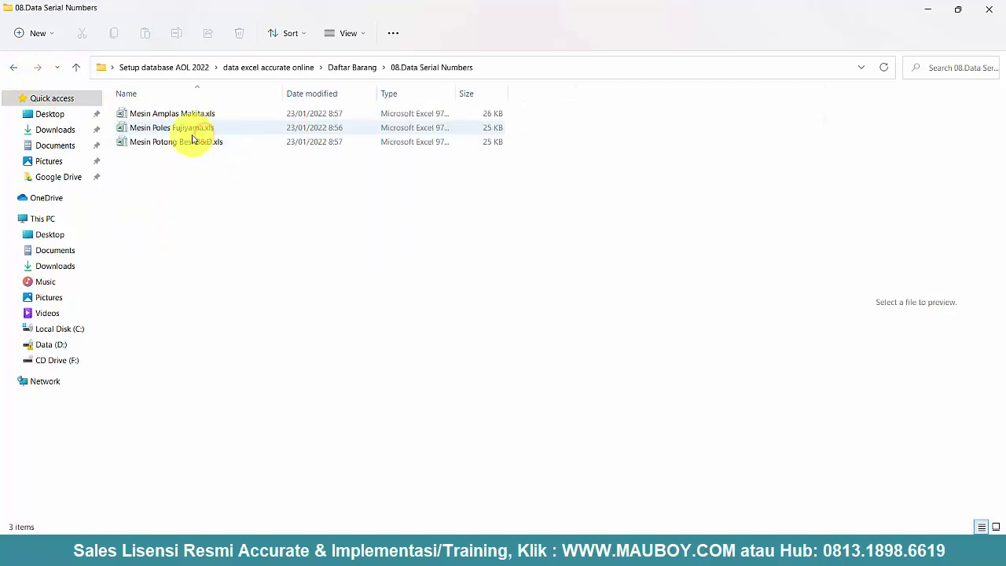
double_click(175, 115)
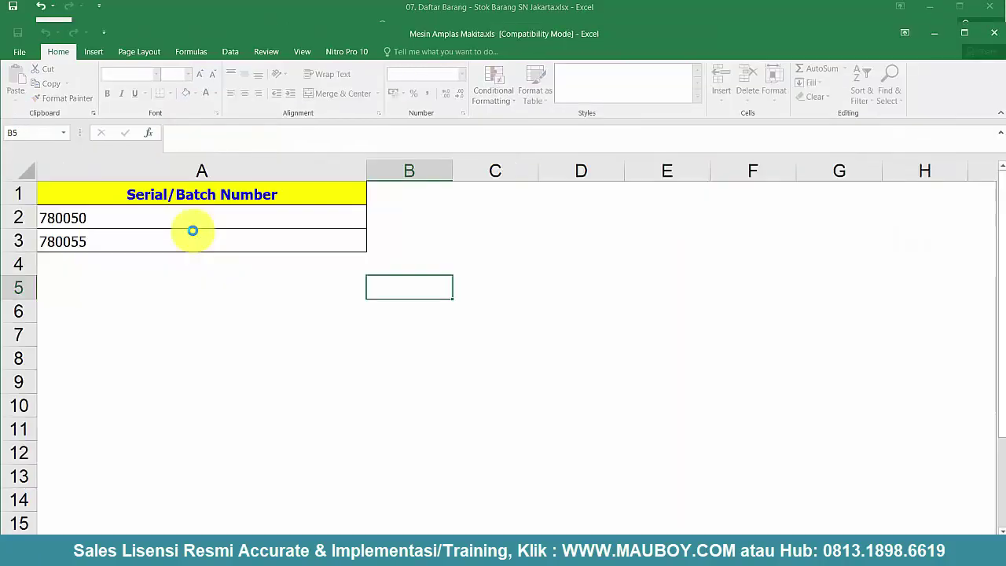
left_click_drag(105, 218, 106, 242)
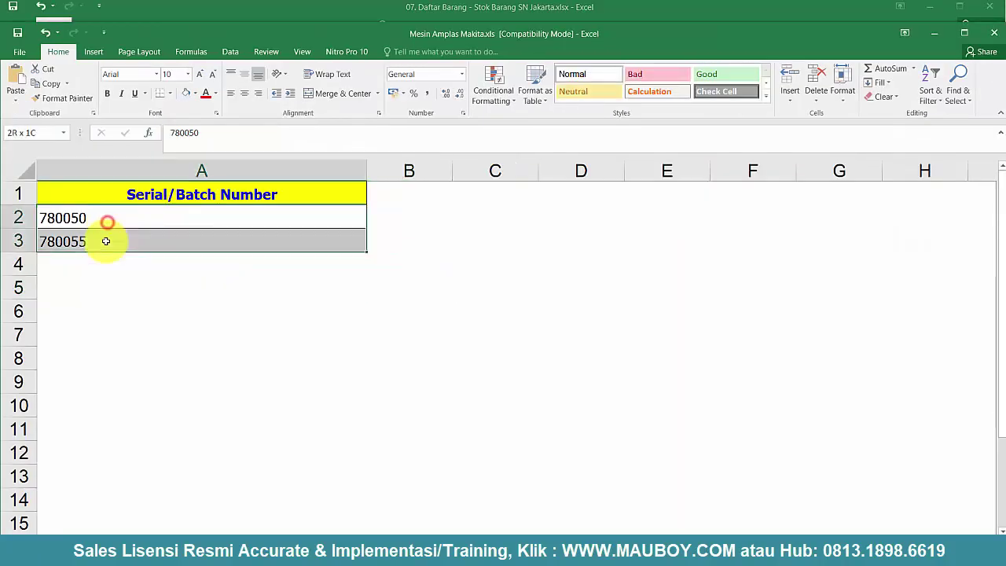
left_click(995, 37)
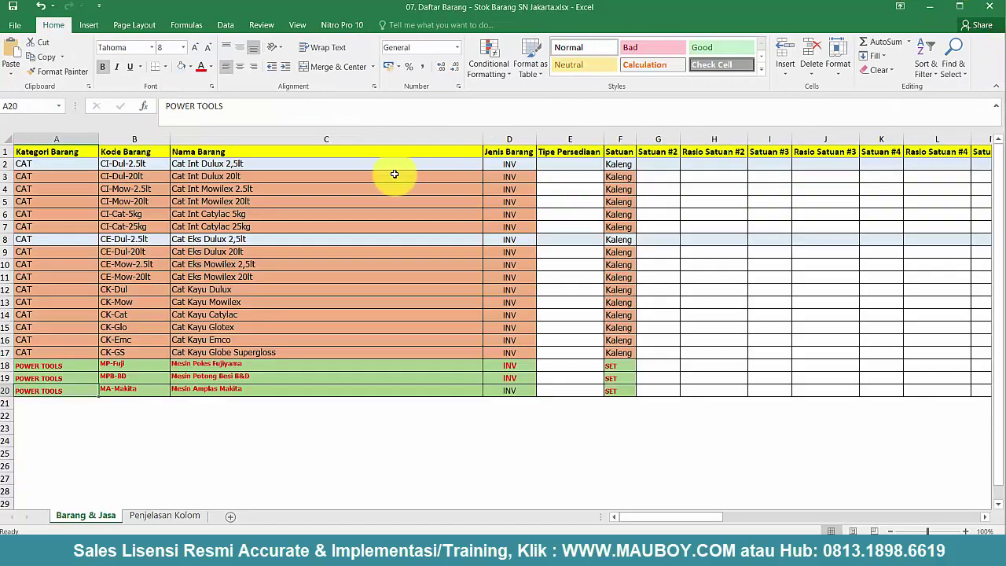
left_click(394, 173)
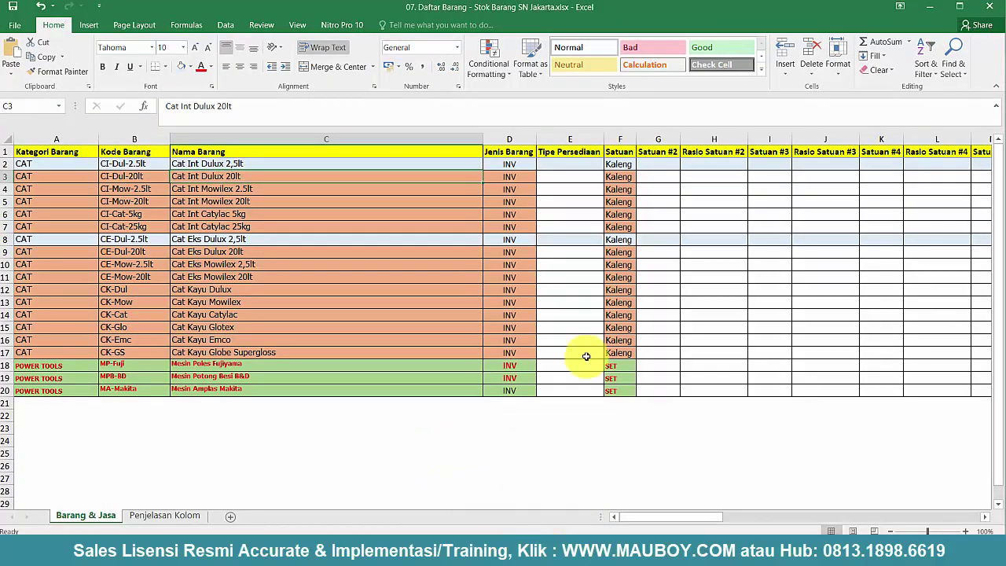
left_click(934, 7)
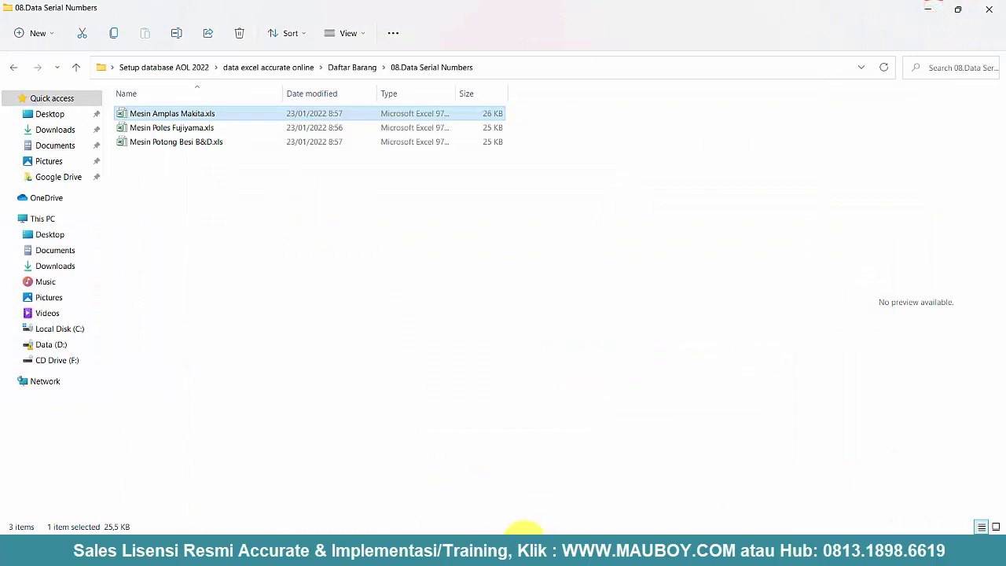
left_click(556, 540)
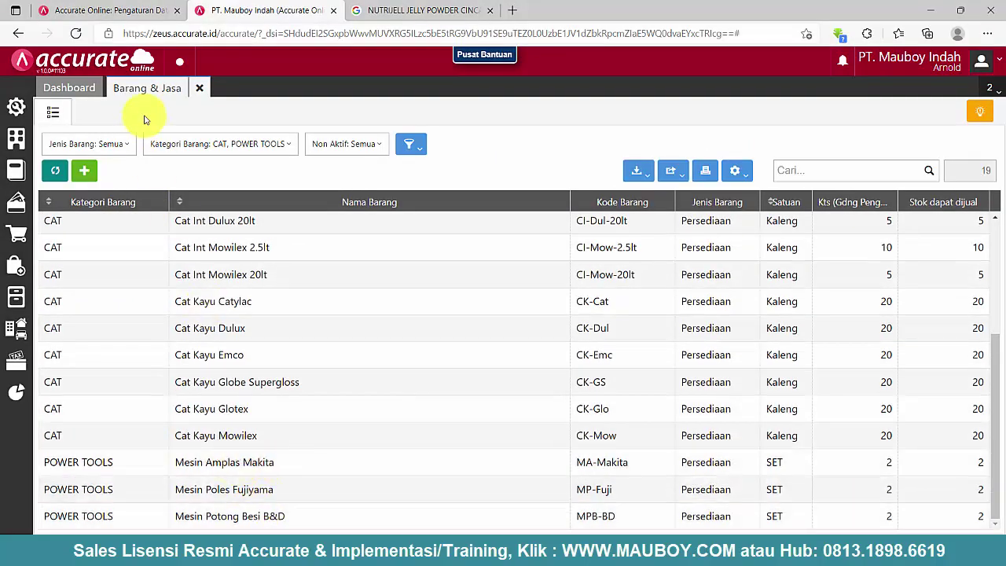
- Open the Jakarta opening balance entry of Mesin Amplas Makita and show its No Seri/Produksi data
left_click(254, 468)
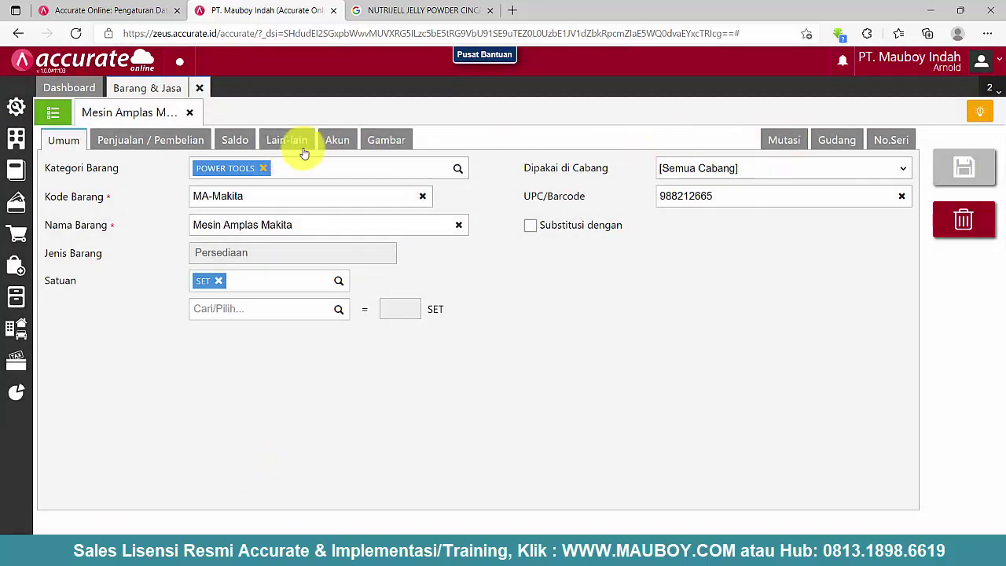
left_click(239, 148)
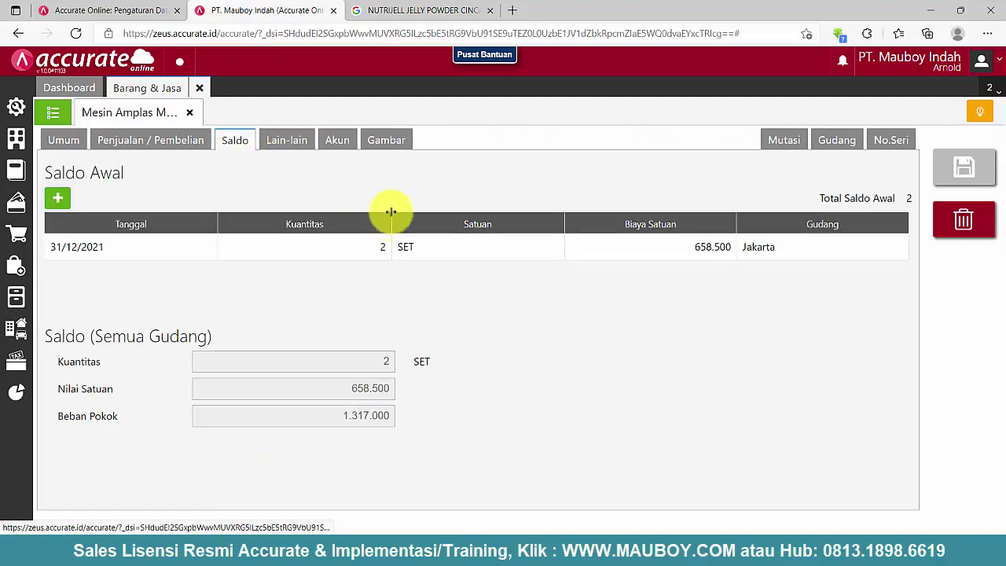
left_click(438, 262)
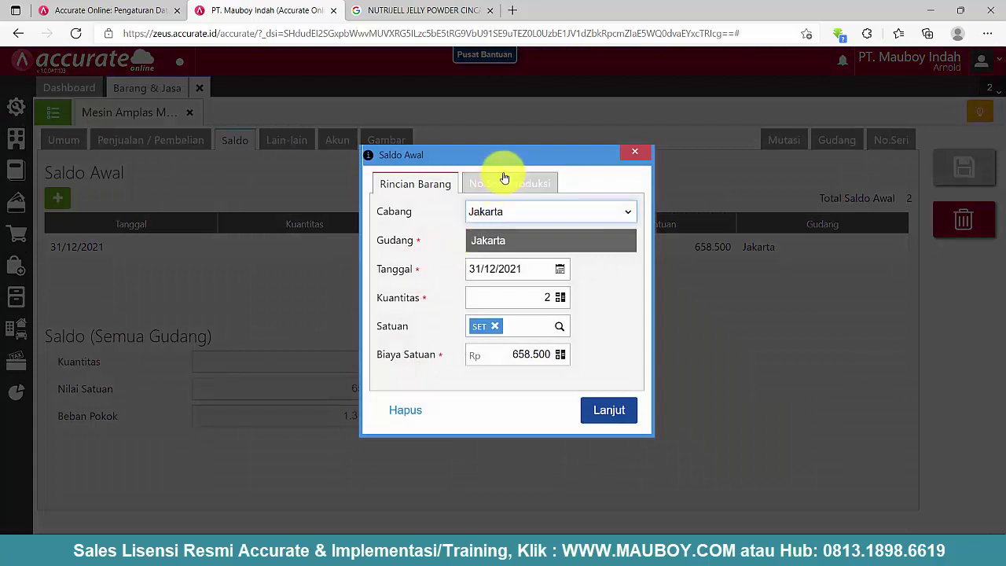
left_click(509, 184)
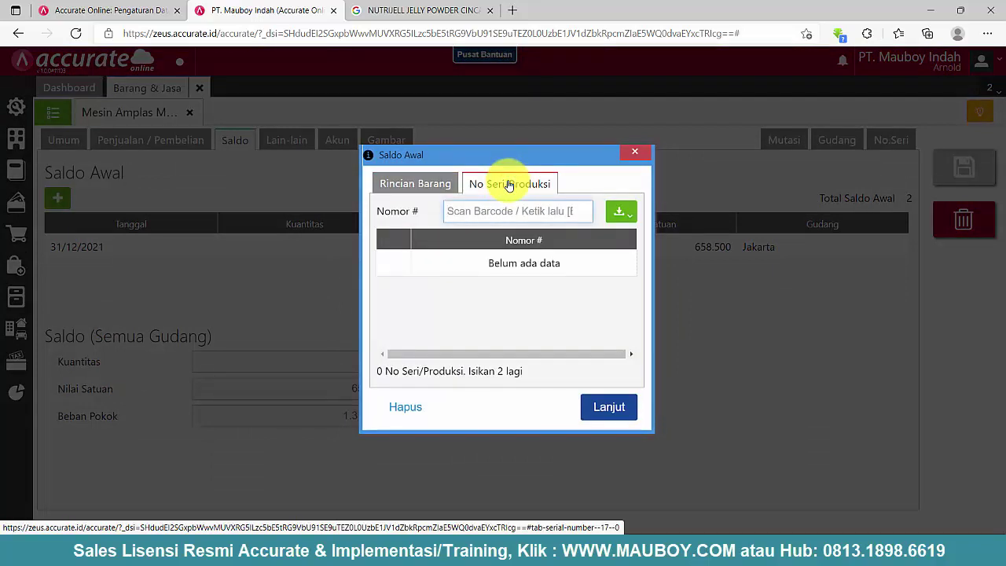
- Import the serial numbers into the entry from Mesin Amplas Makita.xls in 08.Data Serial Numbers and save the item
left_click(626, 214)
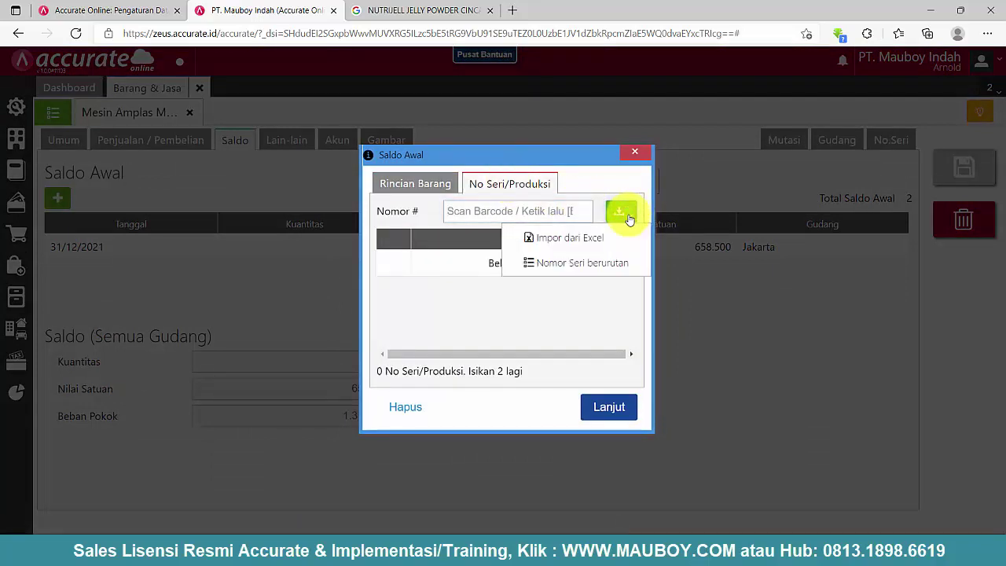
left_click(598, 241)
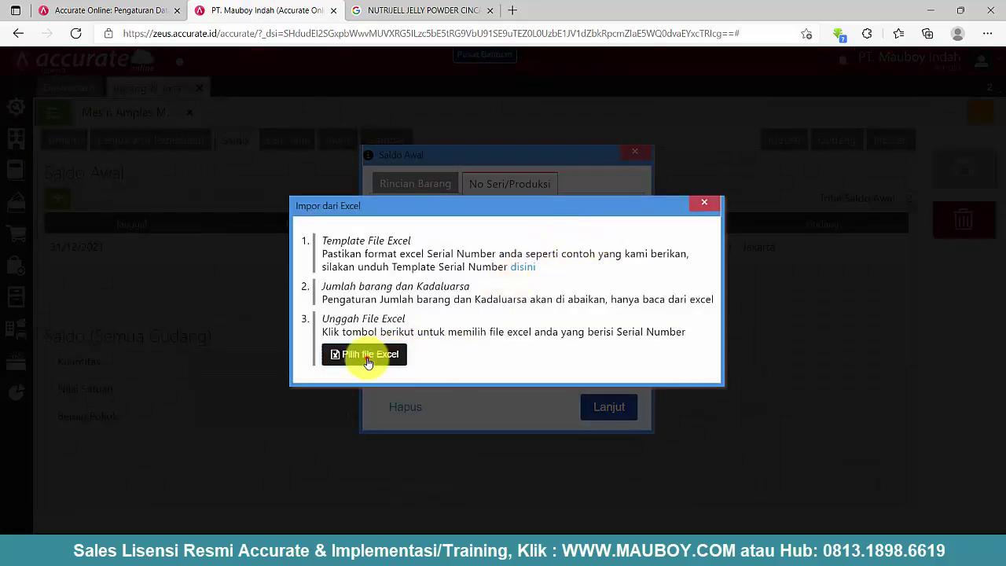
left_click(368, 357)
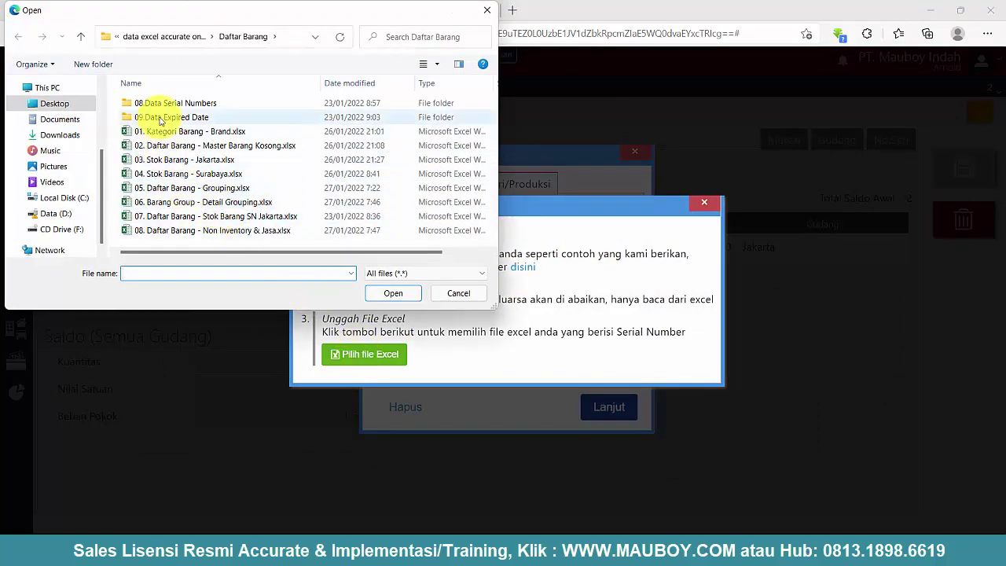
double_click(158, 103)
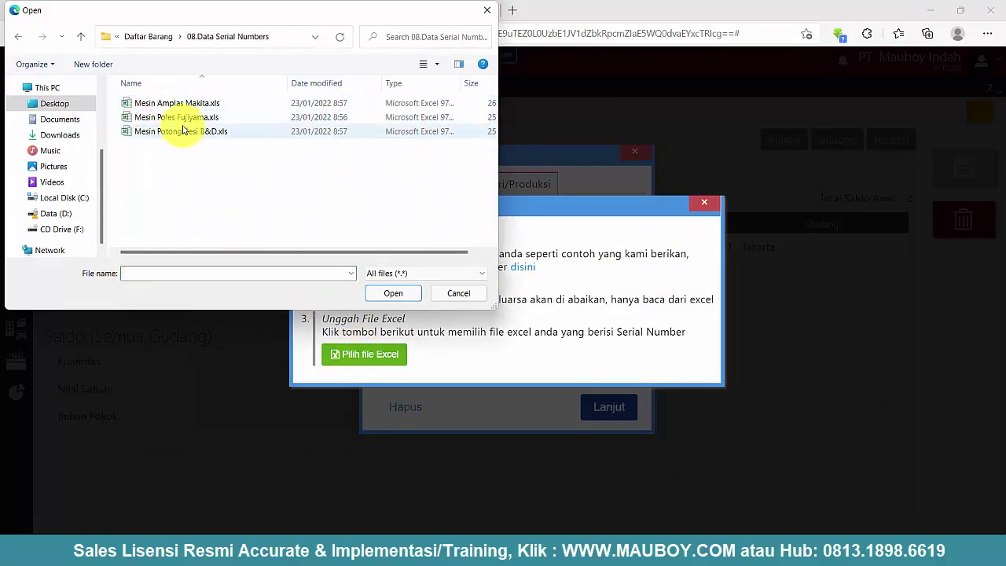
left_click(176, 106)
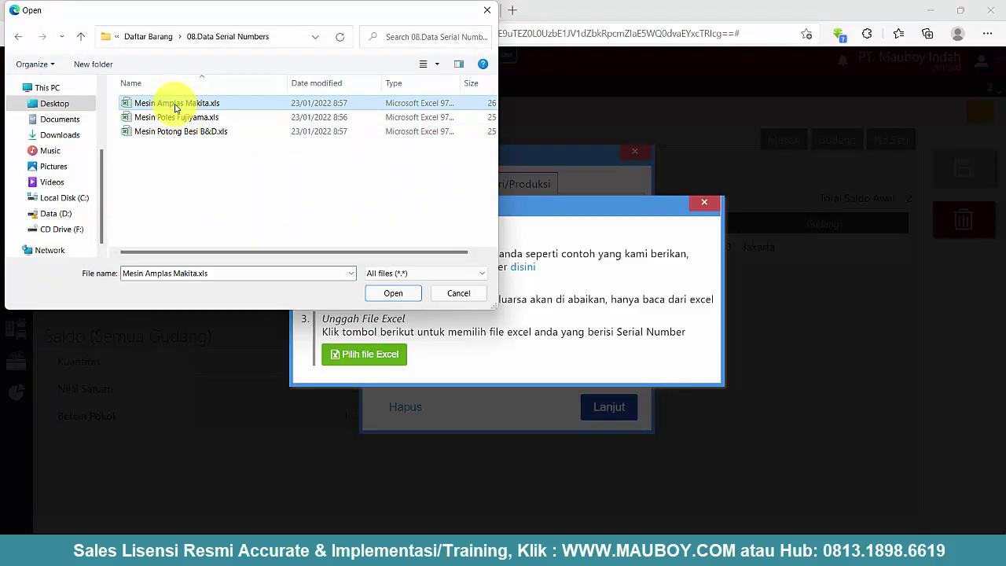
left_click(393, 292)
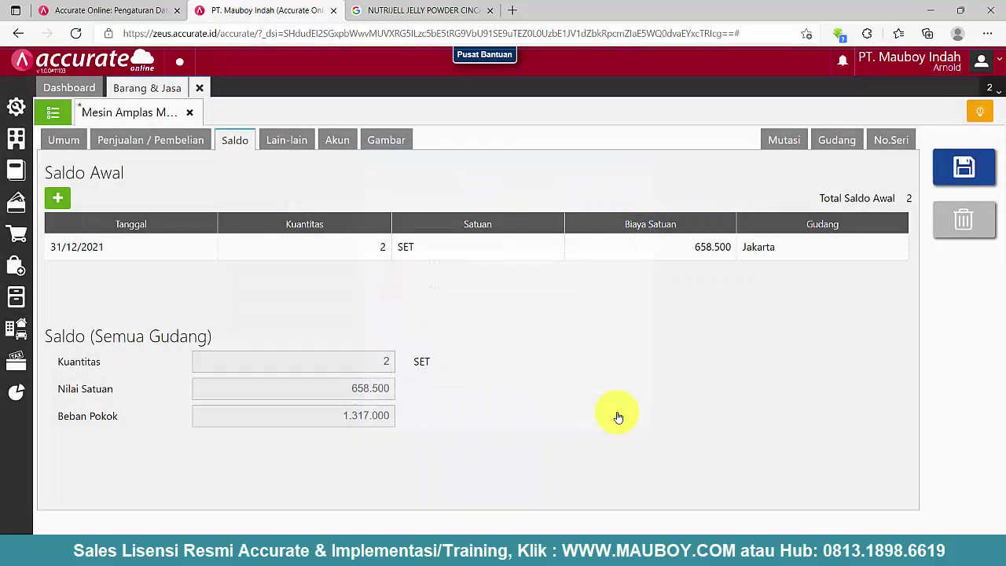
left_click(950, 179)
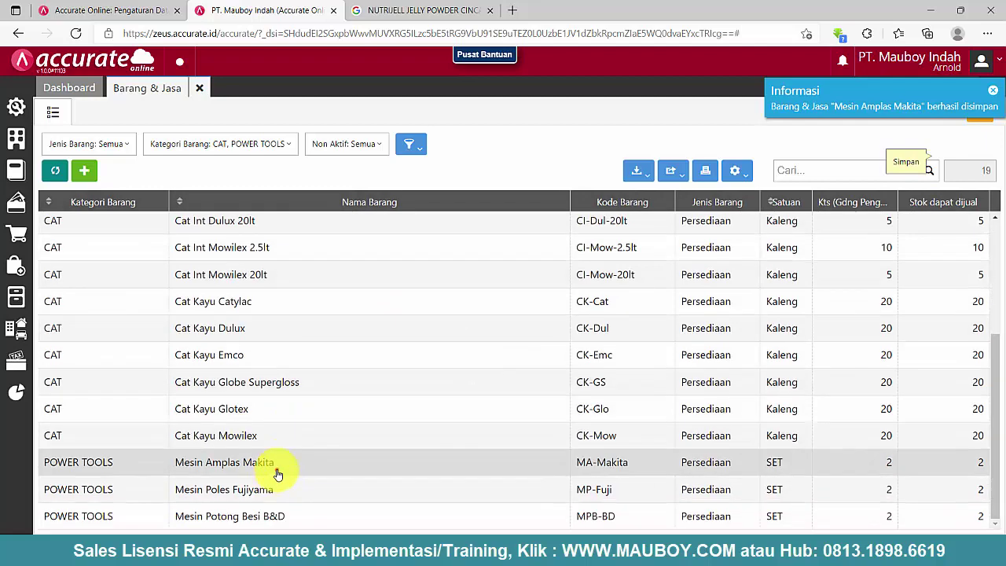
- Reopen the Mesin Amplas Makita opening balance, compare its imported serial numbers with the Kuantitas, and close the item
left_click(277, 471)
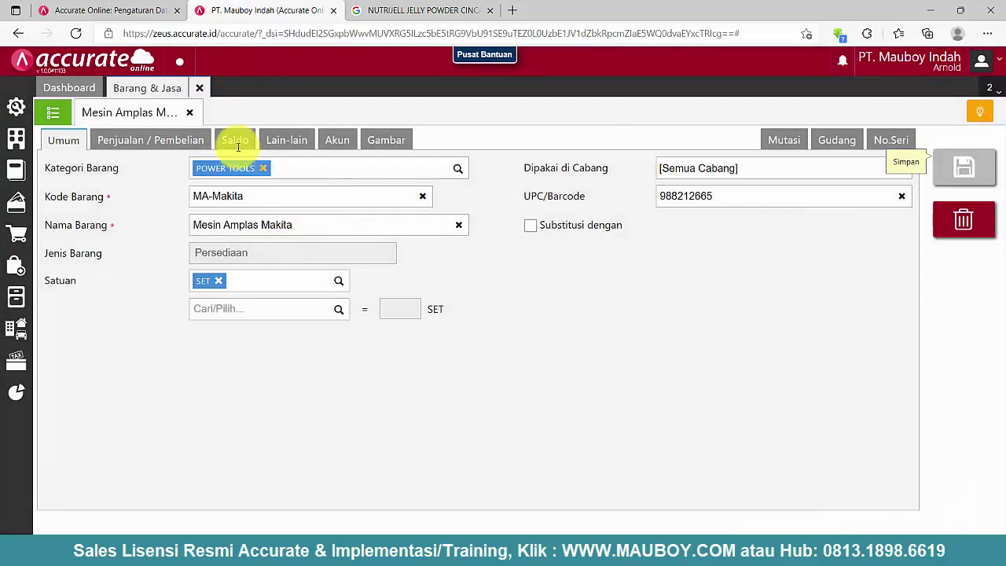
left_click(234, 142)
left_click(461, 253)
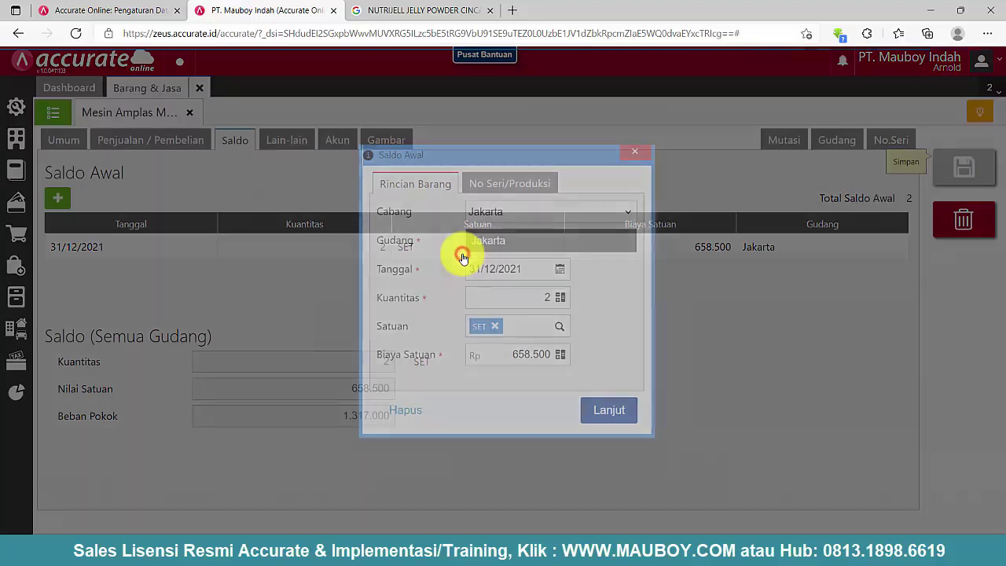
left_click(492, 187)
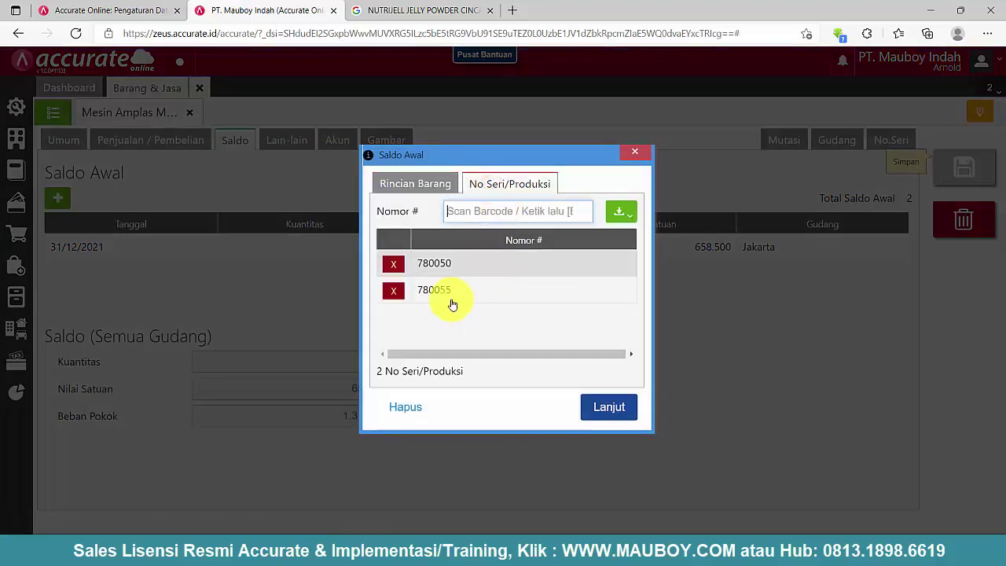
left_click(423, 184)
left_click(532, 299)
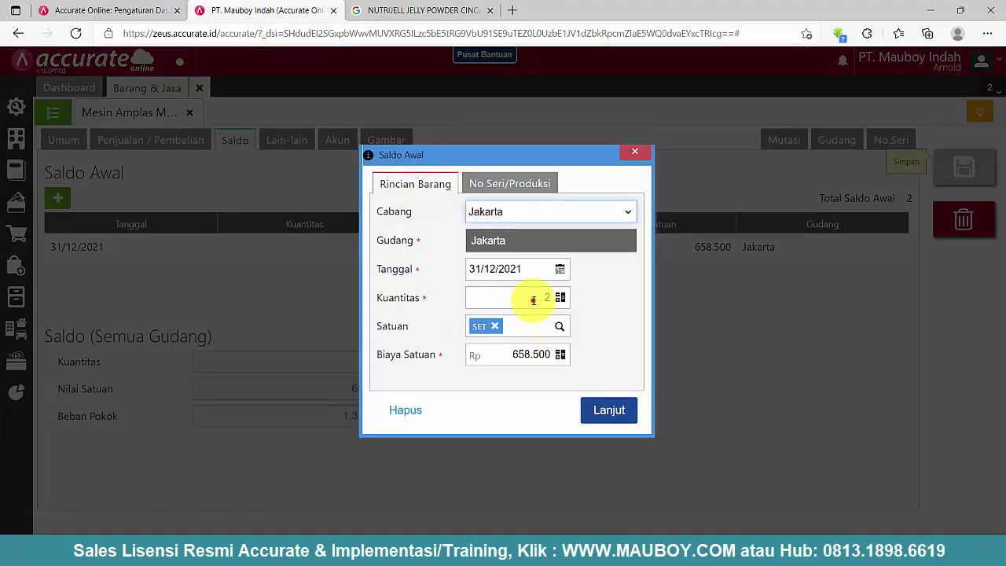
left_click(471, 188)
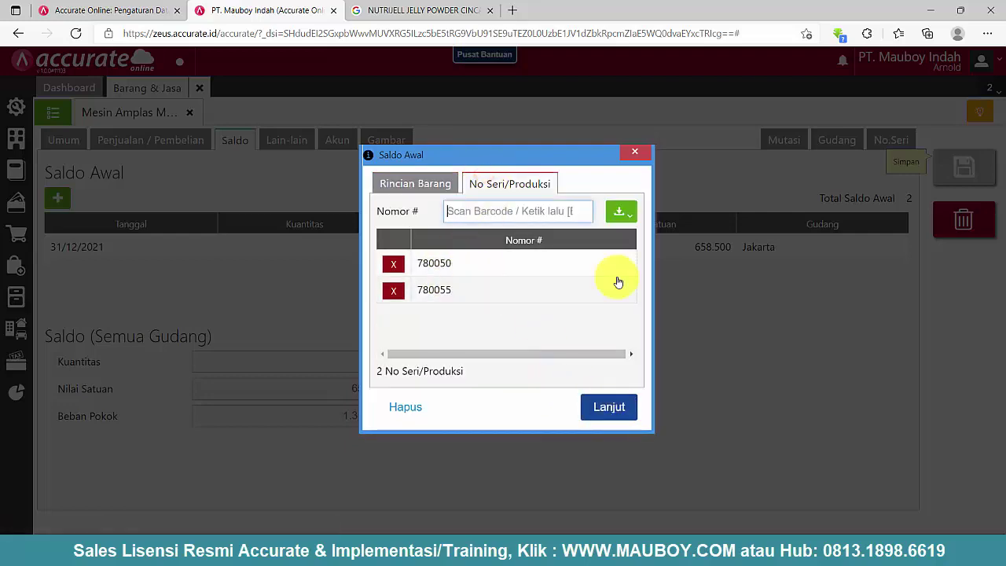
left_click(636, 152)
left_click(188, 115)
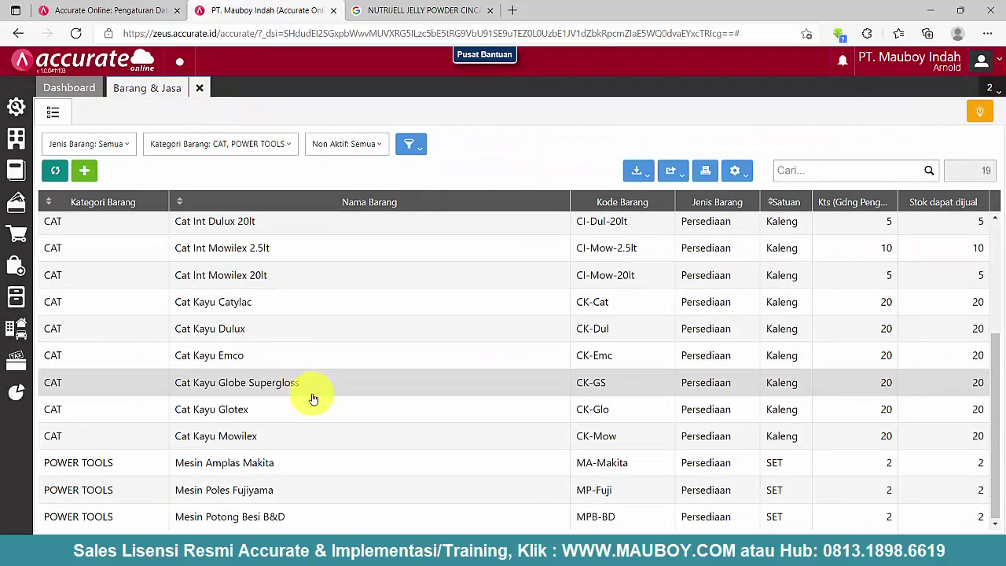
- Open the Jakarta opening balance entry of Mesin Poles Fujiyama and show its No Seri/Produksi data
left_click(266, 492)
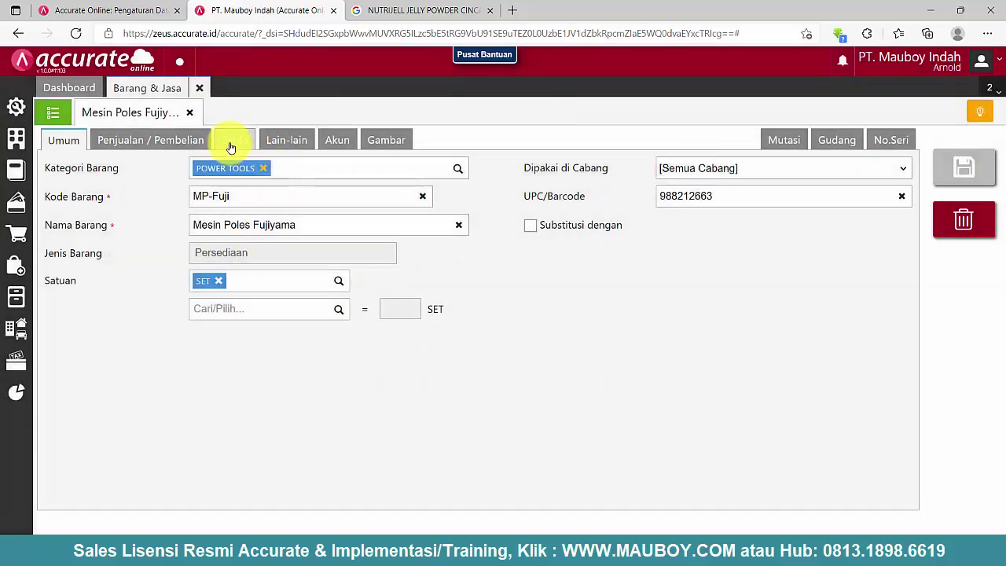
left_click(230, 143)
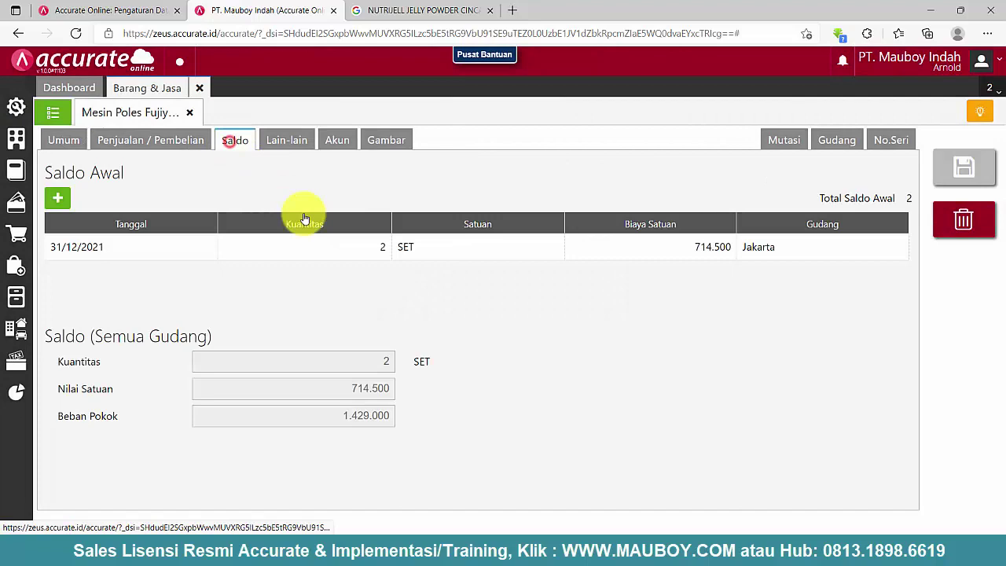
double_click(478, 252)
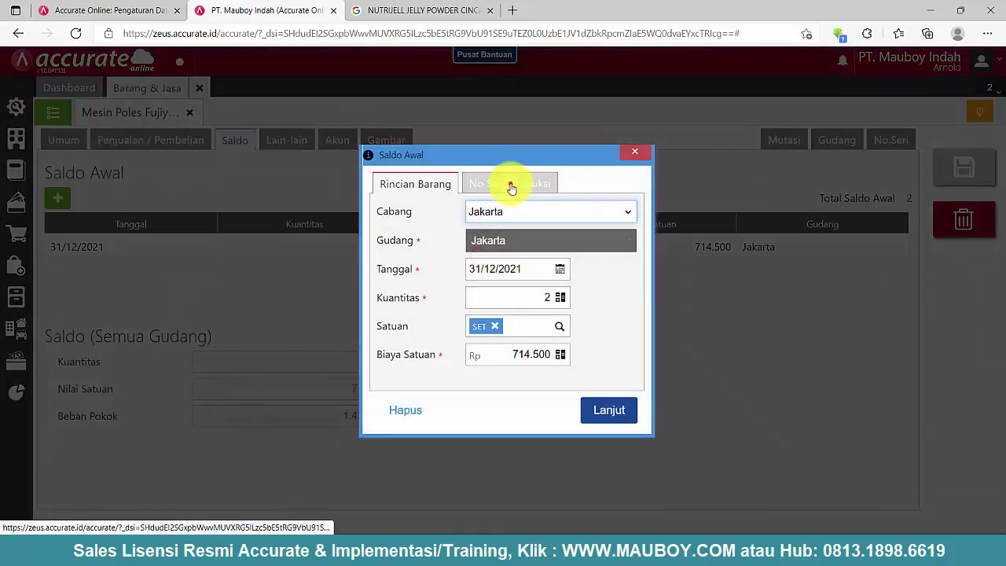
left_click(511, 187)
- Import the serial numbers into the Mesin Poles Fujiyama opening balance entry from Mesin Poles Fujiyama.xls in 08.Data Serial Numbers
left_click(621, 212)
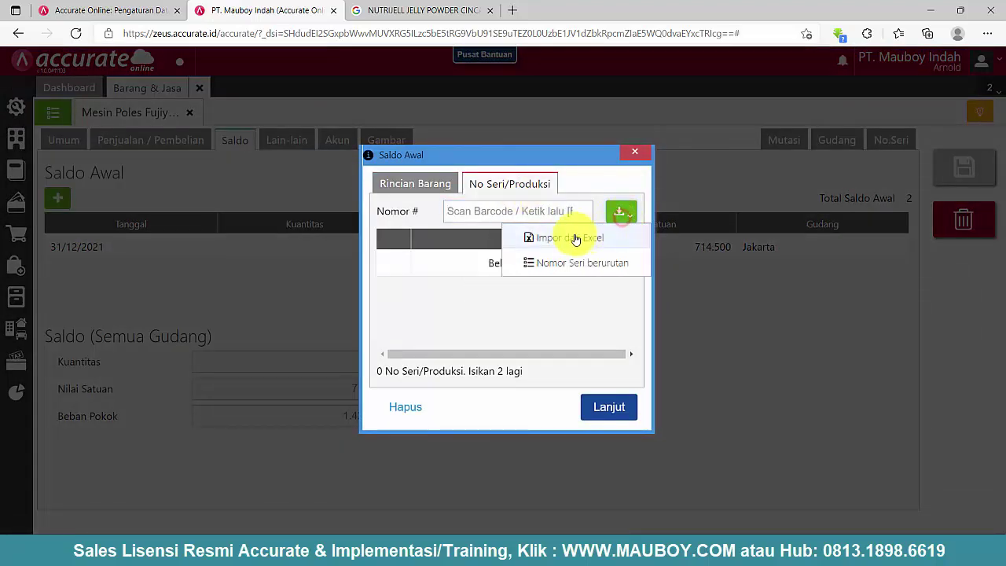
left_click(573, 237)
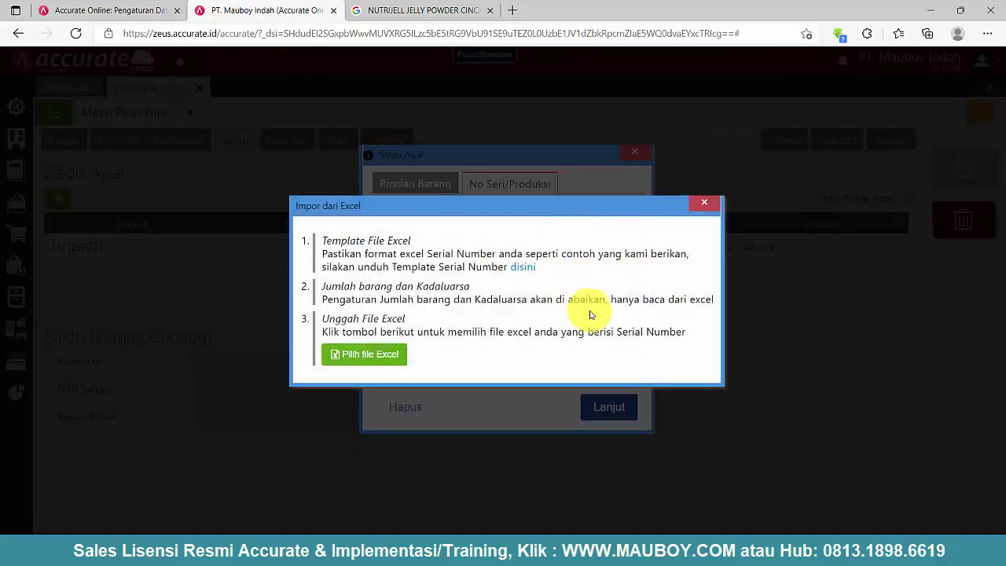
left_click(374, 354)
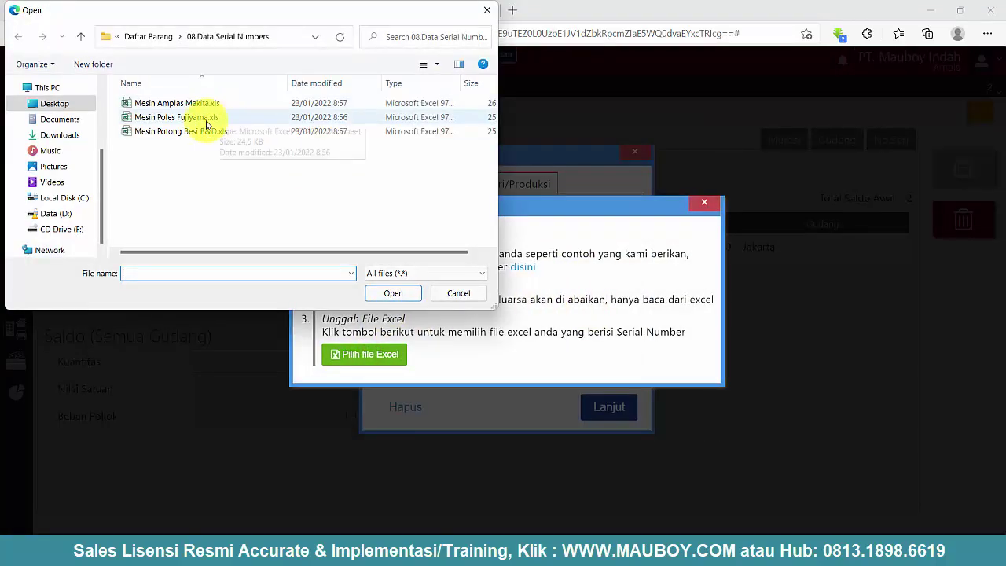
left_click(201, 118)
left_click(392, 292)
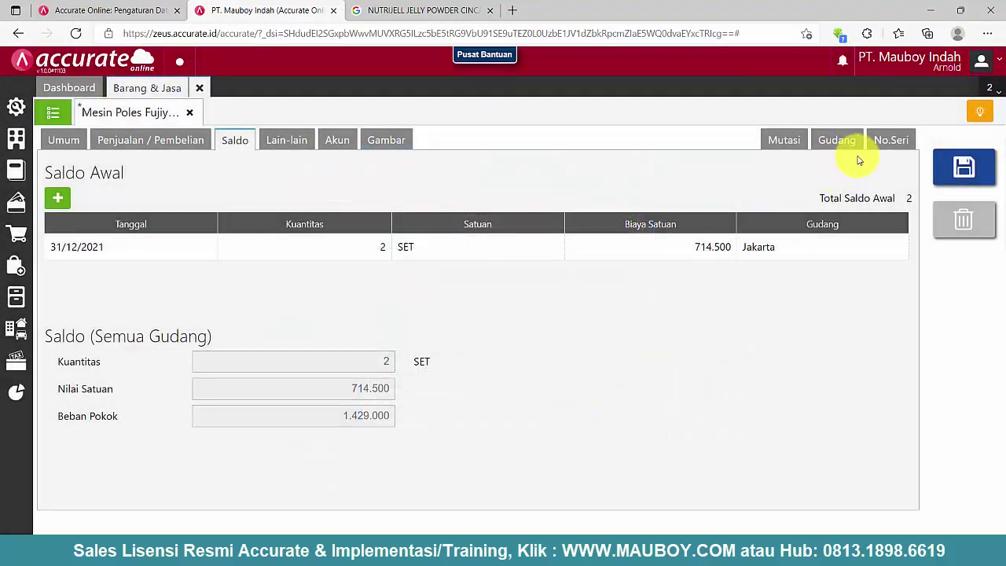
- Refresh the No.Seri list of Mesin Poles Fujiyama and save the item
left_click(888, 140)
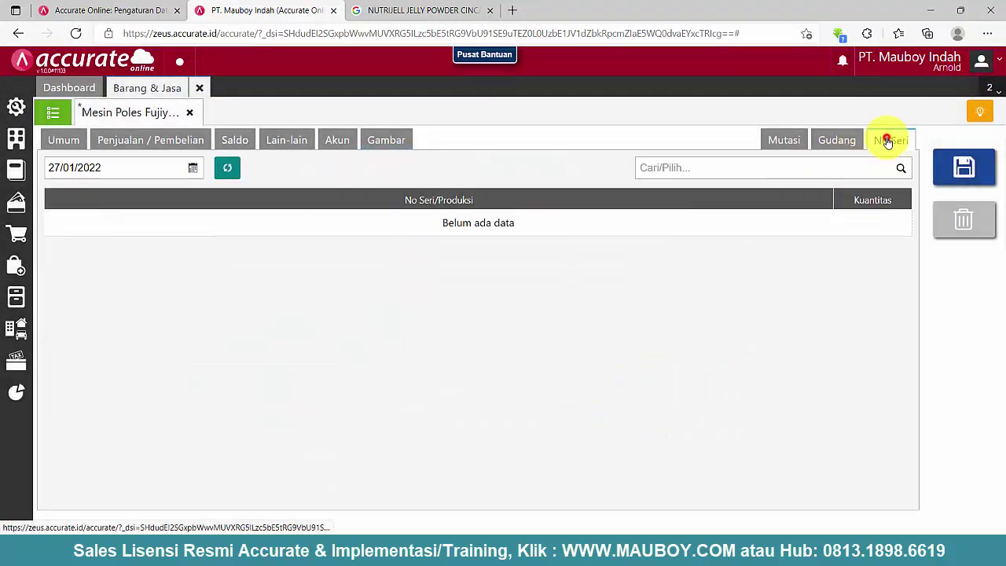
left_click(228, 168)
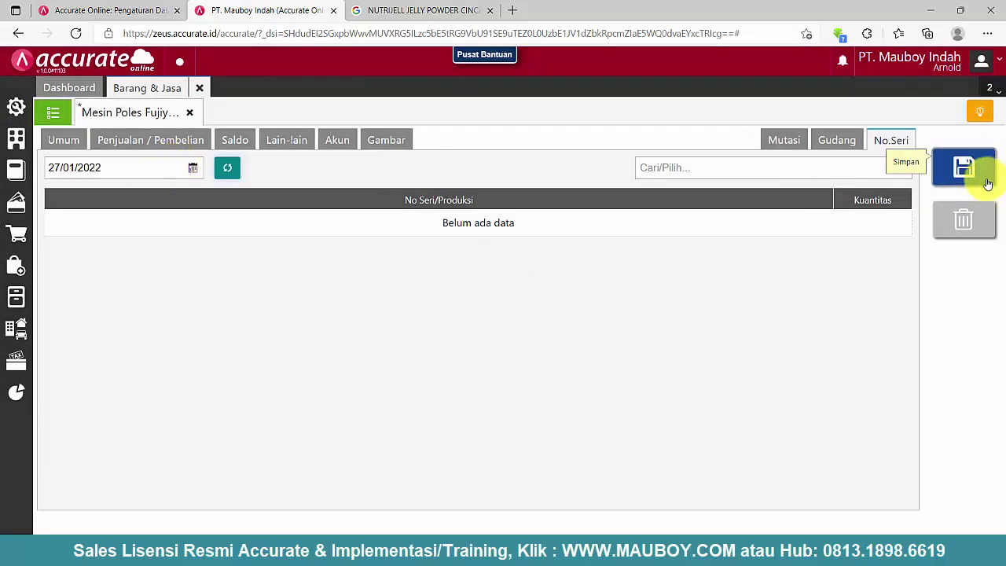
left_click(986, 182)
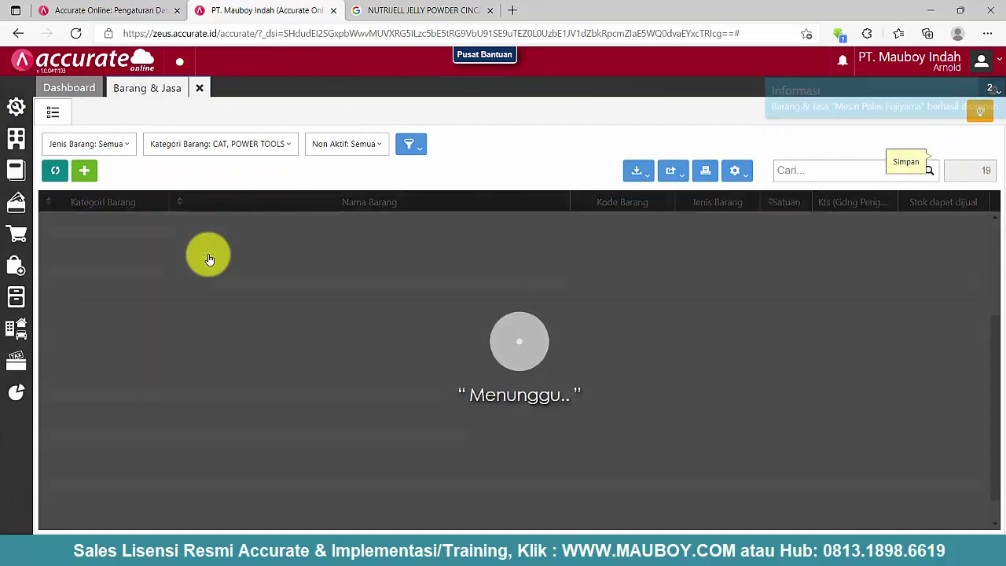
- View the No Seri/Produksi data in the opening balance of Mesin Potong Besi B&D and close the item without changes
scroll(357, 420, "down", 1)
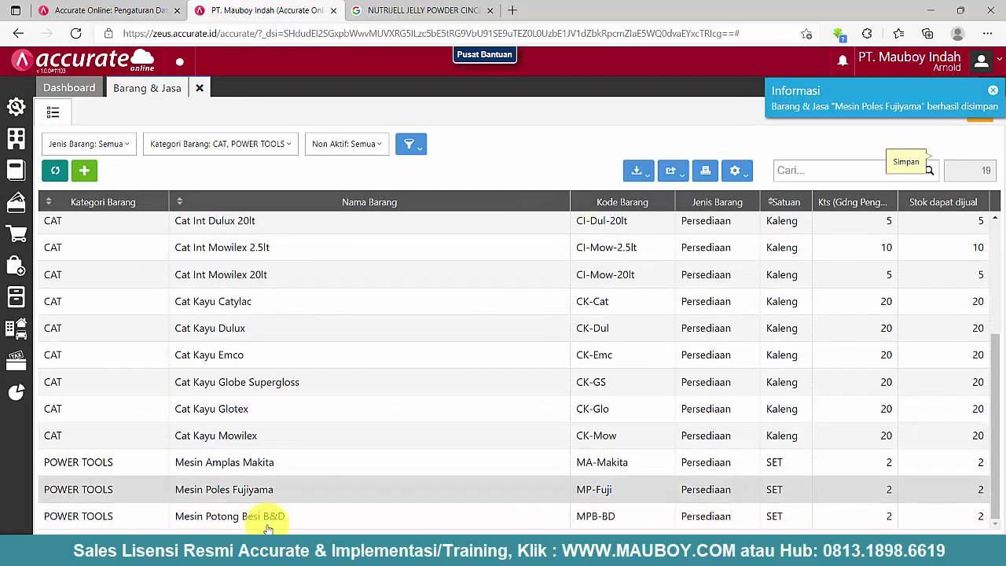
left_click(262, 517)
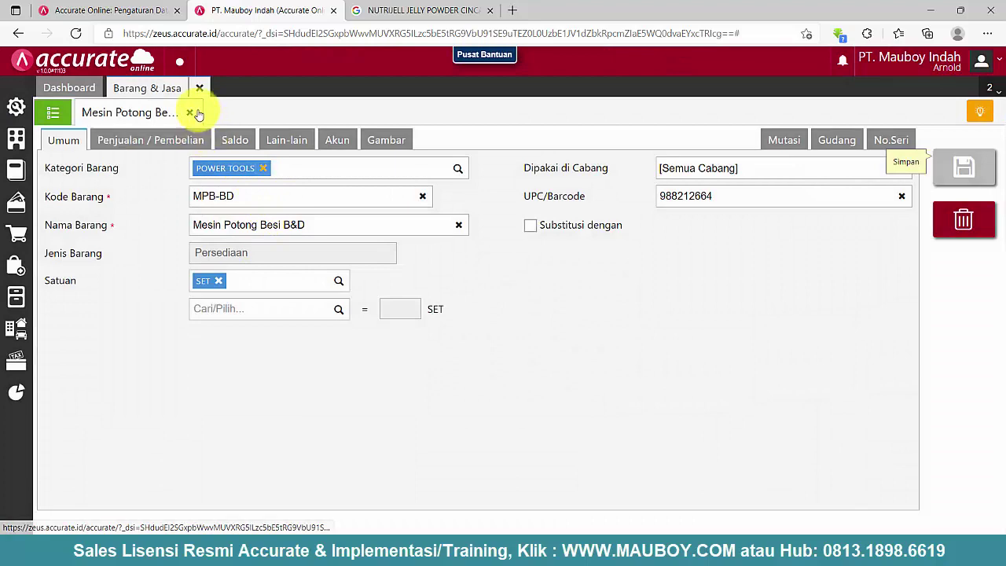
left_click(234, 140)
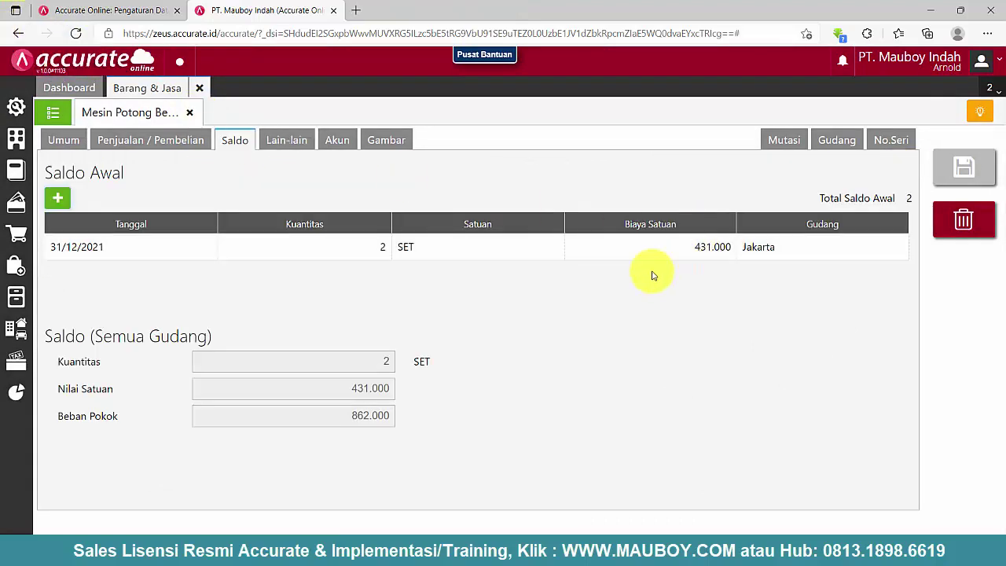
left_click(583, 248)
left_click(518, 184)
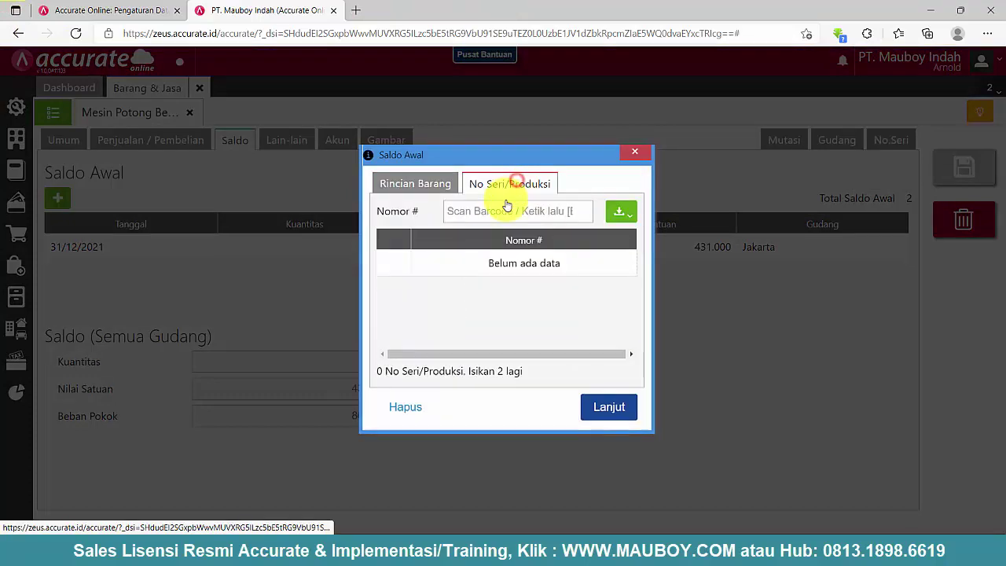
left_click(636, 154)
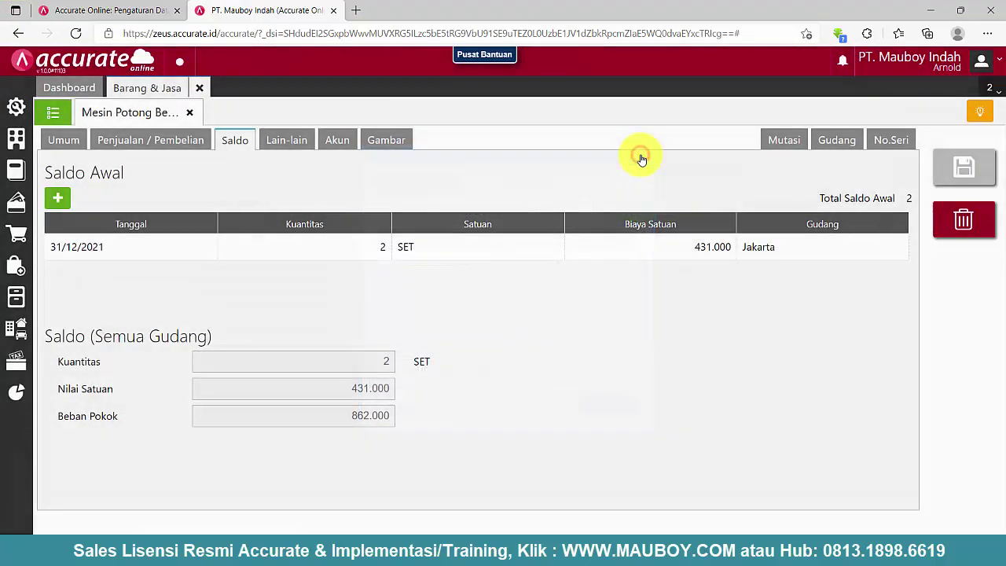
left_click(190, 114)
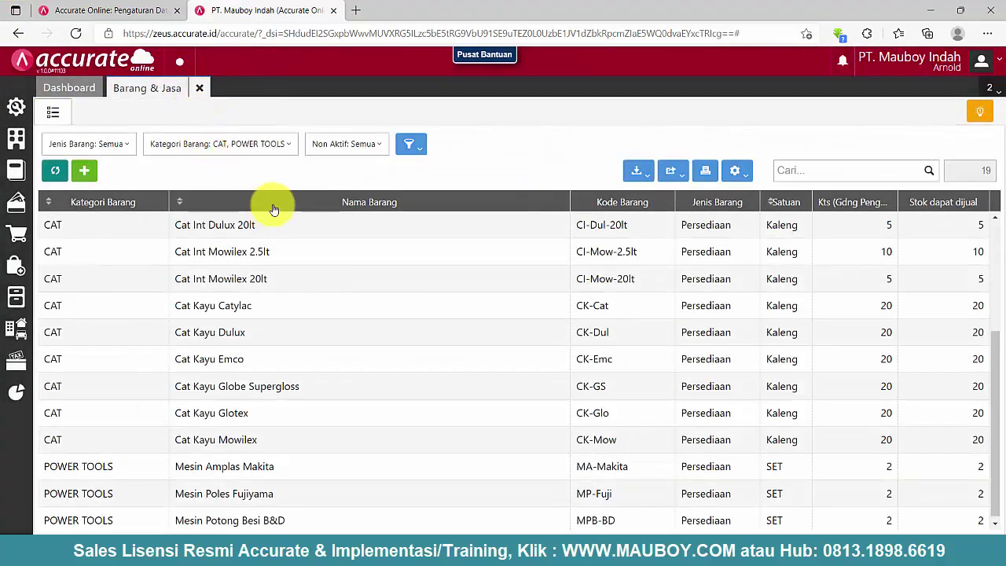
- Start a new Pengisian Nomor Seri entry and review the available Tipe Transaksi options
left_click(13, 298)
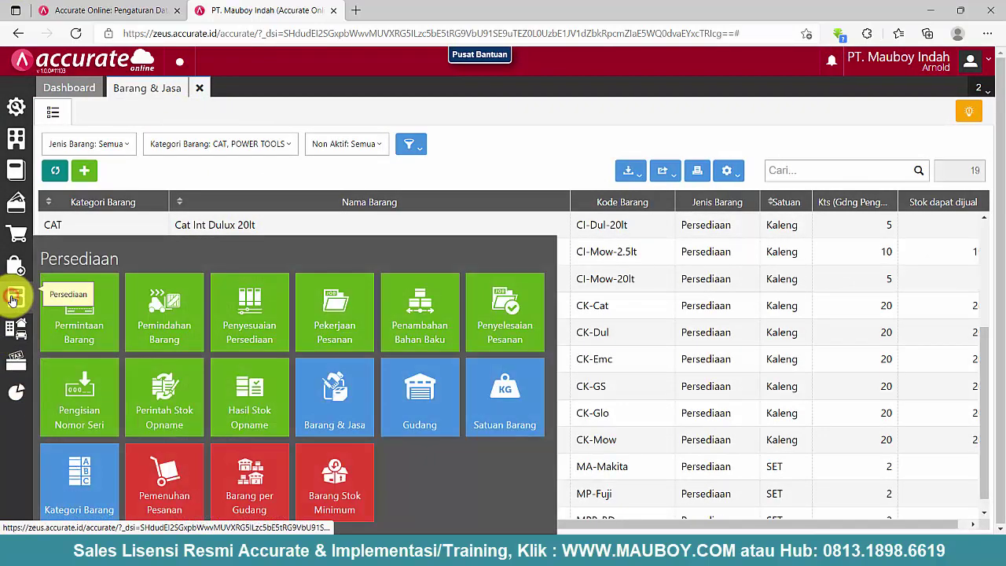
left_click(91, 415)
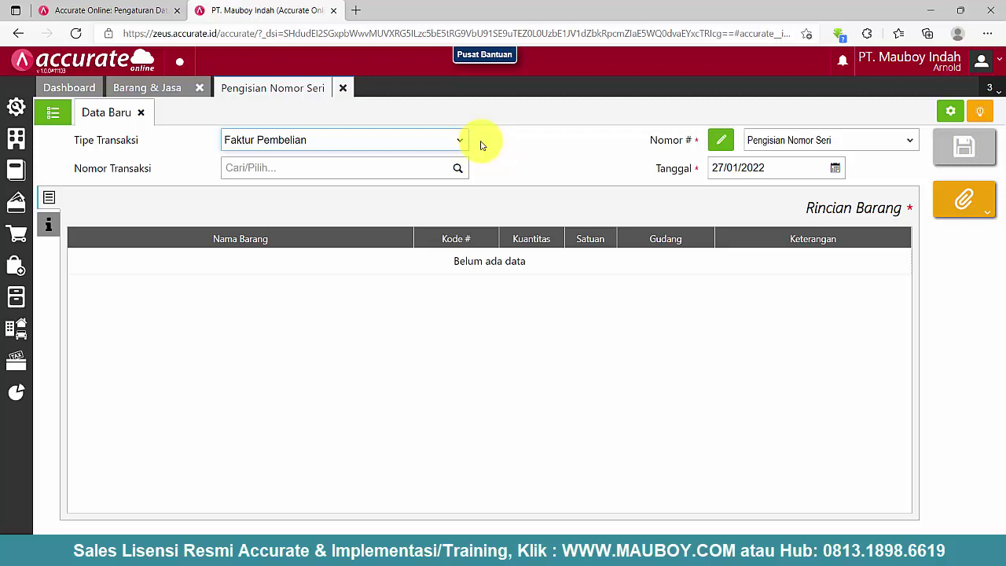
left_click(456, 139)
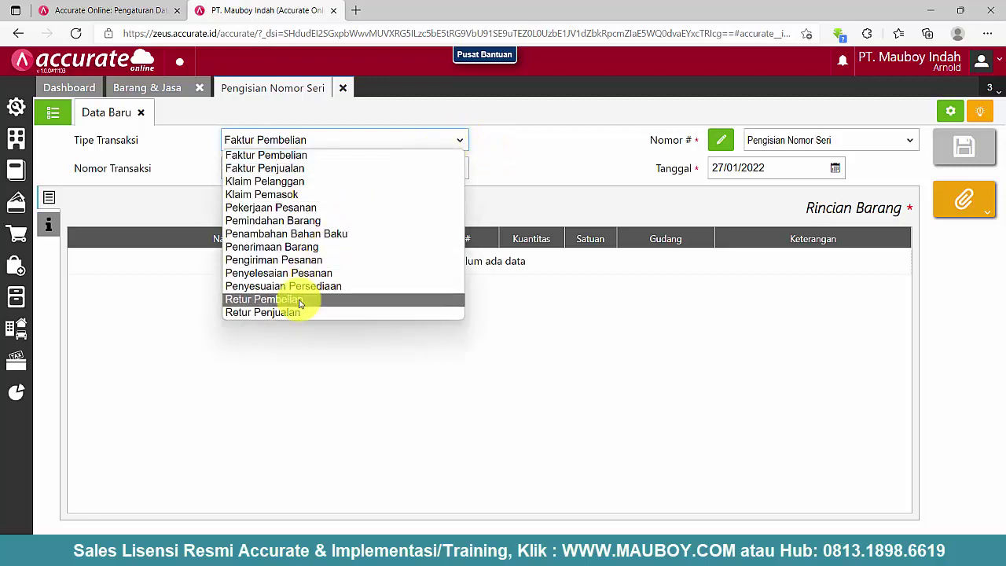
- Open Cat Int Mowilex 20lt in Barang & Jasa and examine its opening balance
left_click(165, 86)
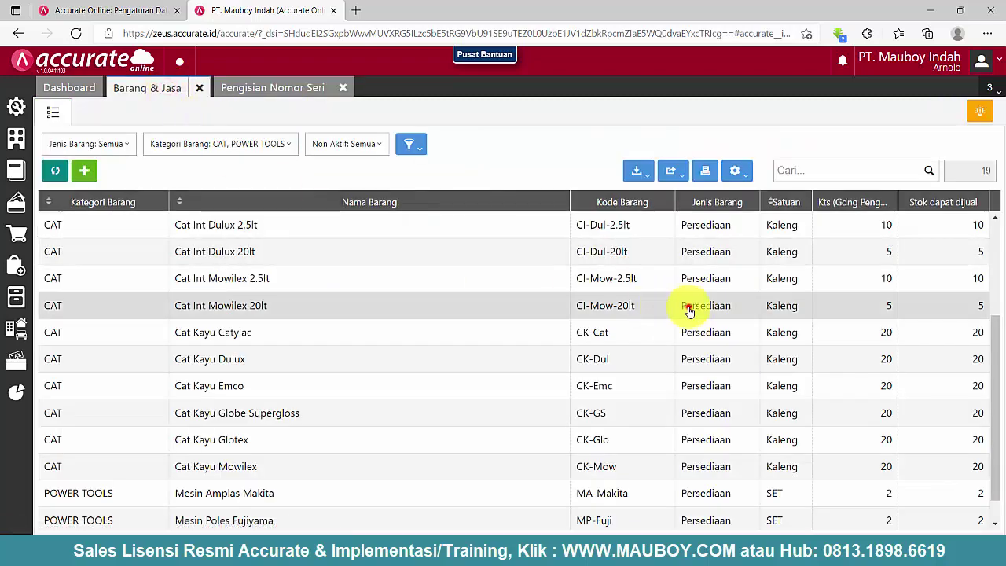
left_click(689, 308)
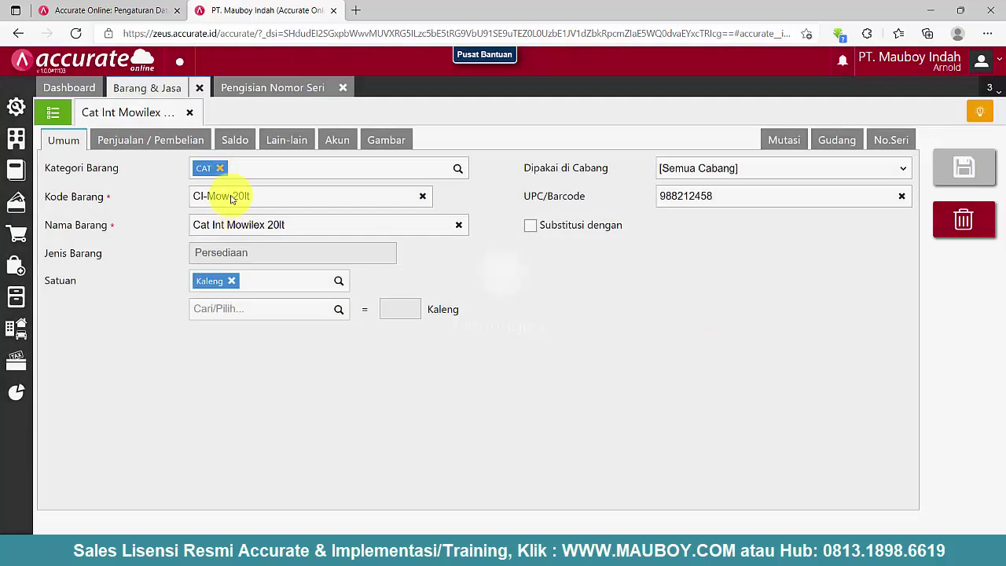
left_click(233, 140)
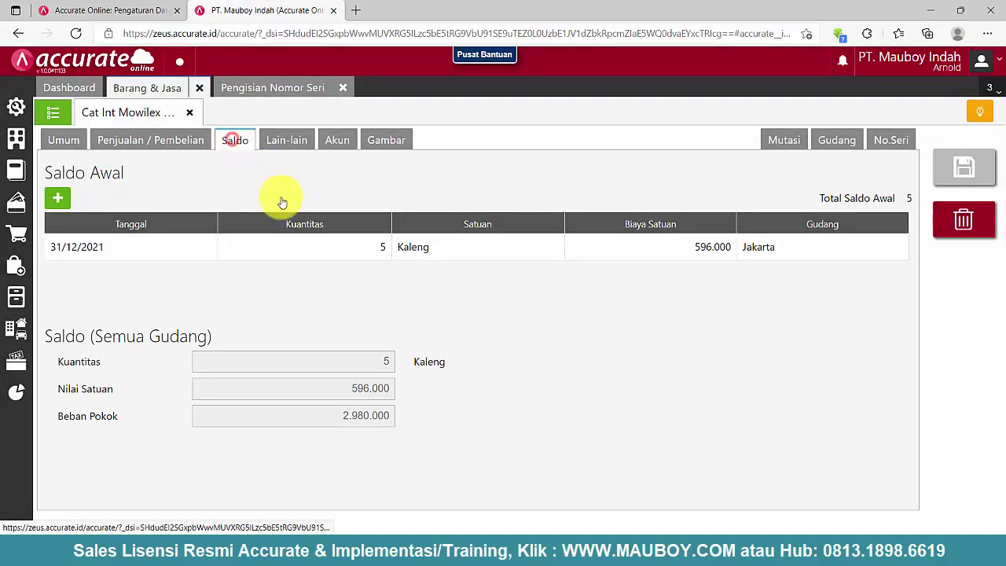
- In the new Pengisian Nomor Seri entry, set Tipe Transaksi to Penyesuaian Persediaan and Tanggal to 31/12/2021
left_click(260, 88)
left_click(359, 140)
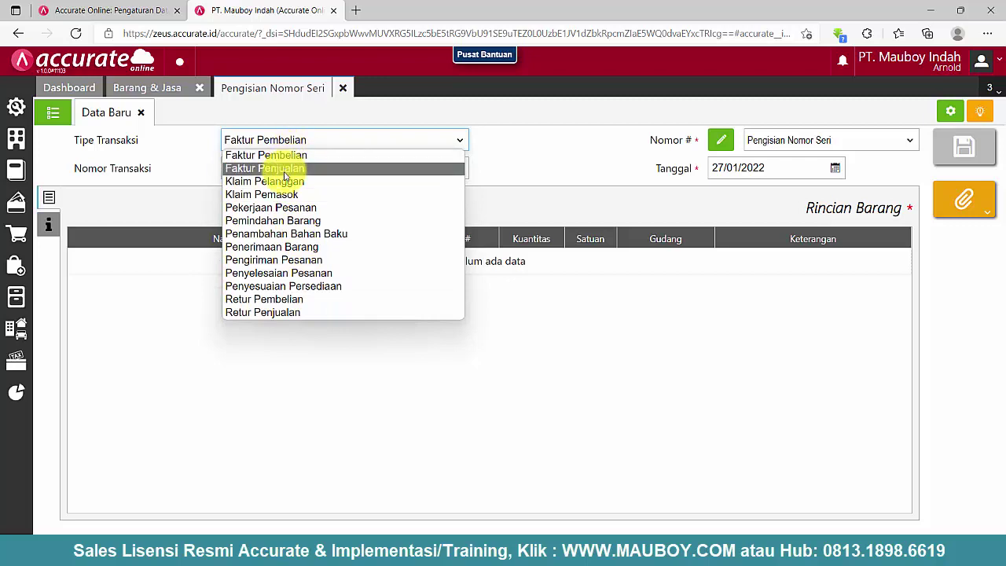
left_click(268, 286)
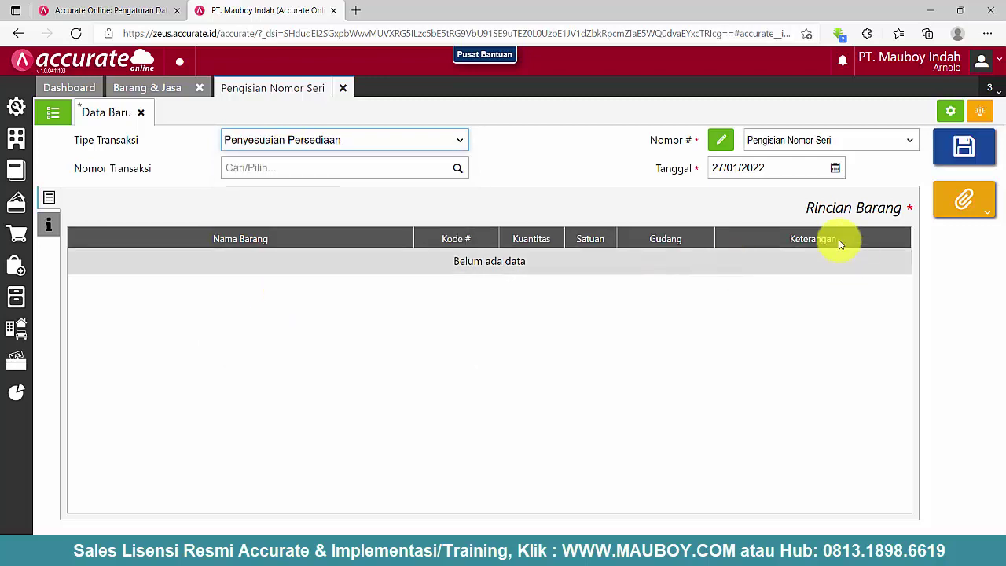
left_click(834, 167)
left_click(743, 190)
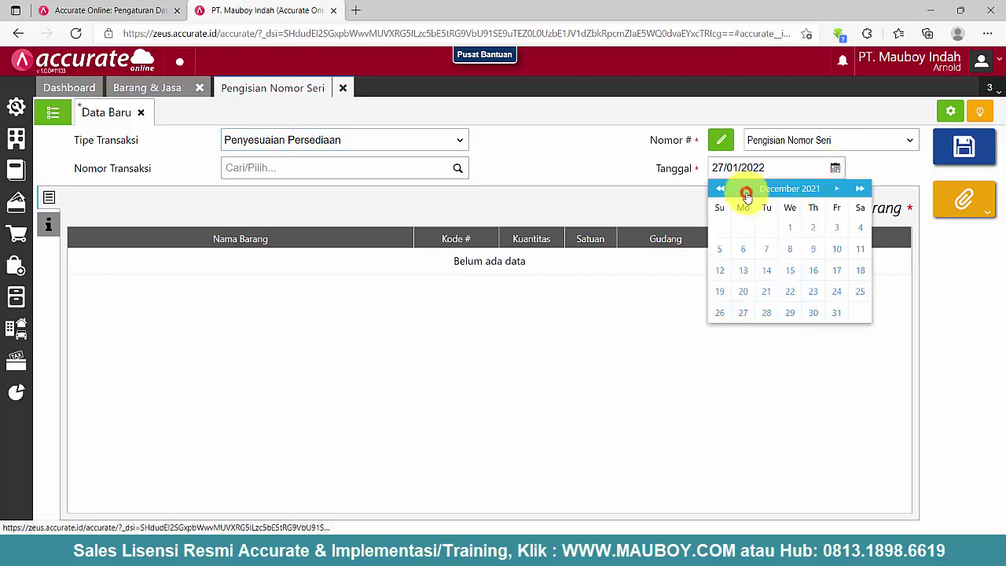
left_click(836, 313)
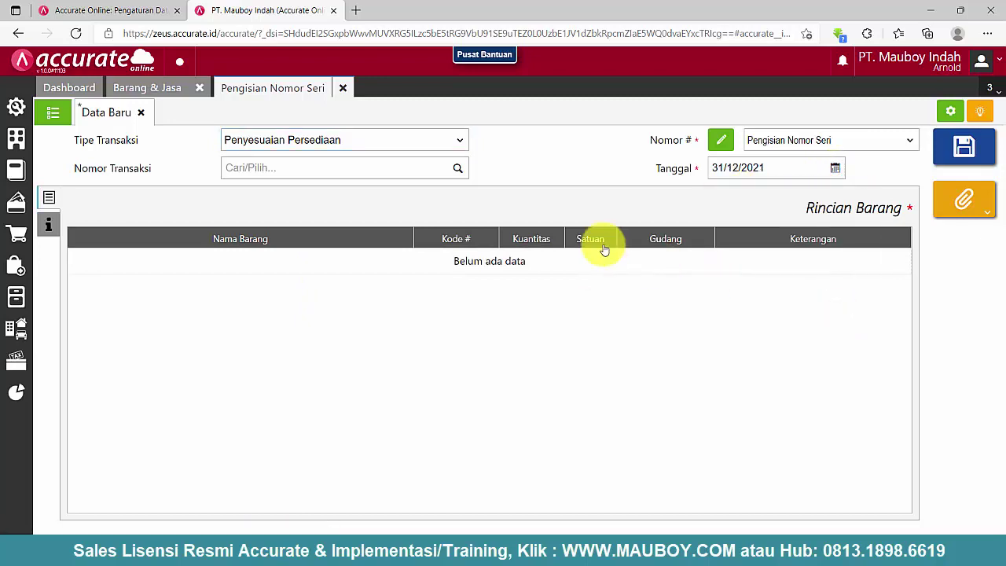
- Choose transaction IA.2021.12.05168 for the entry and place the Kode # column before Nama Barang
left_click(457, 171)
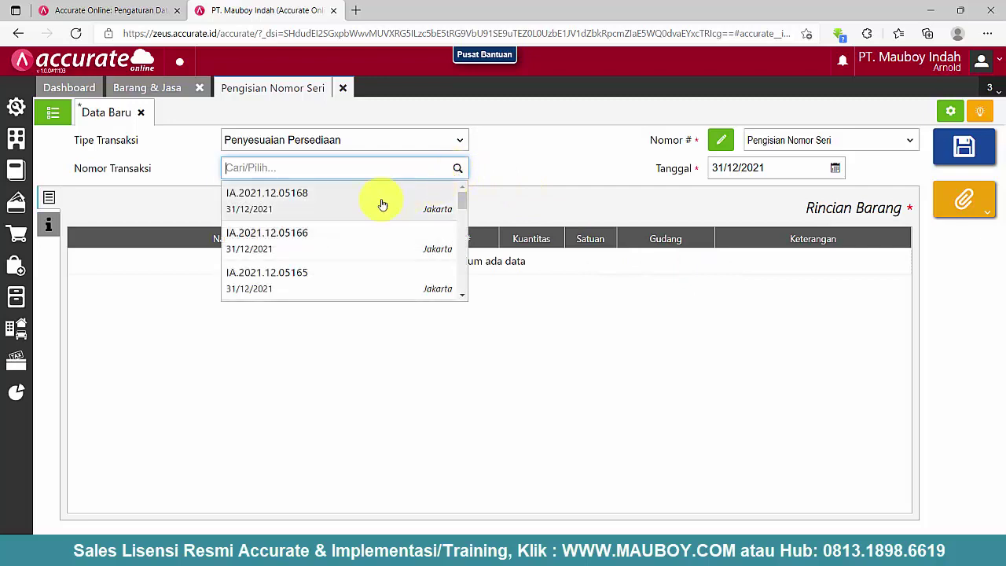
left_click(289, 207)
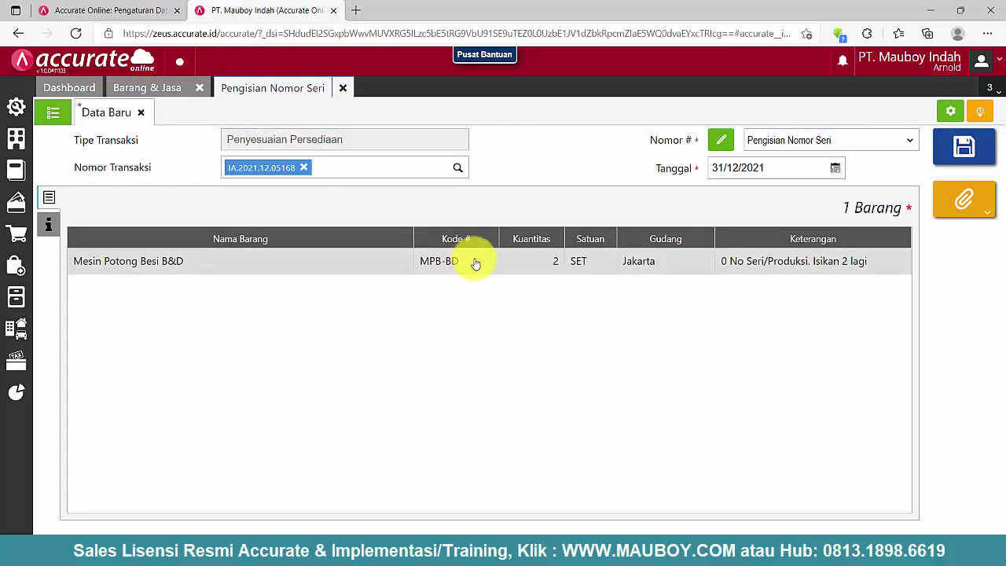
left_click_drag(456, 236, 93, 237)
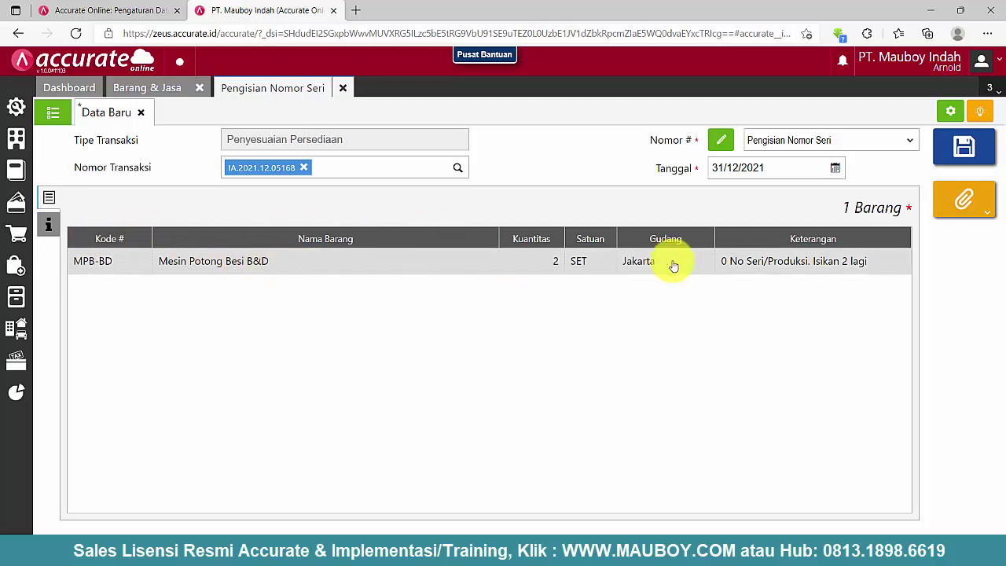
- Import the serial numbers for Mesin Potong Besi B&D from Mesin Potong Besi B&D.xls and save the Pengisian Nomor Seri entry
left_click(805, 264)
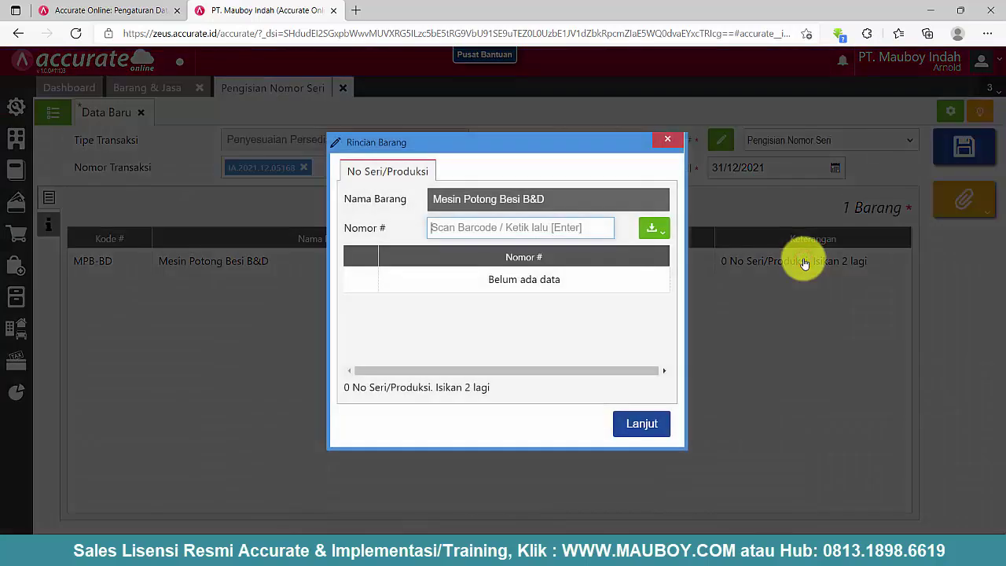
left_click(656, 231)
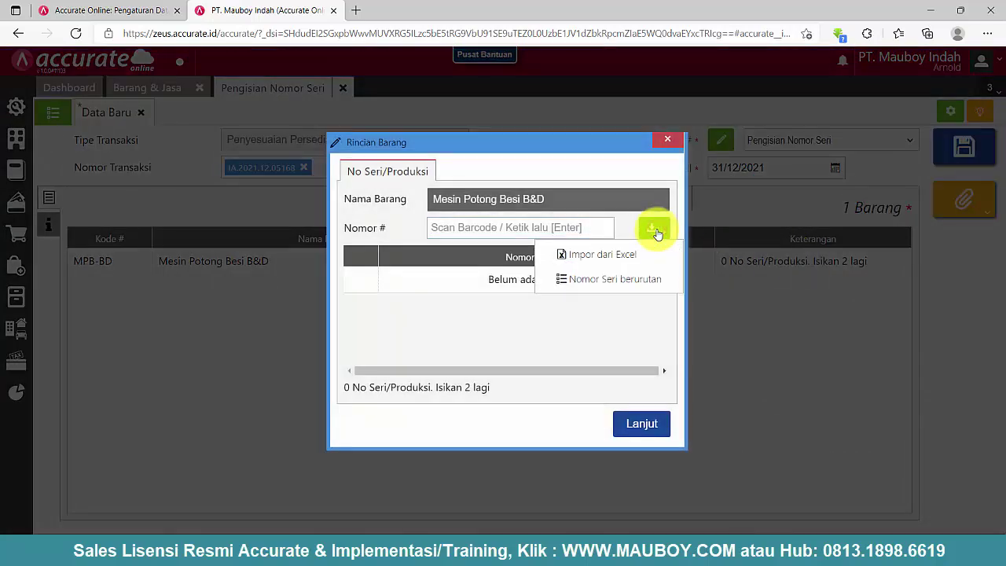
left_click(602, 255)
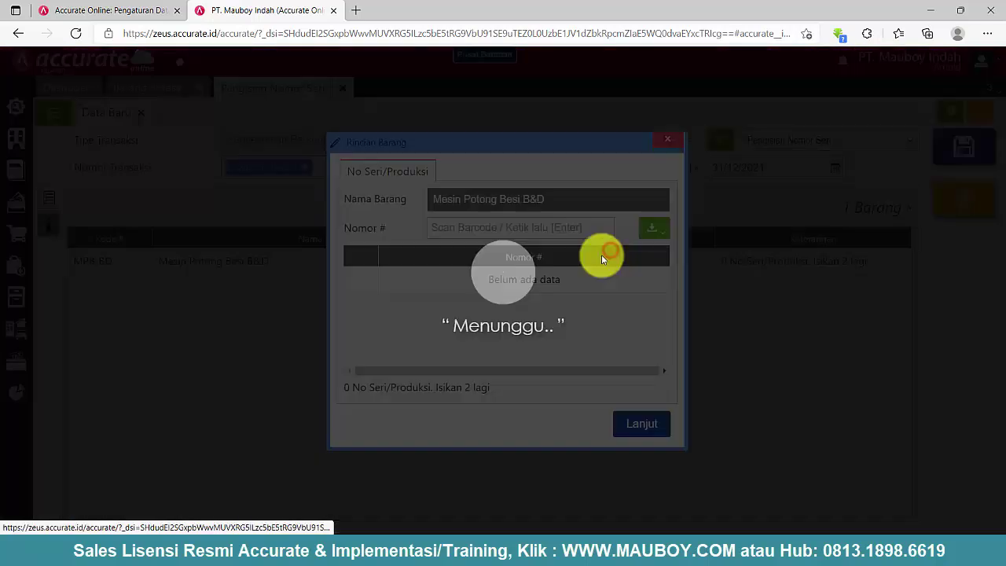
left_click(358, 356)
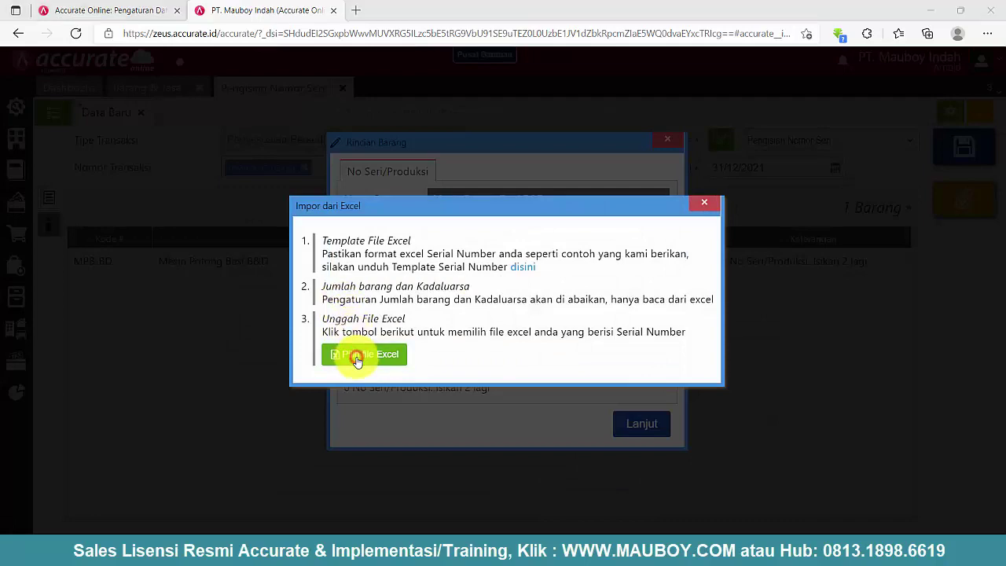
left_click(200, 132)
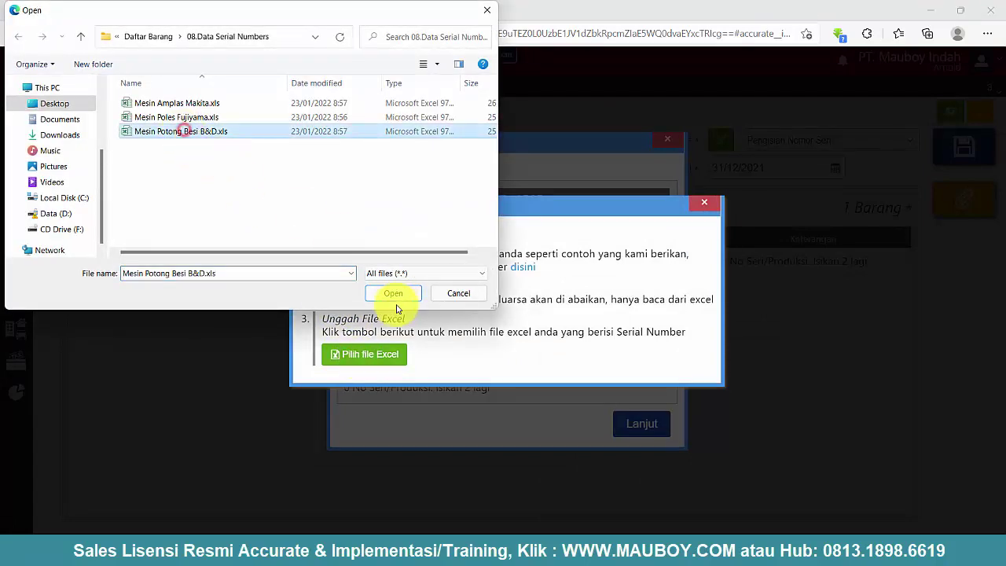
left_click(385, 296)
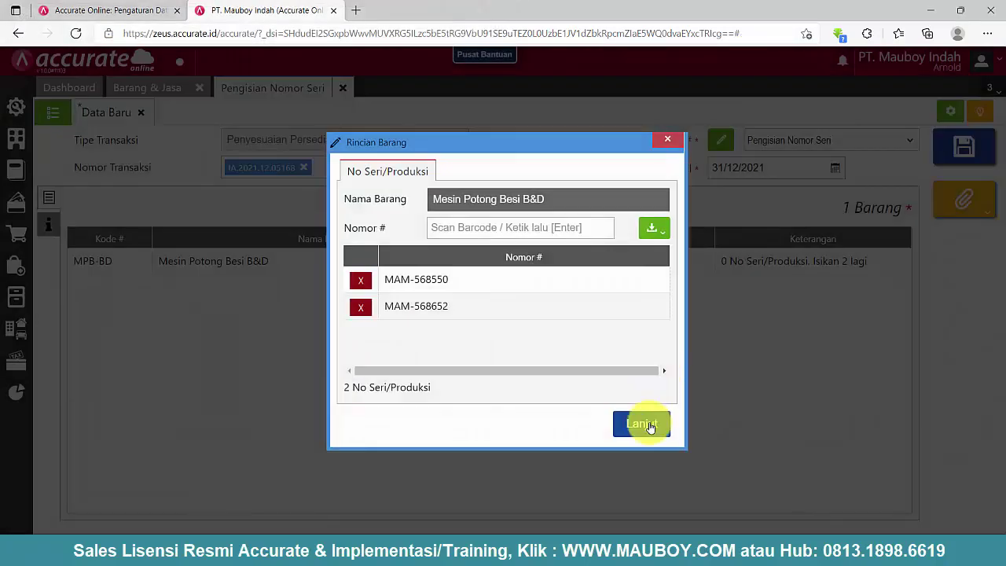
left_click(648, 425)
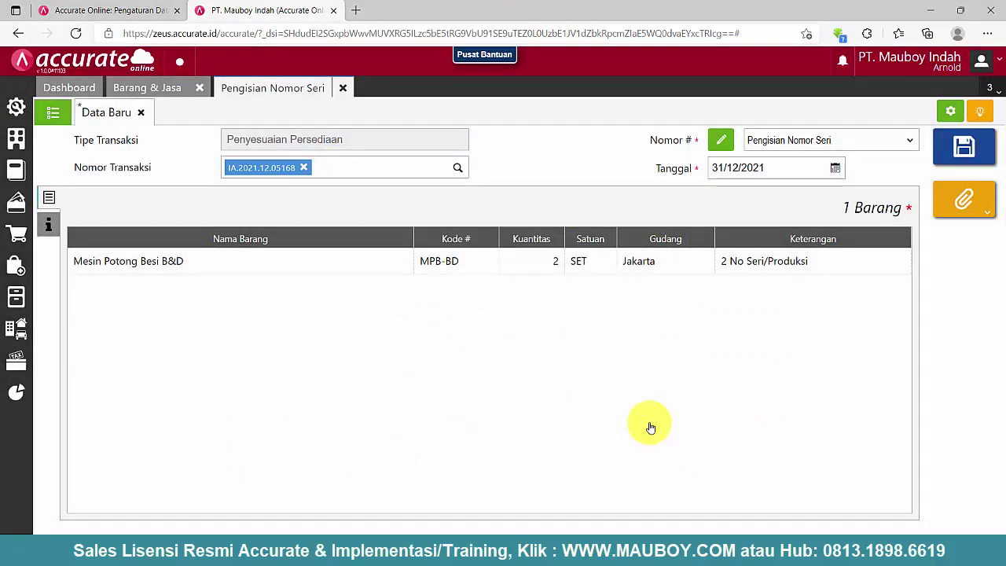
left_click(964, 151)
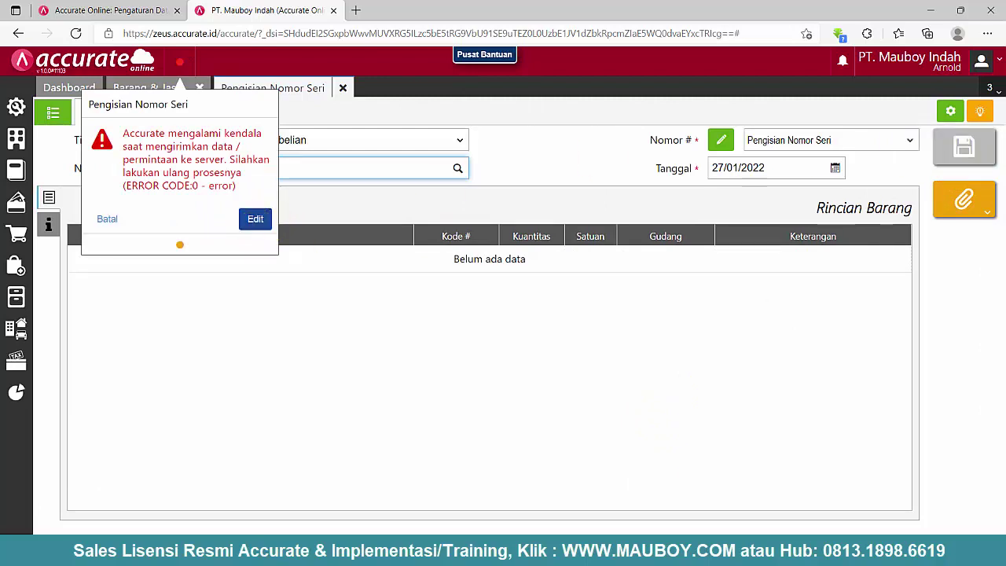
- Check the network connection, return to editing the unsaved Pengisian Nomor Seri entry and save it again
key("super+a")
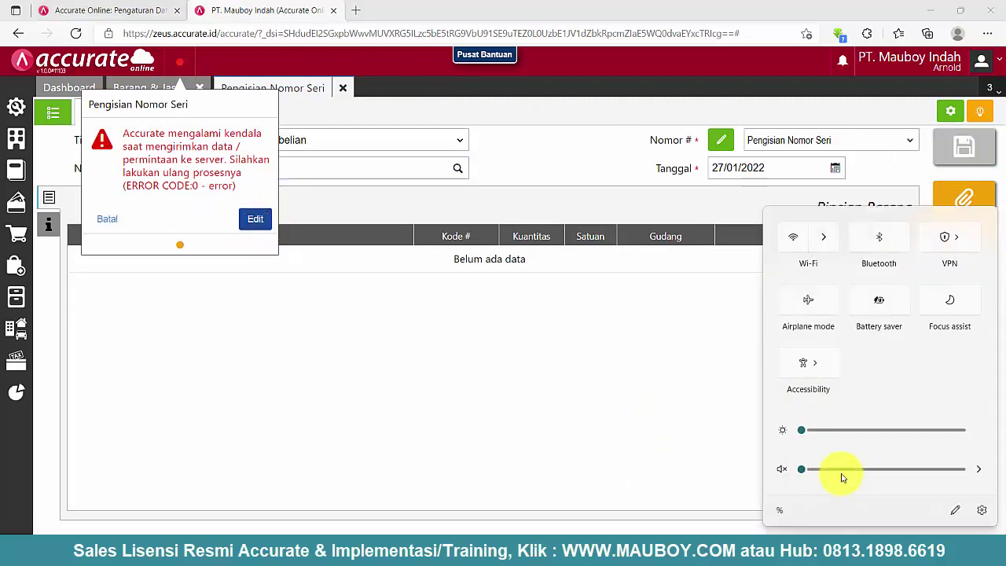
left_click(249, 222)
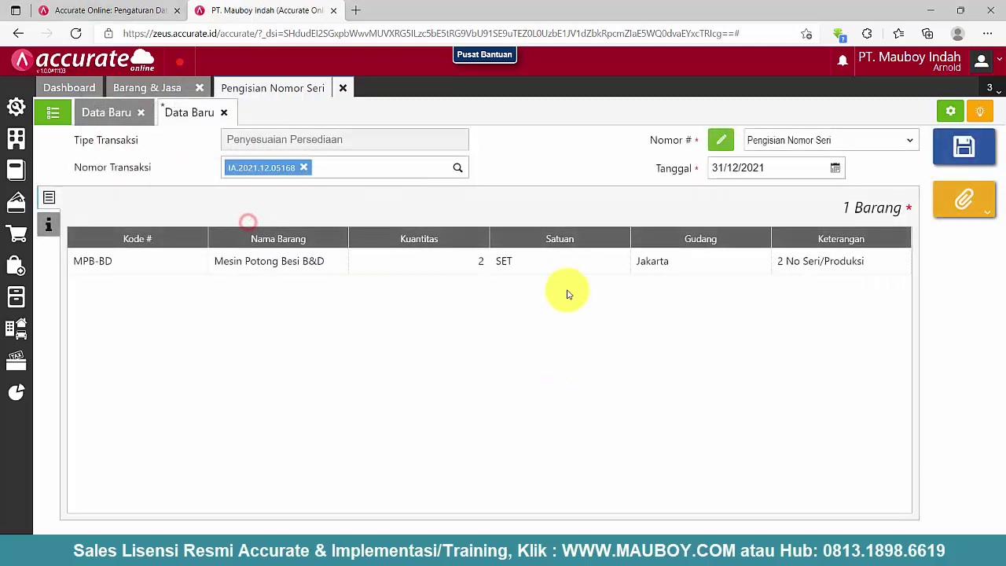
left_click(973, 152)
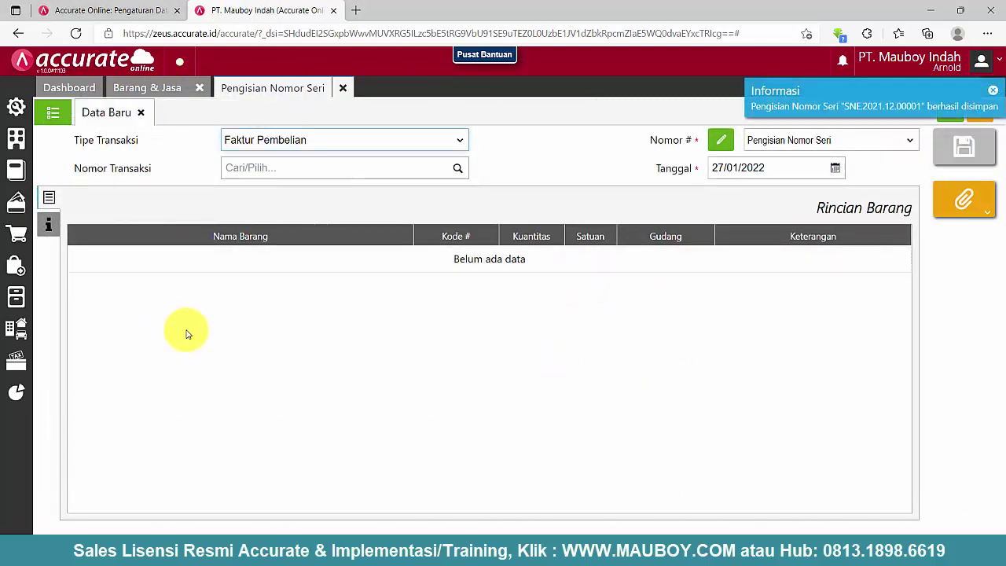
- Open the saved entry SNE.2021.12.00001 from the Pengisian Nomor Seri list and follow it to its linked adjustment IA.2021.12.05168
left_click(54, 113)
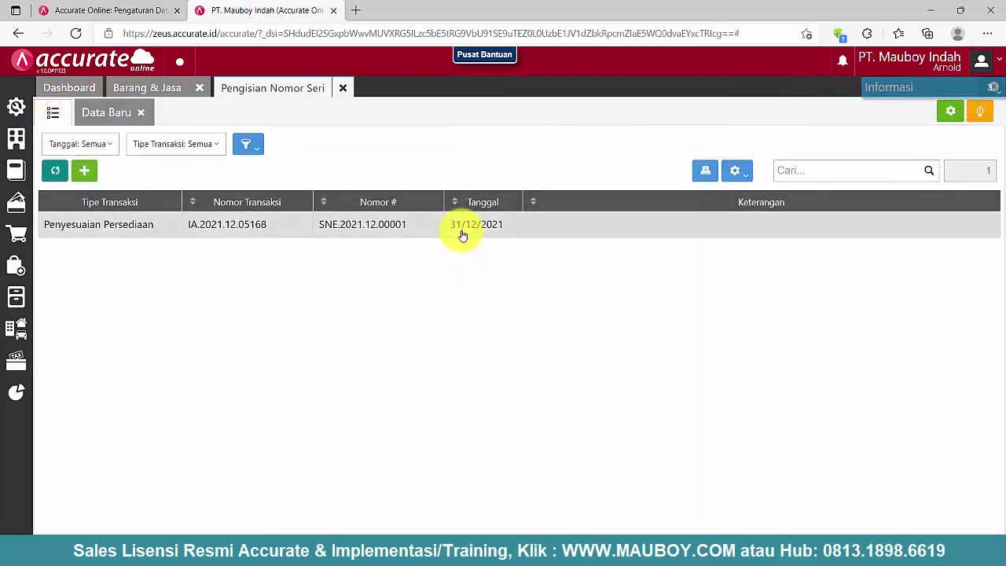
left_click(461, 231)
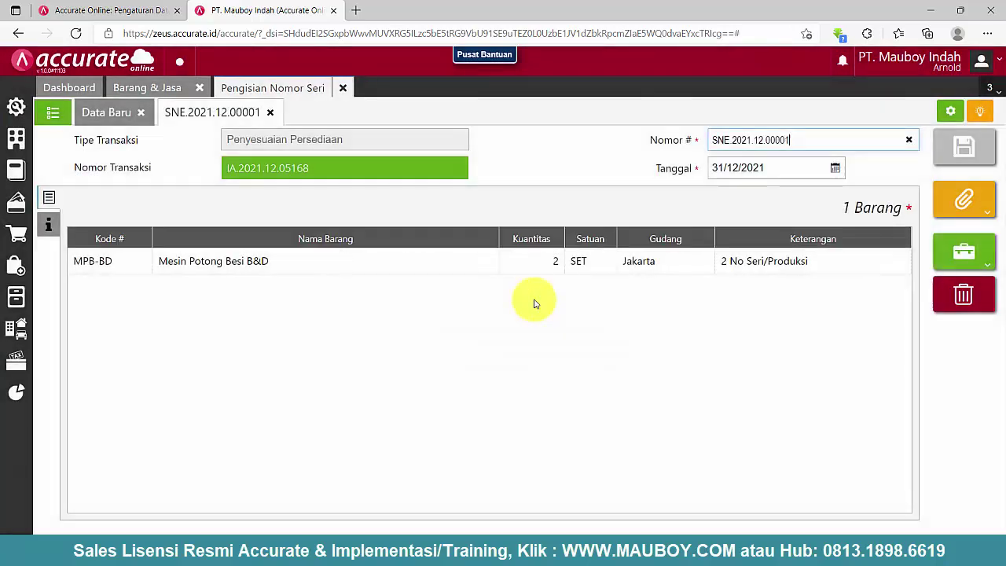
left_click(265, 173)
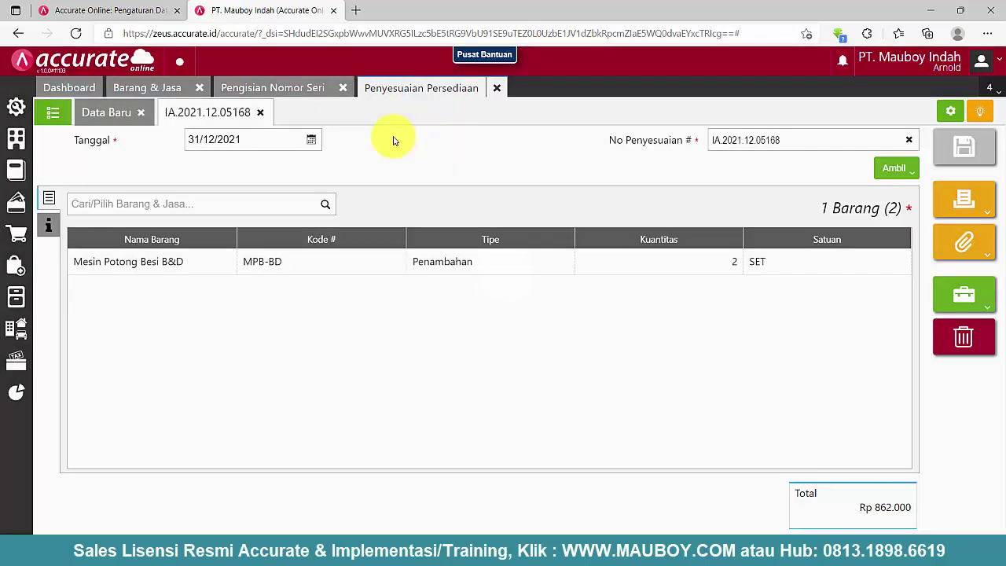
- Examine the date and the serial numbers of Mesin Potong Besi B&D in the inventory adjustment, then close Penyesuaian Persediaan
left_click(253, 139)
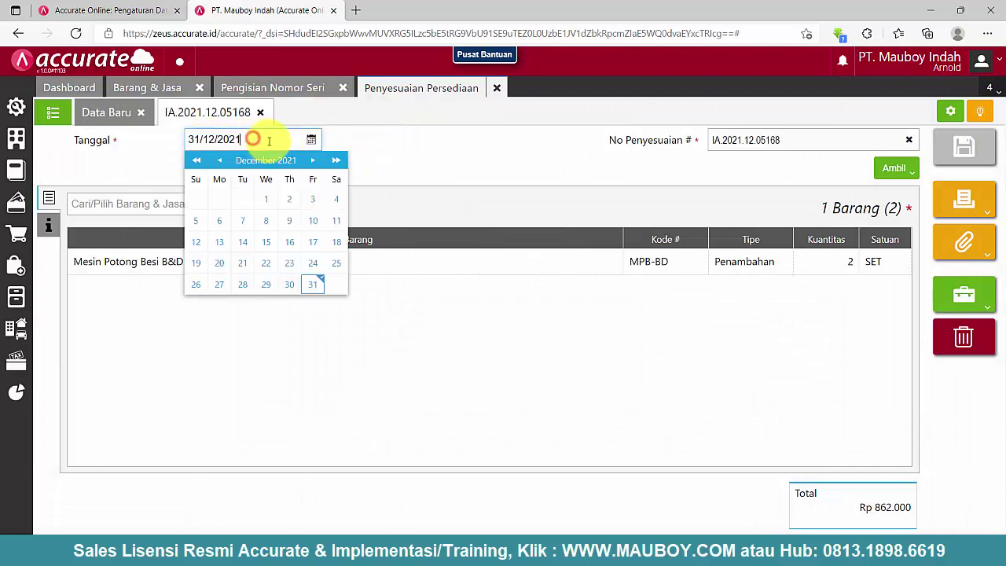
left_click(481, 153)
left_click(808, 261)
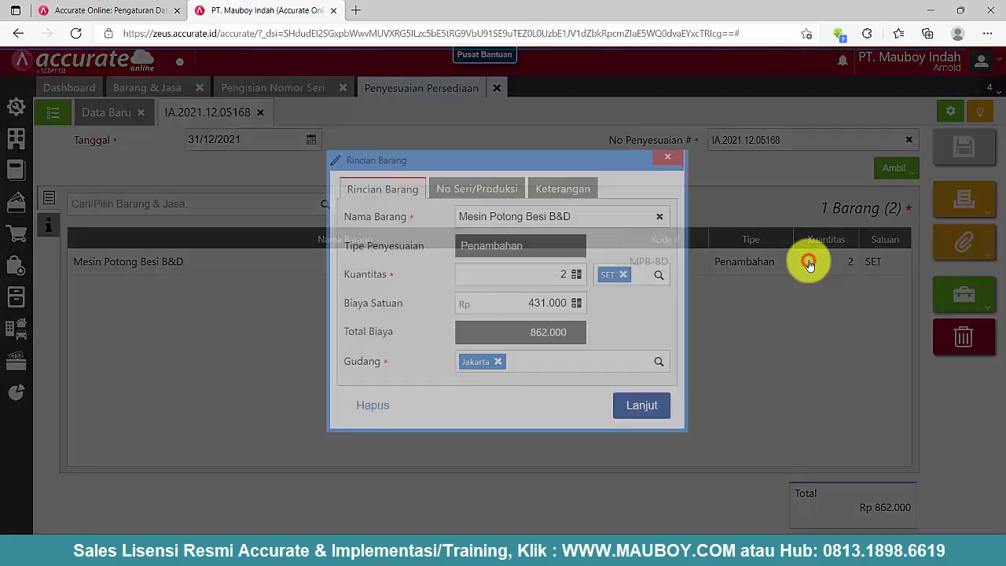
left_click(486, 188)
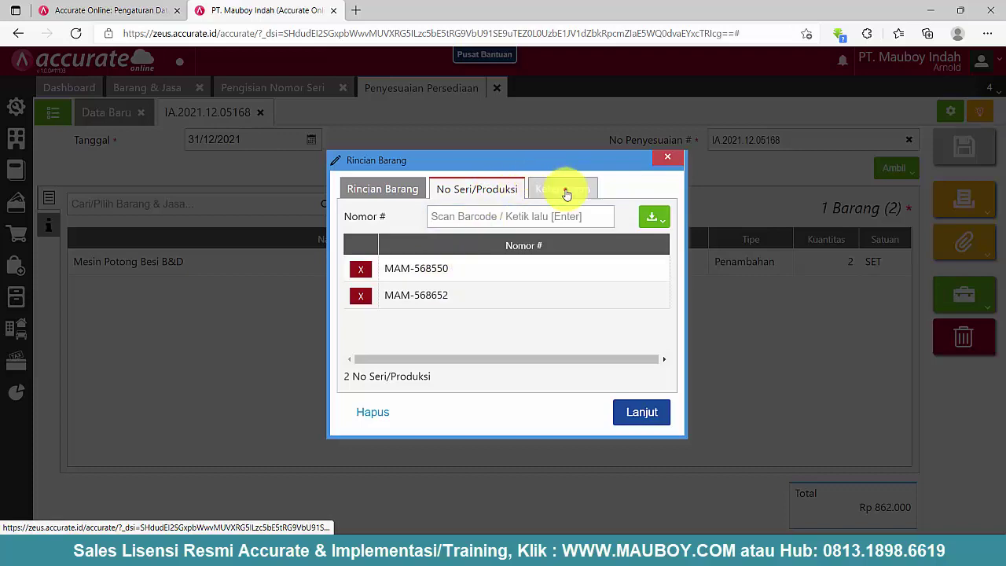
left_click(565, 190)
left_click(673, 156)
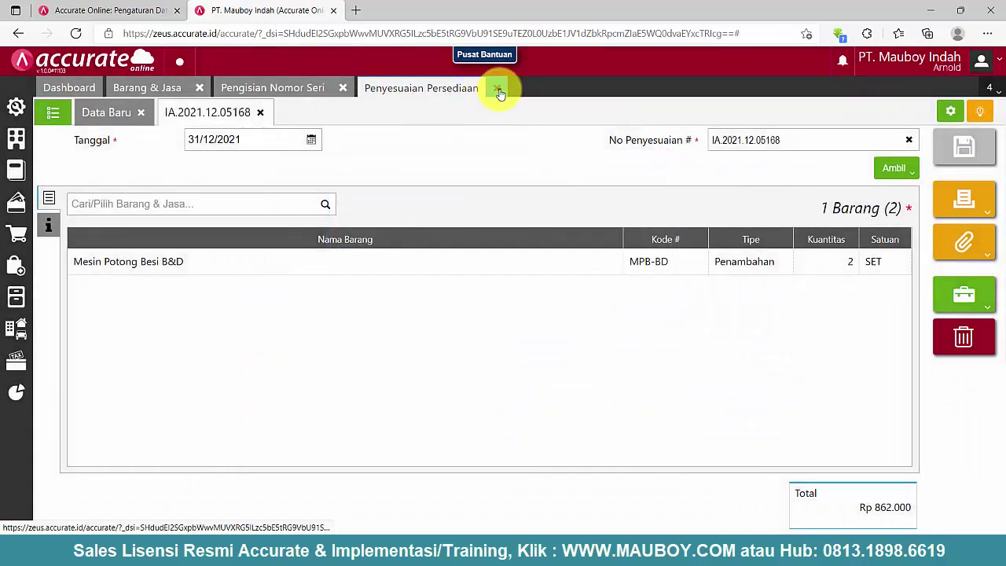
left_click(499, 91)
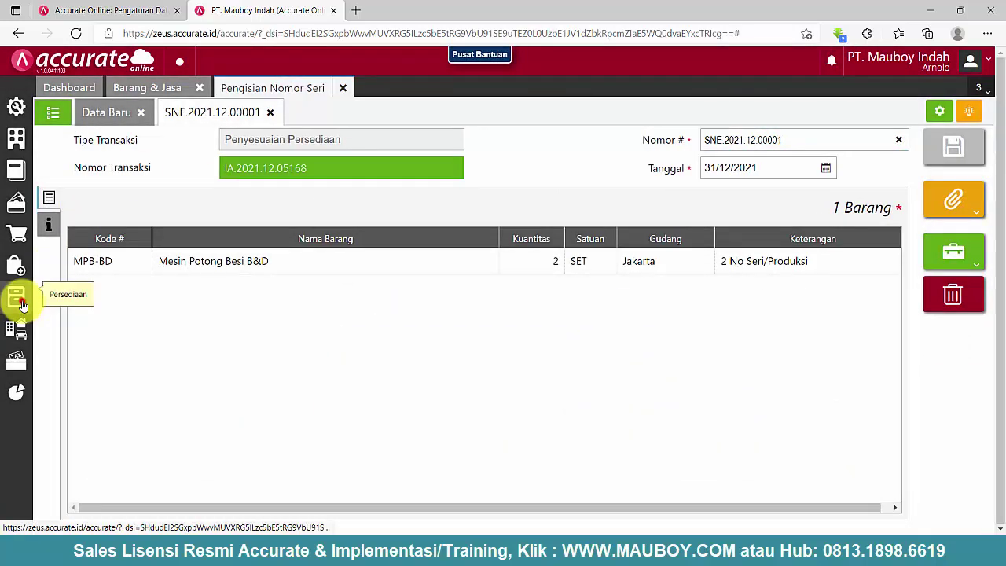
- Close Cat Int Mowilex 20lt in Barang & Jasa and check the opening balance serial numbers of Mesin Potong Besi B&D
left_click(16, 297)
left_click(143, 89)
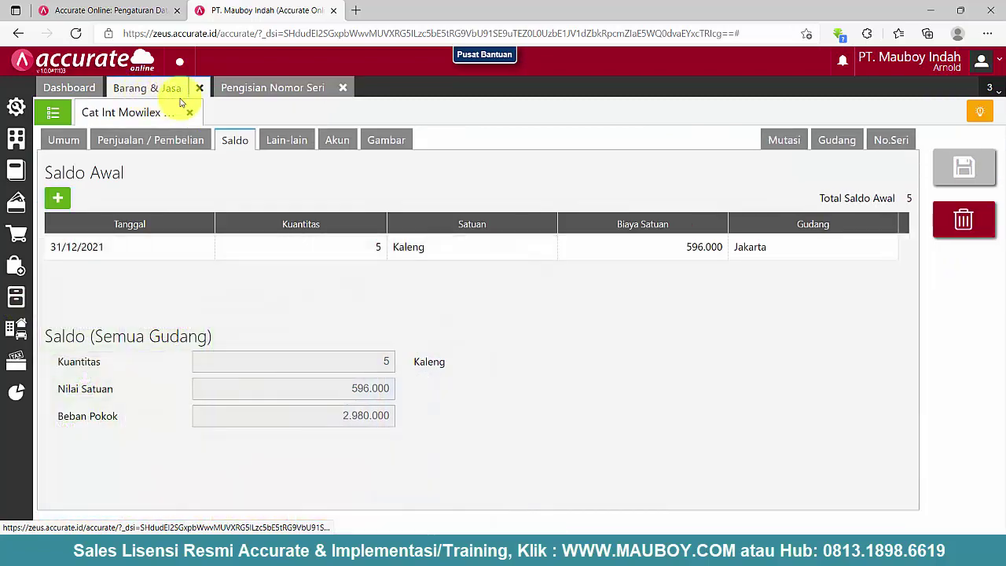
left_click(192, 113)
scroll(270, 503, "down", 2)
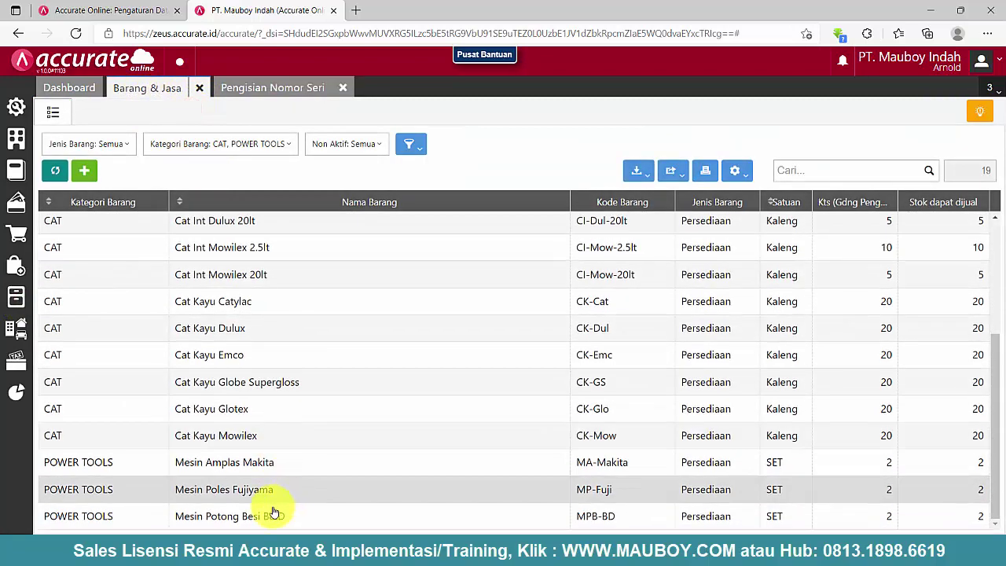
left_click(308, 517)
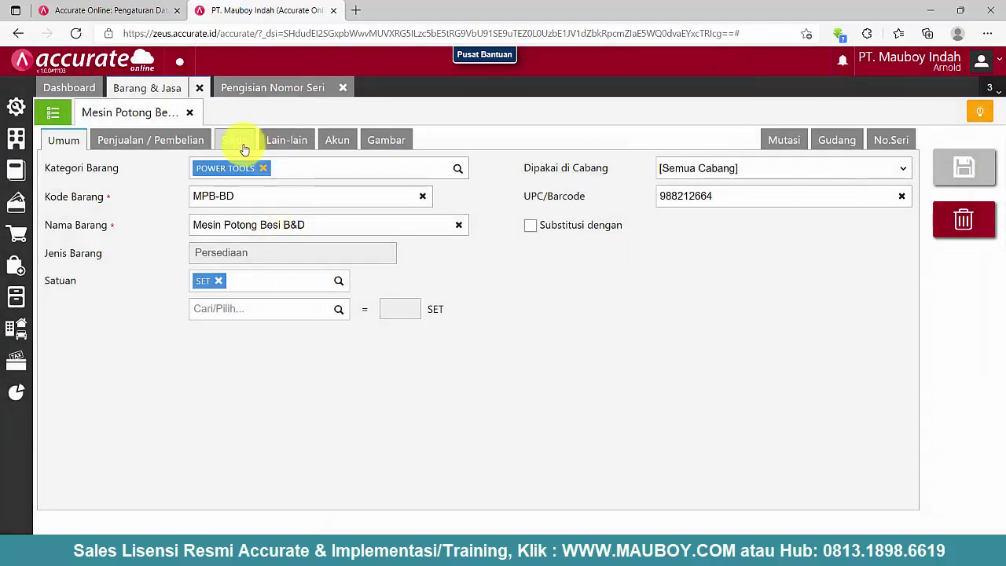
left_click(240, 141)
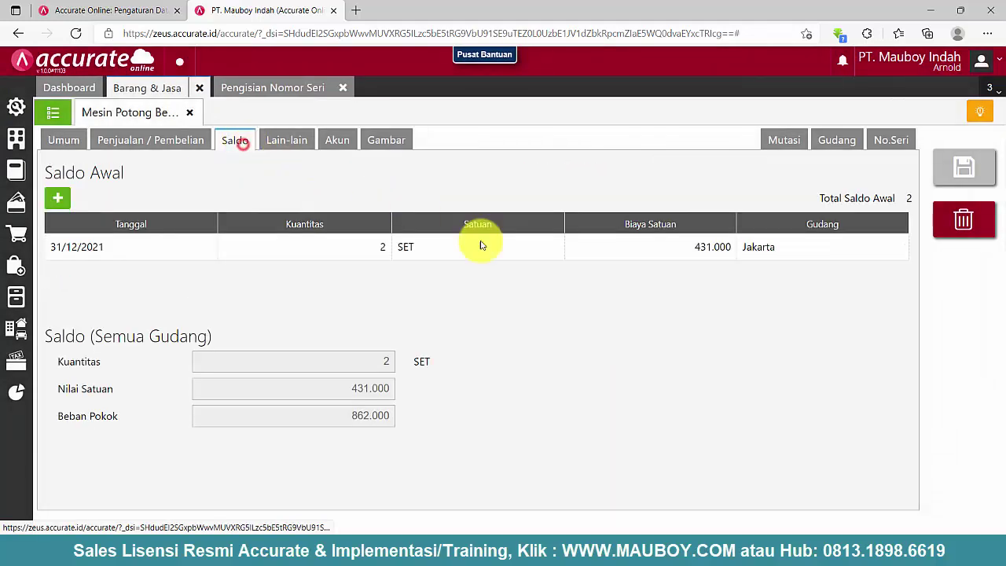
left_click(501, 255)
left_click(505, 184)
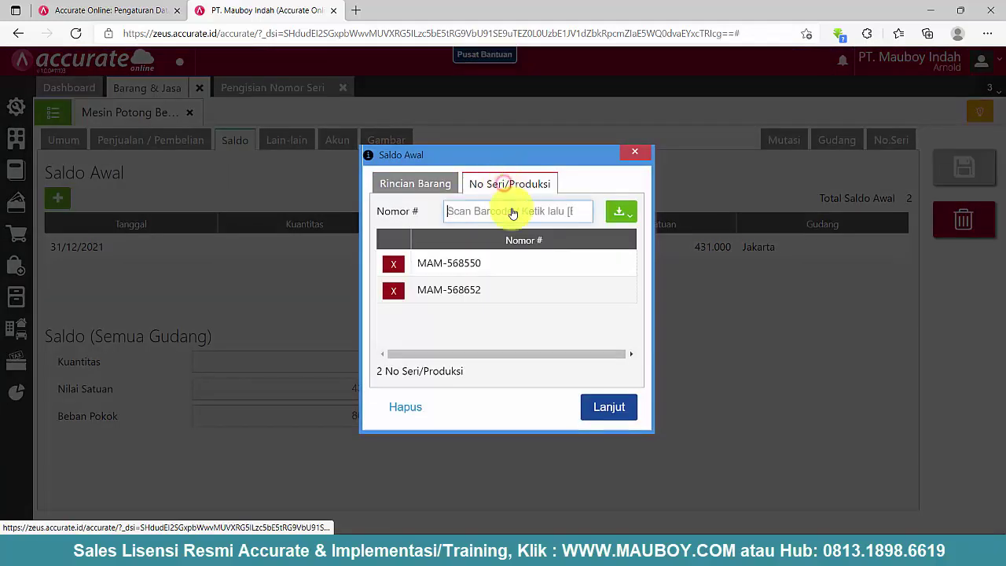
left_click(637, 156)
- Close entry SNE.2021.12.00001 together with Pengisian Nomor Seri, and close the Mesin Potong Besi B&D item
left_click(261, 89)
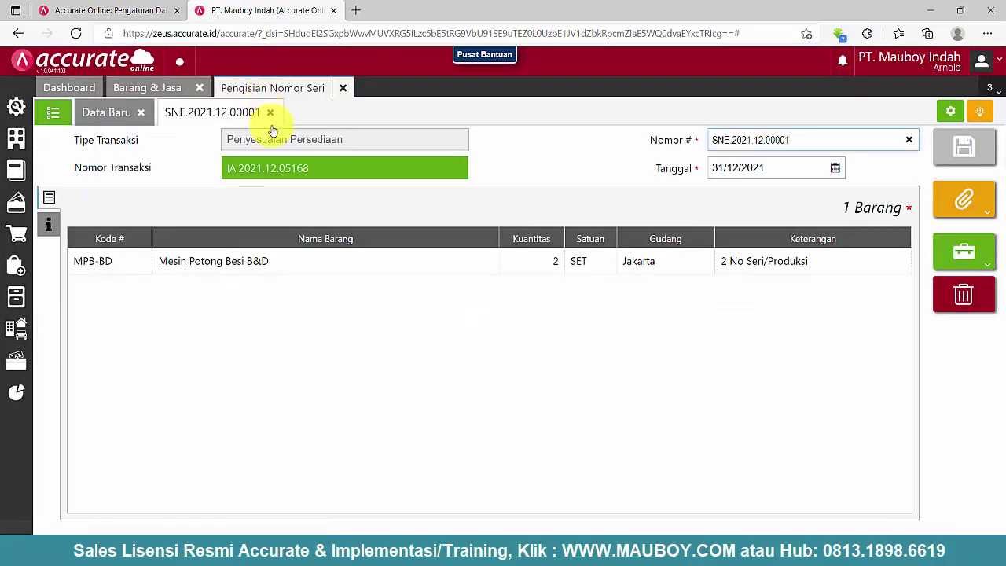
left_click(271, 115)
left_click(343, 88)
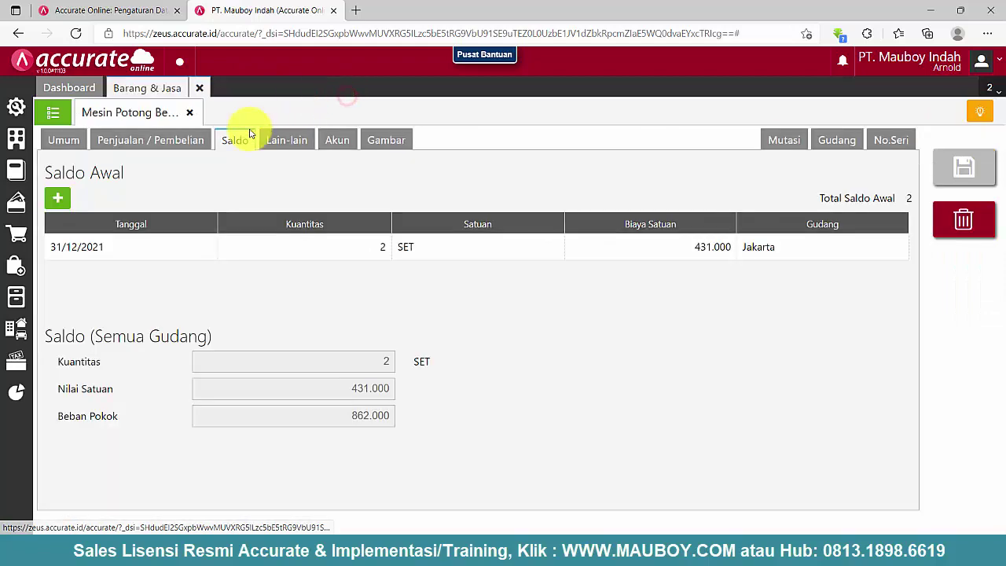
left_click(189, 112)
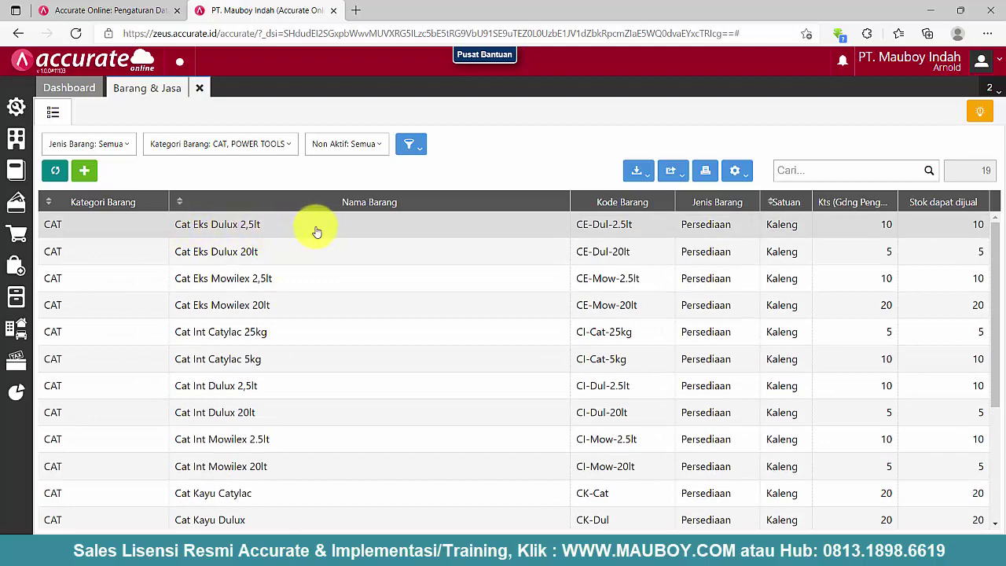
- Open Cat Eks Dulux 2,5lt in Barang & Jasa and bring up the details of its Jakarta opening balance
left_click(358, 226)
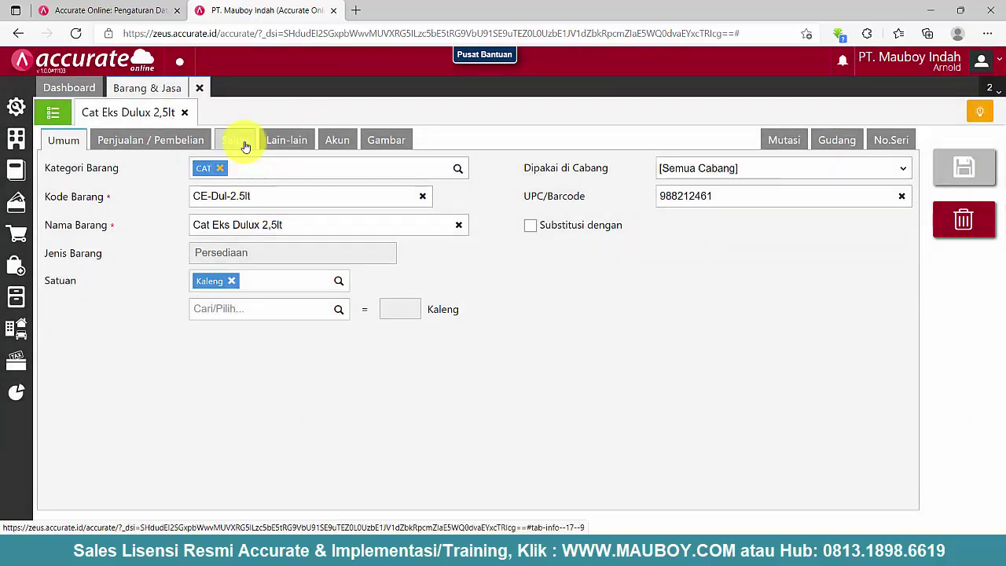
left_click(246, 147)
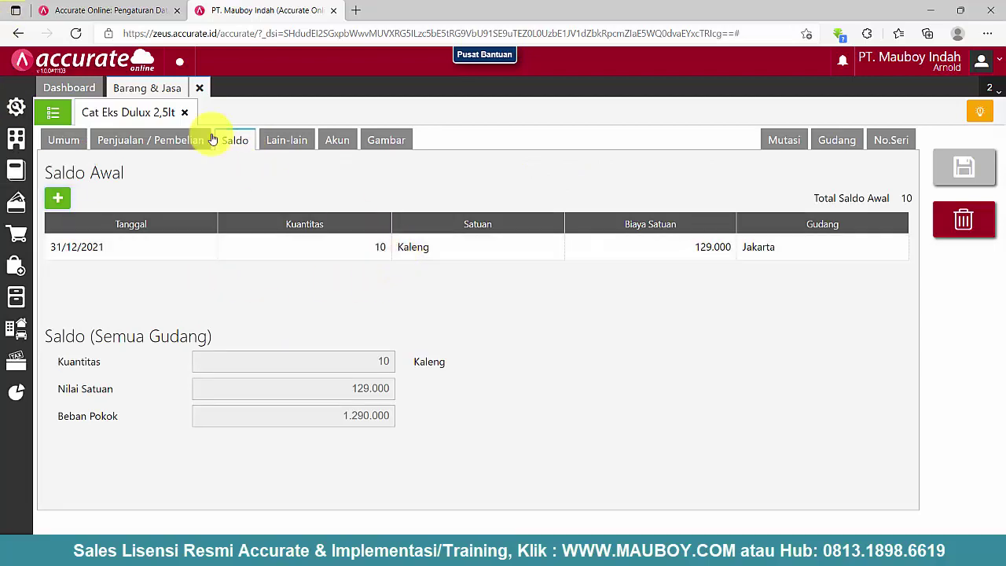
left_click(68, 140)
left_click(102, 140)
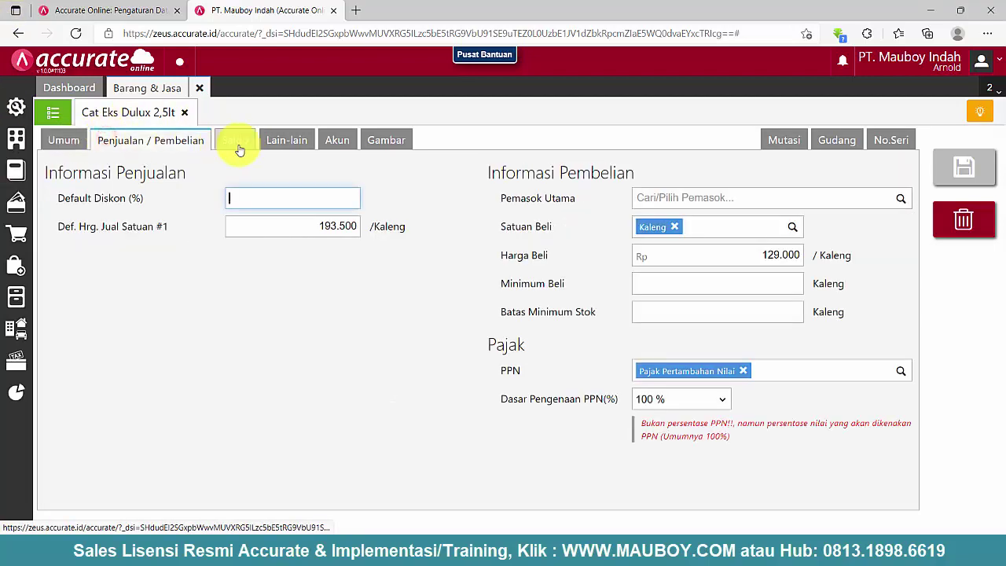
left_click(234, 145)
double_click(459, 249)
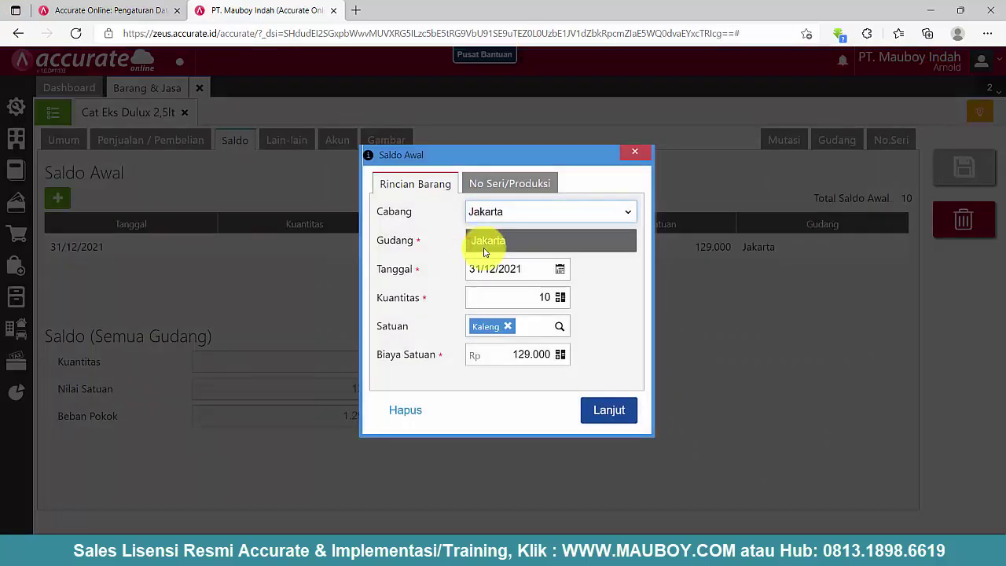
- Import the opening balance's production numbers from Cat Eks Dulux 2,5lt.xls in the 09.Data Expired Date folder and save the item
left_click(516, 185)
left_click(620, 241)
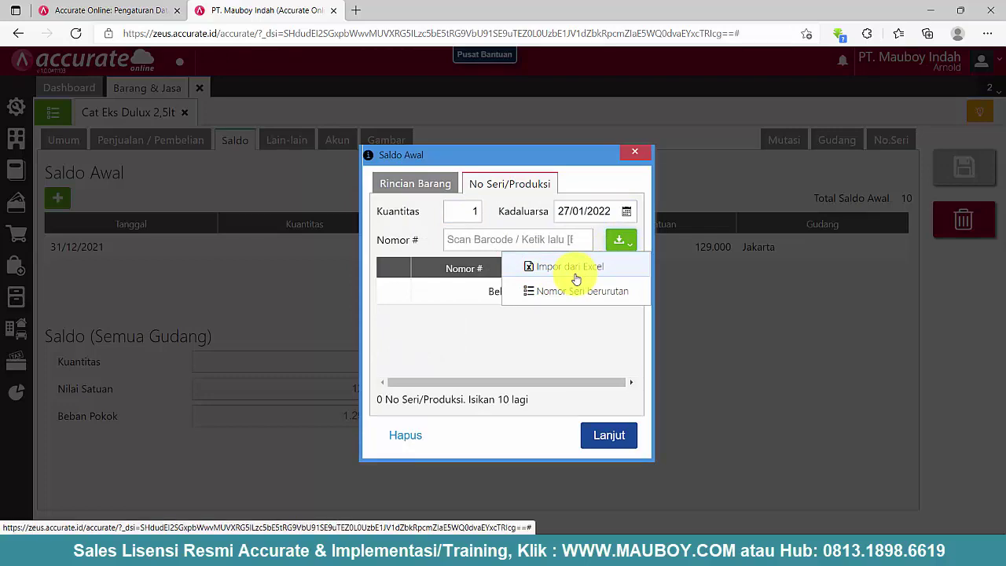
left_click(567, 269)
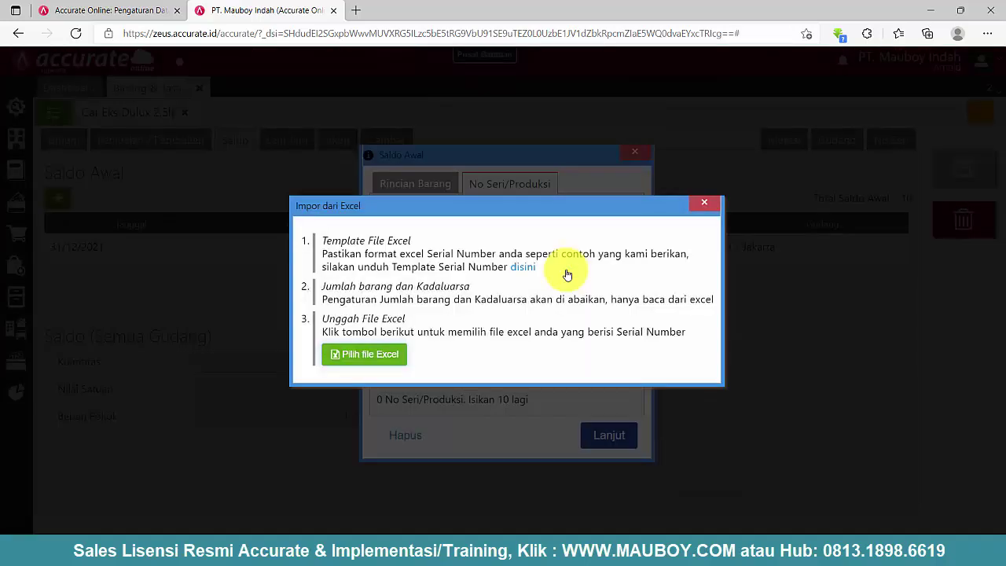
left_click(378, 357)
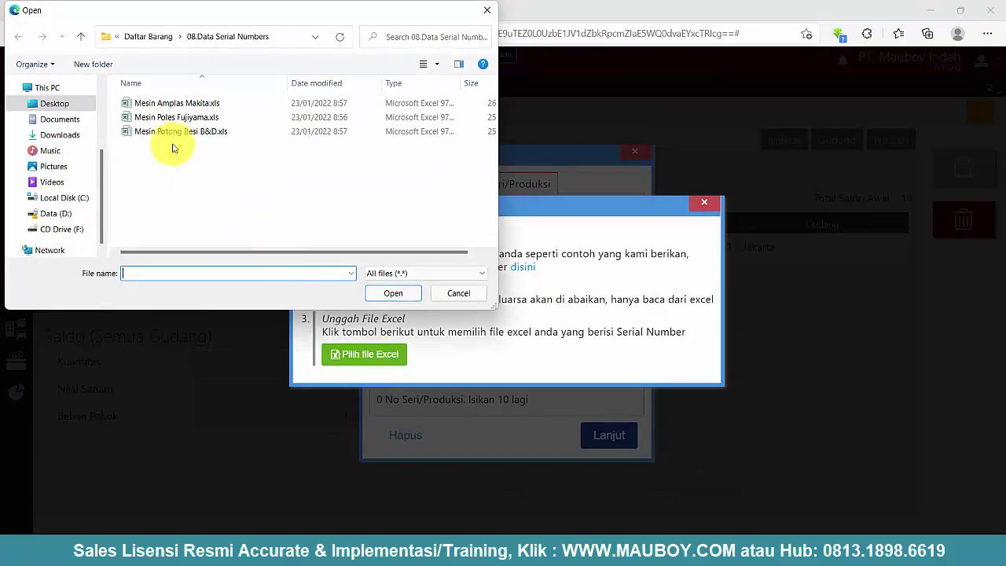
left_click(147, 37)
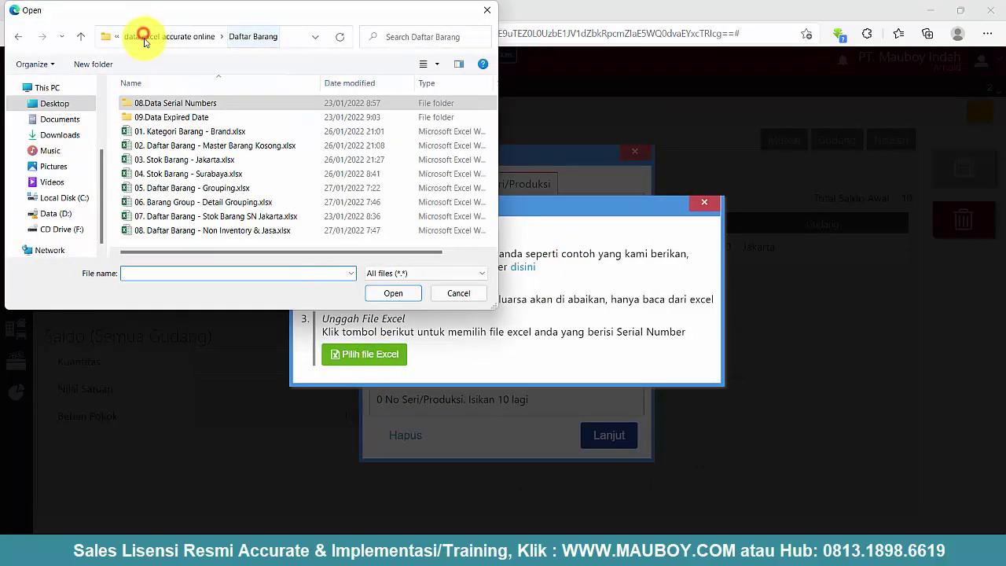
double_click(187, 120)
left_click(167, 103)
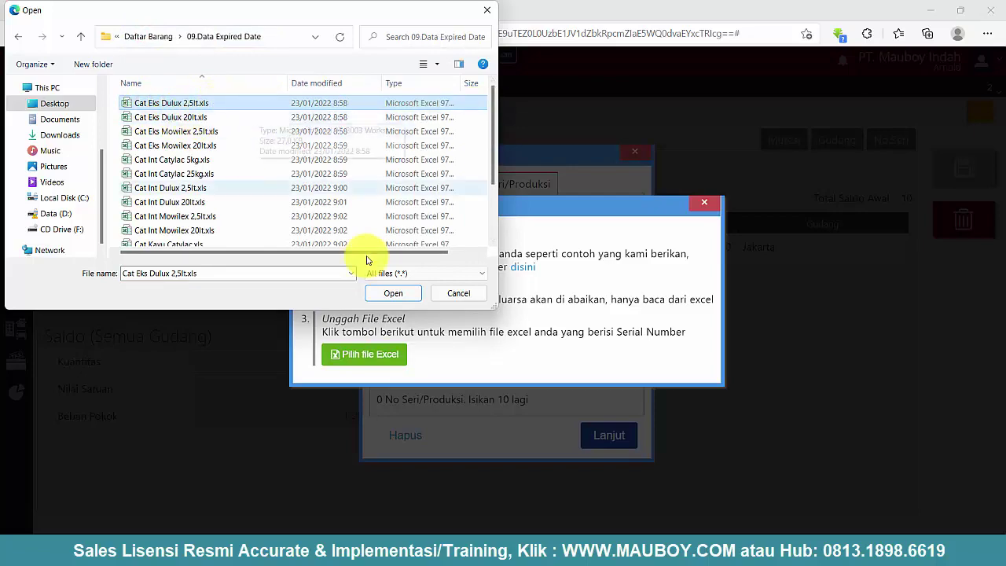
left_click(401, 297)
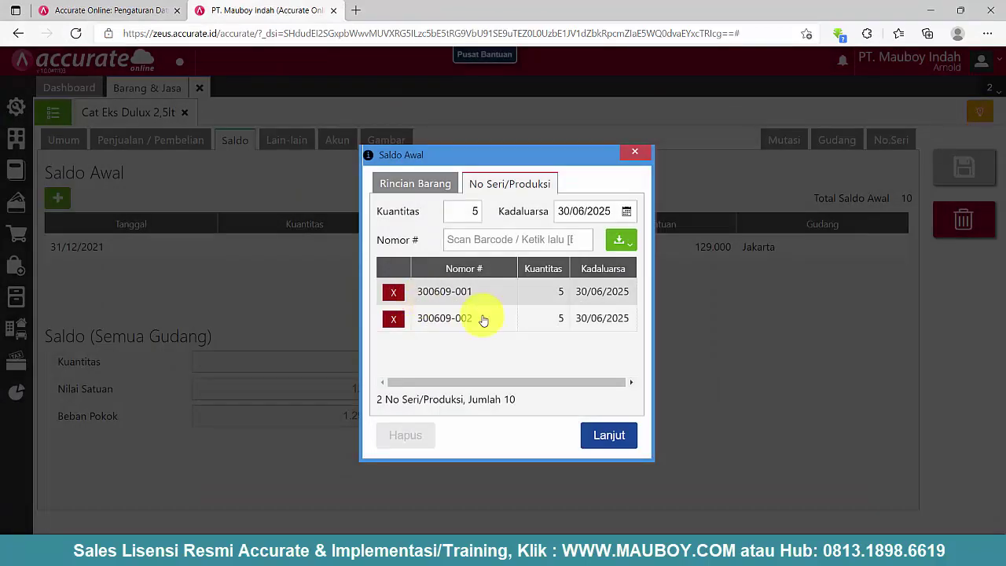
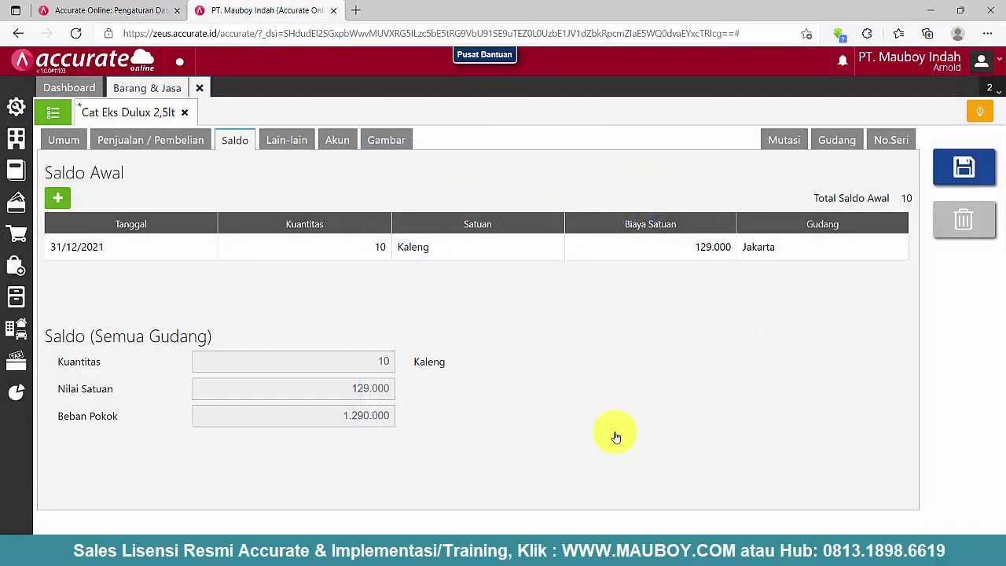
left_click(952, 175)
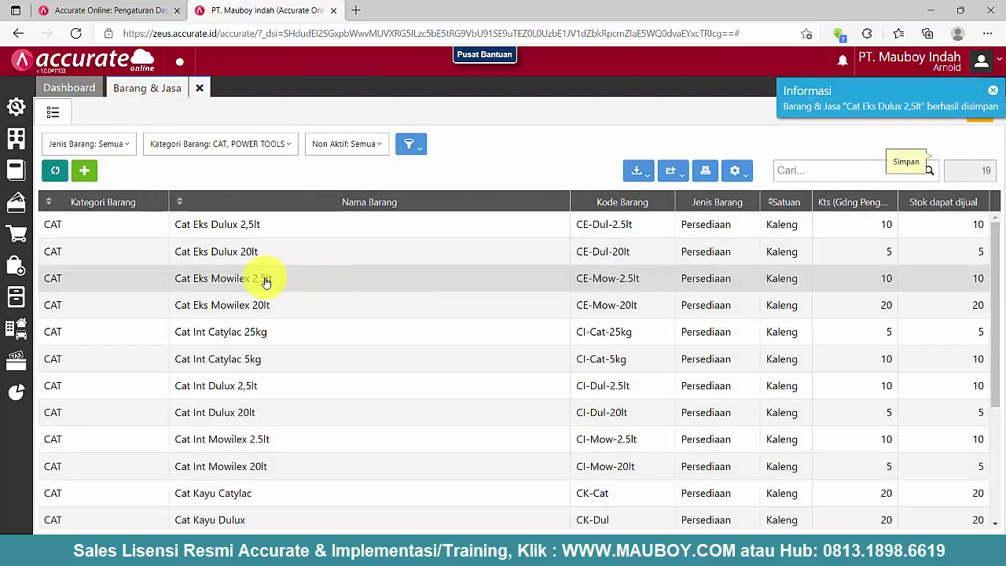
- Start a new Pengisian Nomor Seri entry of type Penyesuaian Persediaan for transaction IA.2021.12.05166
left_click(17, 296)
left_click(78, 399)
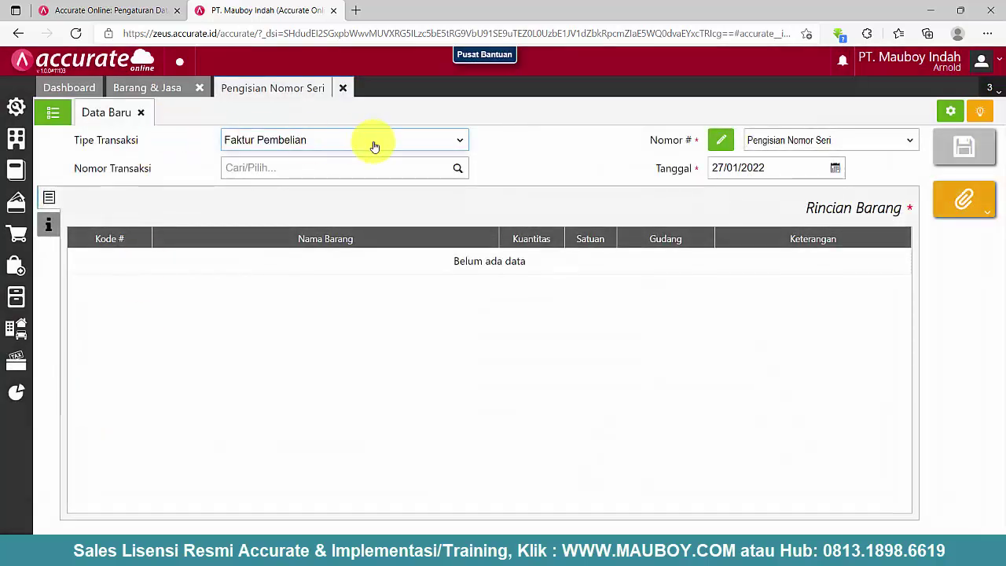
left_click(374, 145)
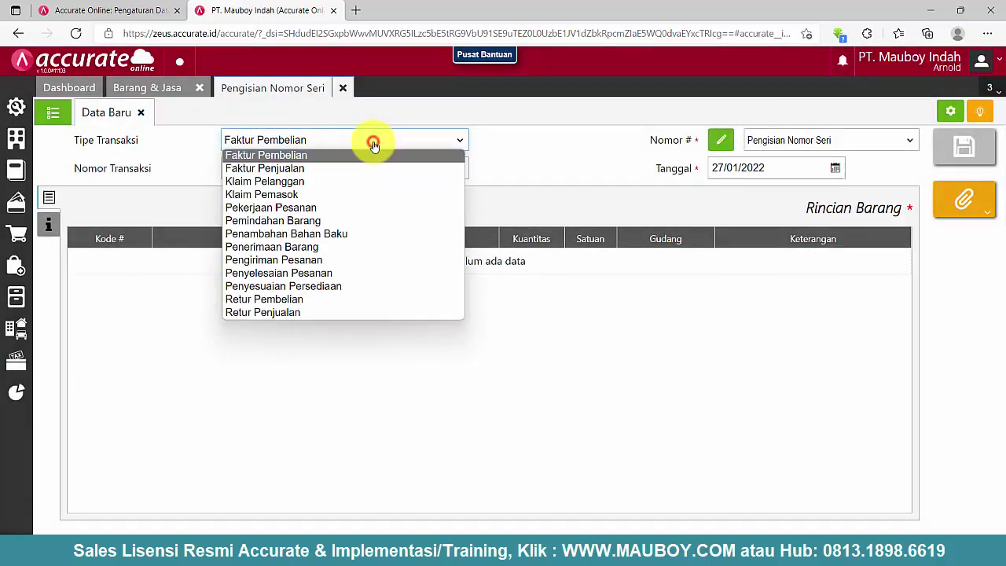
left_click(314, 287)
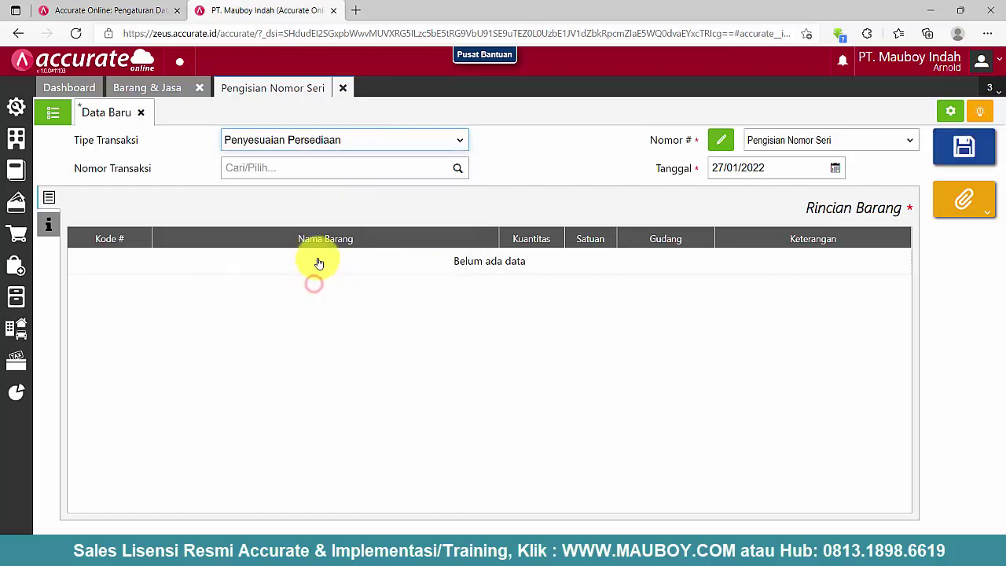
left_click(456, 170)
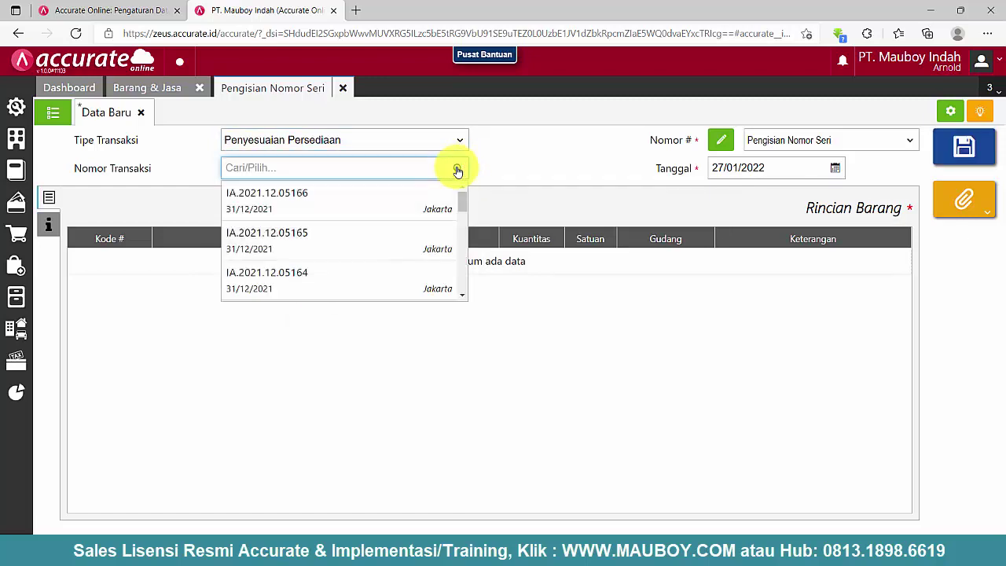
left_click(308, 198)
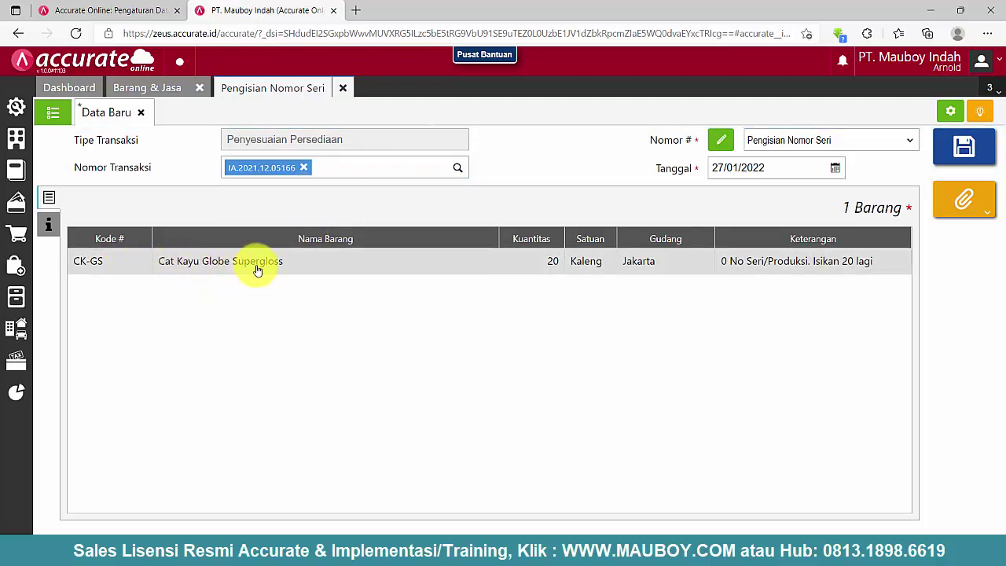
- Set the date of the Pengisian Nomor Seri entry to 31/12/2021
left_click(720, 268)
left_click(665, 127)
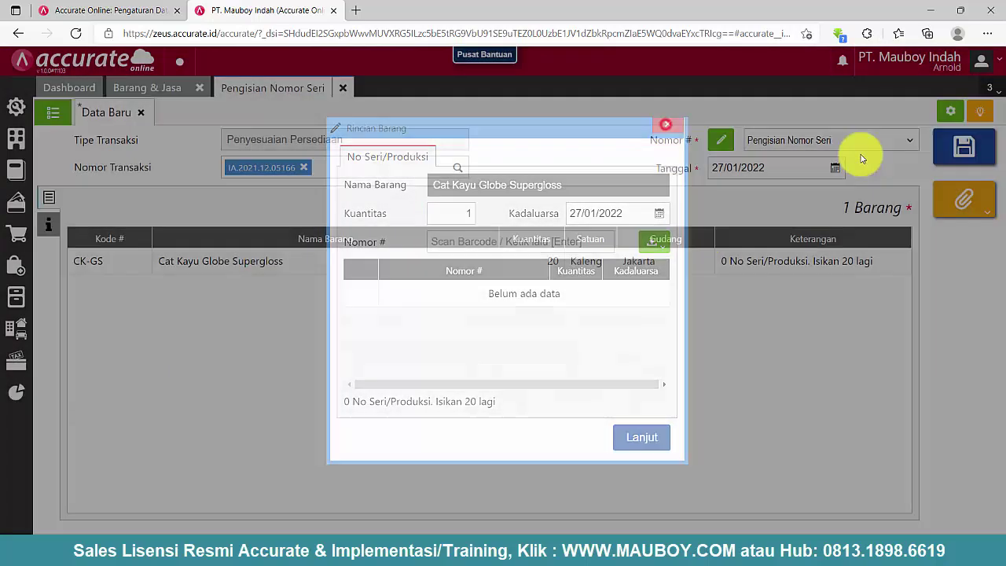
left_click(839, 169)
left_click(739, 191)
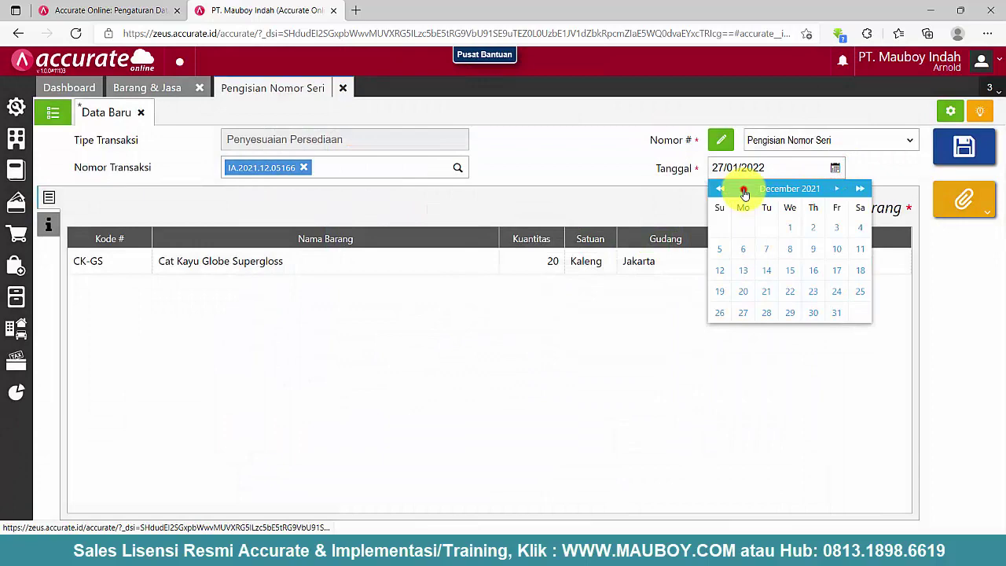
left_click(837, 312)
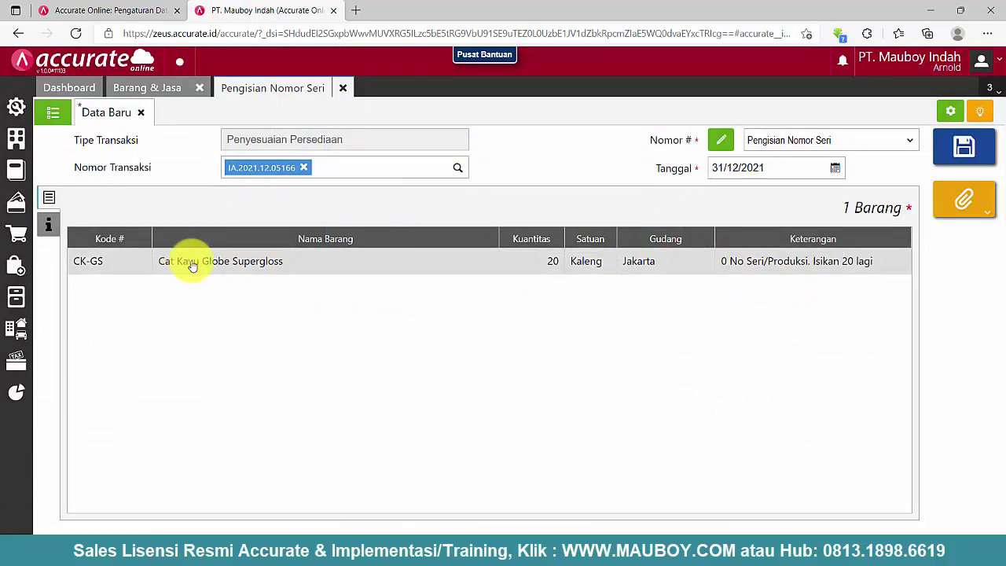
- Import the production numbers of Cat Kayu Globe Supergloss from Cat Kayu Globe Supergloss.xls in the 09.Data Expired Date folder
left_click(644, 266)
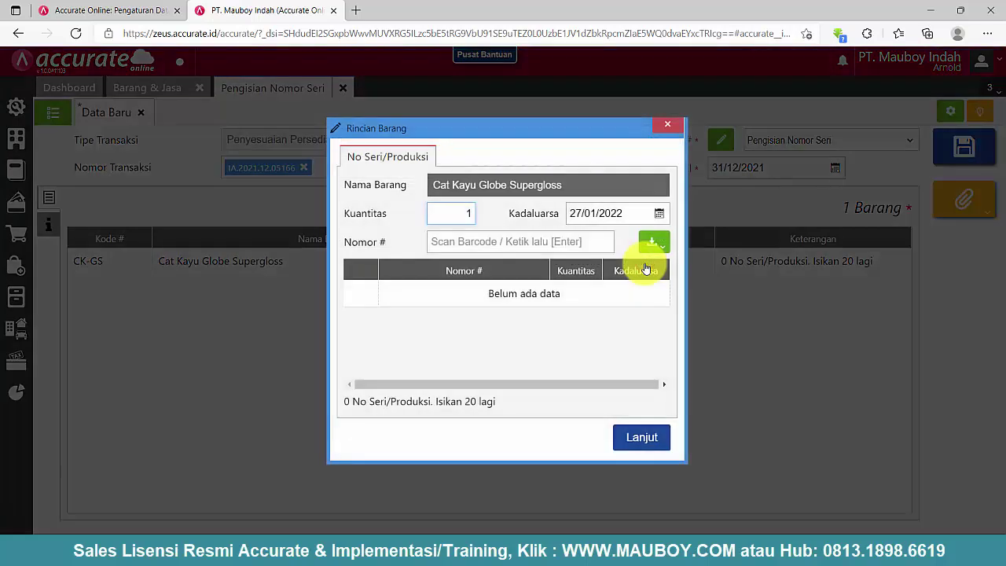
left_click(652, 248)
left_click(634, 266)
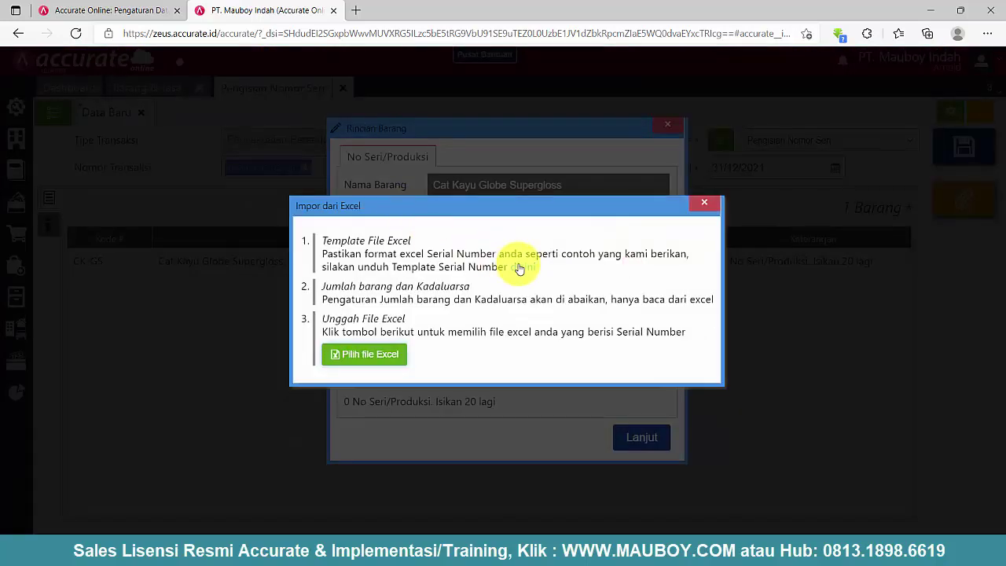
left_click(369, 354)
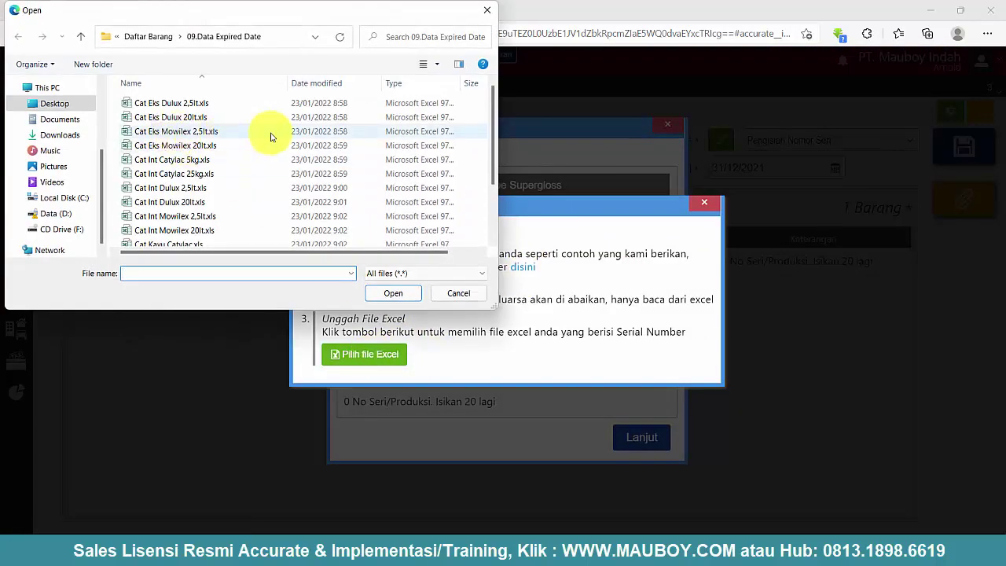
left_click(491, 128)
left_click_drag(491, 128, 492, 187)
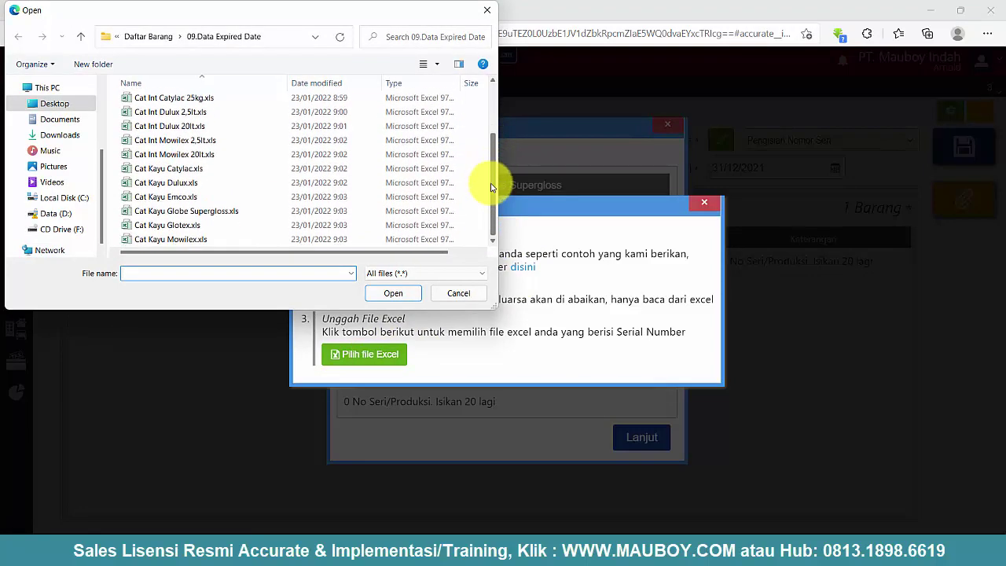
left_click(216, 212)
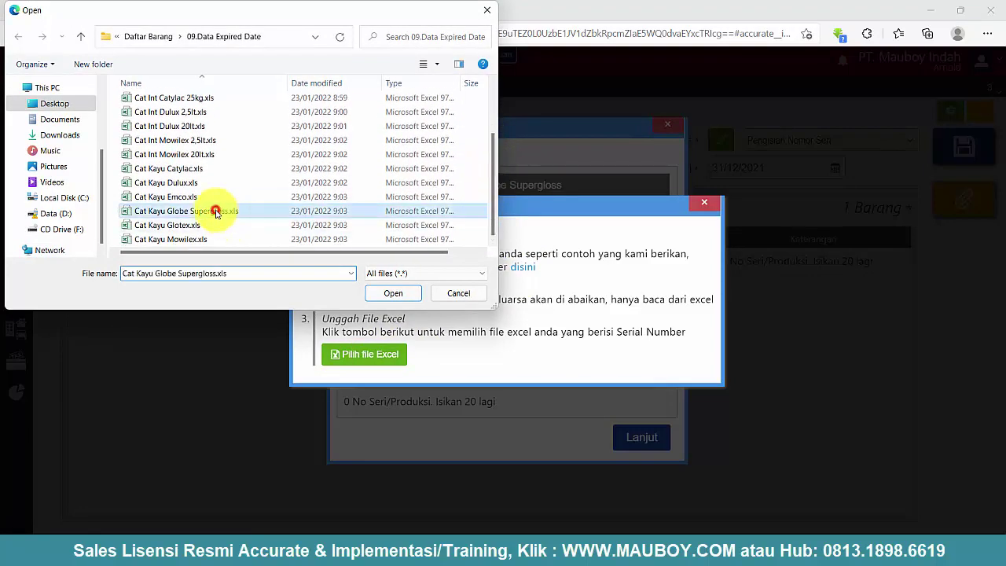
left_click(393, 294)
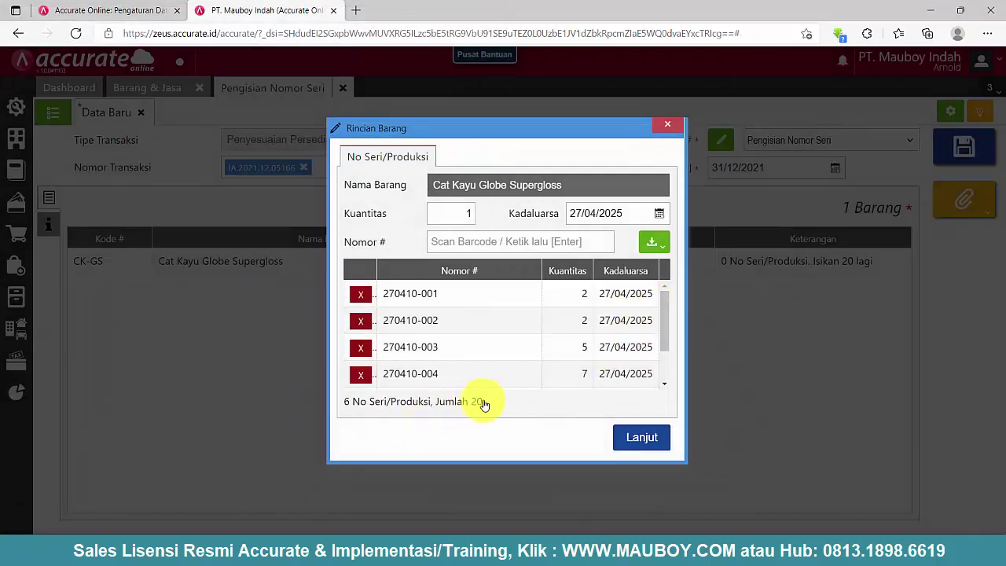
- Review and accept the imported production numbers, save the Pengisian Nomor Seri entry and show the list of entries
left_click_drag(349, 400, 344, 400)
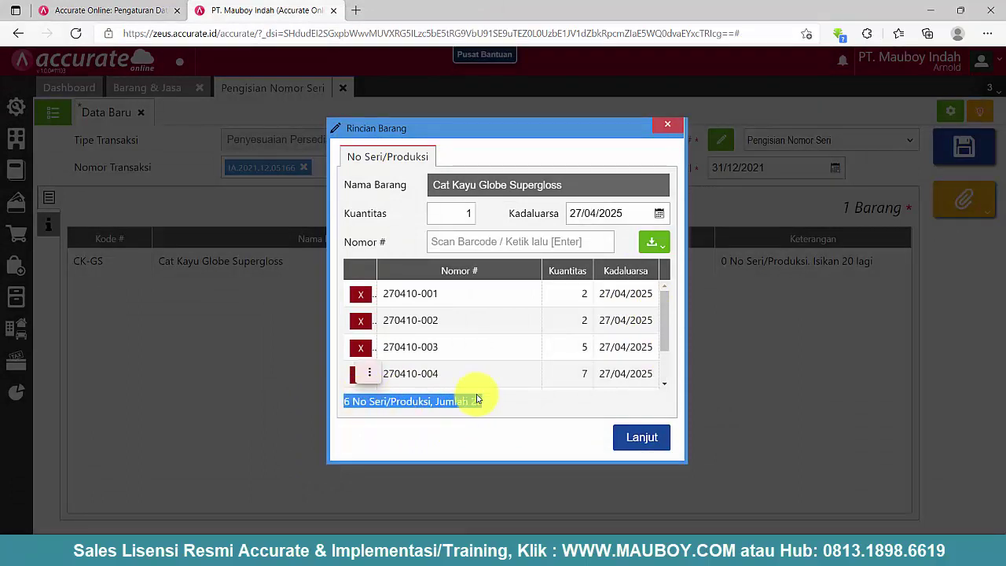
left_click(567, 404)
scroll(539, 353, "down", 2)
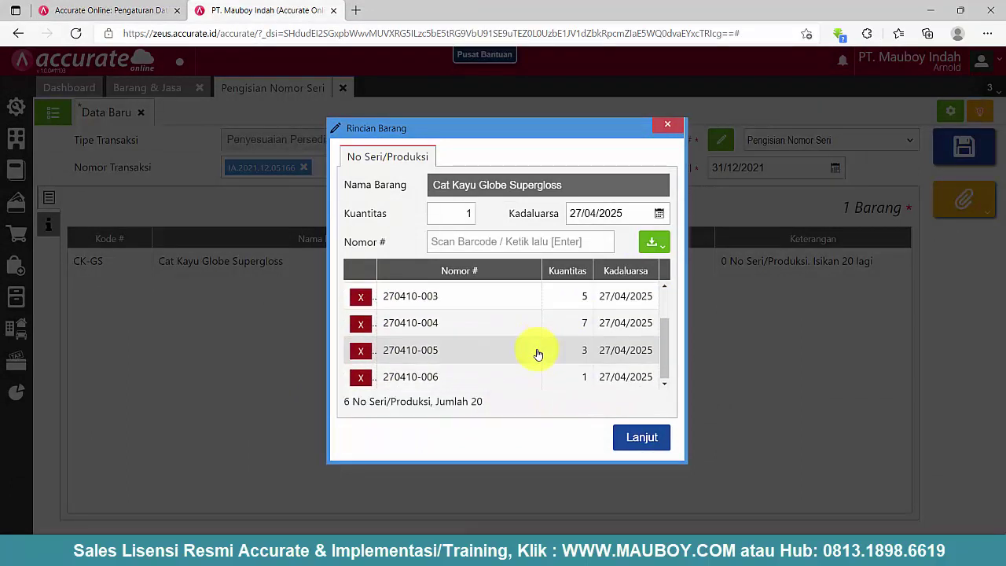
scroll(571, 346, "up", 2)
scroll(571, 346, "down", 2)
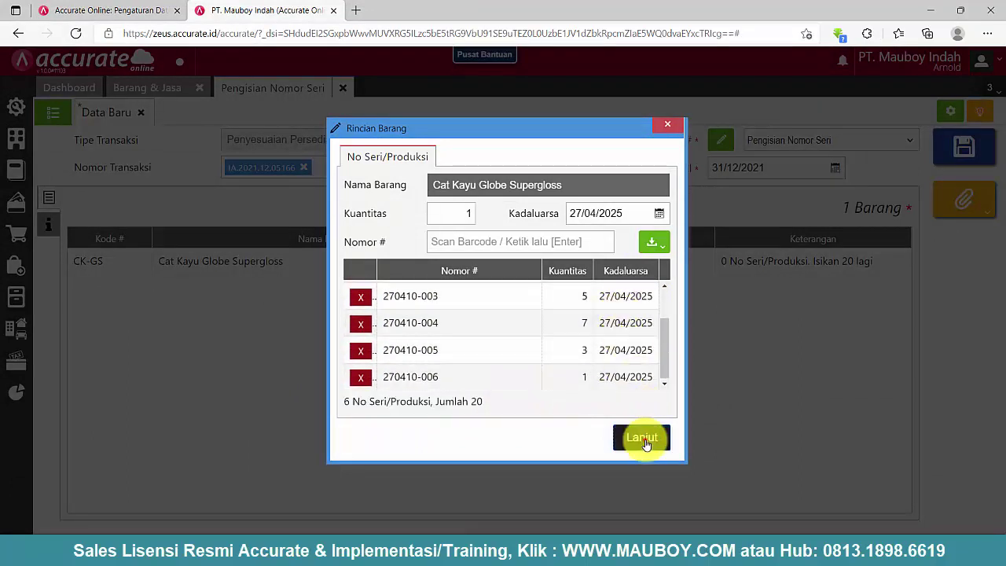
left_click(642, 440)
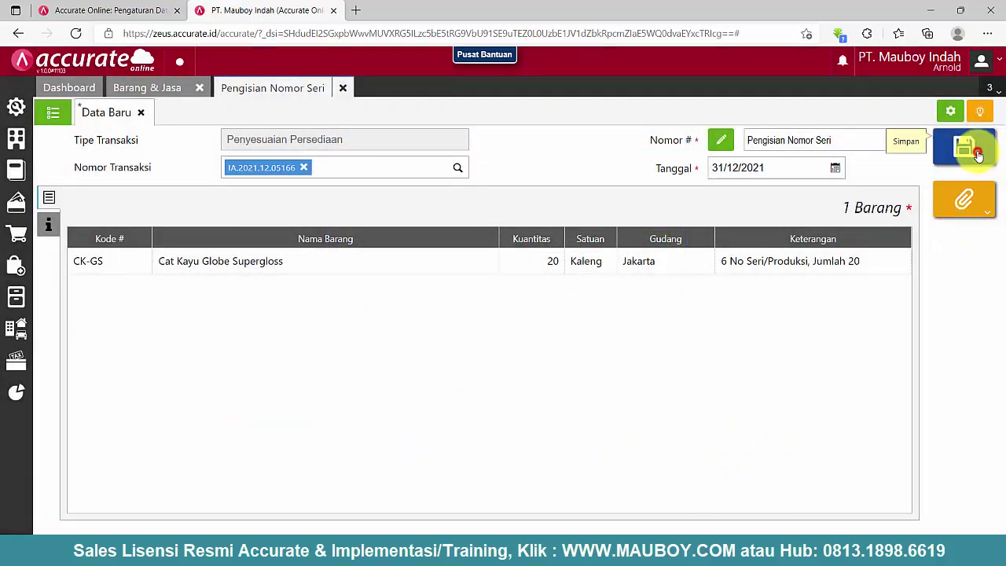
left_click(978, 155)
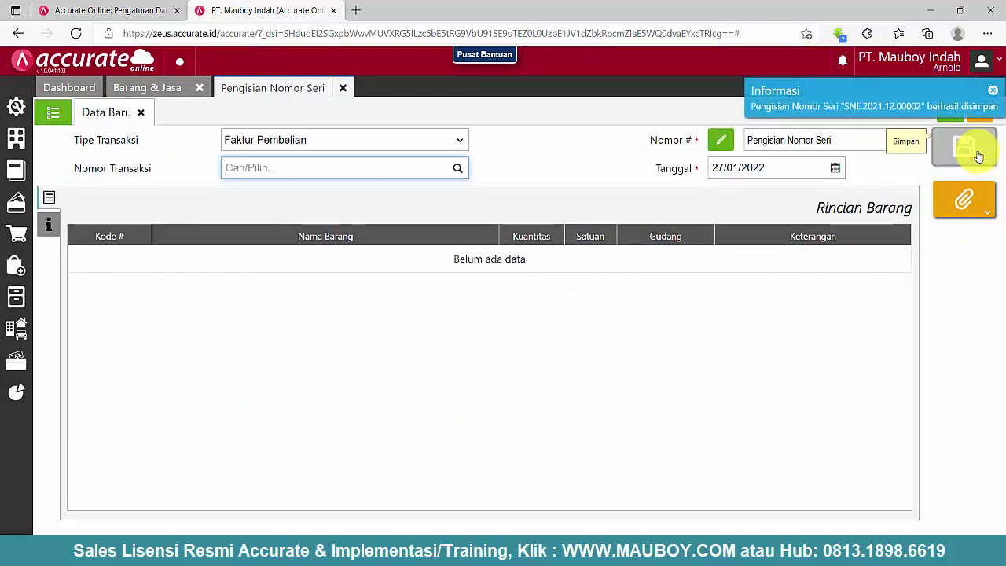
left_click(51, 113)
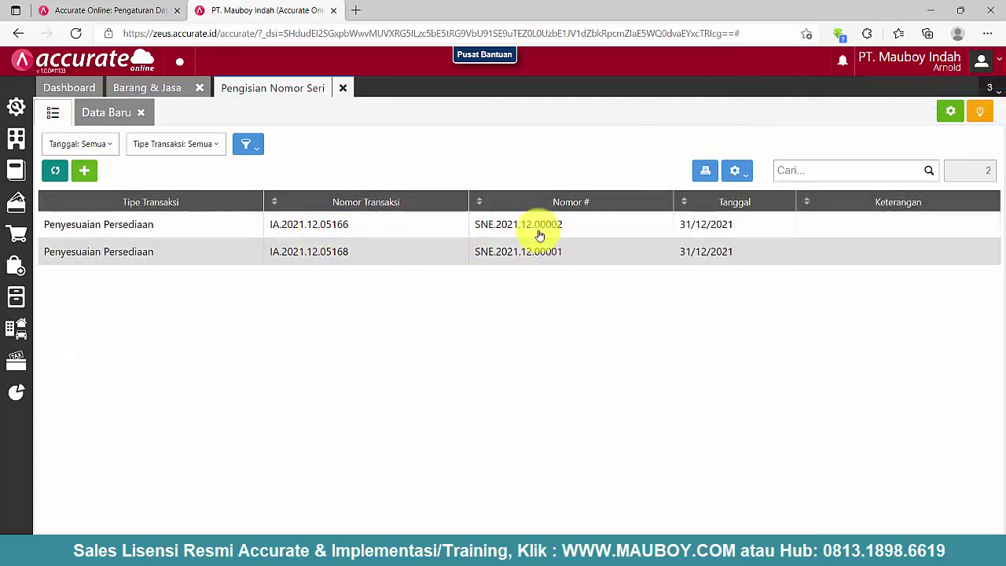
- Open Cat Kayu Globe Supergloss in Barang & Jasa and check the production numbers in its opening balance and its No.Seri list
left_click(152, 84)
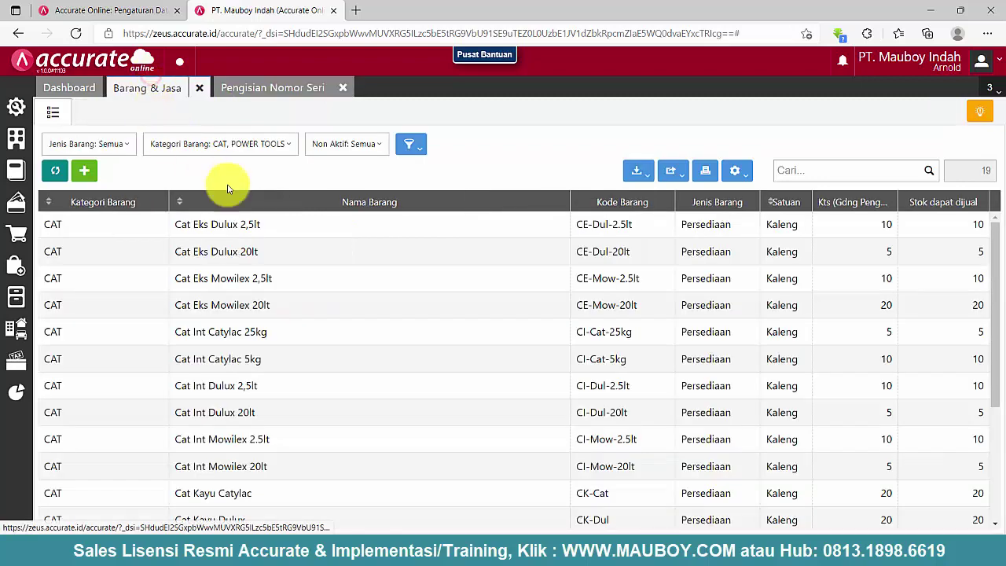
scroll(275, 292, "down", 3)
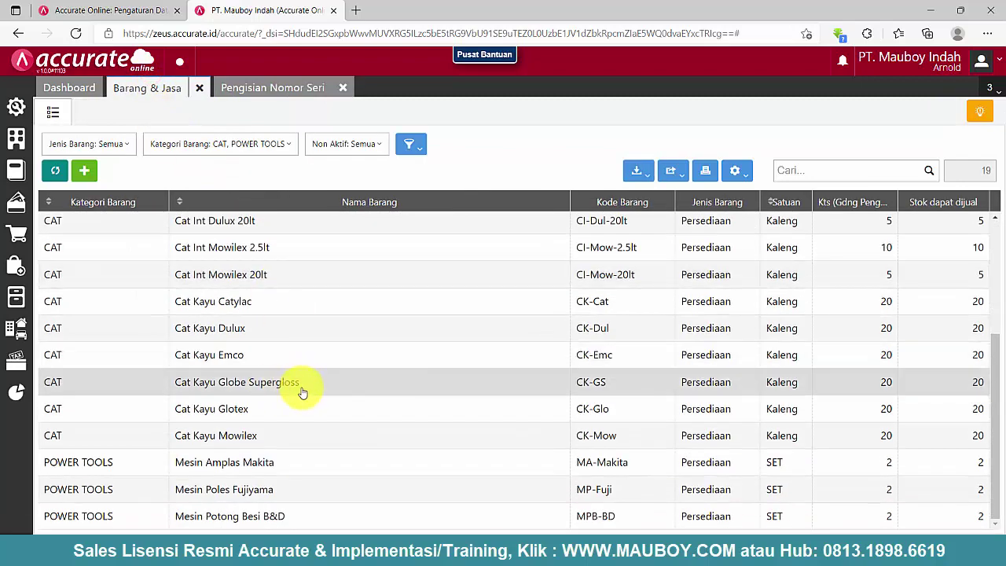
double_click(323, 385)
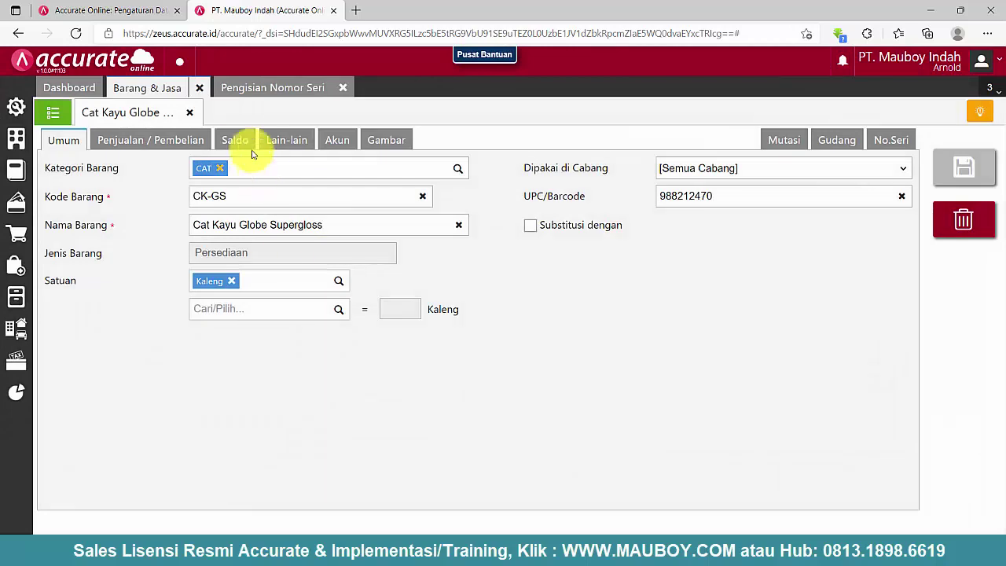
left_click(235, 142)
double_click(514, 249)
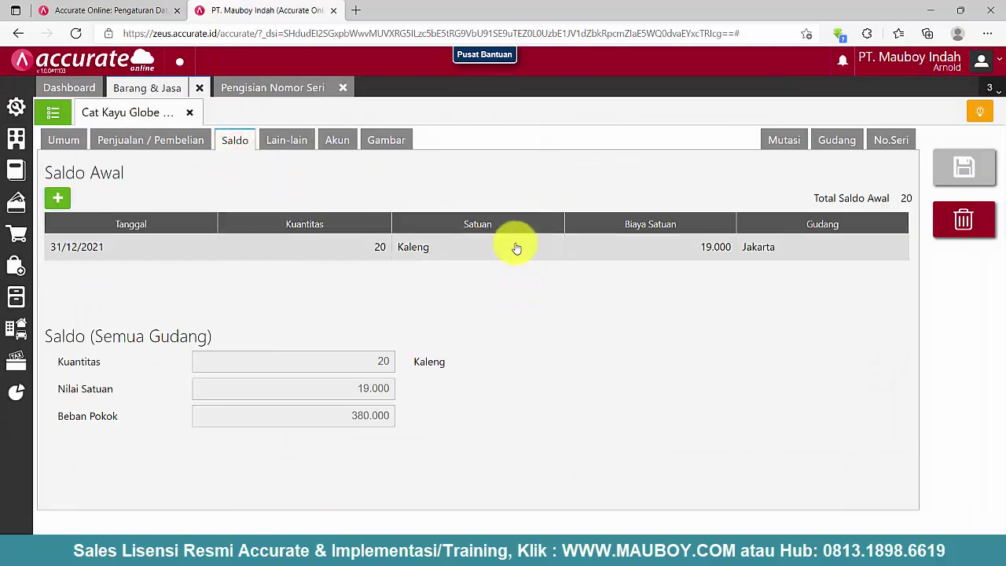
left_click(504, 184)
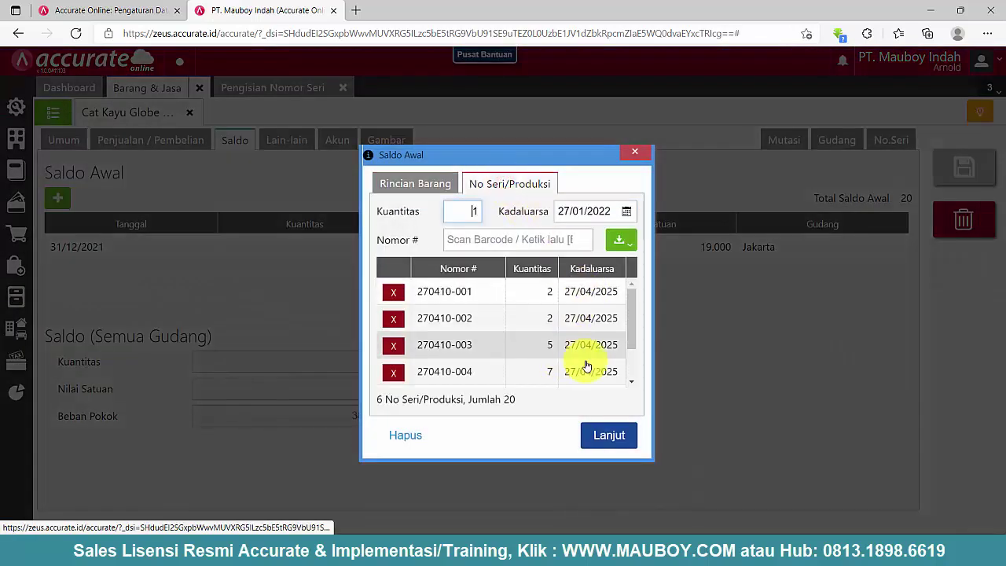
left_click(634, 151)
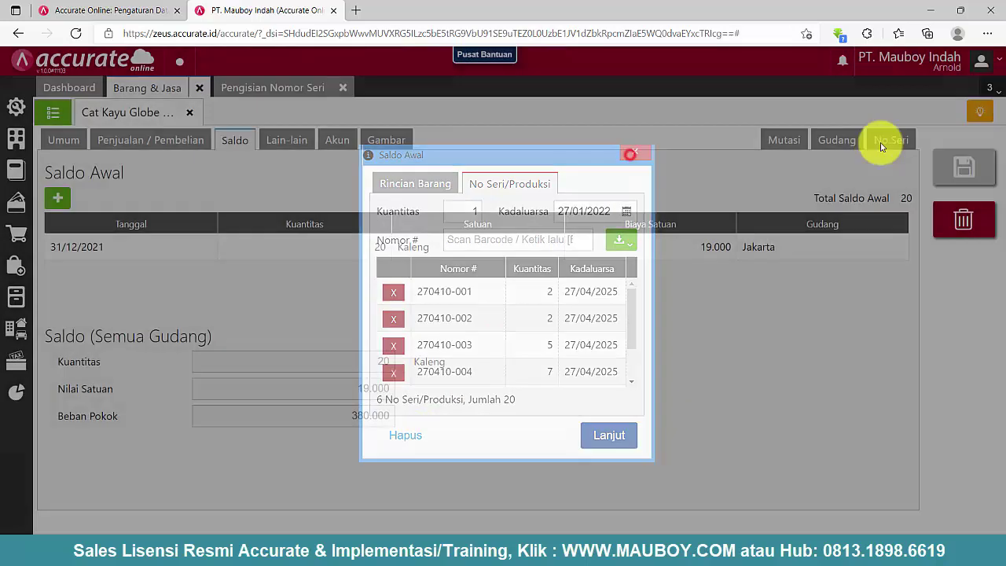
left_click(884, 141)
left_click(227, 167)
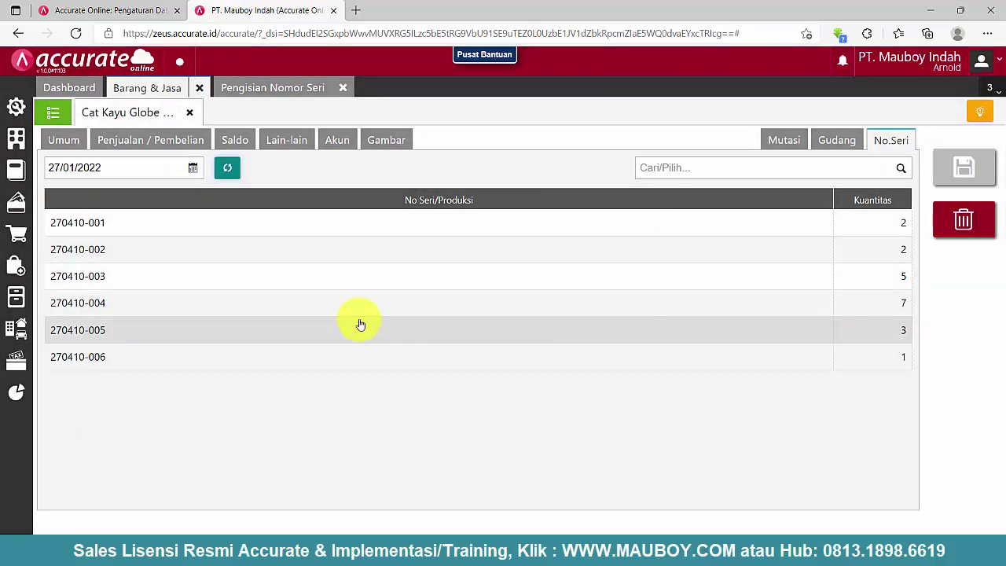
- Close the Cat Kayu Globe Supergloss item, Pengisian Nomor Seri and Barang & Jasa to return to the Dashboard
left_click(194, 114)
left_click(297, 88)
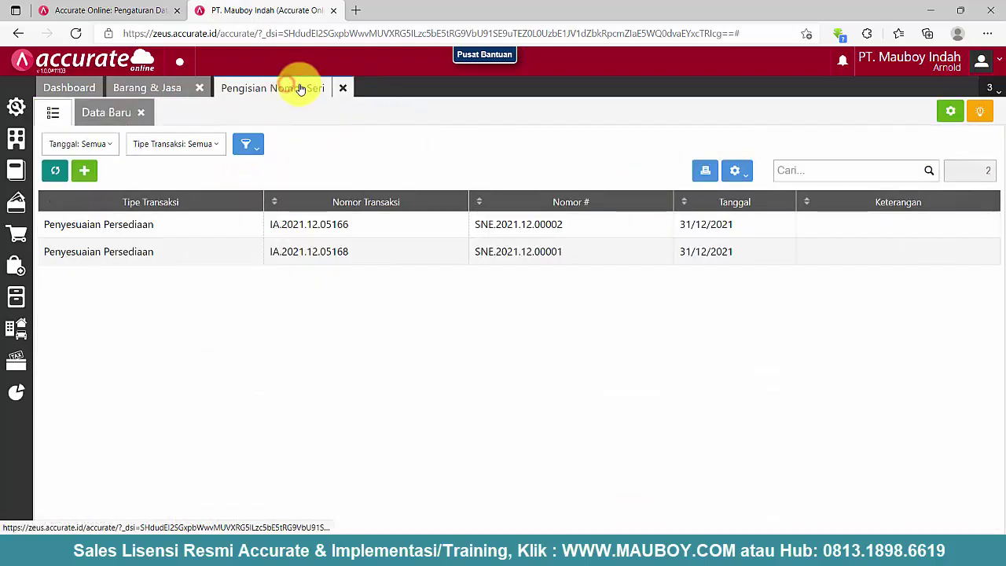
left_click(342, 90)
left_click(206, 96)
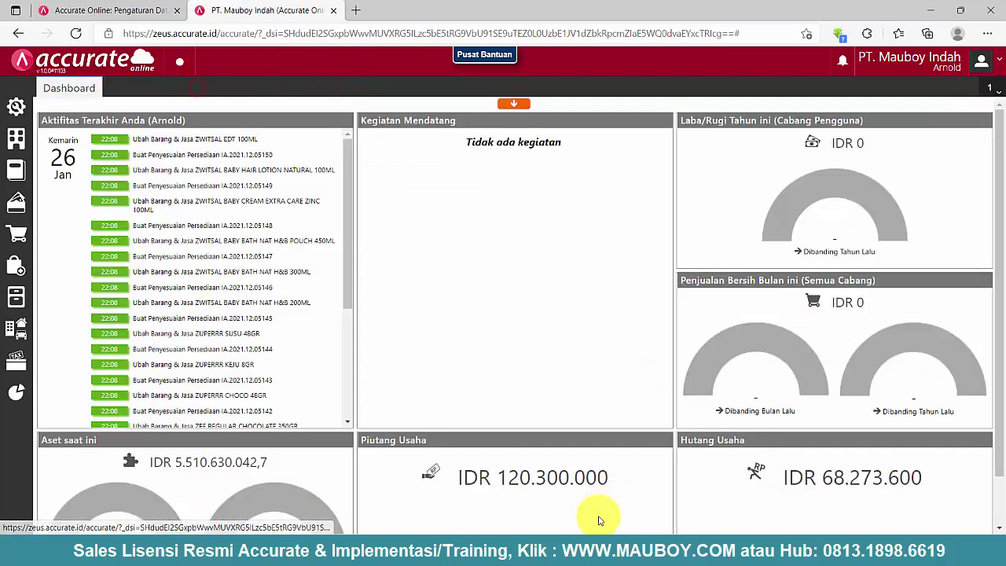
- Switch to Excel and close the Master Barang Kosong and Stok Barang SN Jakarta workbooks without saving changes
mouse_move(671, 535)
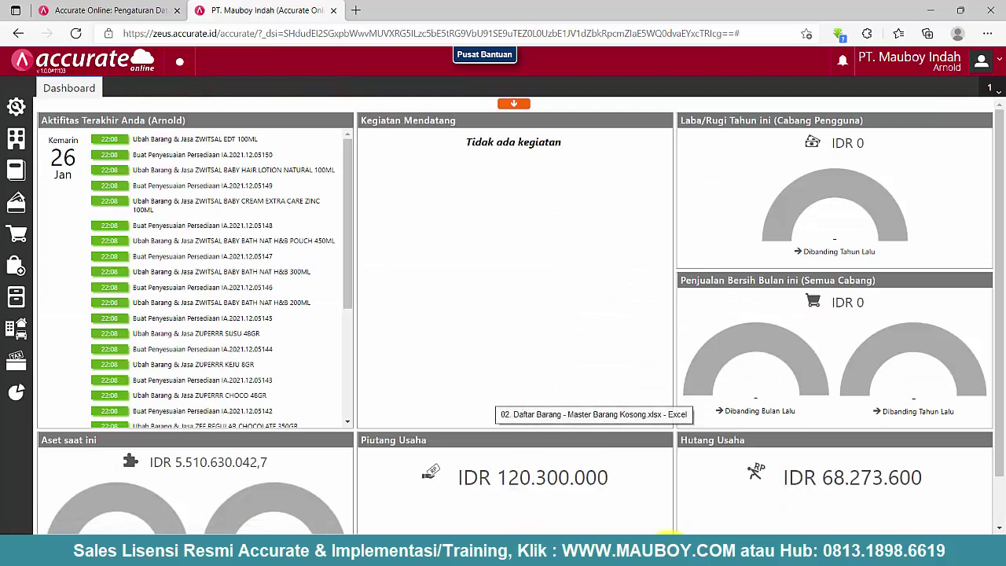
left_click(602, 487)
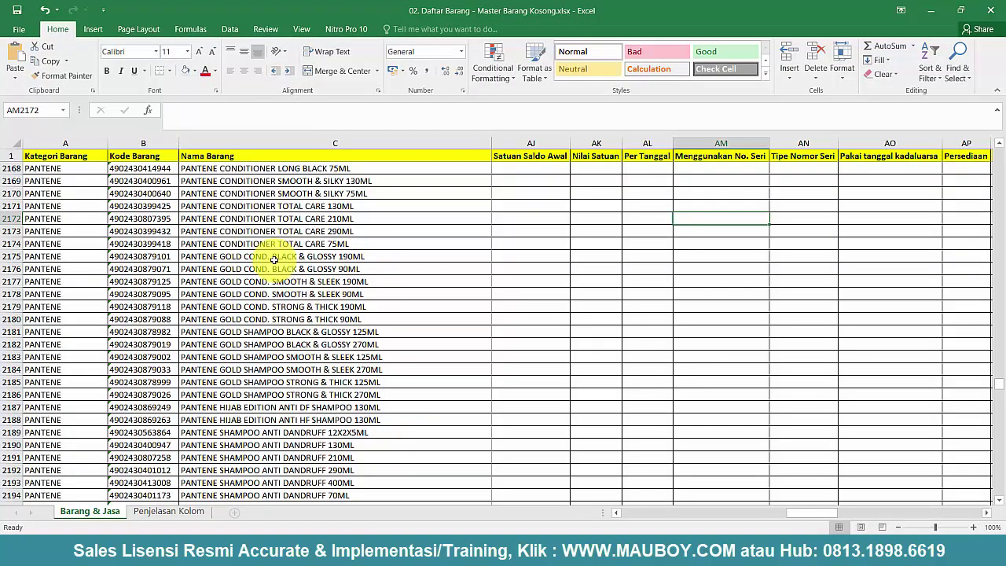
left_click(273, 257)
left_click(992, 10)
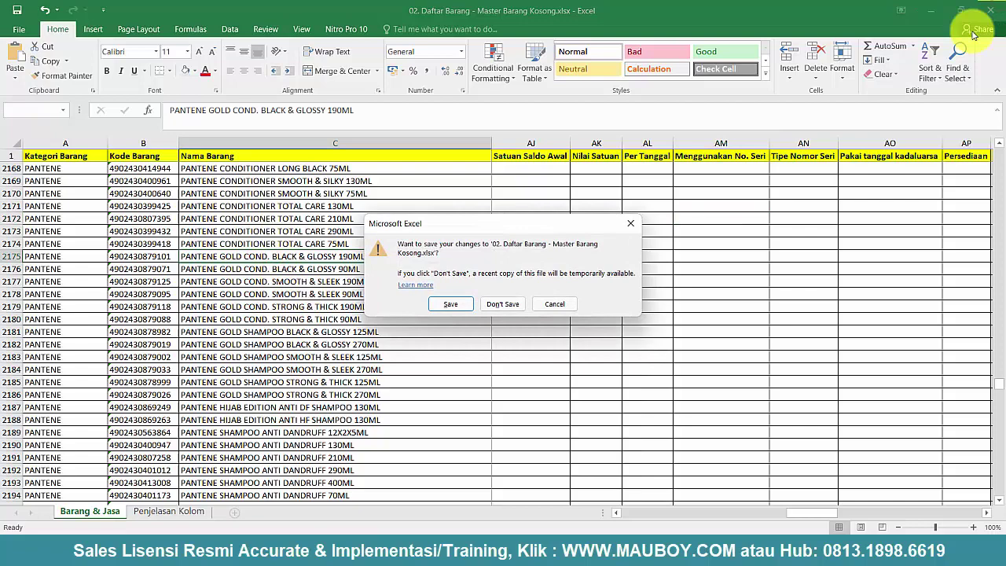
left_click(503, 304)
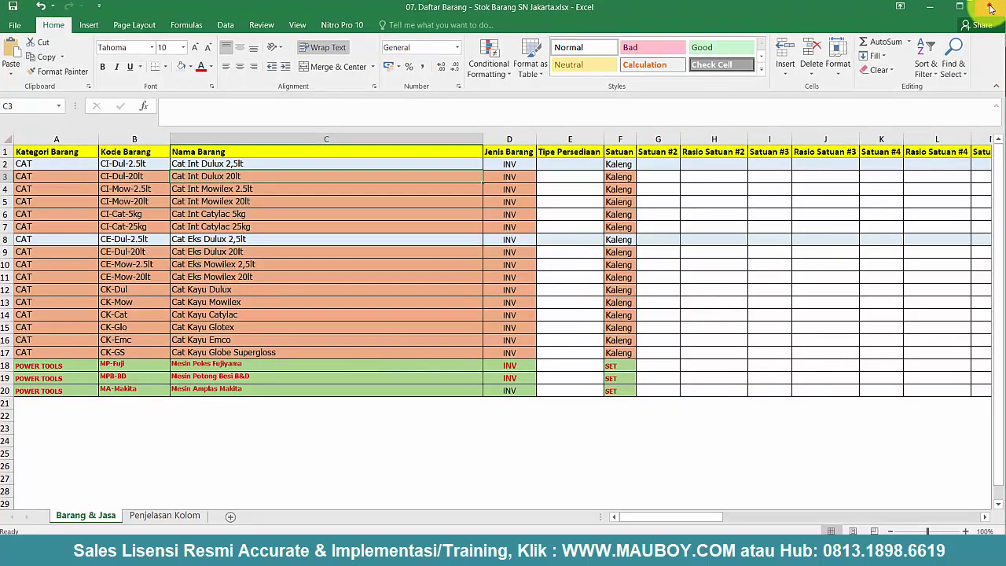
left_click(991, 8)
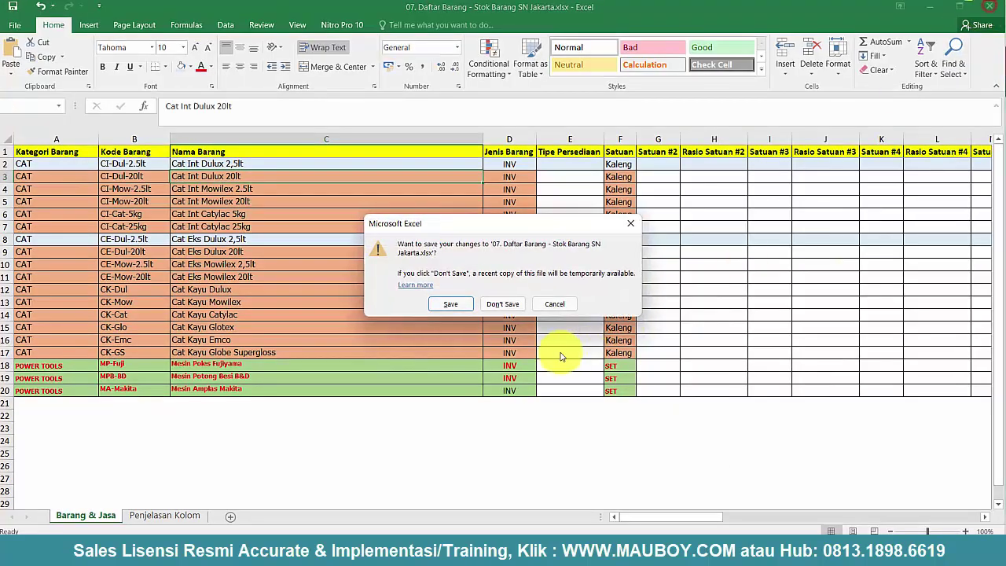
left_click(511, 305)
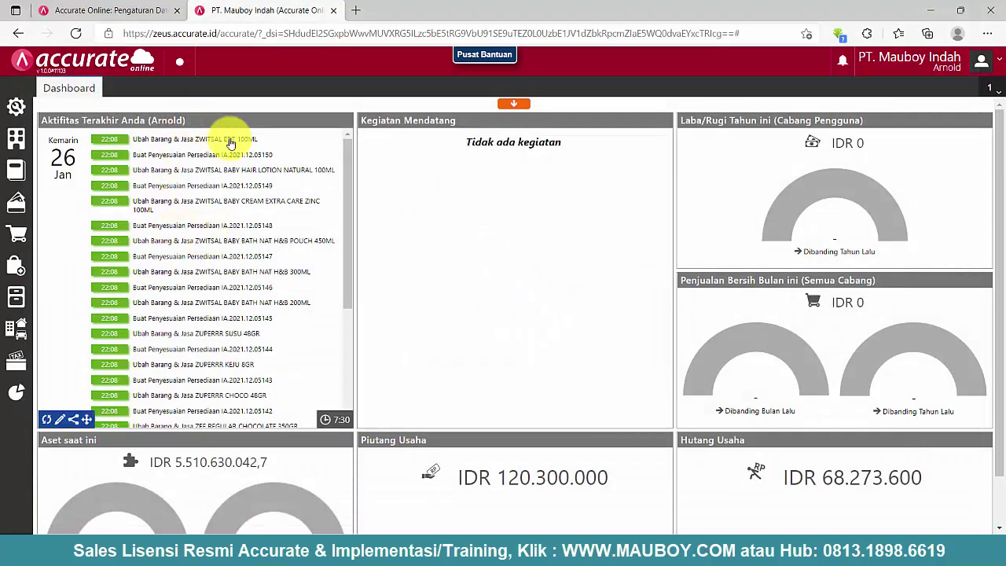
- Open Daftar Laporan and look through the Persediaan and Gudang report categories for a serial/production number stock report
left_click(17, 390)
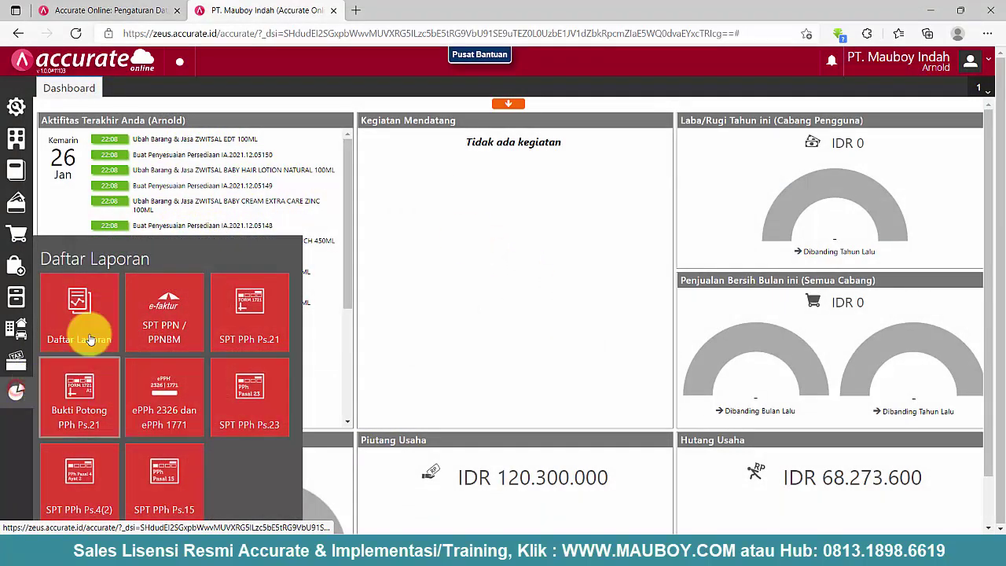
left_click(94, 327)
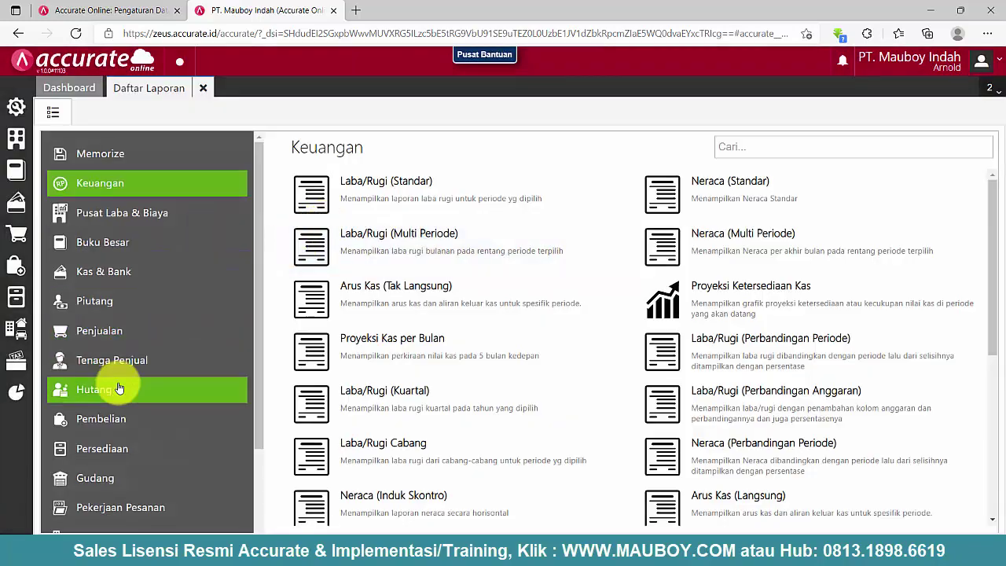
left_click(113, 421)
left_click(118, 449)
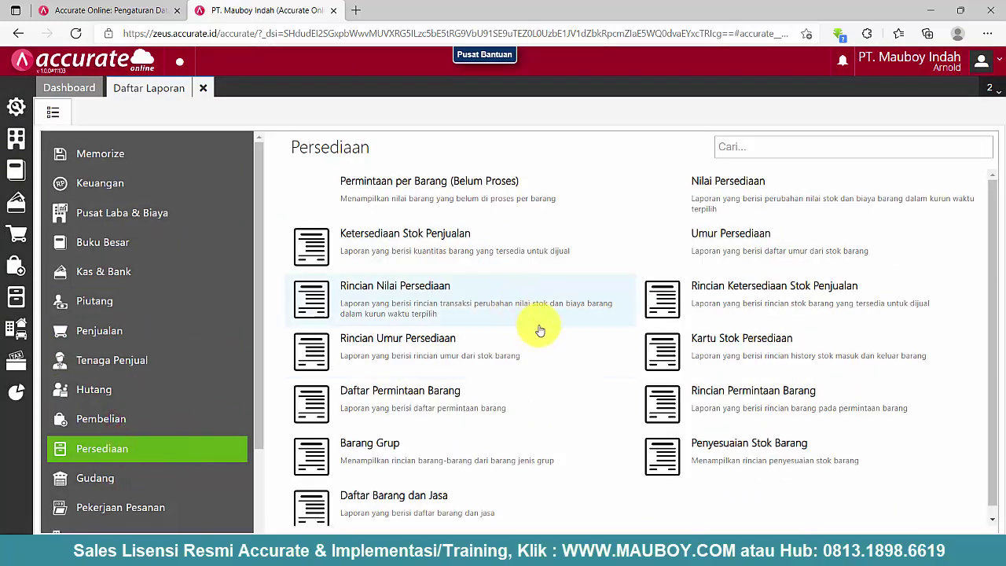
scroll(629, 338, "down", 1)
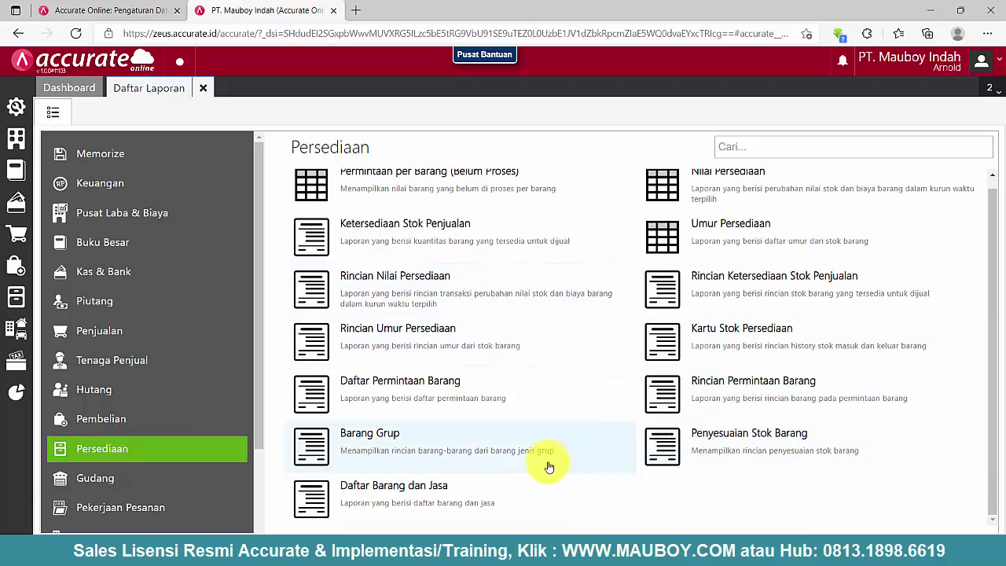
scroll(490, 382, "up", 1)
scroll(490, 382, "down", 1)
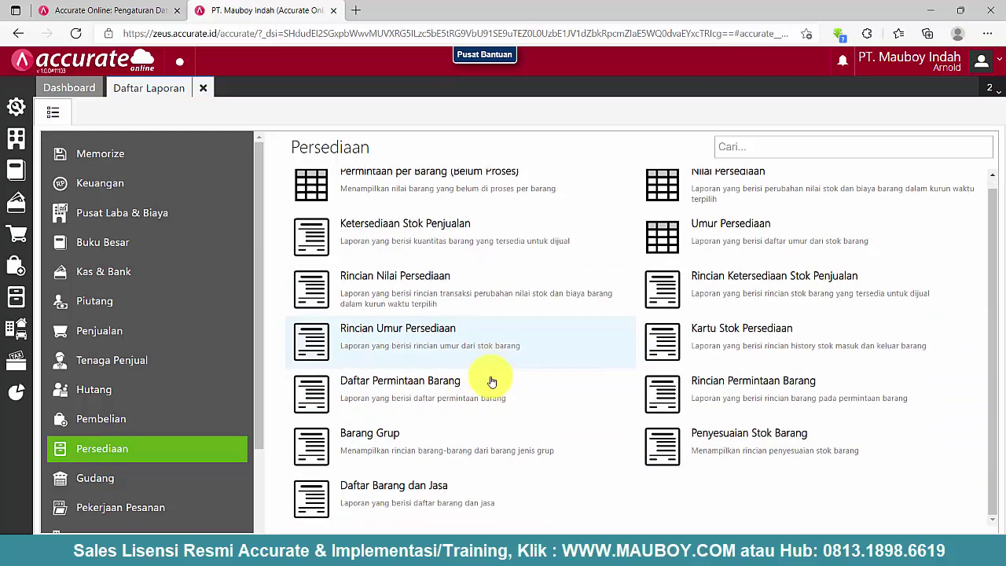
left_click(144, 476)
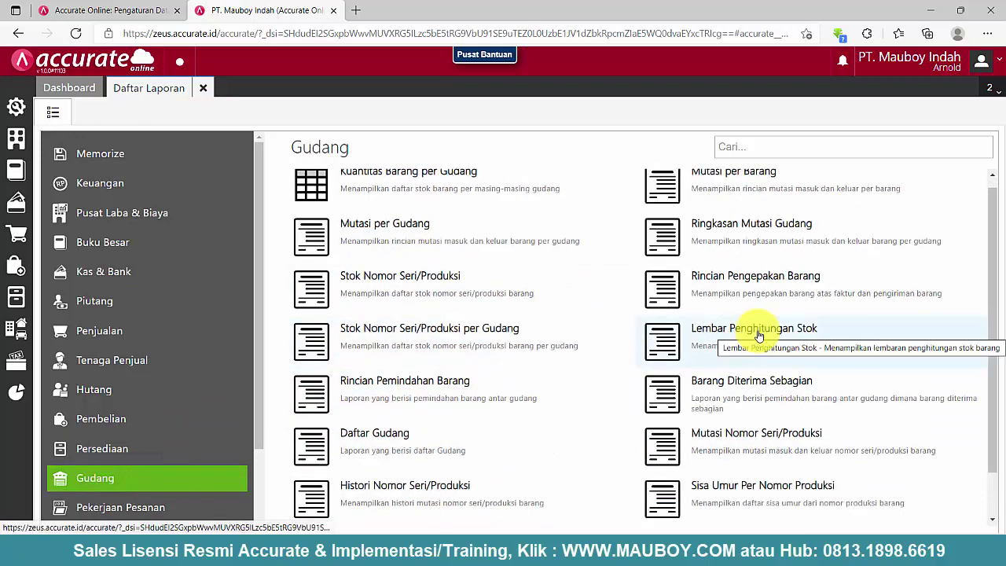
scroll(759, 336, "down", 1)
scroll(759, 336, "up", 1)
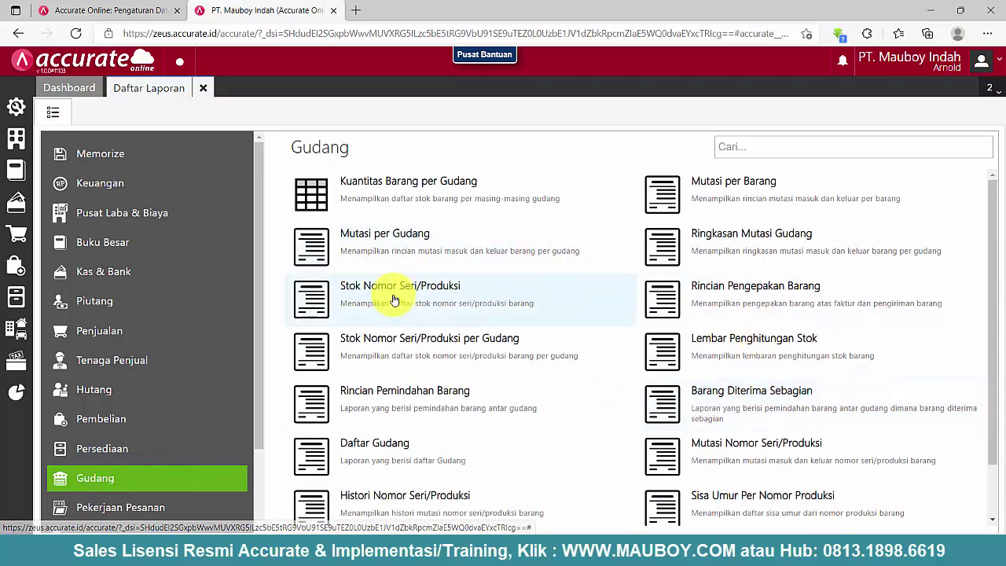
- Display the Stok Nomor Seri/Produksi report as of 27/01/2022 for the item Cat Eks Dulux 2,5lt
left_click(455, 299)
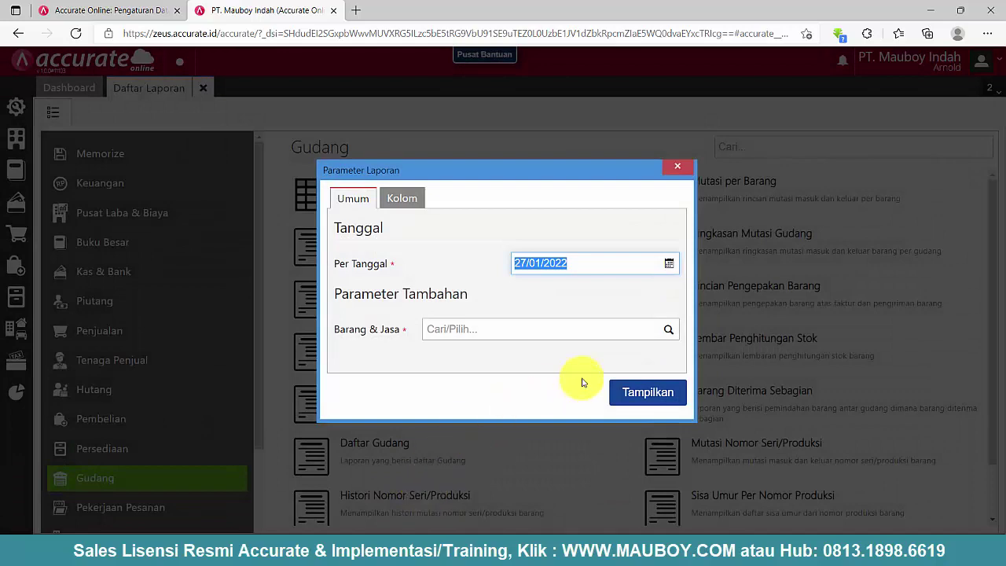
left_click(668, 331)
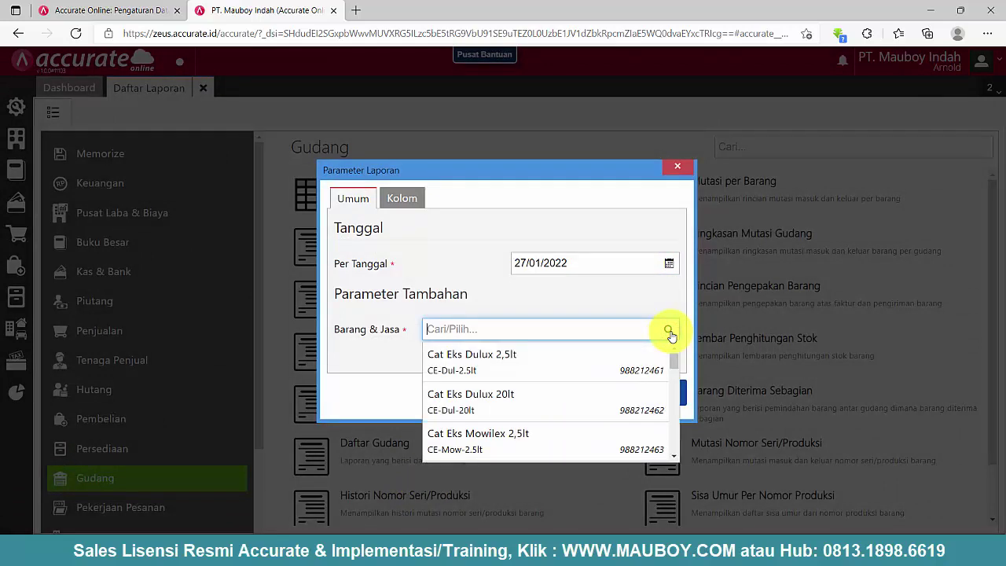
left_click(590, 364)
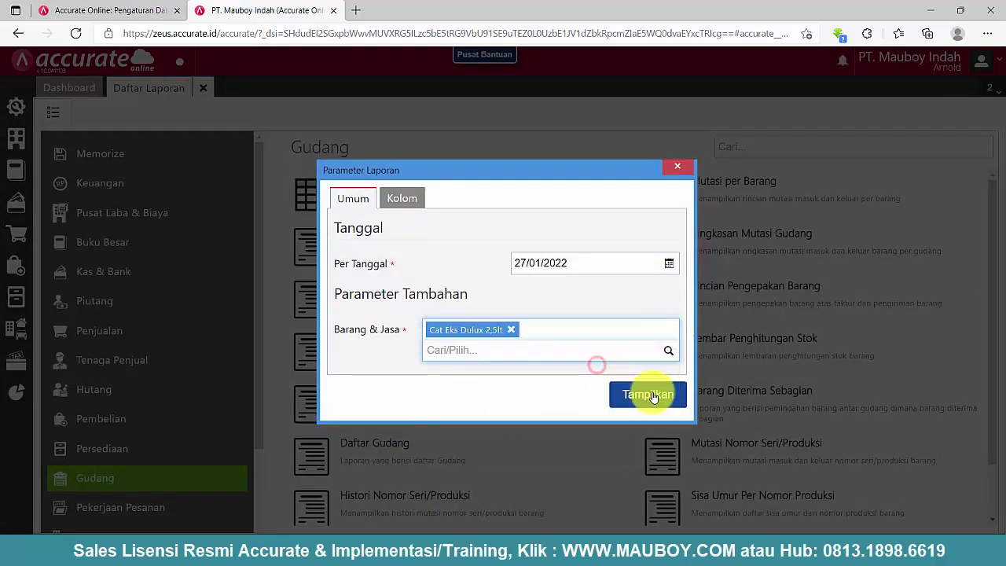
left_click(659, 393)
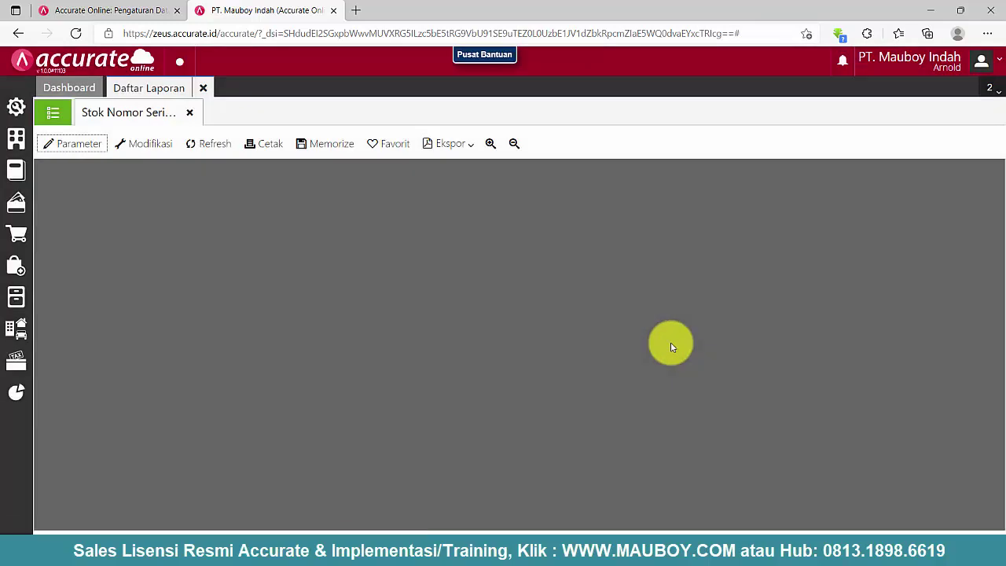
- Review the production numbers, quantities and expiry dates in the report, and close both the report and Daftar Laporan
scroll(455, 319, "down", 5)
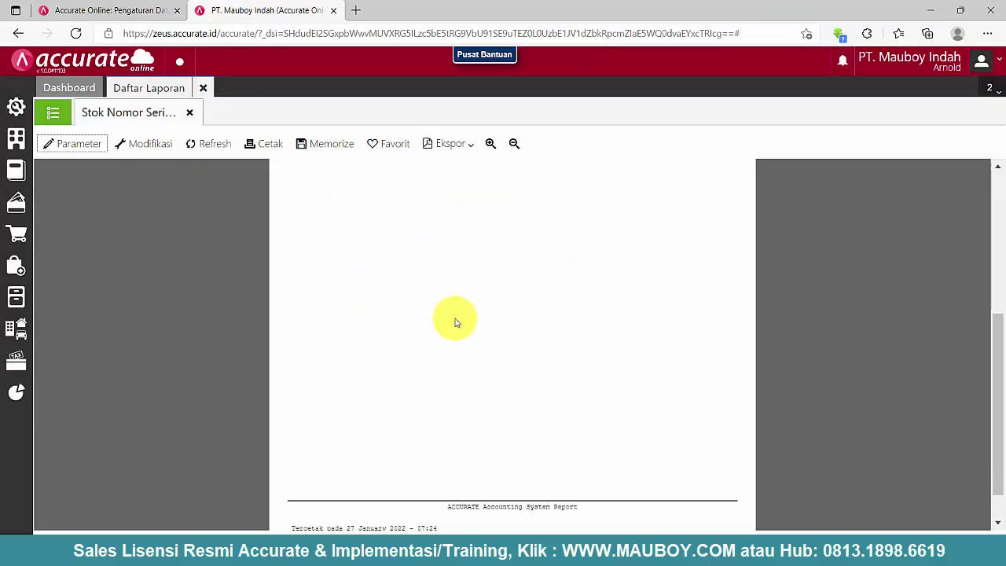
scroll(456, 323, "up", 4)
scroll(455, 322, "up", 1)
left_click_drag(359, 310, 686, 331)
left_click(512, 319)
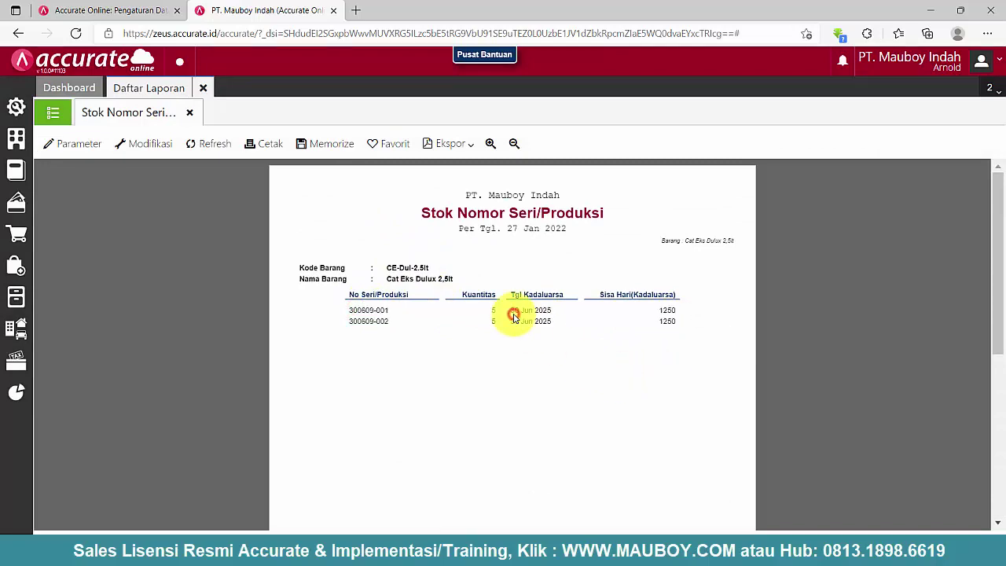
left_click(189, 112)
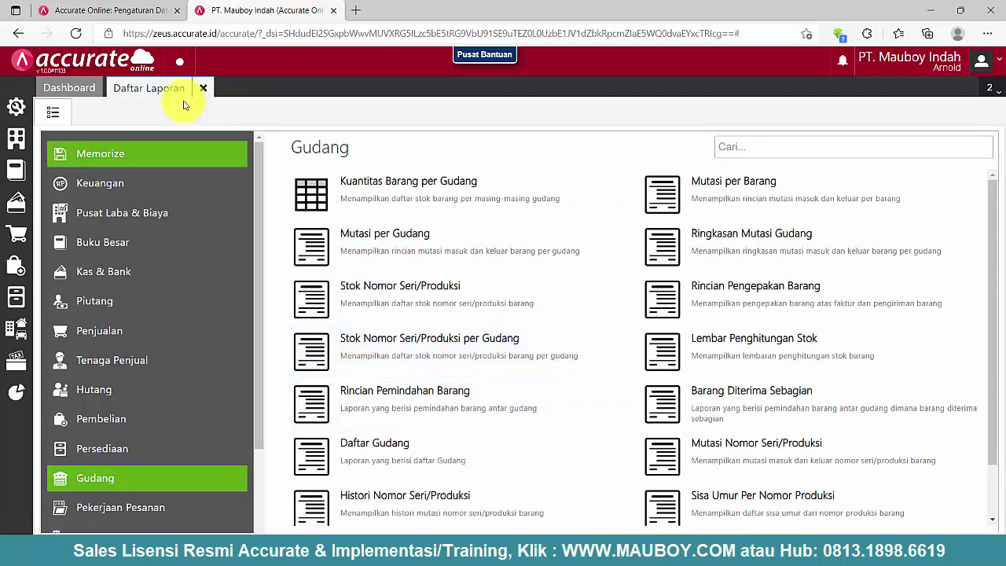
left_click(205, 88)
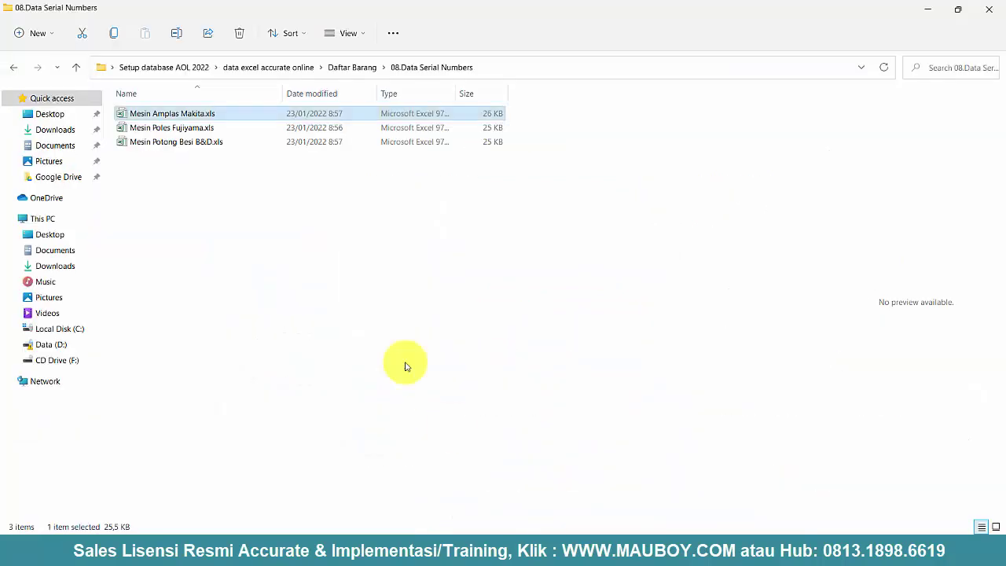
- Look over the spreadsheets in the 08.Data Serial Numbers folder and go back to the Daftar Barang folder
left_click(161, 113)
left_click(160, 141)
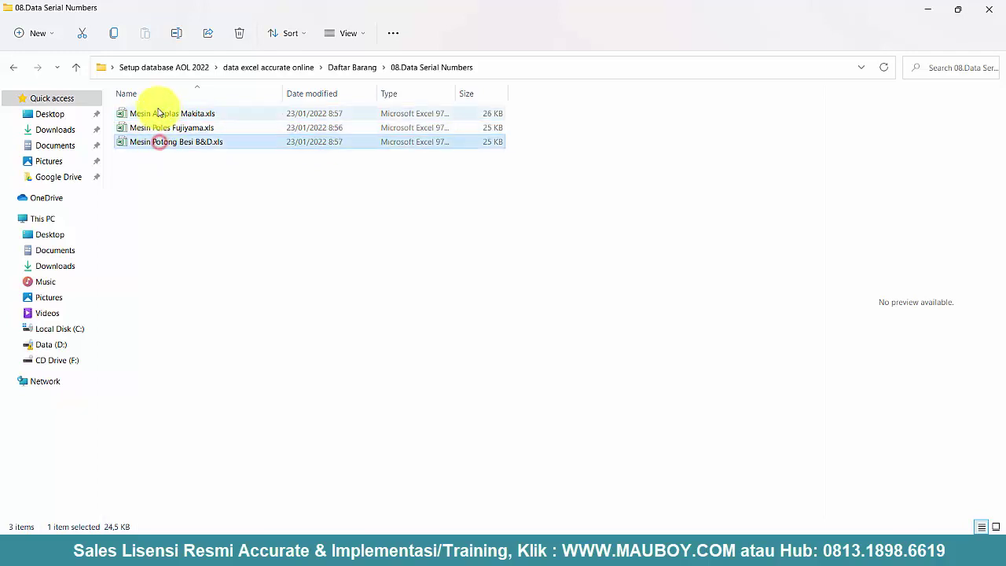
left_click(13, 68)
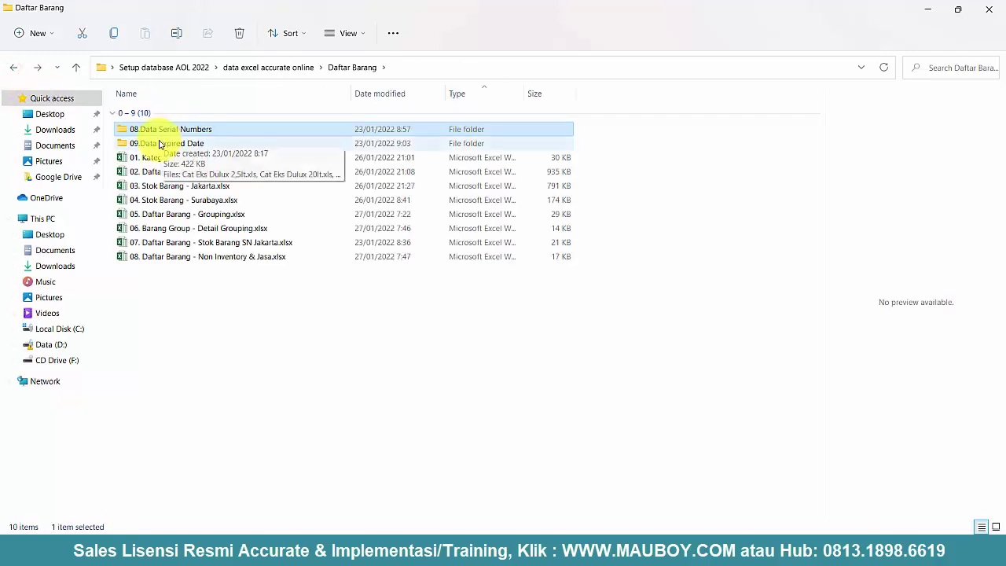
- Open the 09.Data Expired Date folder, look over its paint item spreadsheets and switch back to Accurate Online
double_click(164, 143)
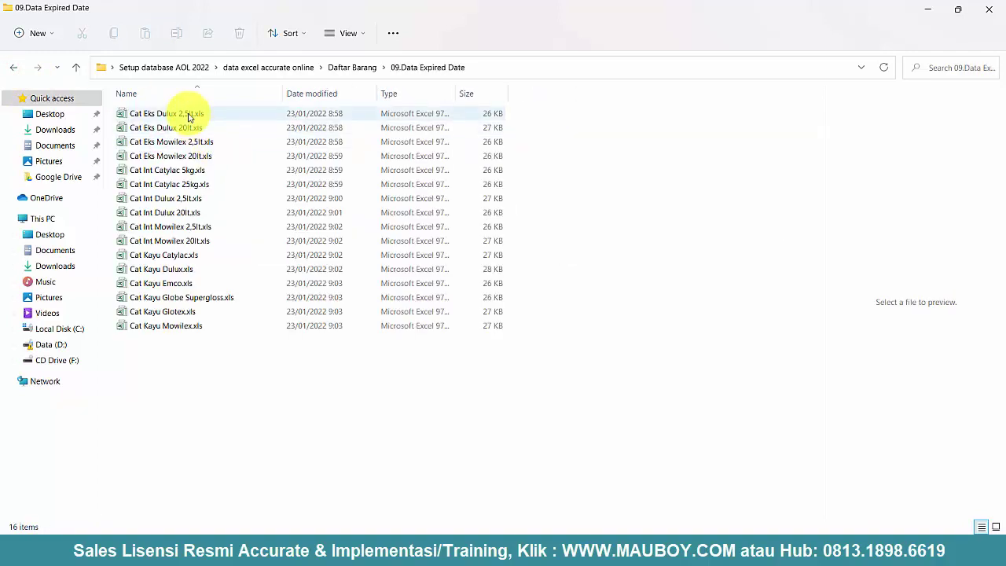
left_click(189, 117)
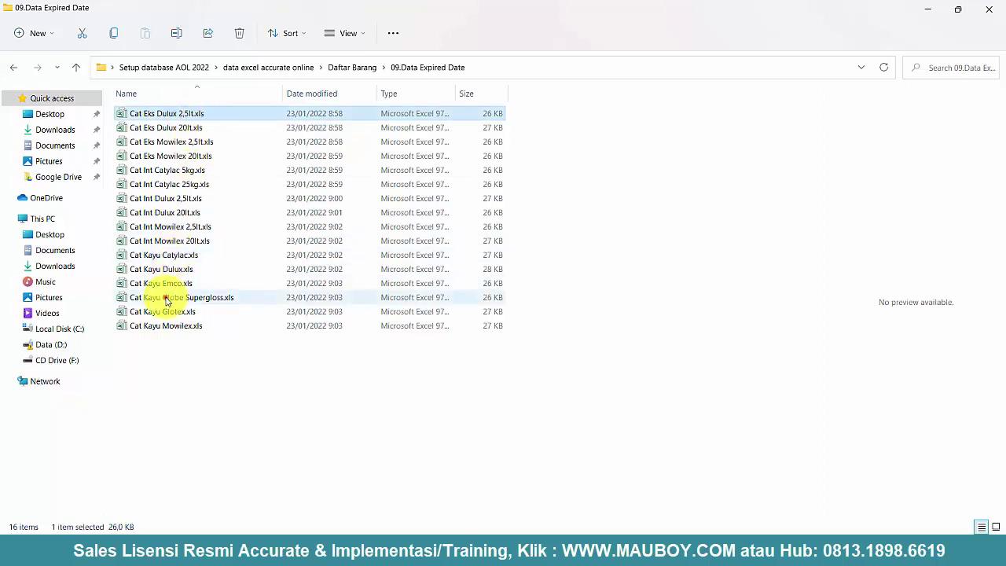
left_click(165, 297)
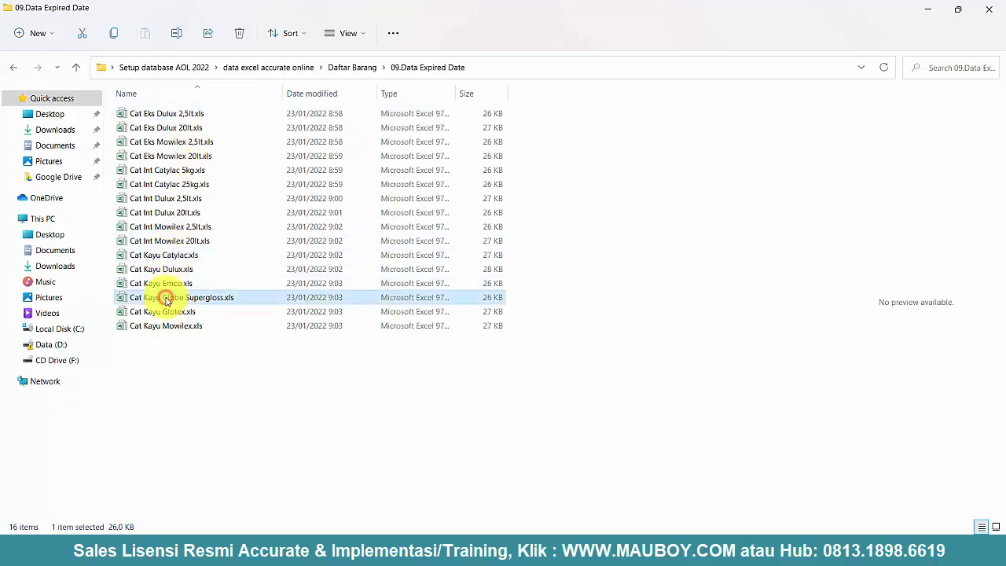
left_click(200, 116)
left_click(186, 128)
left_click(187, 141)
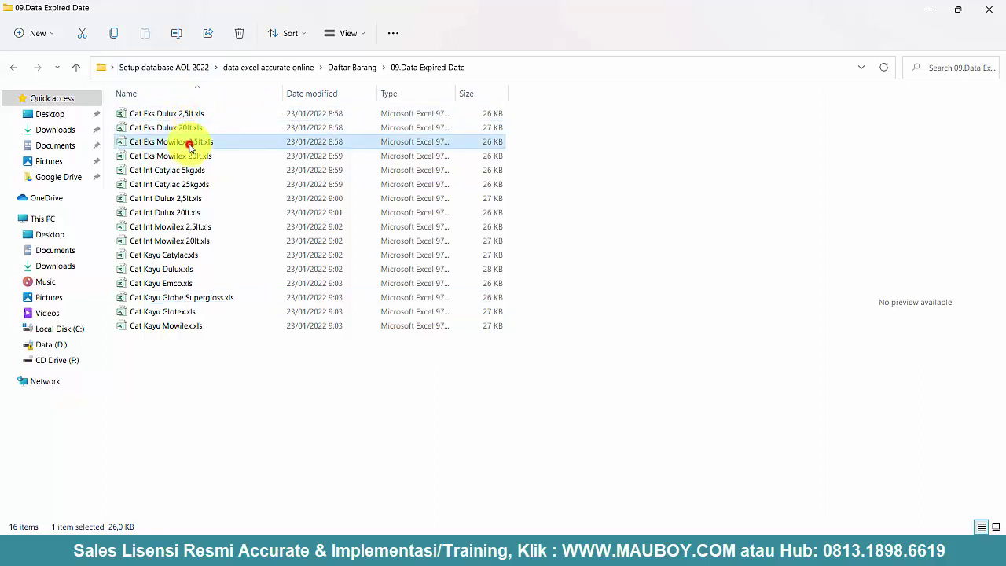
left_click(189, 156)
left_click(186, 182)
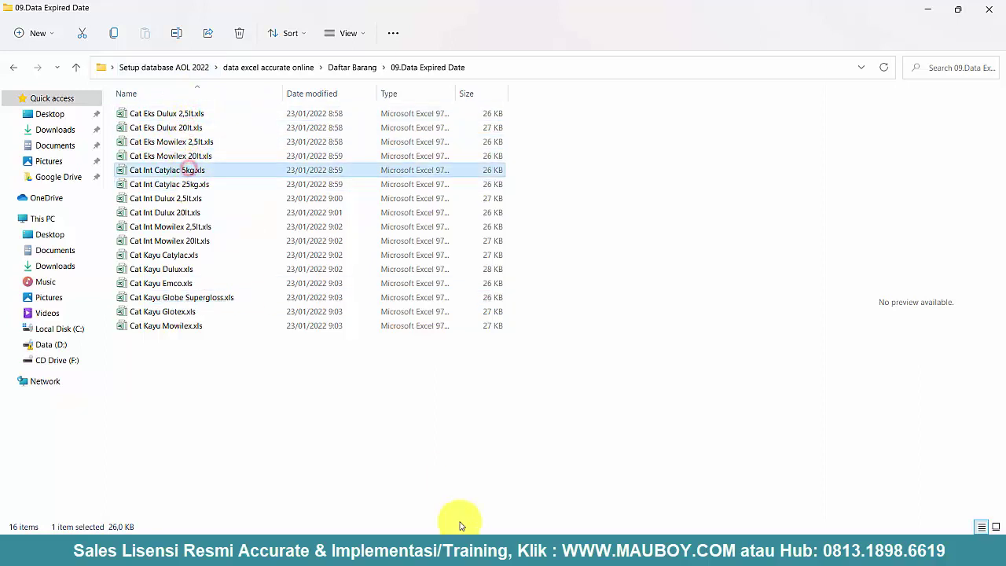
left_click(463, 550)
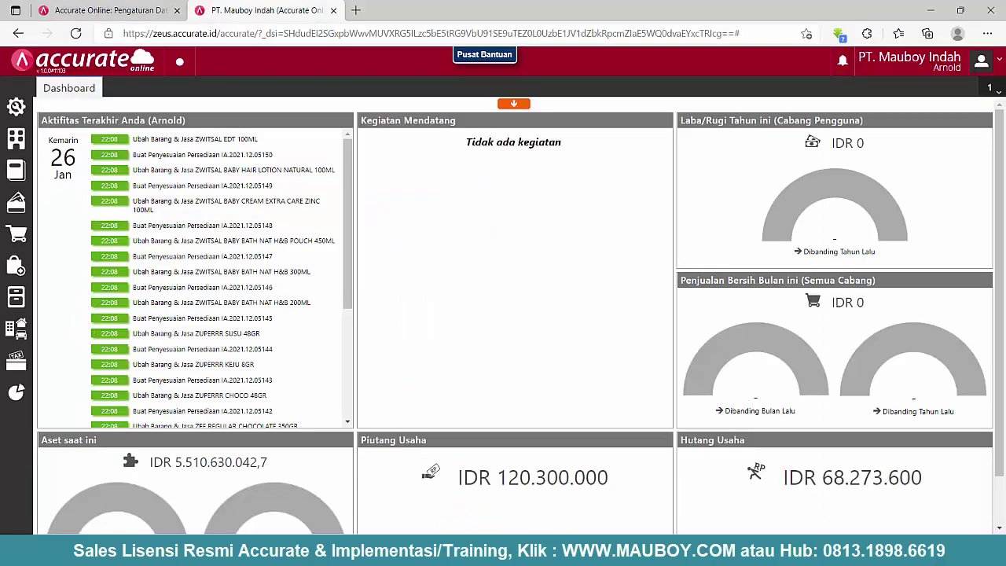
left_click(16, 296)
left_click(349, 412)
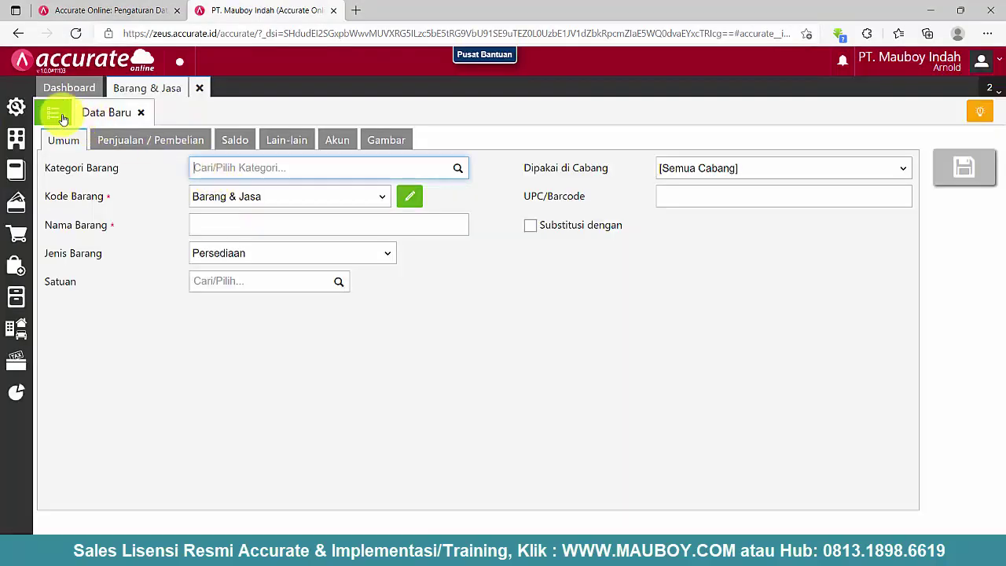
left_click(13, 302)
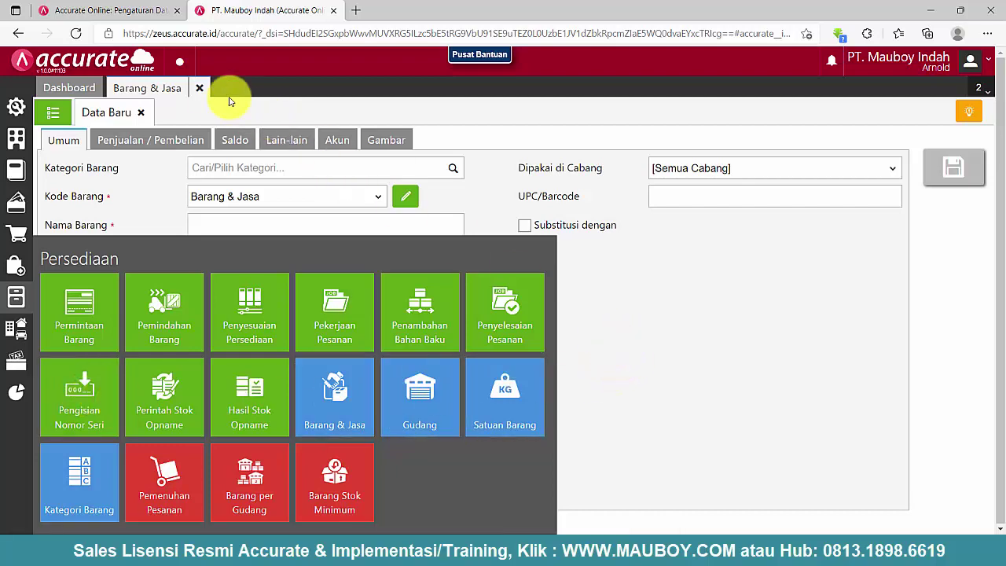
left_click(201, 88)
left_click(657, 209)
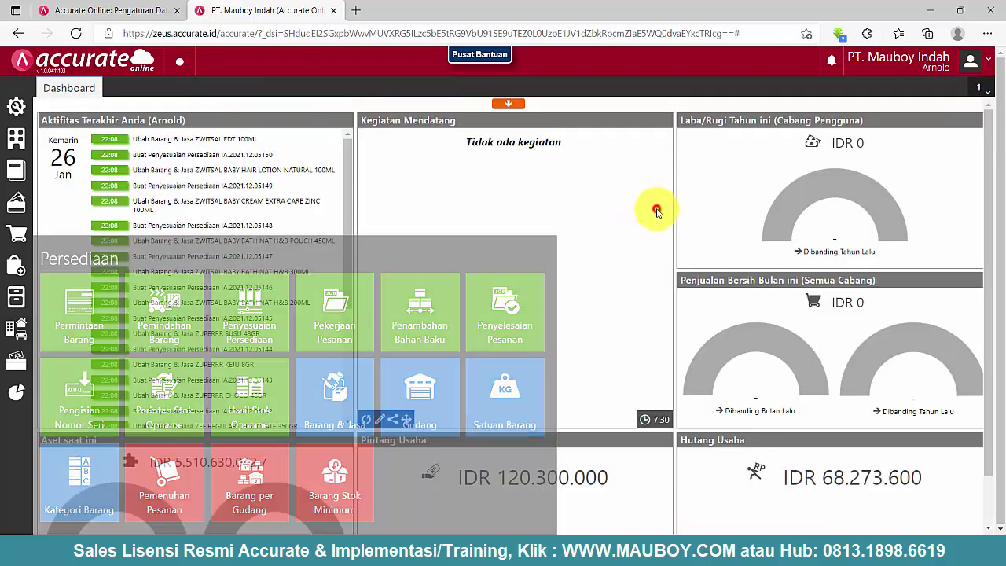
- In Preferensi, under the other restrictions of Pembatasan, enable "Nomor Seri/Produksi barang harus diisi saat transaksi"
left_click(16, 106)
left_click(74, 157)
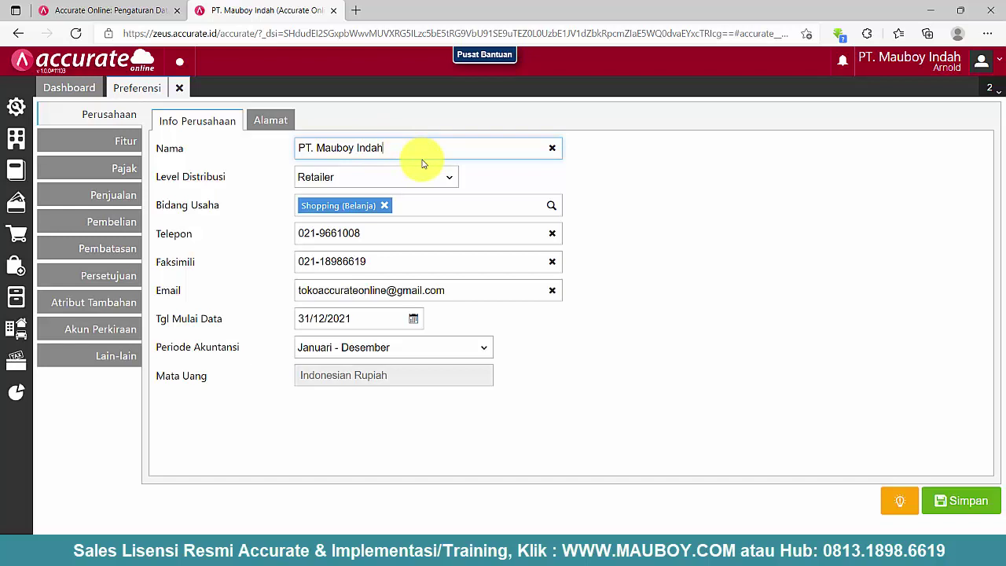
left_click(110, 141)
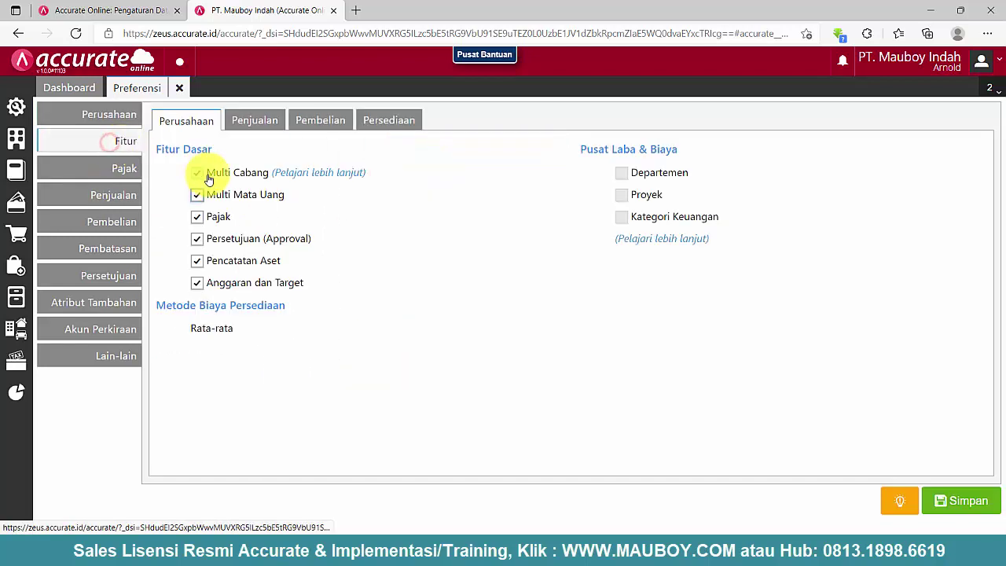
left_click(108, 248)
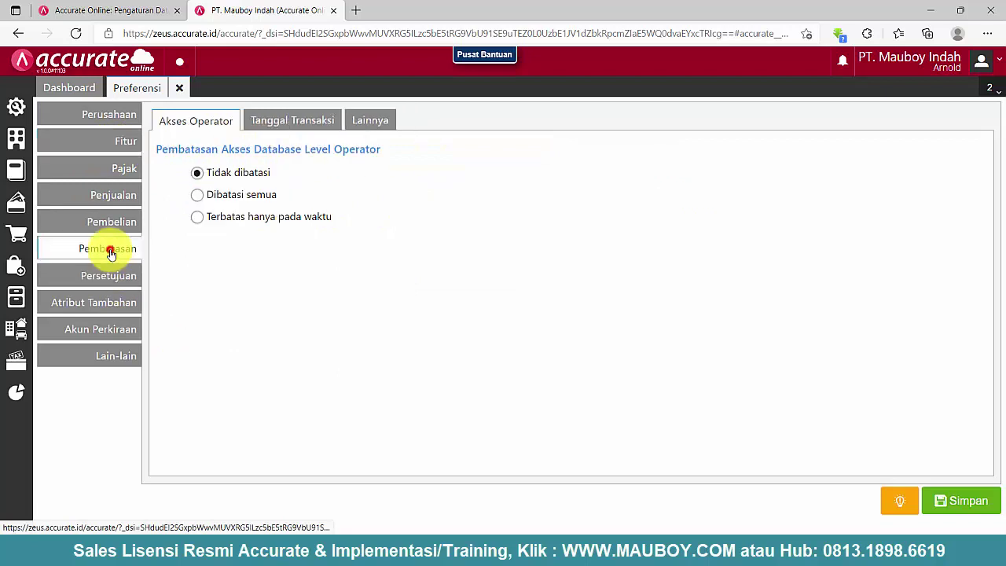
left_click(366, 121)
left_click(236, 172)
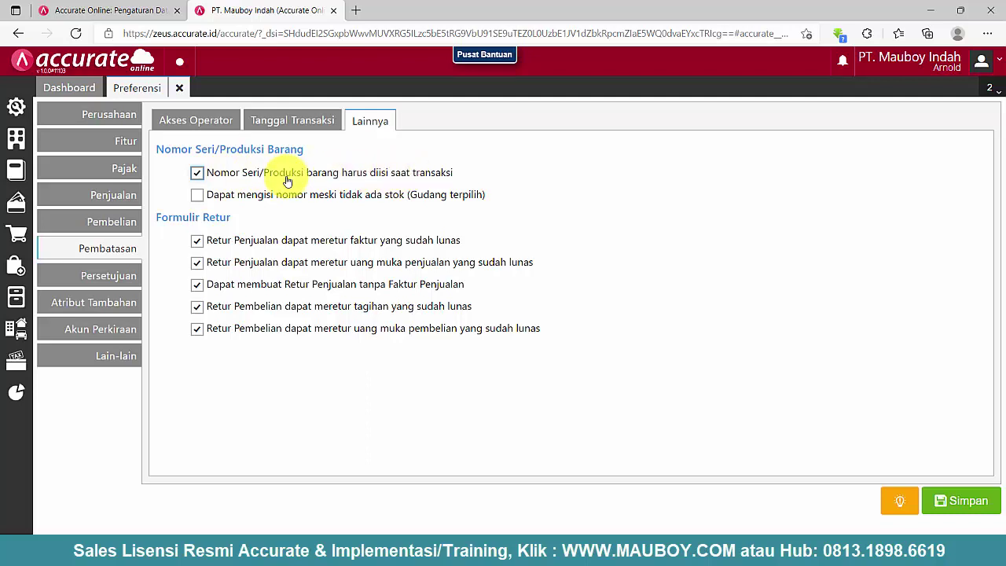
- Examine the two Nomor Seri/Produksi Barang options, highlighting the one that requires numbers during transactions
left_click(197, 197)
left_click(516, 175)
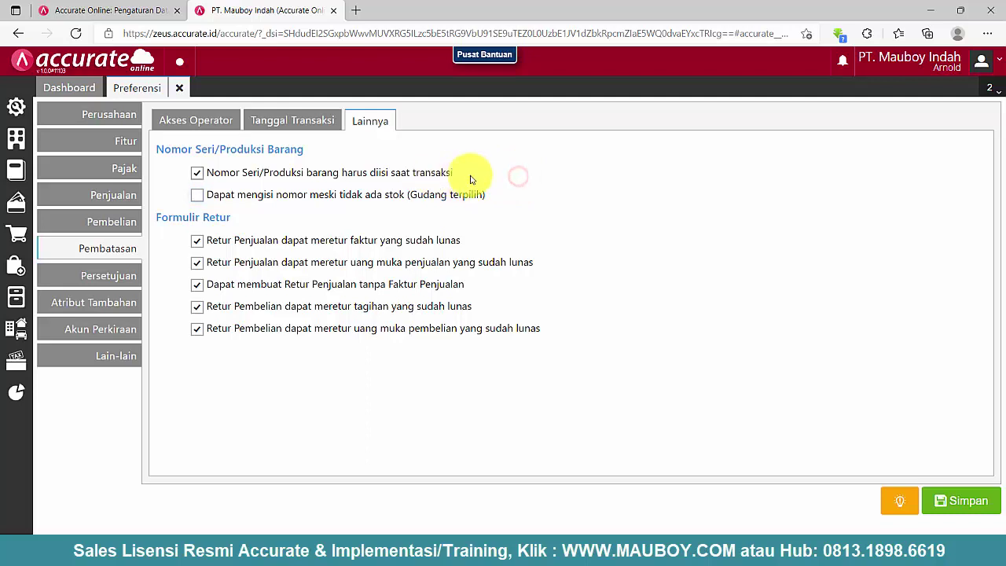
left_click_drag(470, 177, 202, 173)
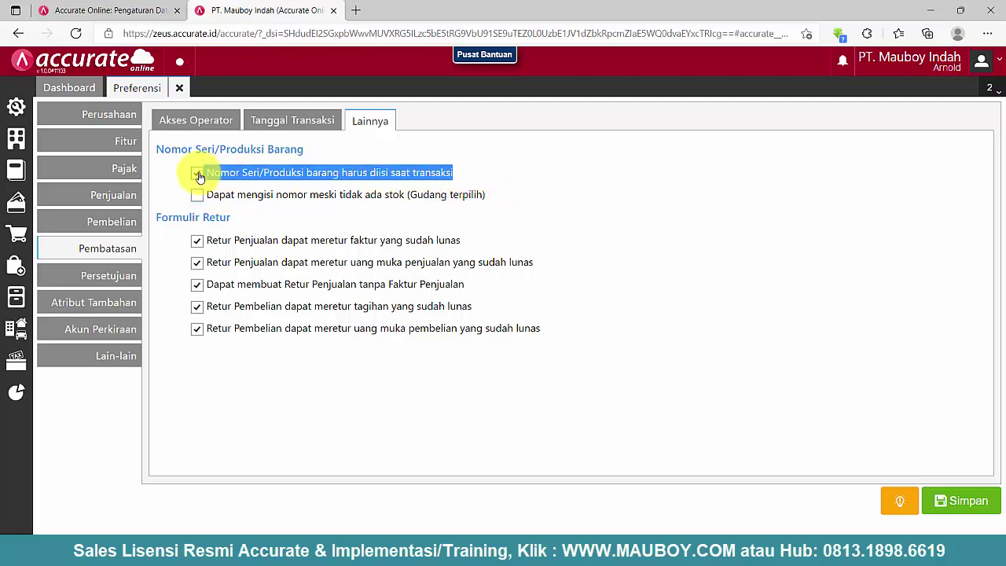
left_click(495, 168)
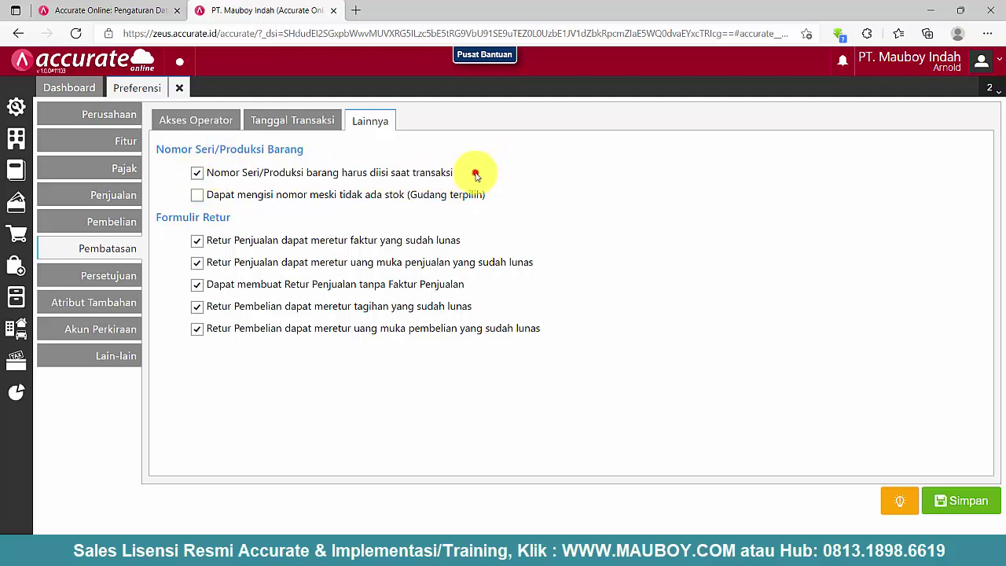
left_click_drag(475, 174, 216, 179)
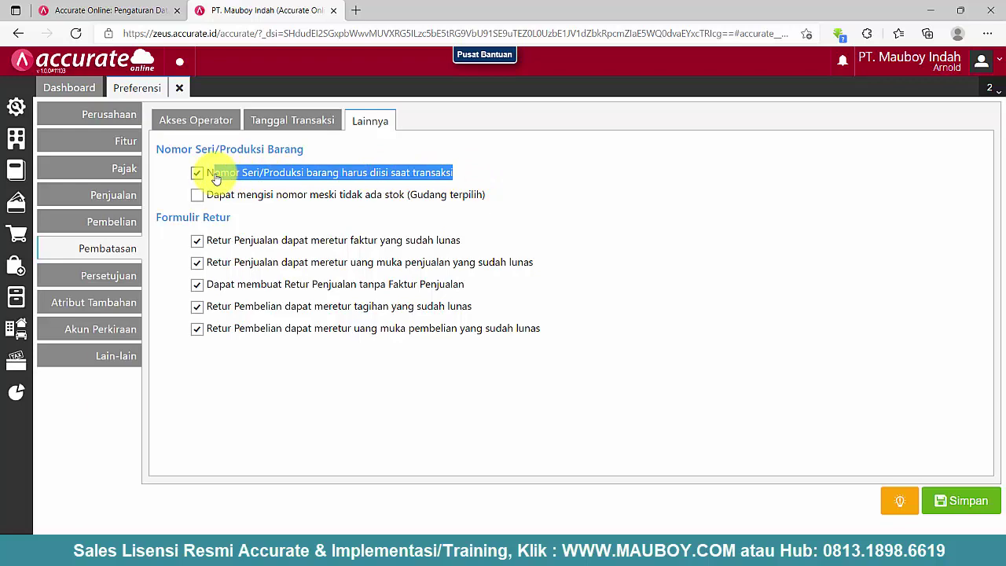
left_click(508, 168)
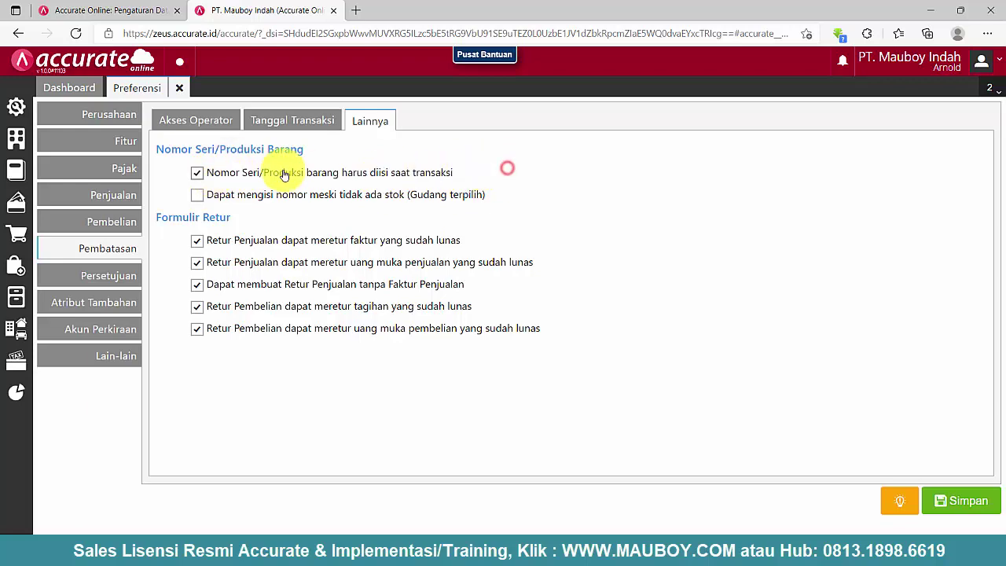
- Save the preferences and switch to the 09.Data Expired Date folder in File Explorer
left_click(959, 505)
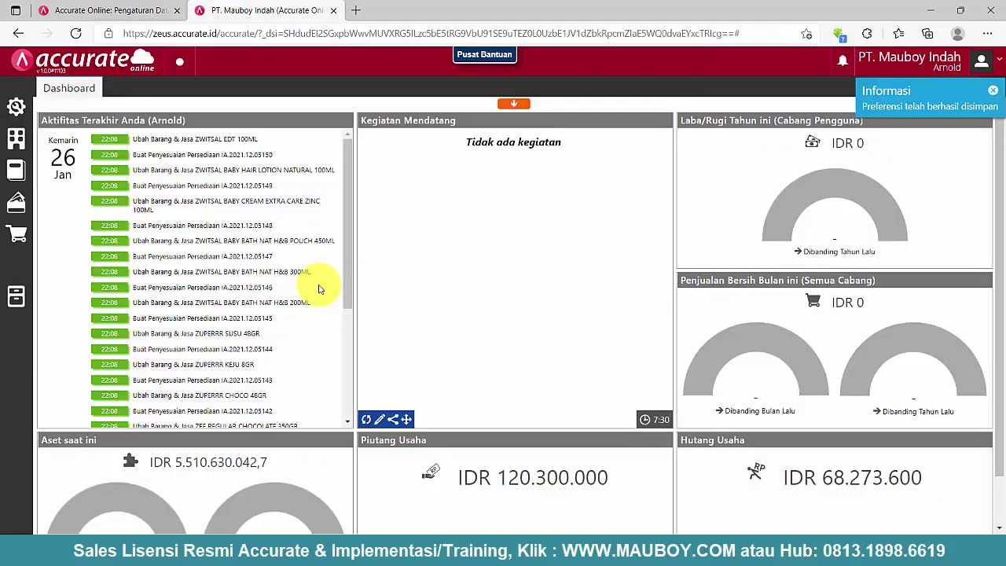
left_click(515, 547)
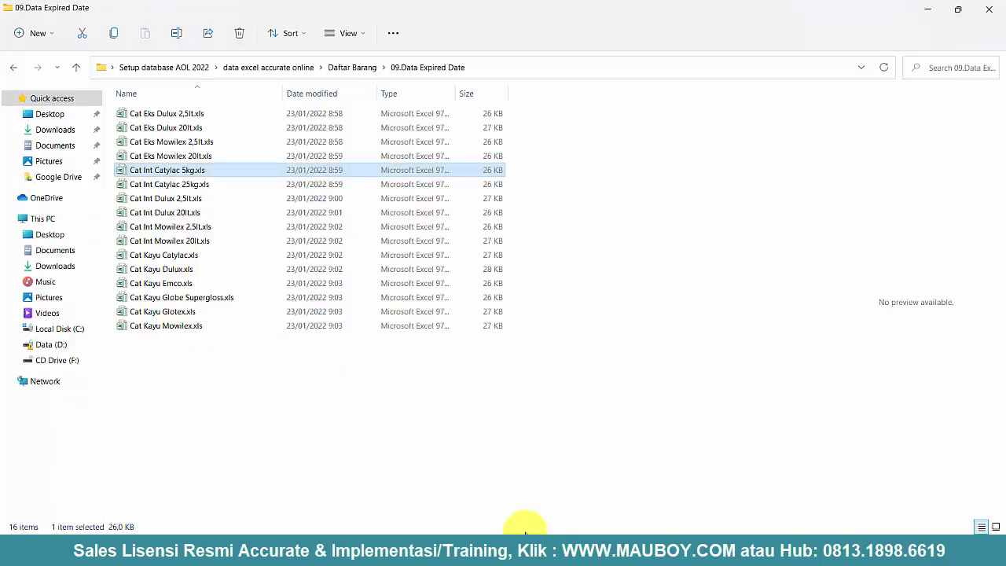
- Look over the Cat Eks, Cat Int and Cat Kayu paint spreadsheets in the 09.Data Expired Date folder
left_click(161, 114)
left_click(165, 127)
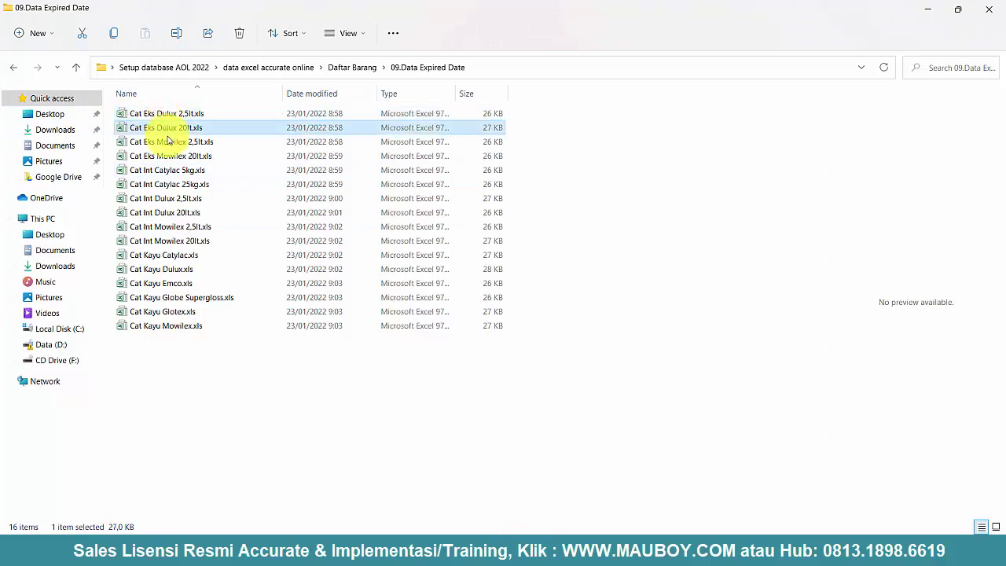
left_click(169, 142)
left_click(148, 325)
left_click(154, 311)
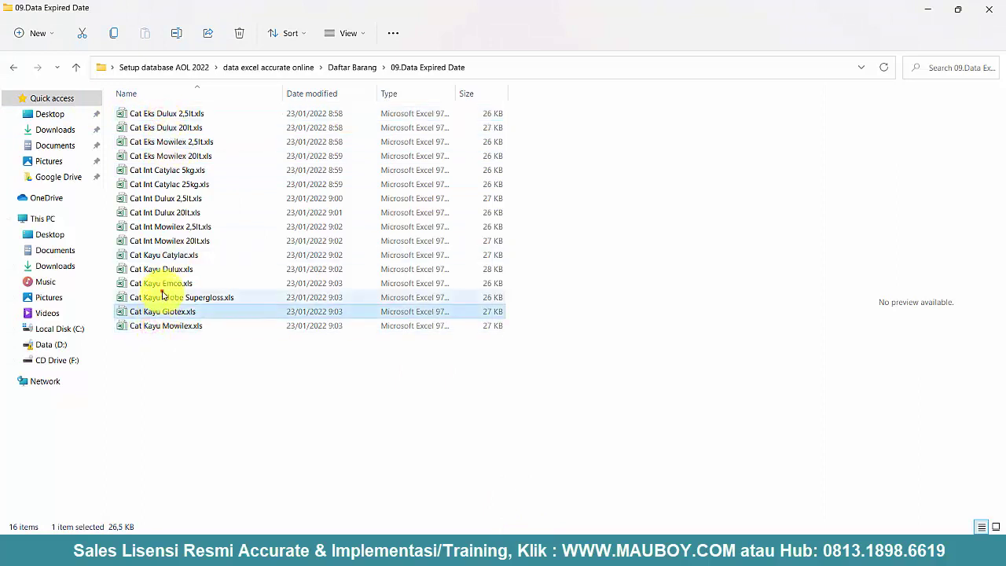
left_click(158, 297)
left_click(161, 284)
left_click(163, 254)
left_click(157, 226)
left_click(162, 170)
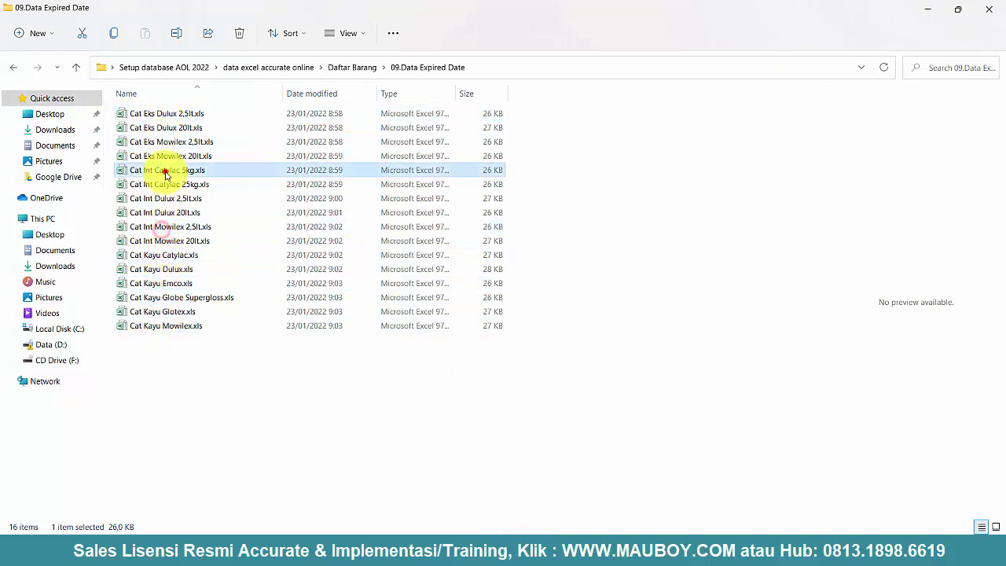
left_click(168, 127)
left_click(167, 114)
left_click(168, 142)
left_click(165, 169)
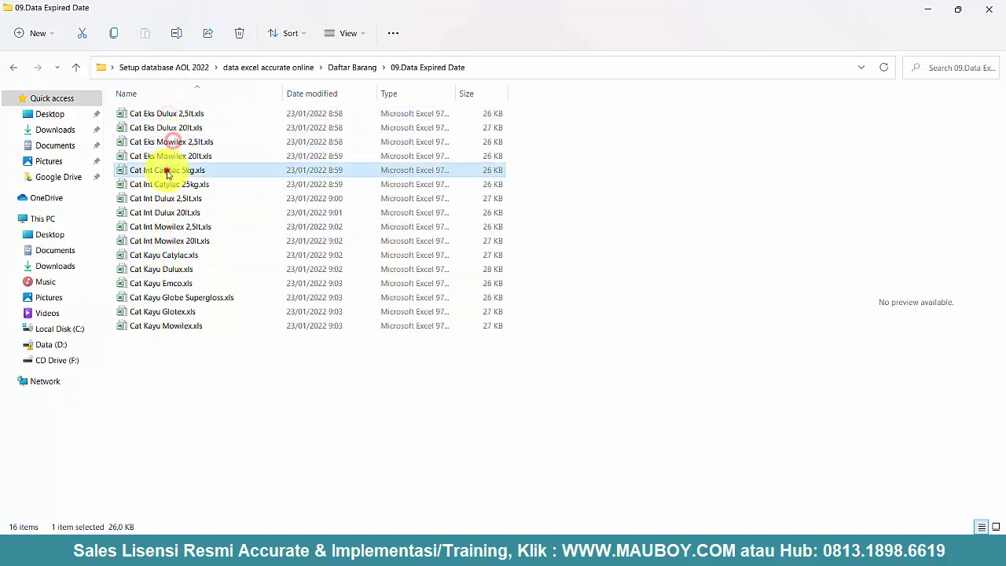
left_click(167, 197)
left_click(161, 226)
left_click(149, 282)
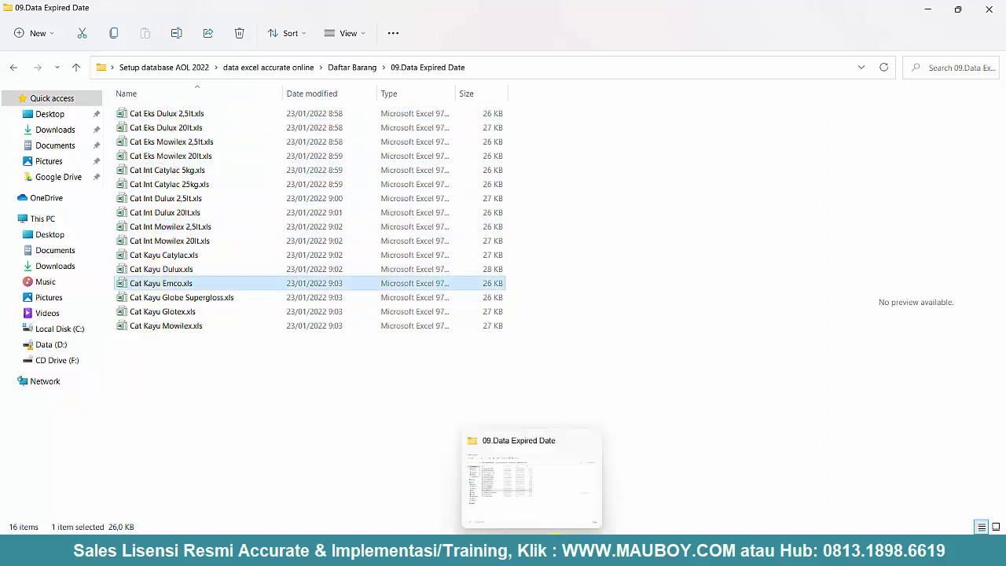
- Switch back to Accurate Online, open the Gudang report list, open and dismiss the Stok Nomor Seri/Produksi report, and look over the remaining reports
left_click(515, 531)
left_click(16, 390)
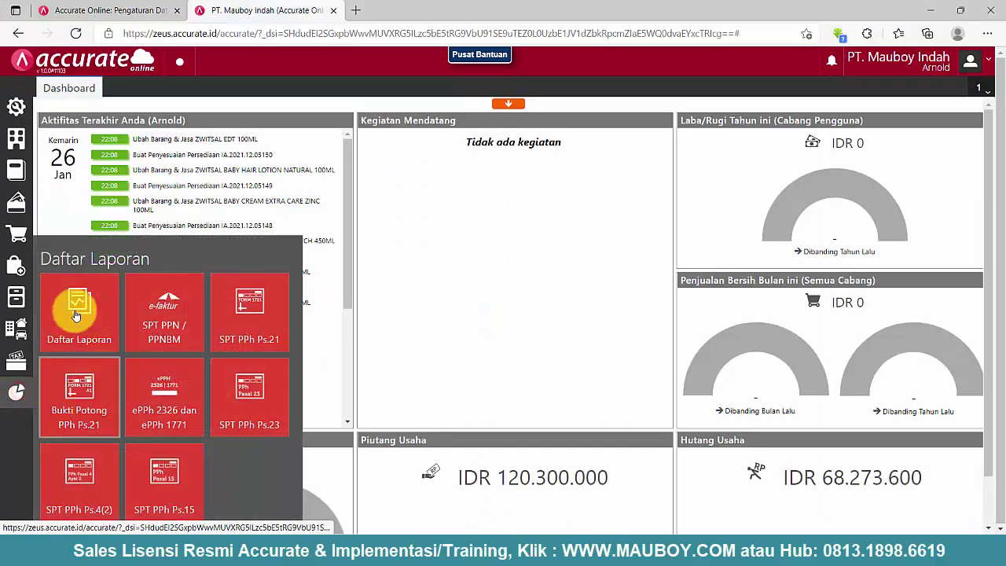
left_click(74, 305)
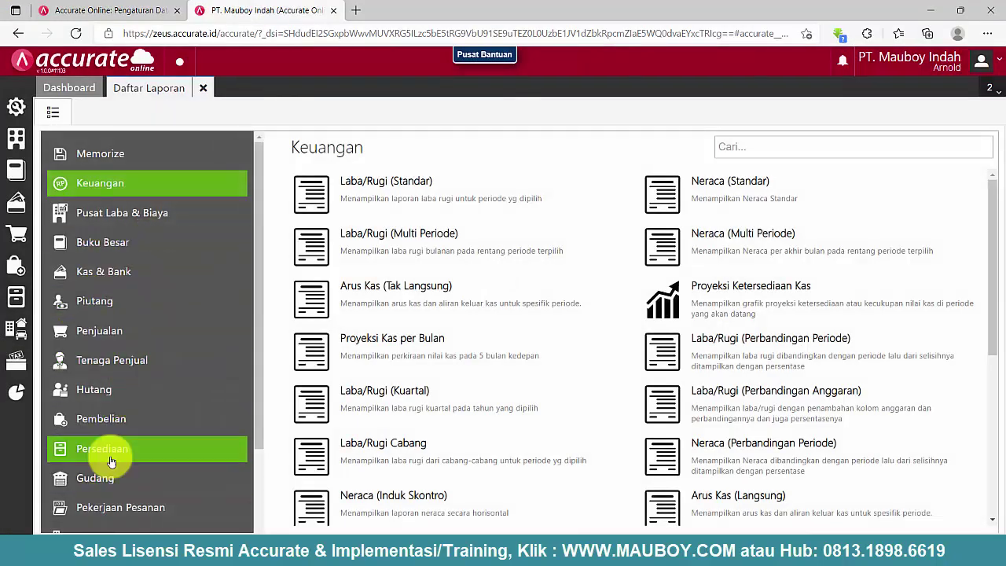
left_click(116, 486)
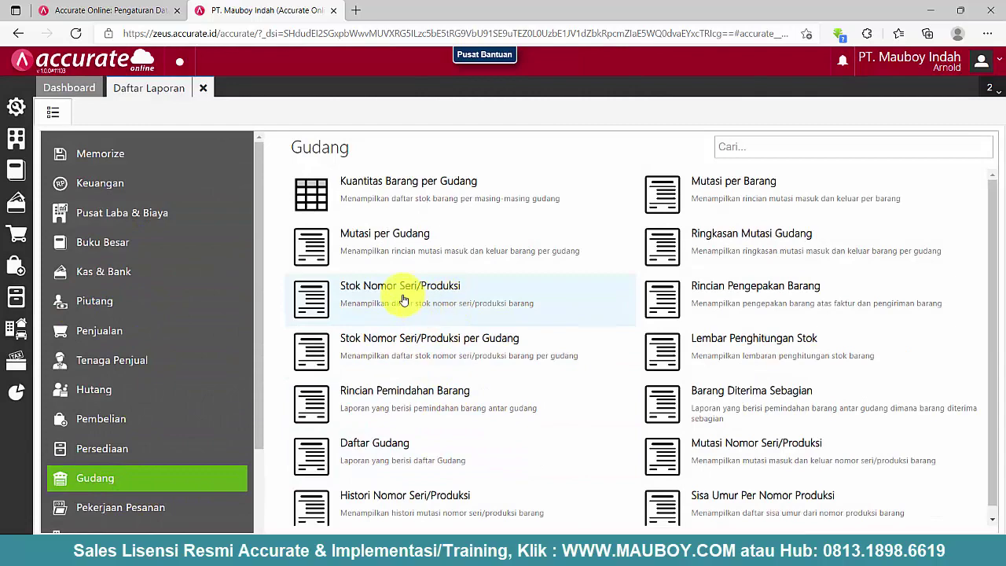
left_click(434, 301)
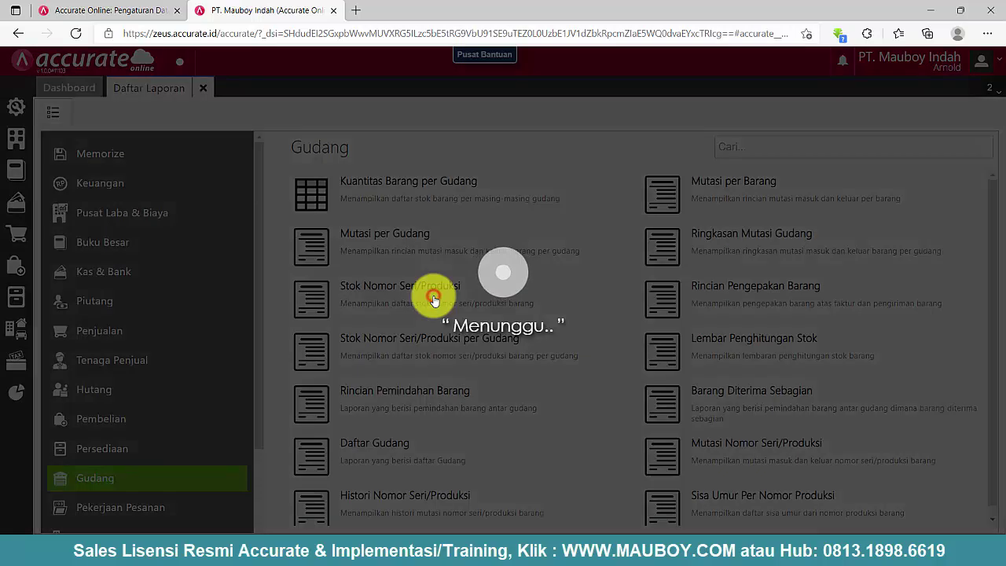
left_click(688, 168)
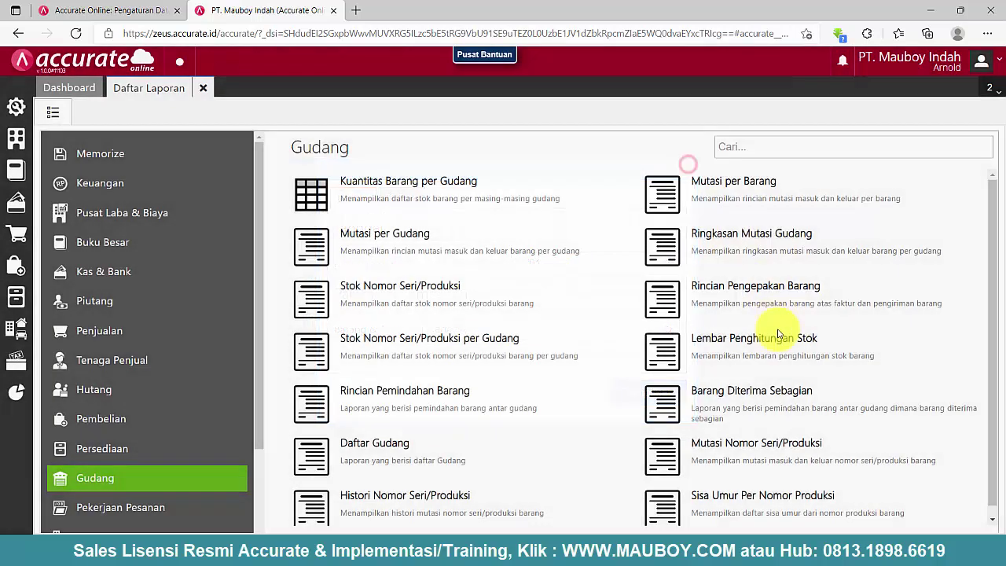
scroll(617, 404, "down", 1)
scroll(618, 402, "up", 1)
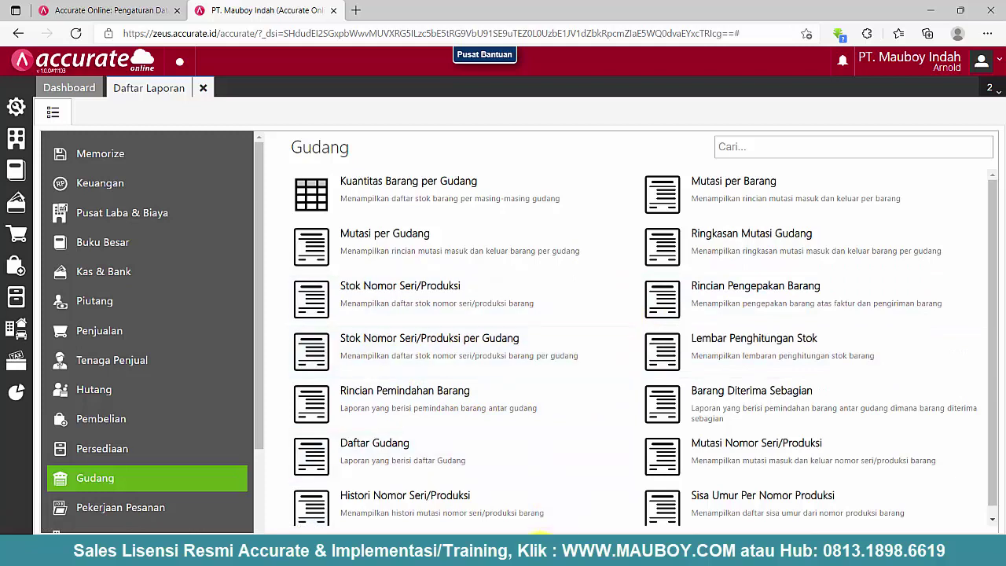
- Switch to File Explorer, go to Daftar Barang under data excel accurate online, and look over its stock file and the serial-number and expiry-date folders
key("alt+Tab")
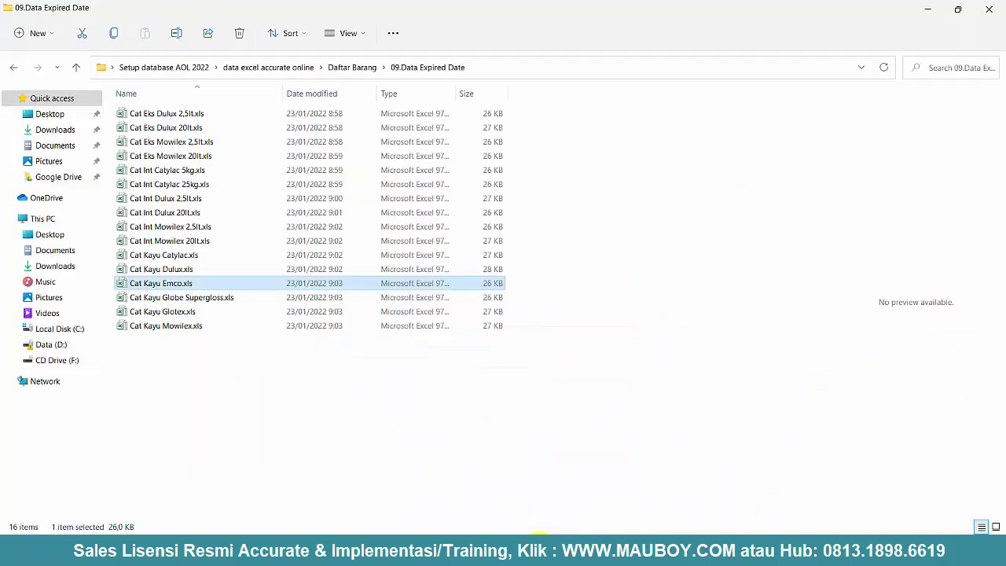
left_click(154, 68)
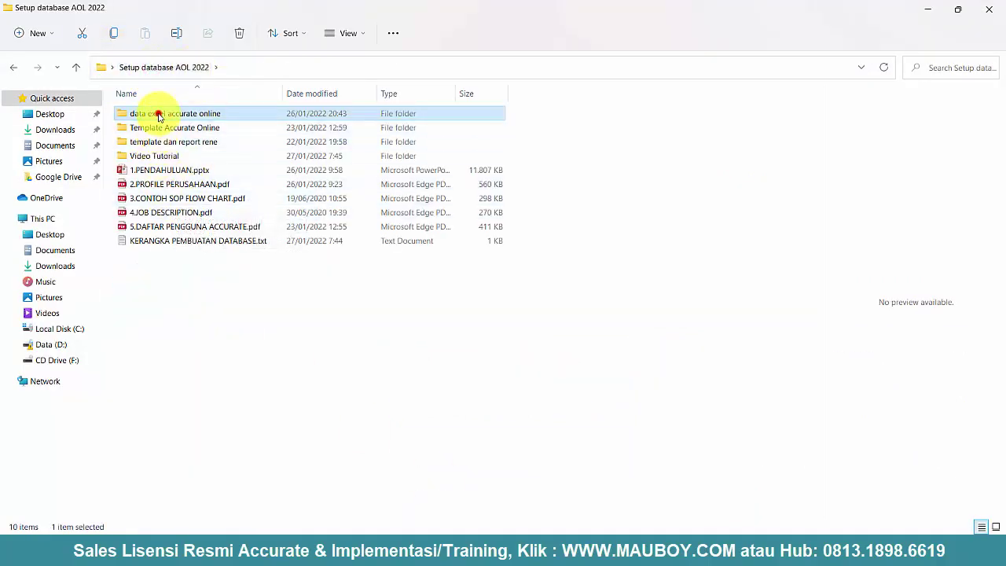
double_click(158, 115)
double_click(147, 115)
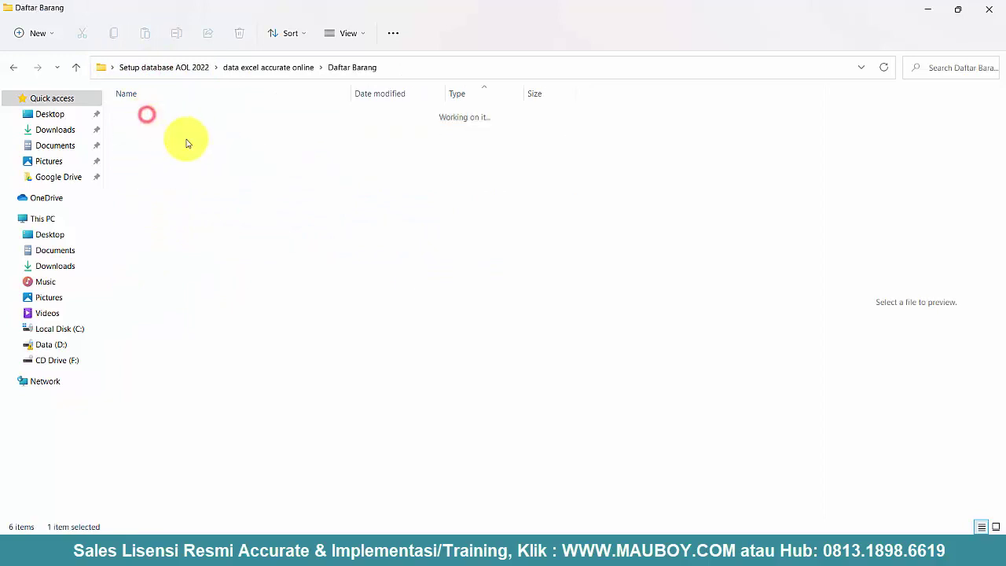
left_click(254, 244)
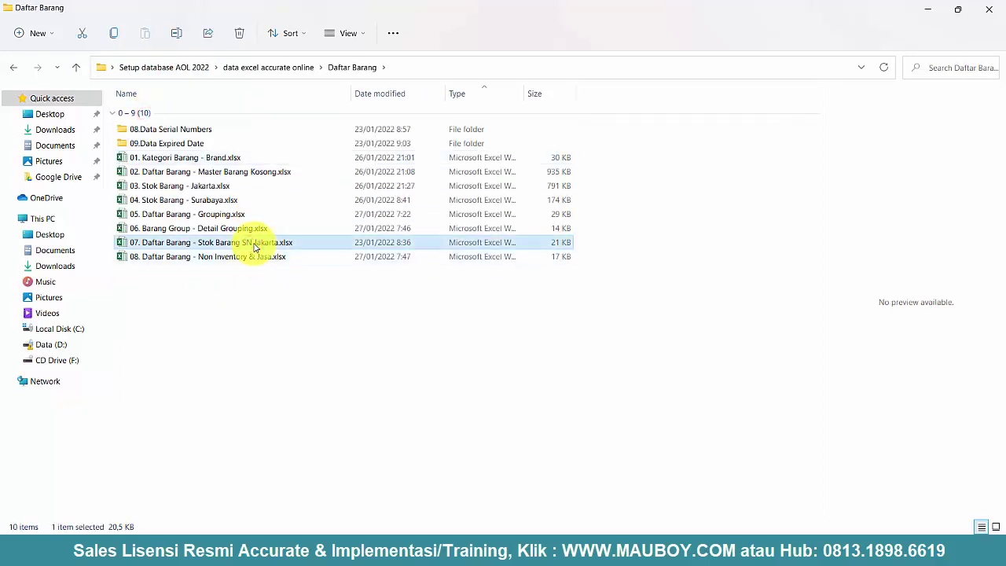
left_click(185, 143)
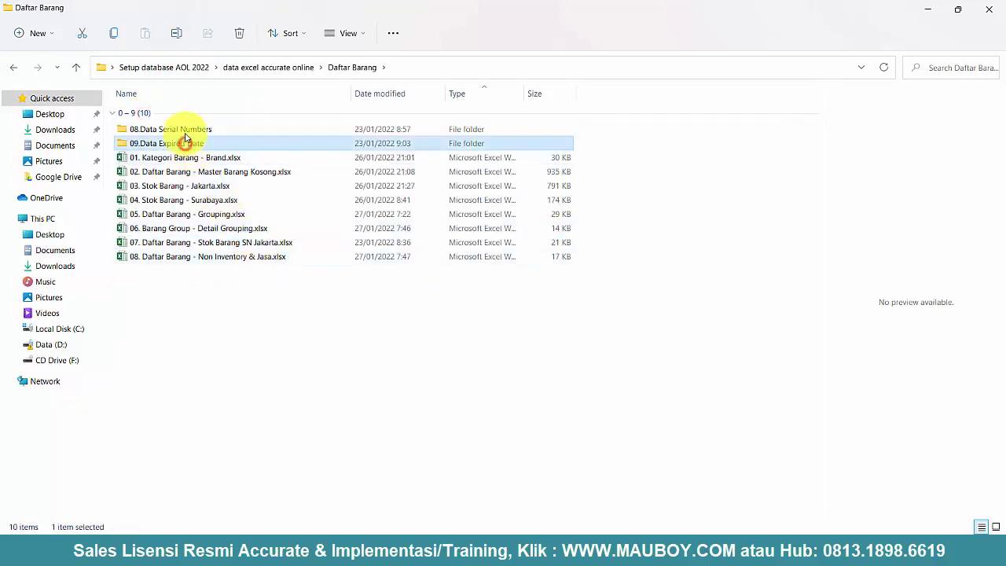
left_click(185, 132)
left_click(185, 143)
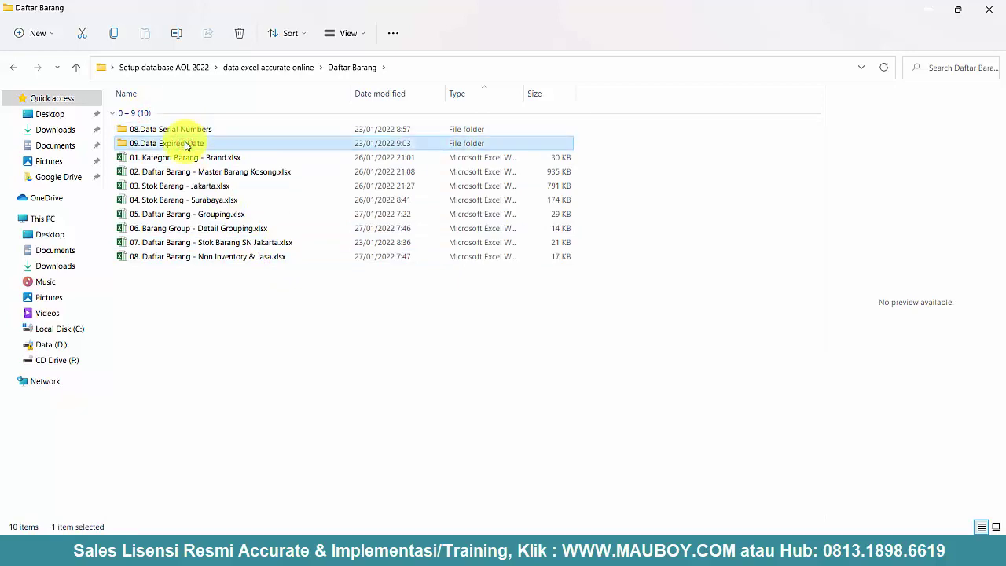
- In KERANGKA PEMBUATAN DATABASE.txt write item 10 "Import Barang yang memiliki Serial No (Batch No & Unik No) beserta Expired Date nya", start item 11 and save
left_click(649, 551)
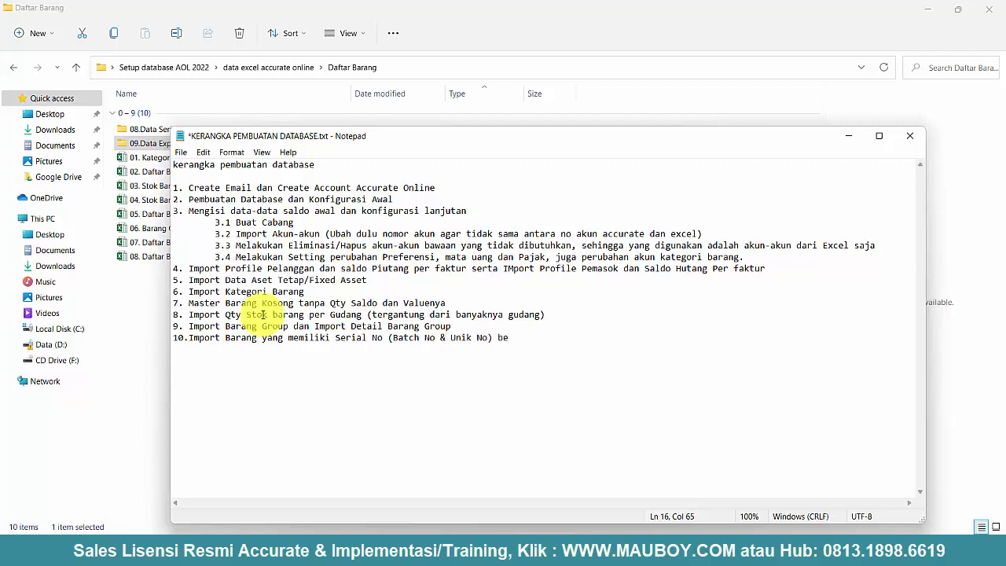
type("Expired Date nya ")
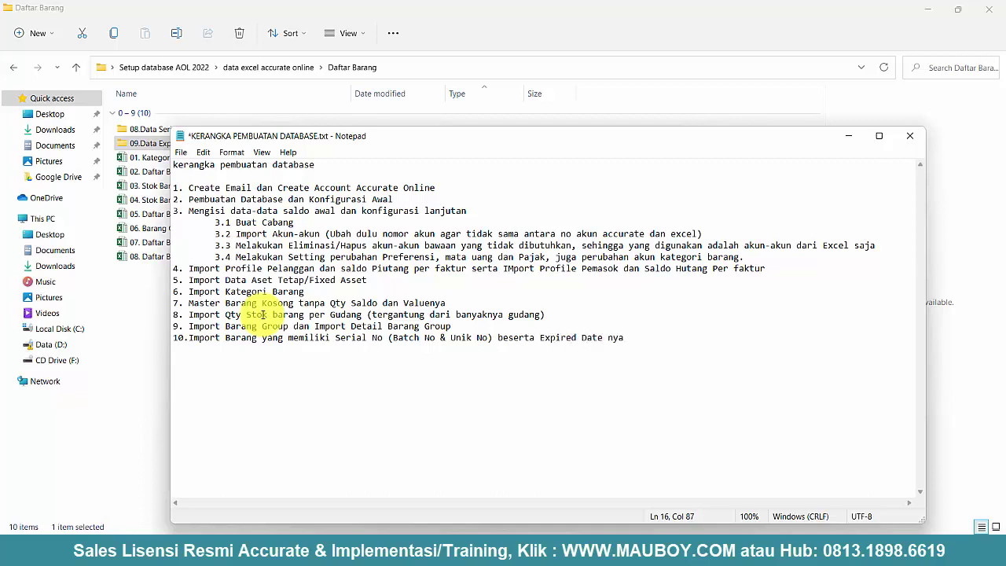
type("11.")
key("ctrl+s")
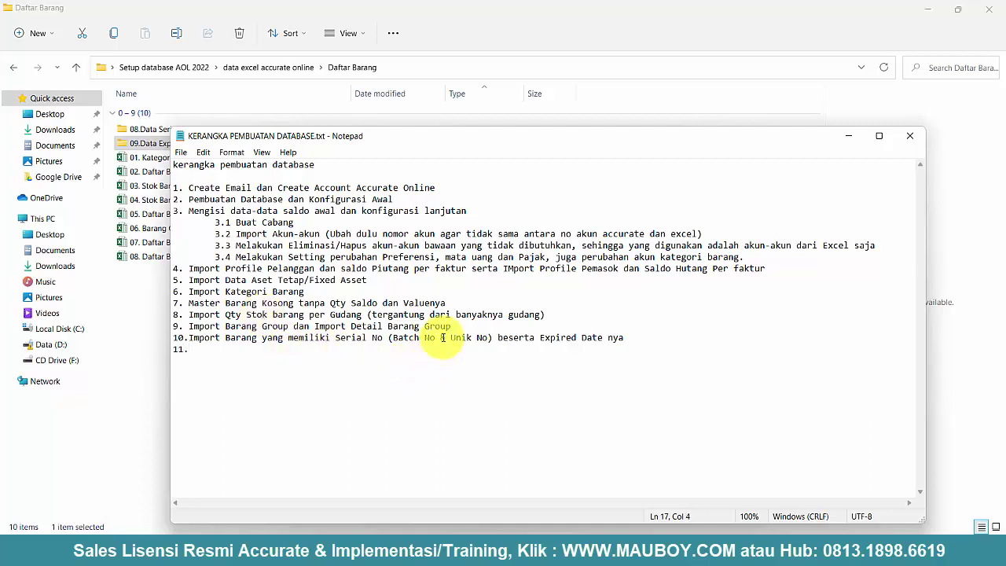